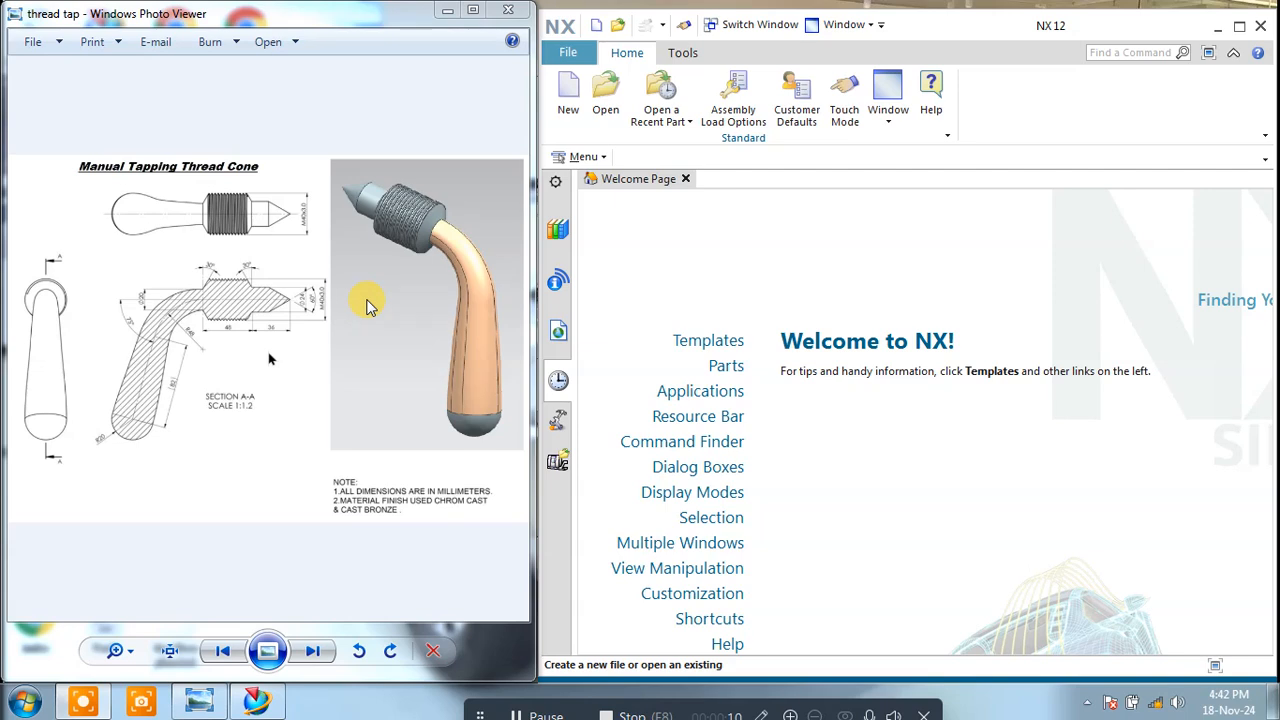
Step: Examine the Manual Tapping Thread Cone drawing, including its 3D view and the dimensions of section A-A
left_click(210, 297)
left_click(474, 12)
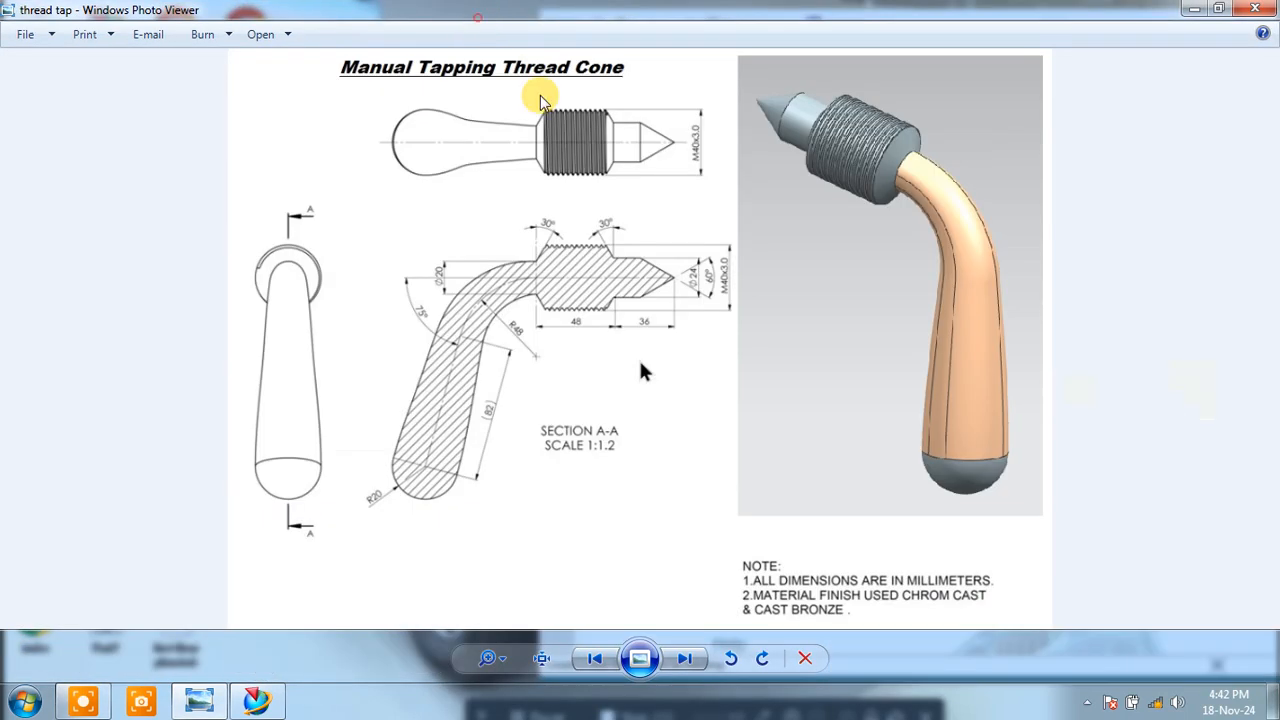
scroll(638, 357, "up", 4)
scroll(640, 371, "down", 4)
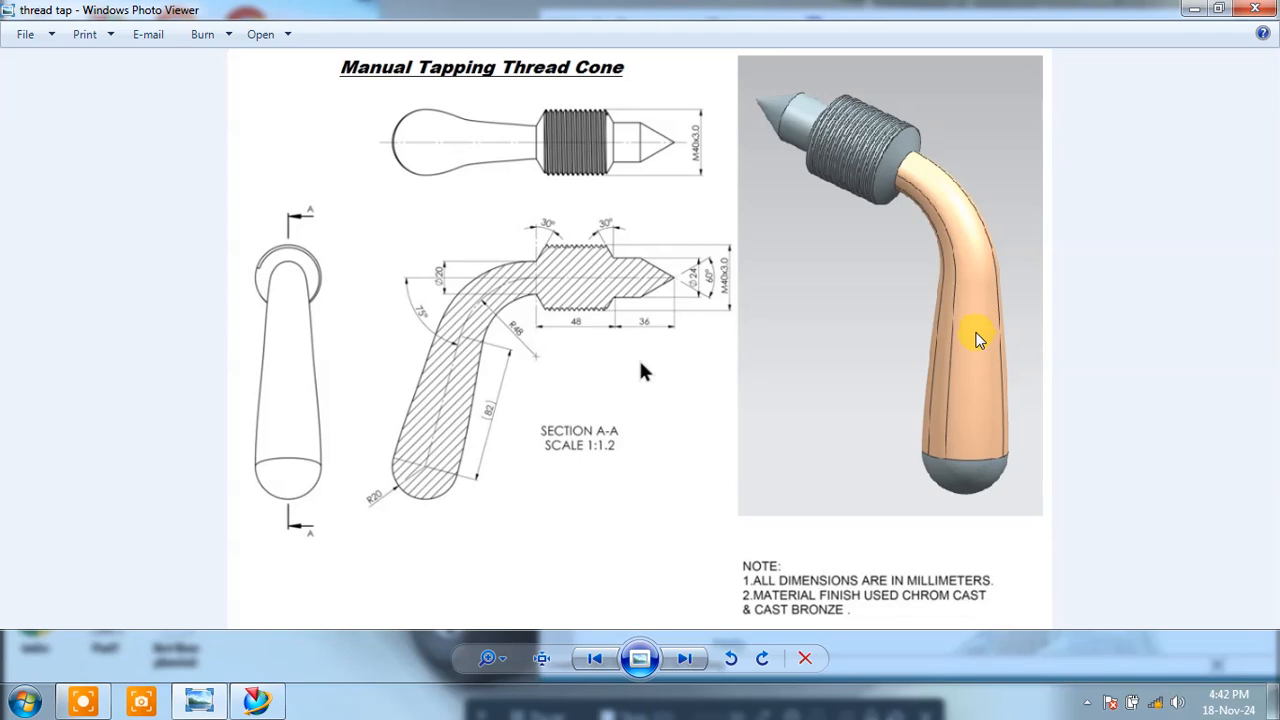
left_click(843, 134)
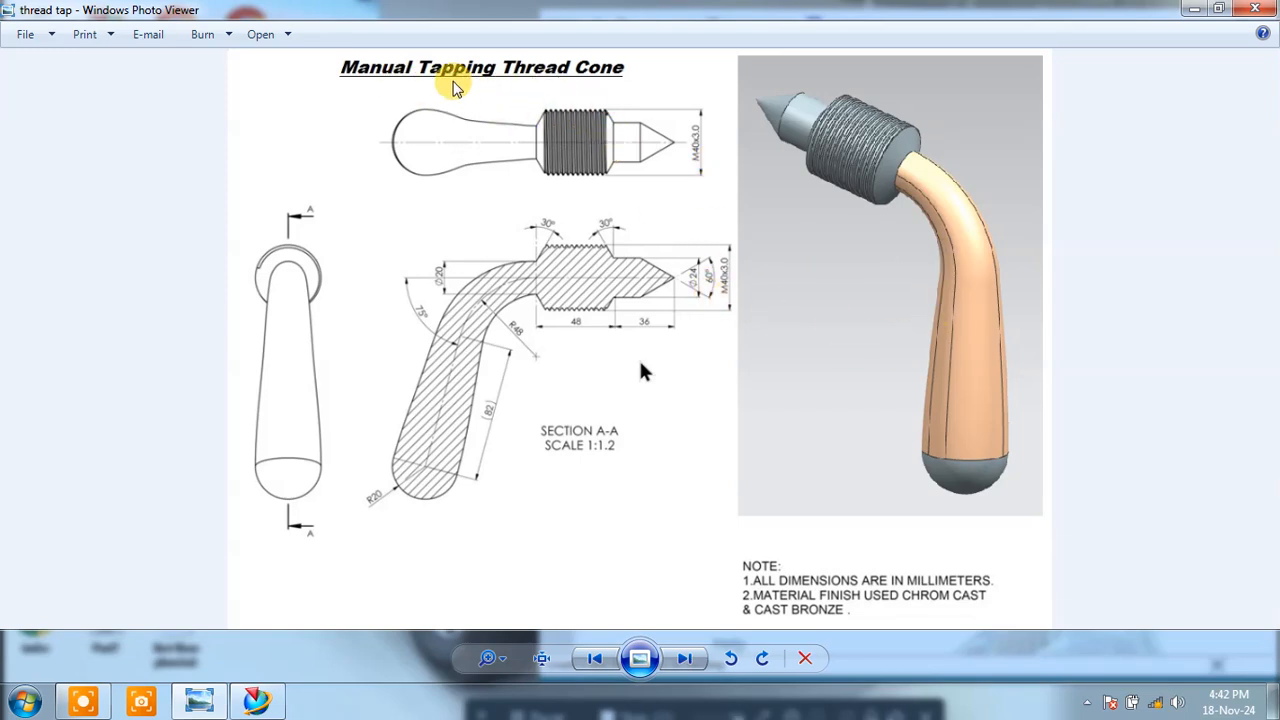
left_click(1216, 10)
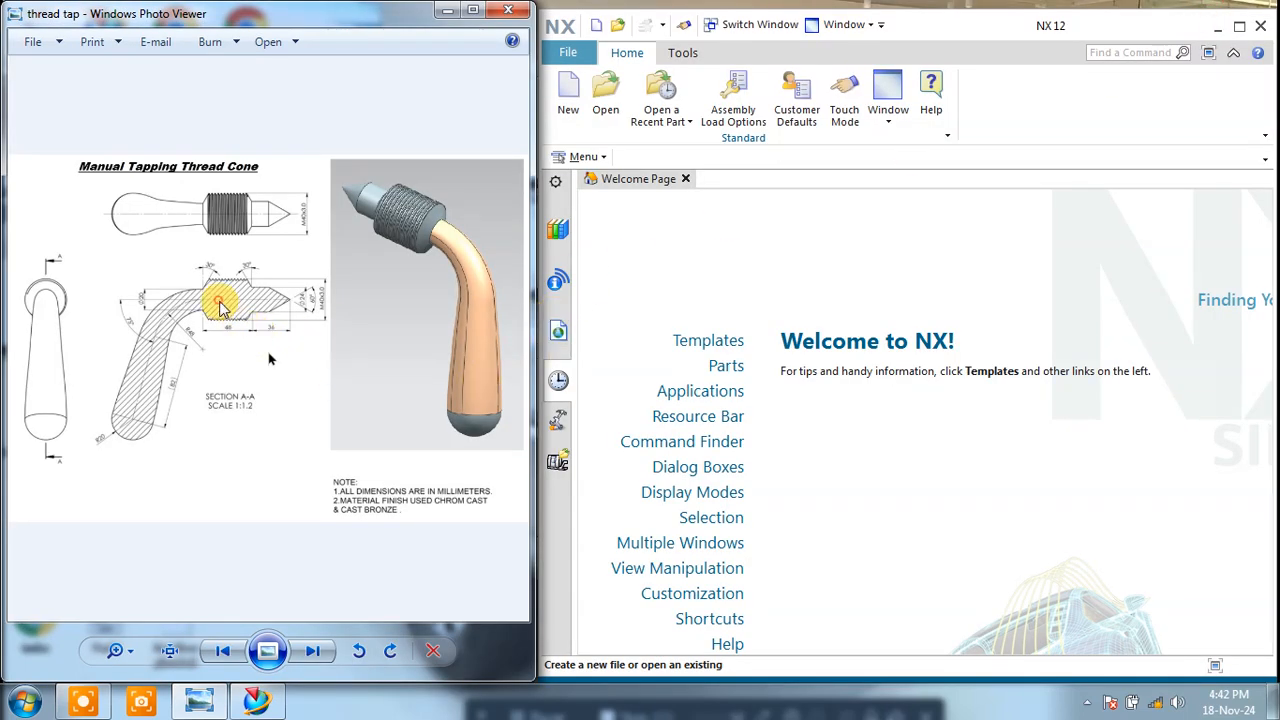
scroll(214, 268, "up", 2)
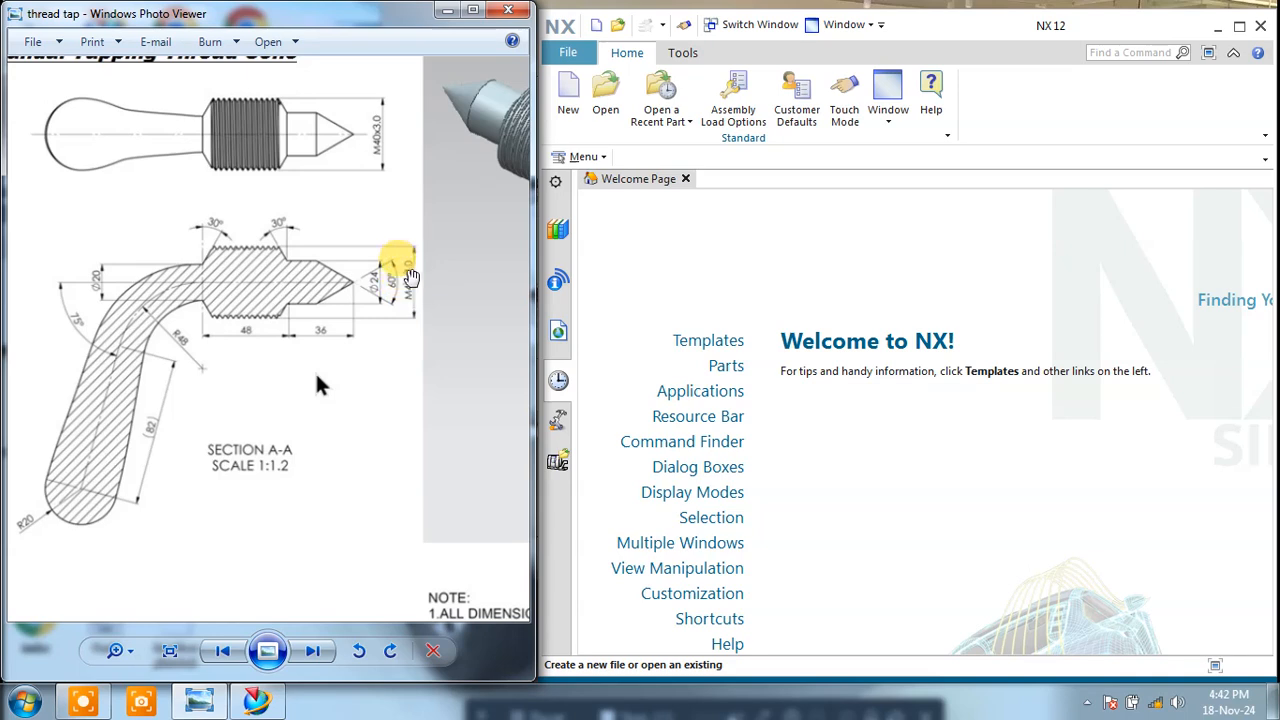
left_click_drag(280, 283, 332, 273)
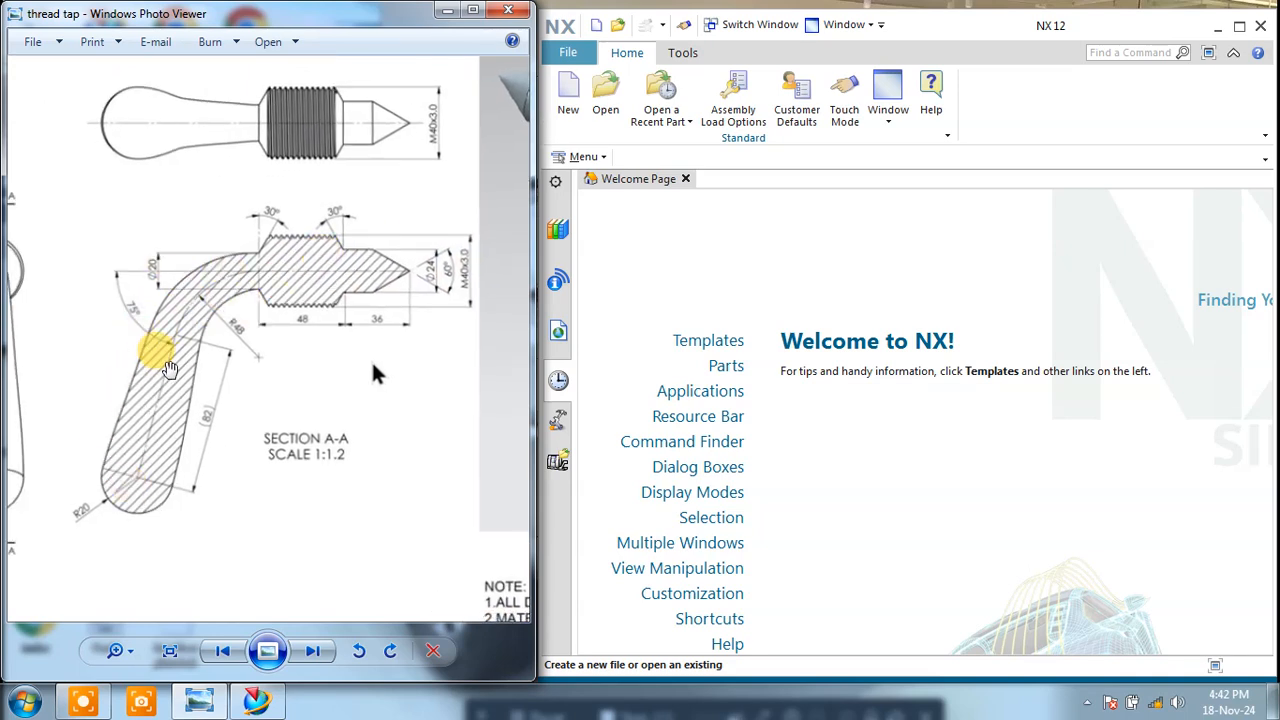
Step: Create a new millimetre part from the Model template and start a sketch on the YZ plane of the datum coordinate system
left_click(600, 110)
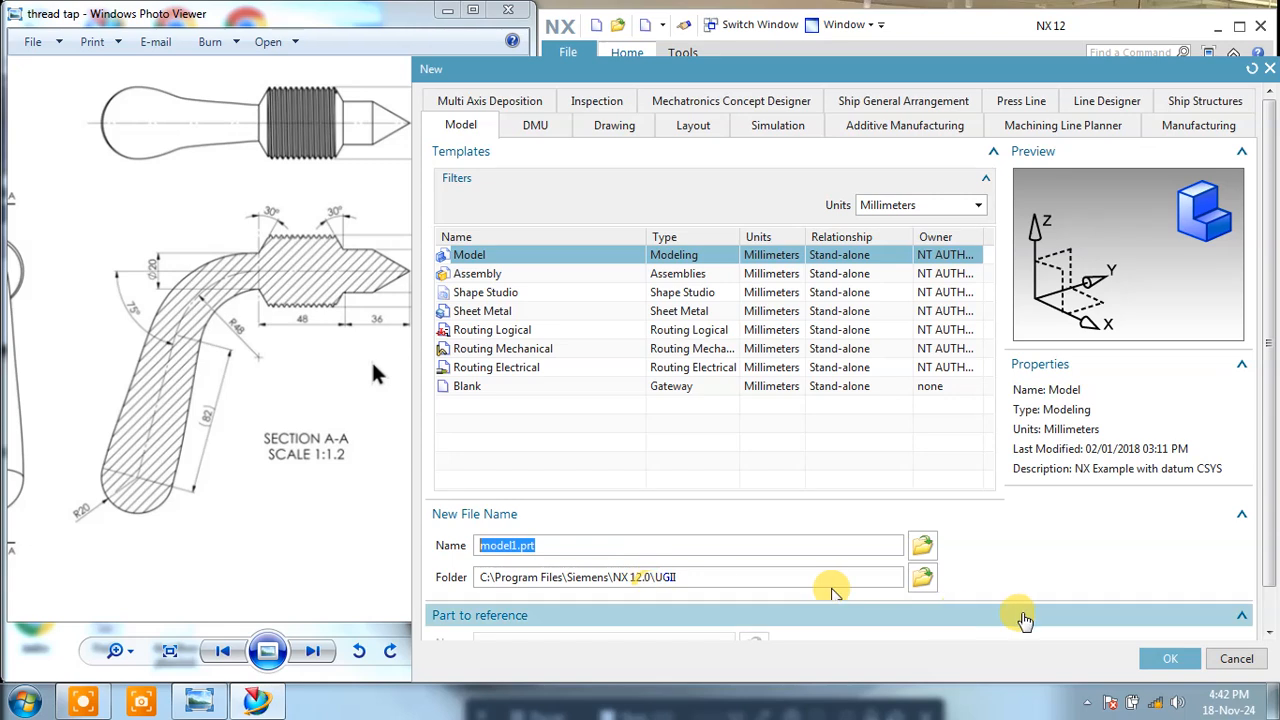
left_click(1172, 662)
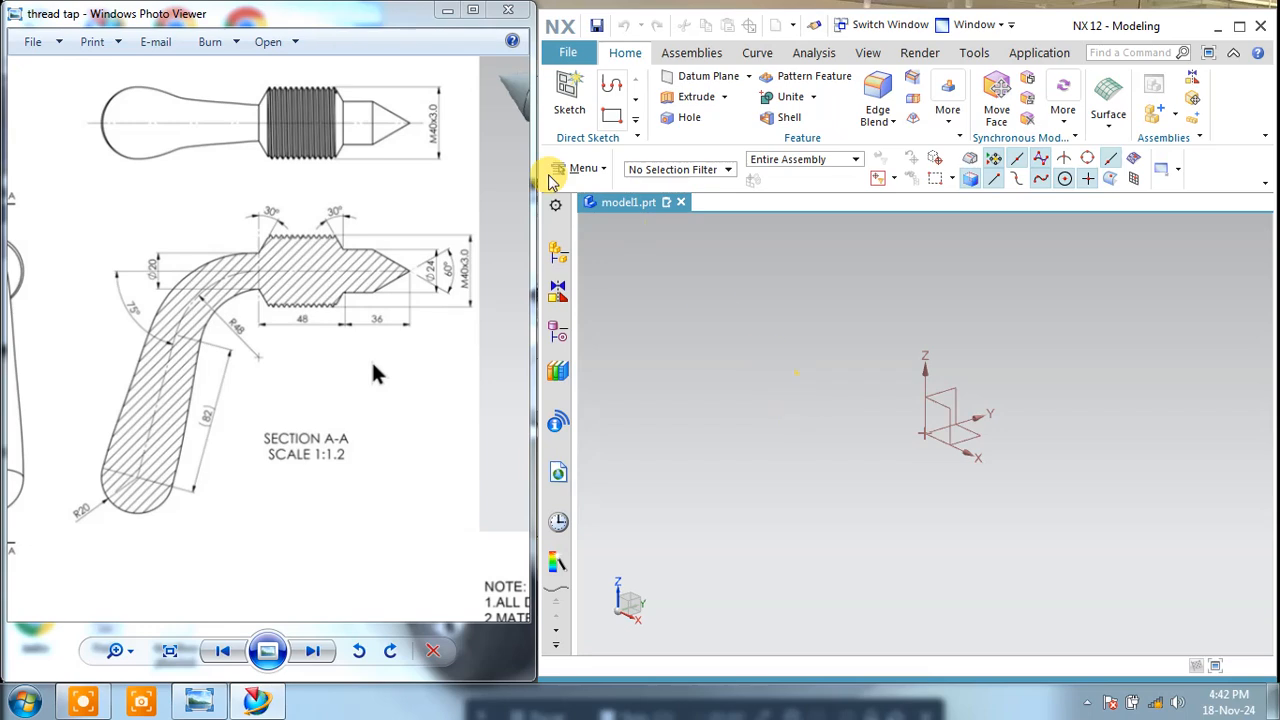
left_click(569, 95)
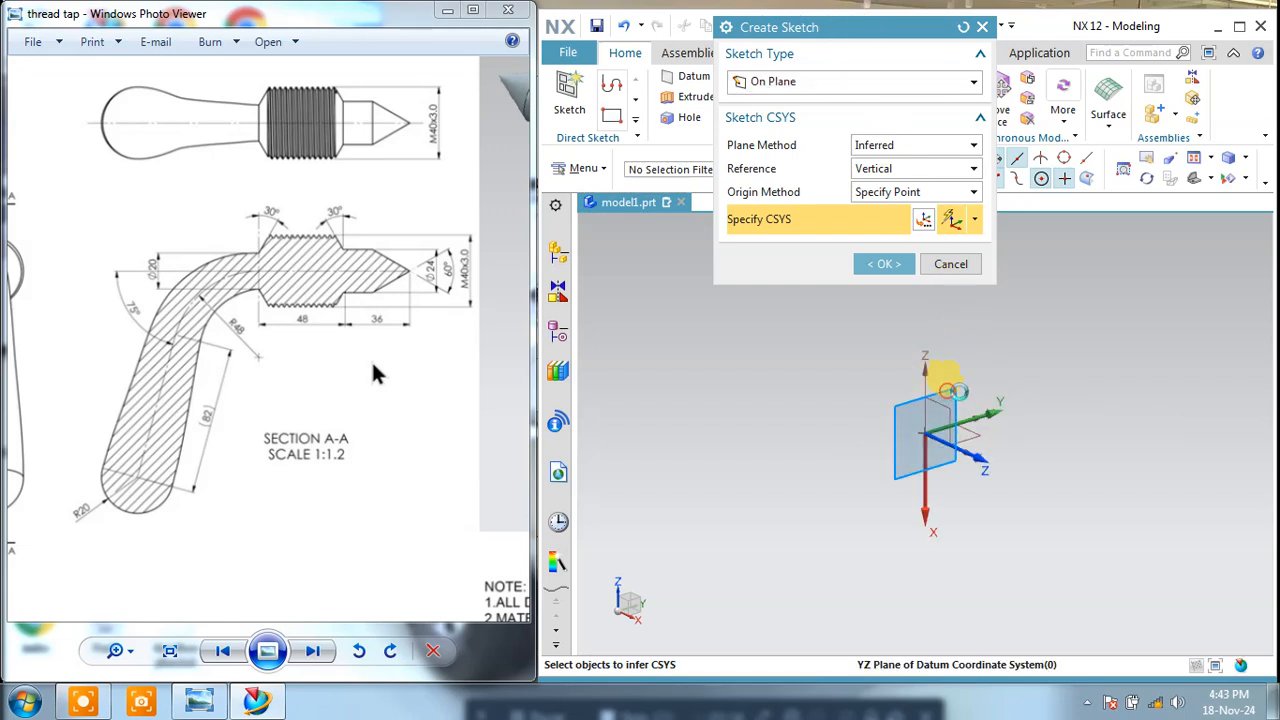
left_click(988, 386)
left_click(872, 264)
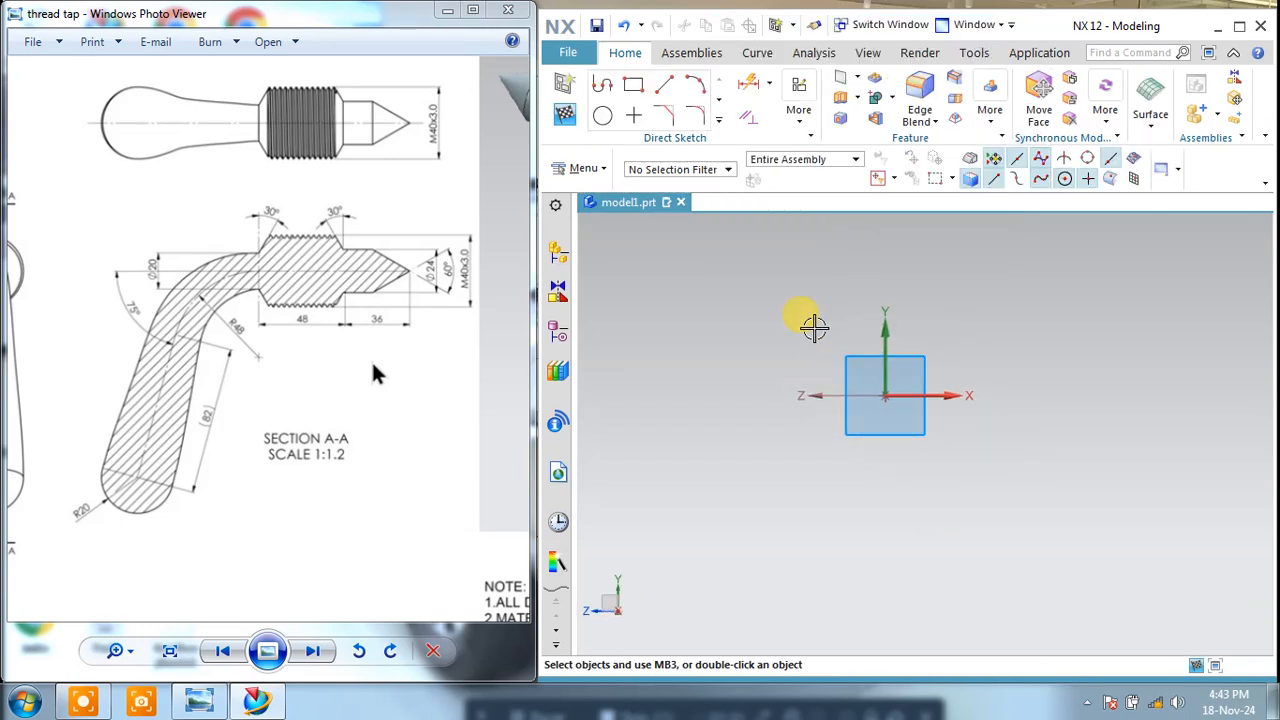
Step: Sketch a horizontal line about 115 mm long from the sketch origin in the negative X direction
left_click_drag(250, 365, 262, 331)
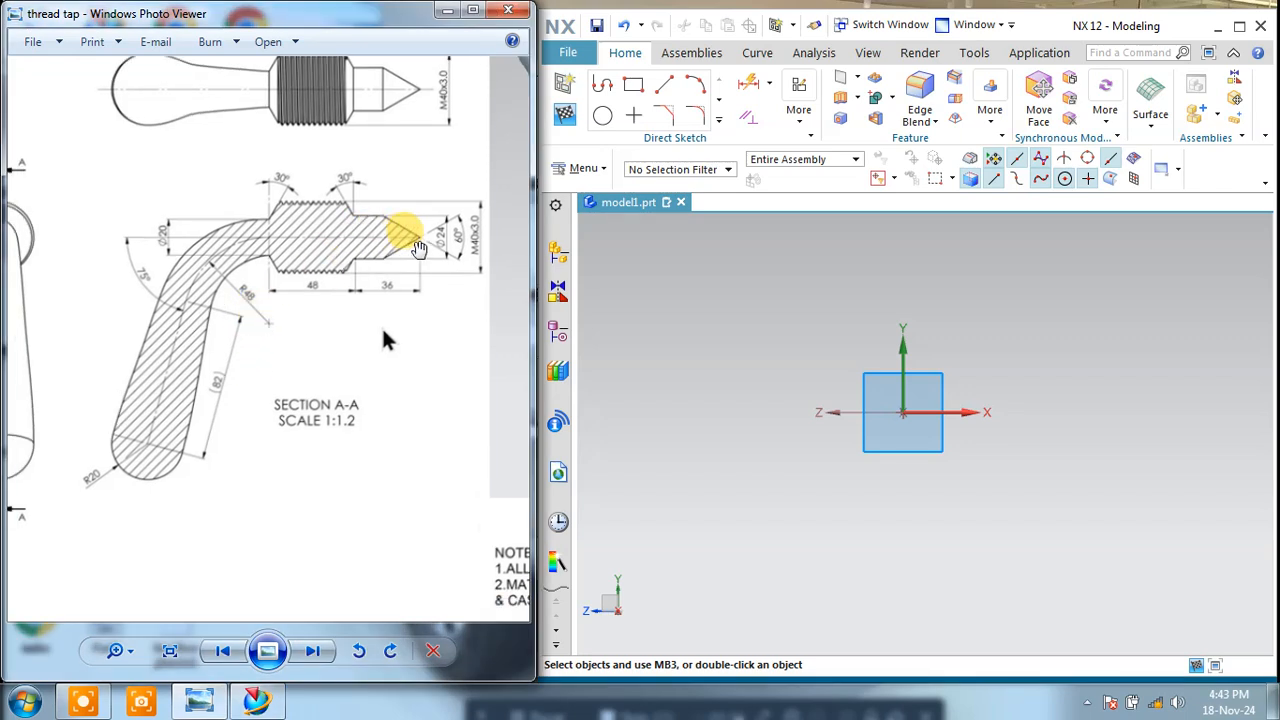
scroll(300, 255, "up", 2)
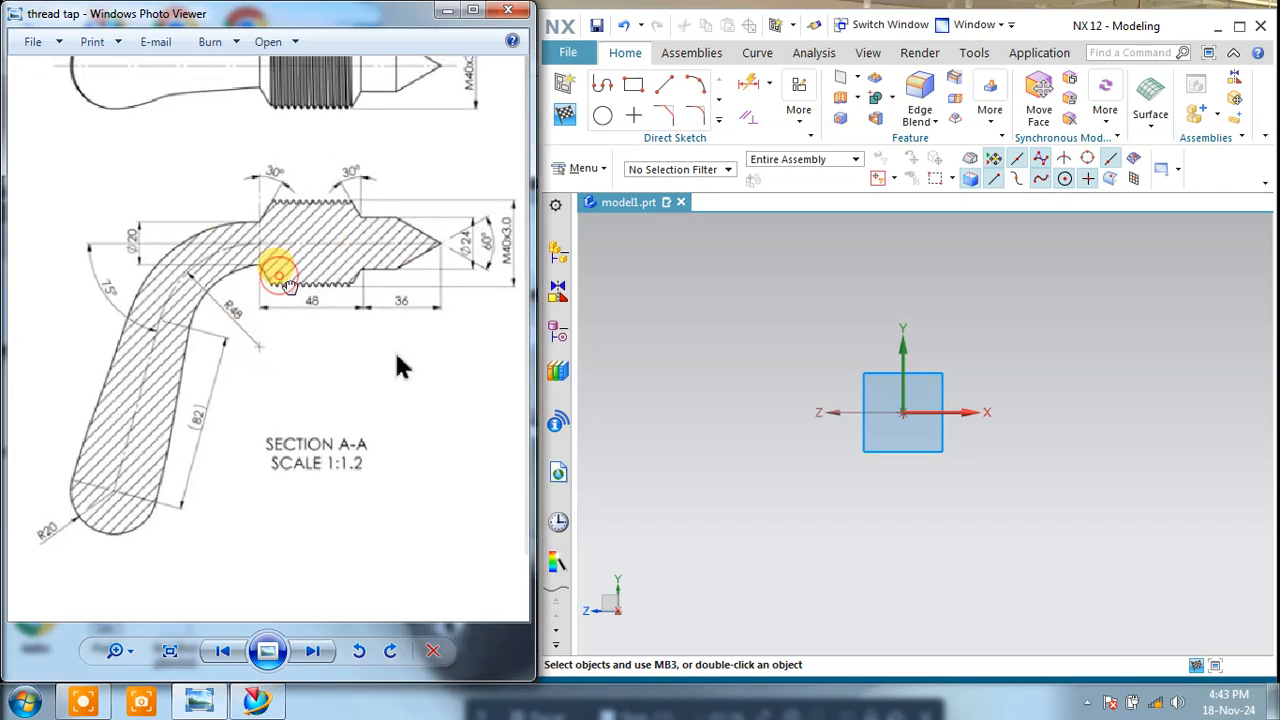
left_click(605, 89)
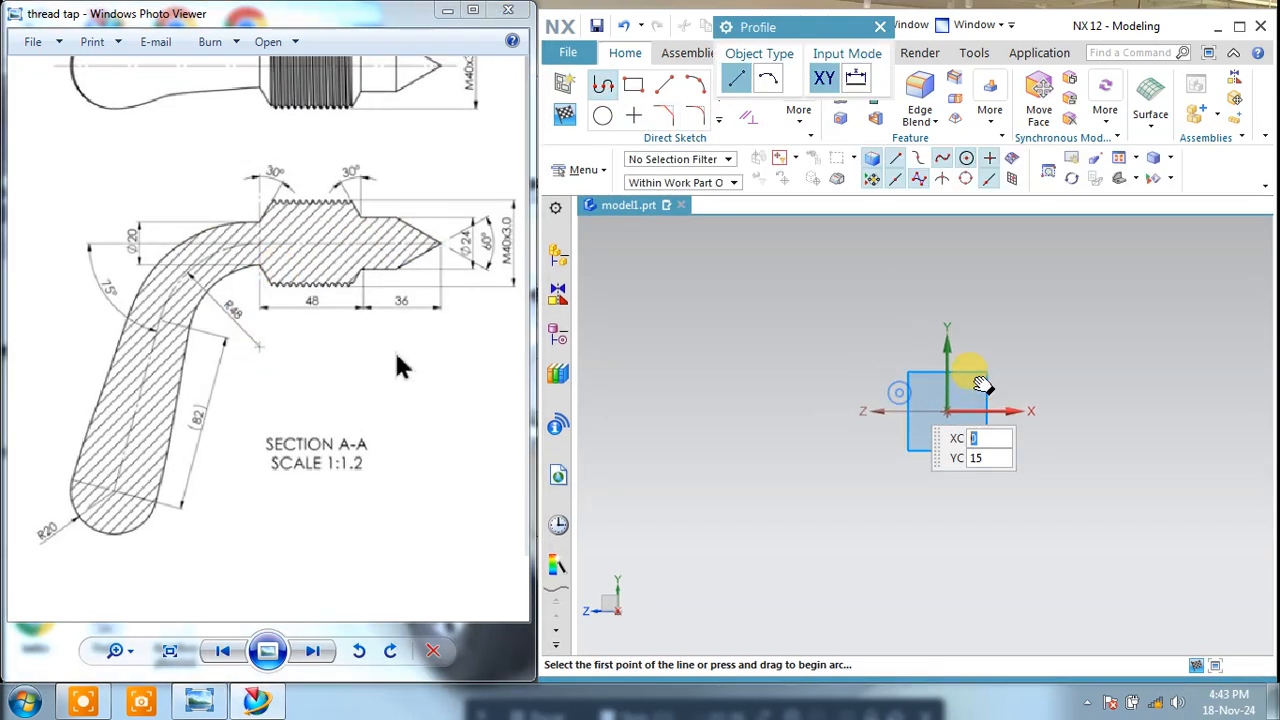
left_click(1027, 402)
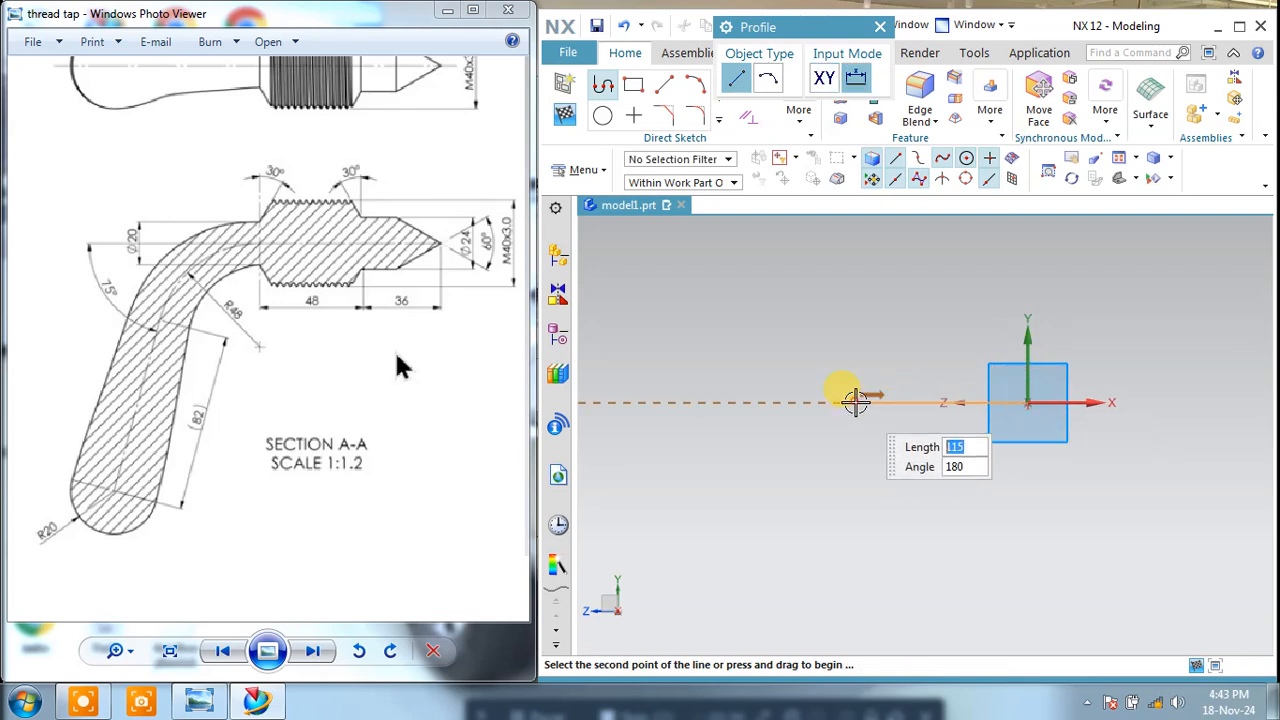
left_click(855, 402)
key("Escape")
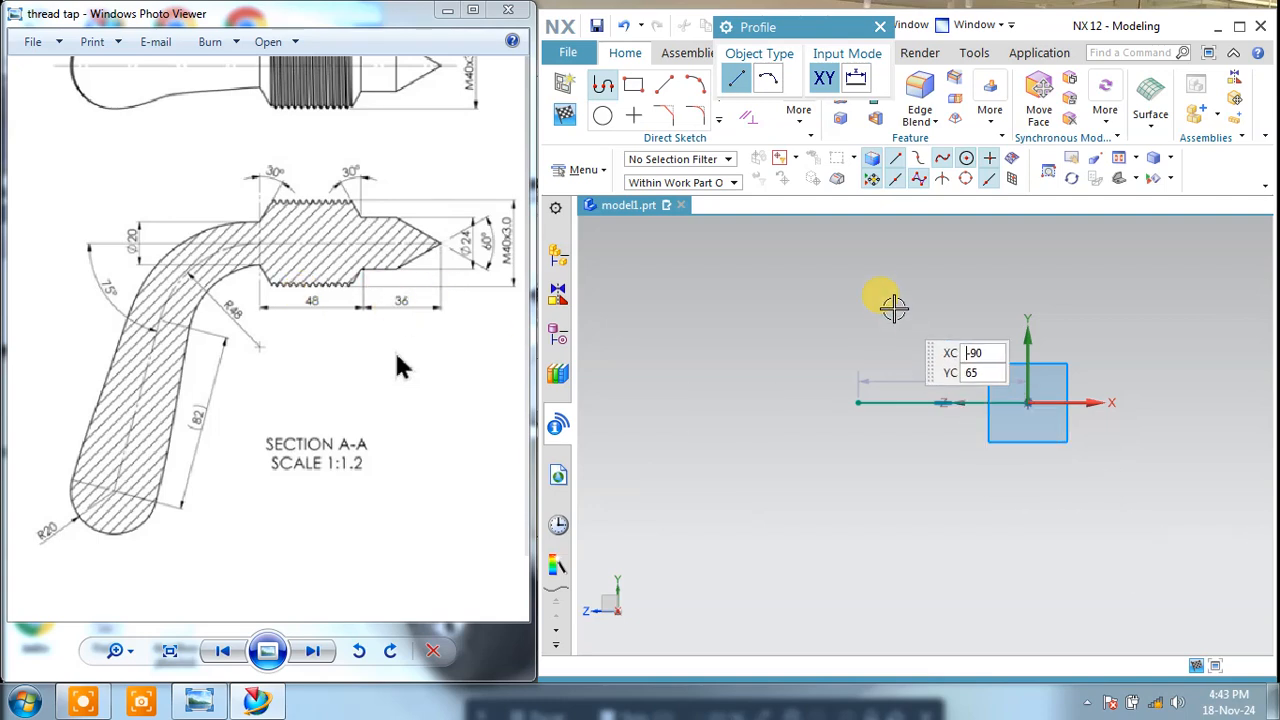
key("Escape")
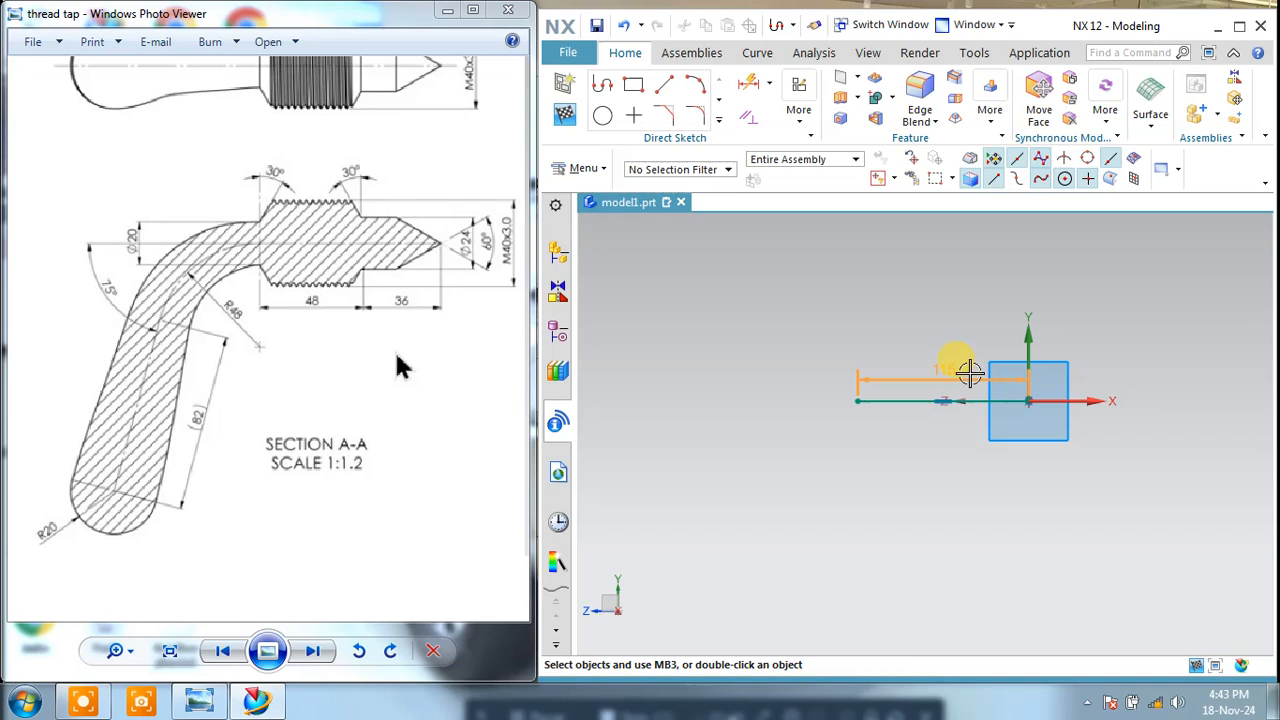
Step: Set the horizontal line's length dimension to 48+36 mm
double_click(970, 372)
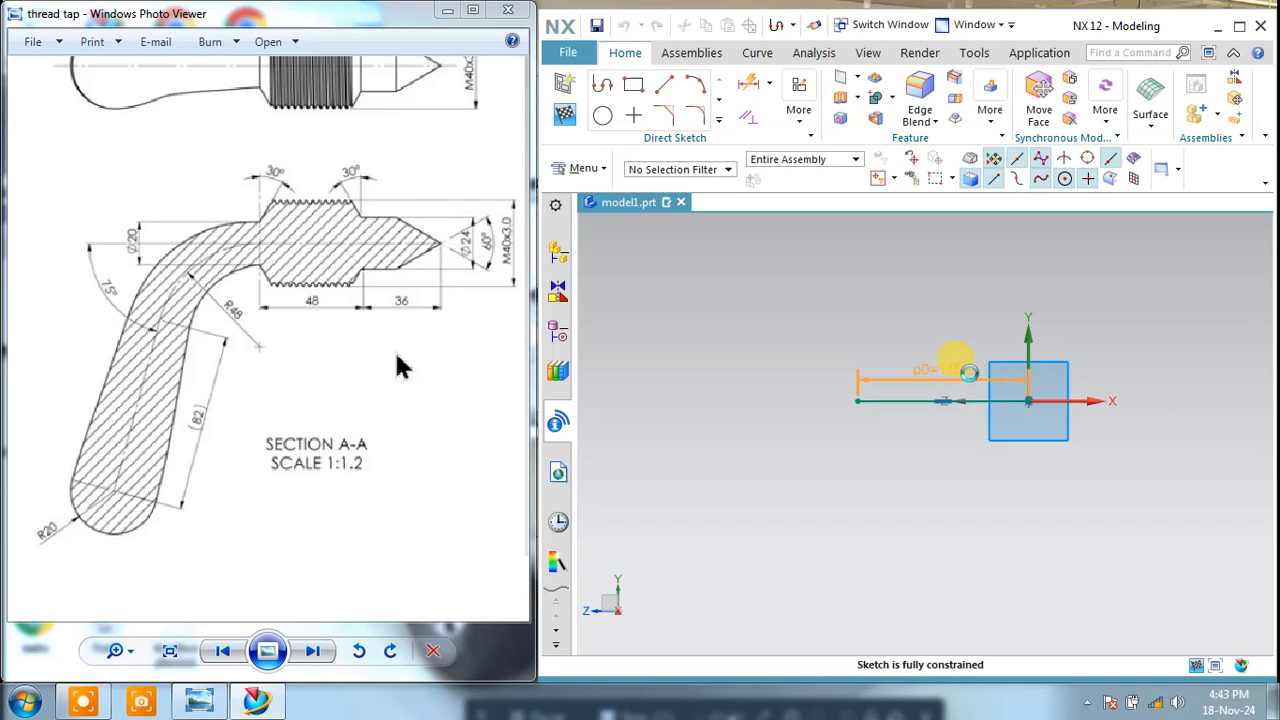
double_click(969, 372)
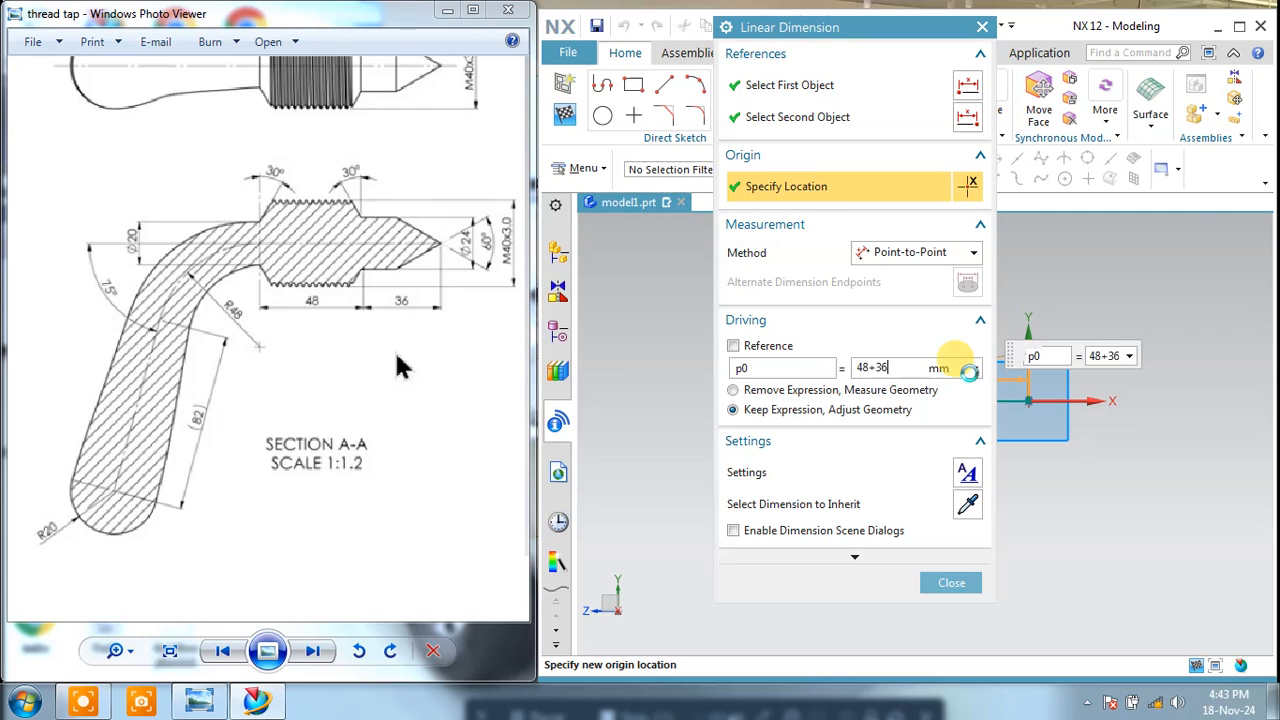
left_click(960, 583)
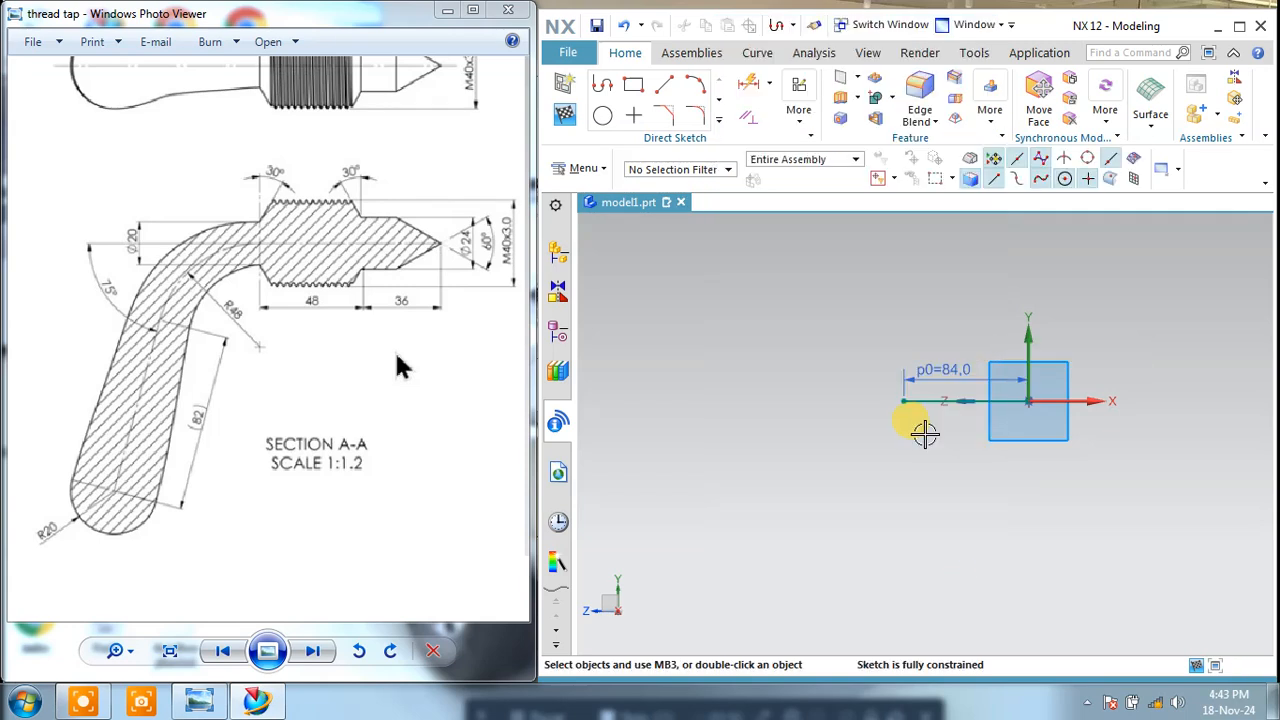
Step: Convert the 84 mm horizontal line into a reference line
middle_click_drag(924, 436, 920, 363, "shift")
scroll(965, 328, "up", 2)
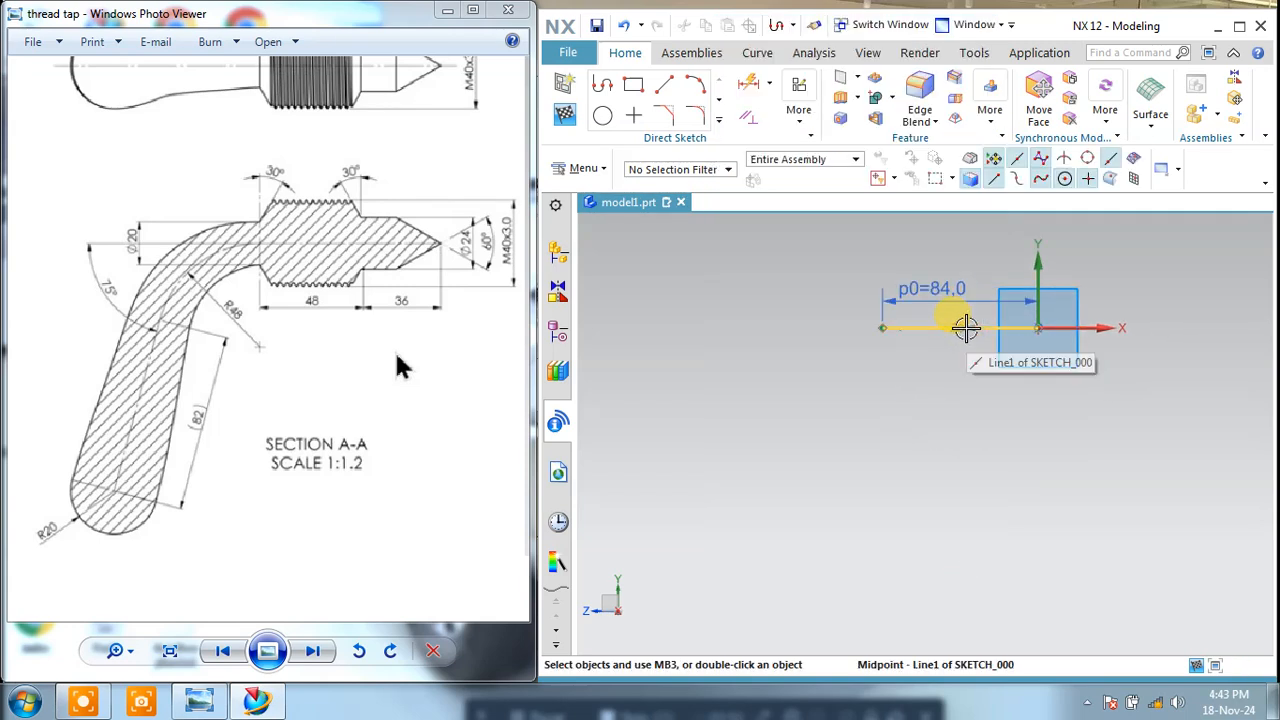
left_click(1028, 345)
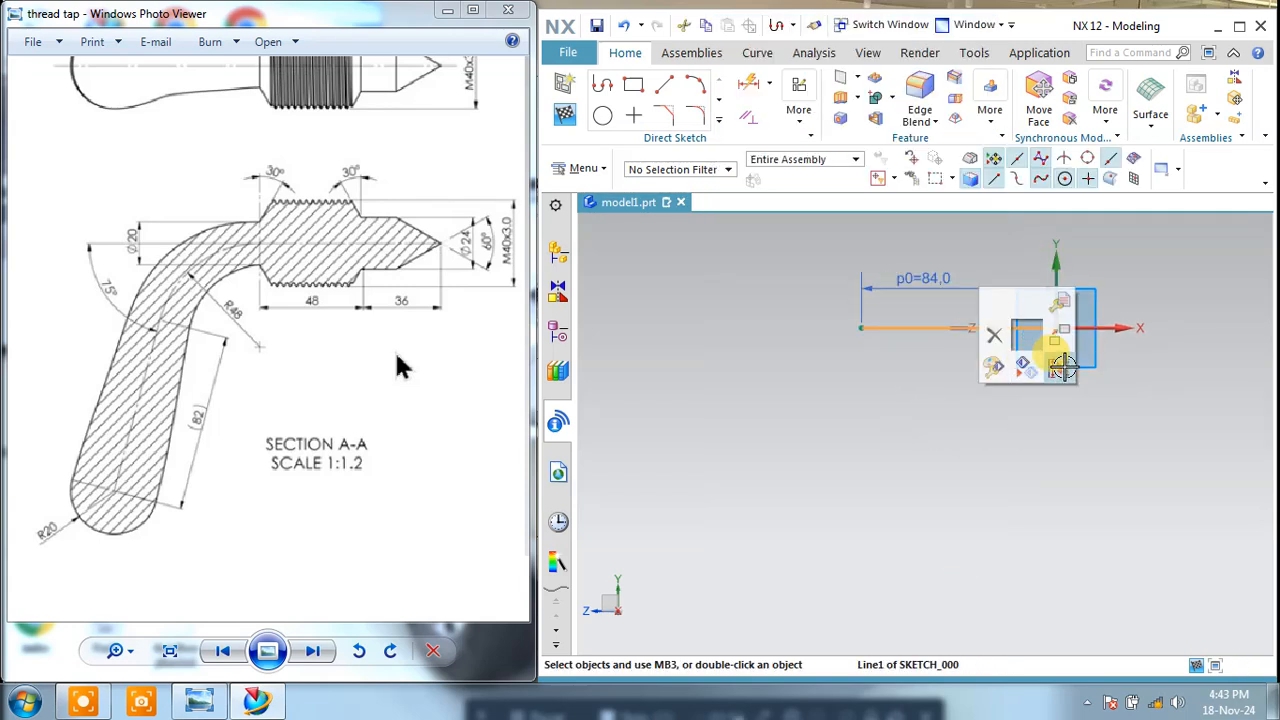
left_click(1054, 357)
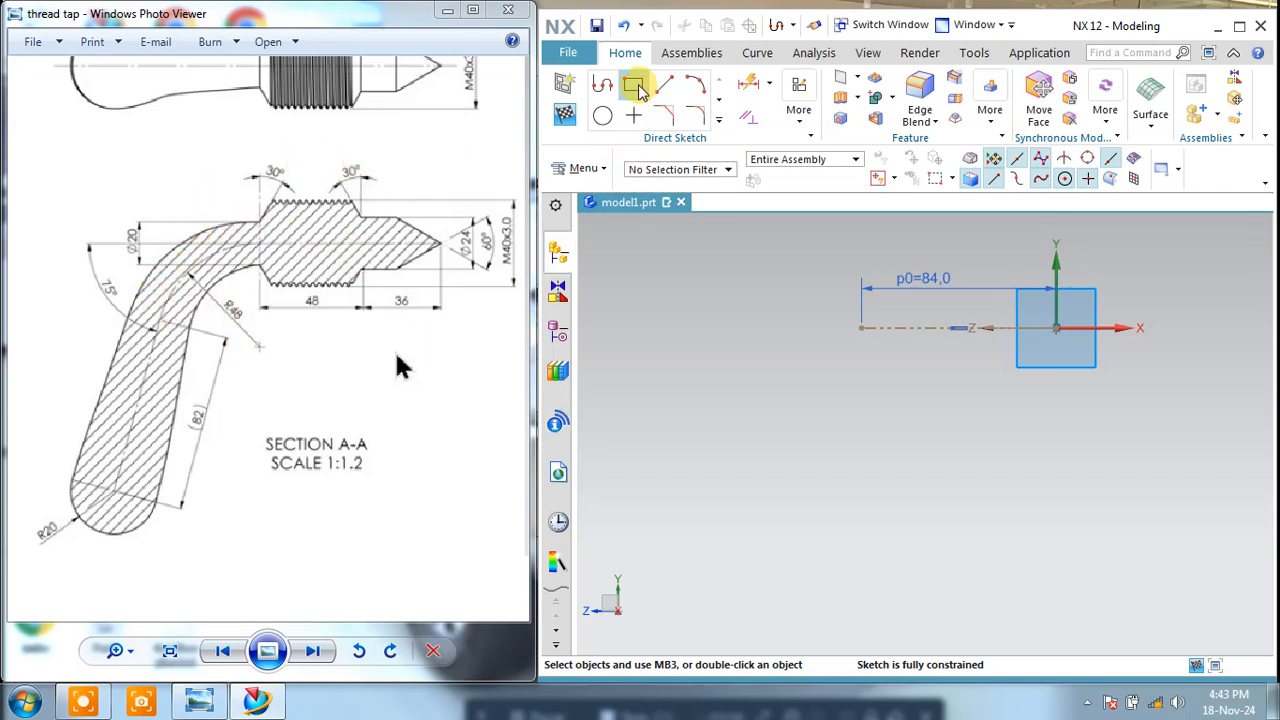
Step: Sketch an arc of about 57.8 mm radius curving down from the reference line's far end and tangent to that line
left_click(692, 87)
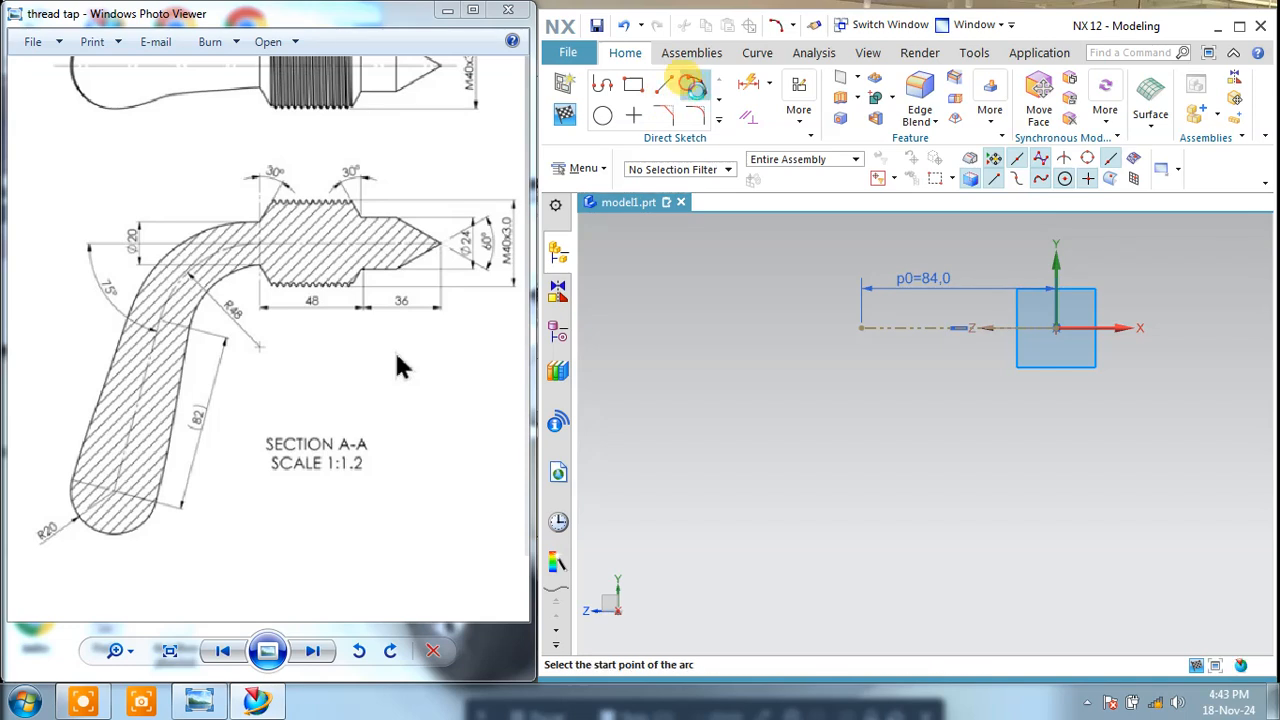
left_click(860, 328)
left_click(750, 394)
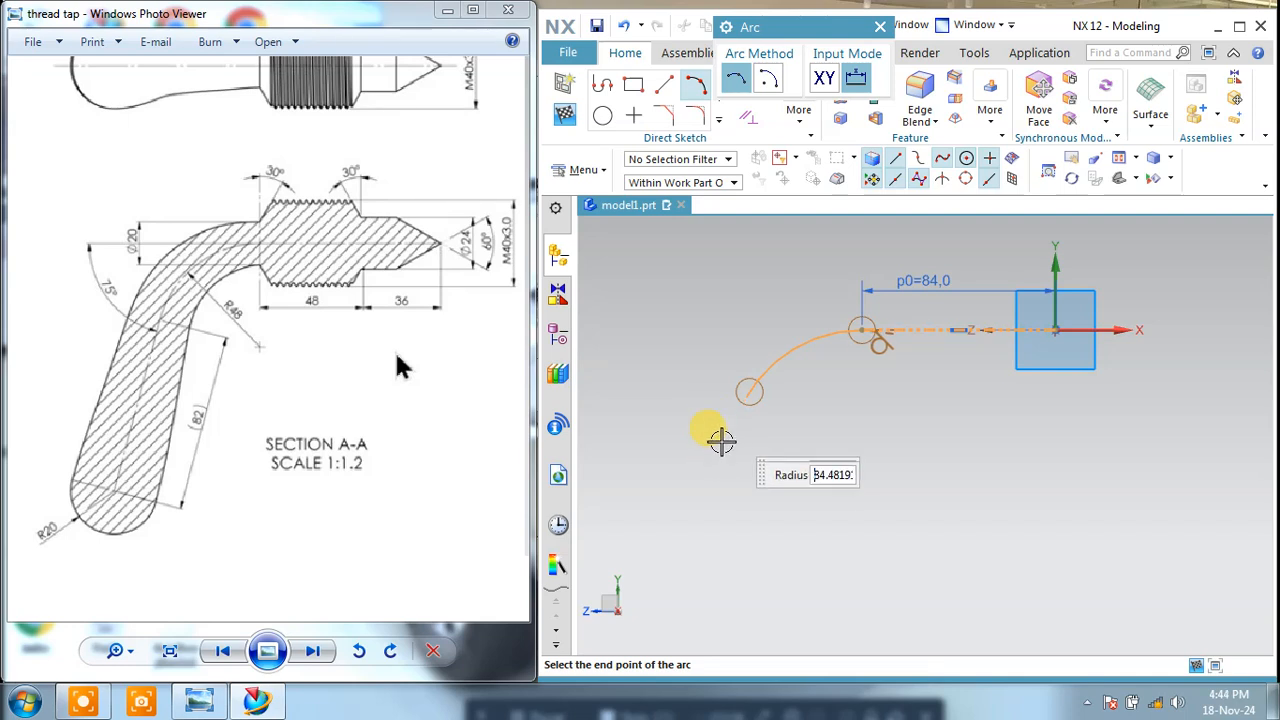
left_click(719, 477)
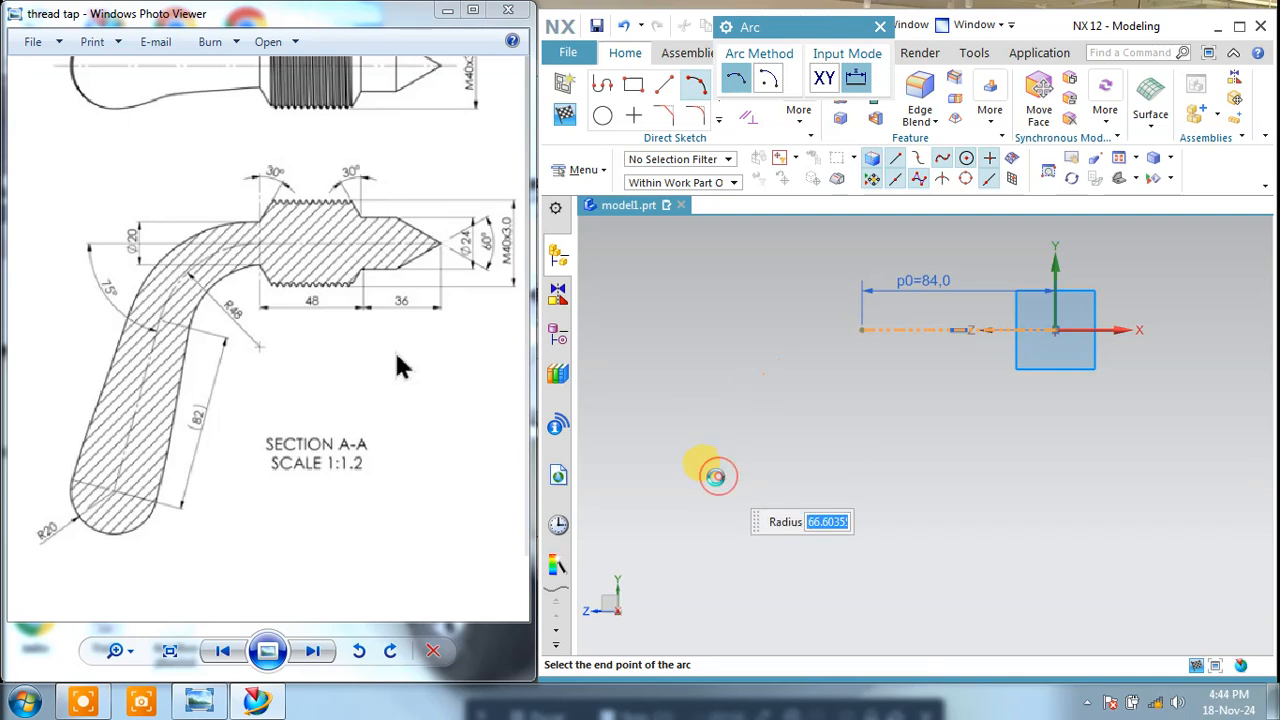
key("Escape")
scroll(806, 389, "up", 1)
scroll(806, 389, "down", 1)
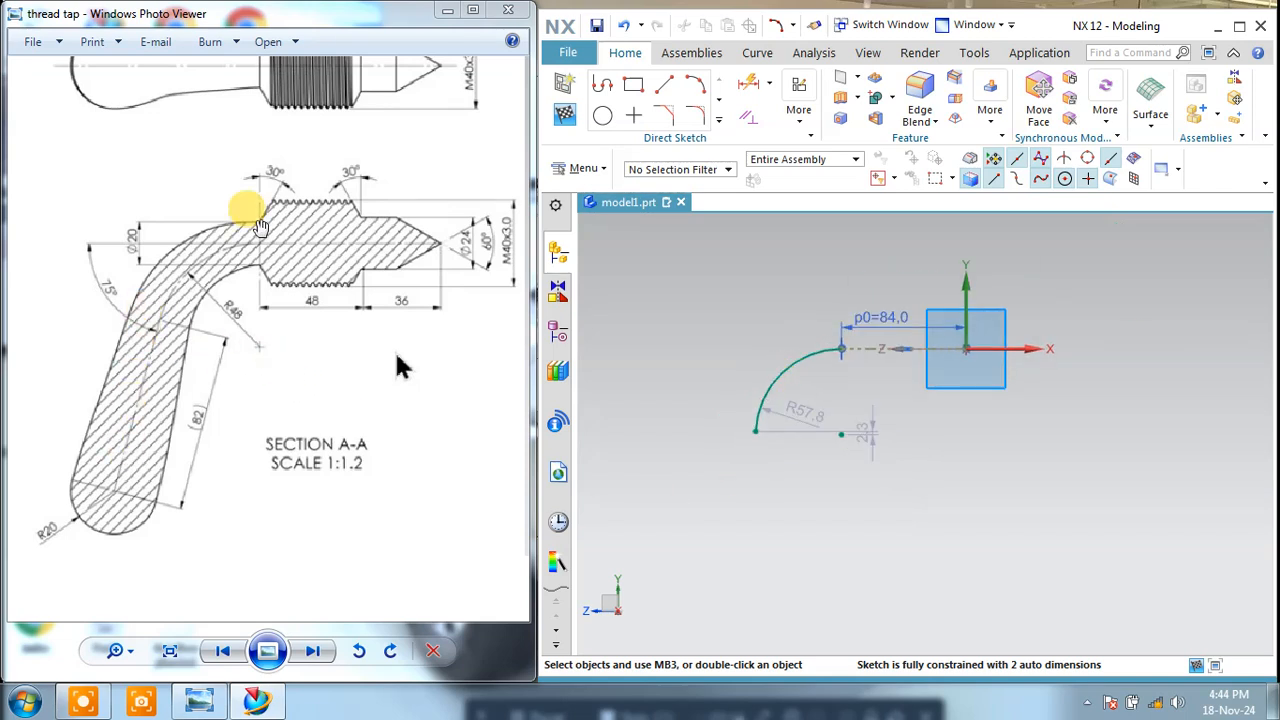
Step: Sketch a sloping line about 95 mm long running down and outward from the arc's lower end
left_click(665, 85)
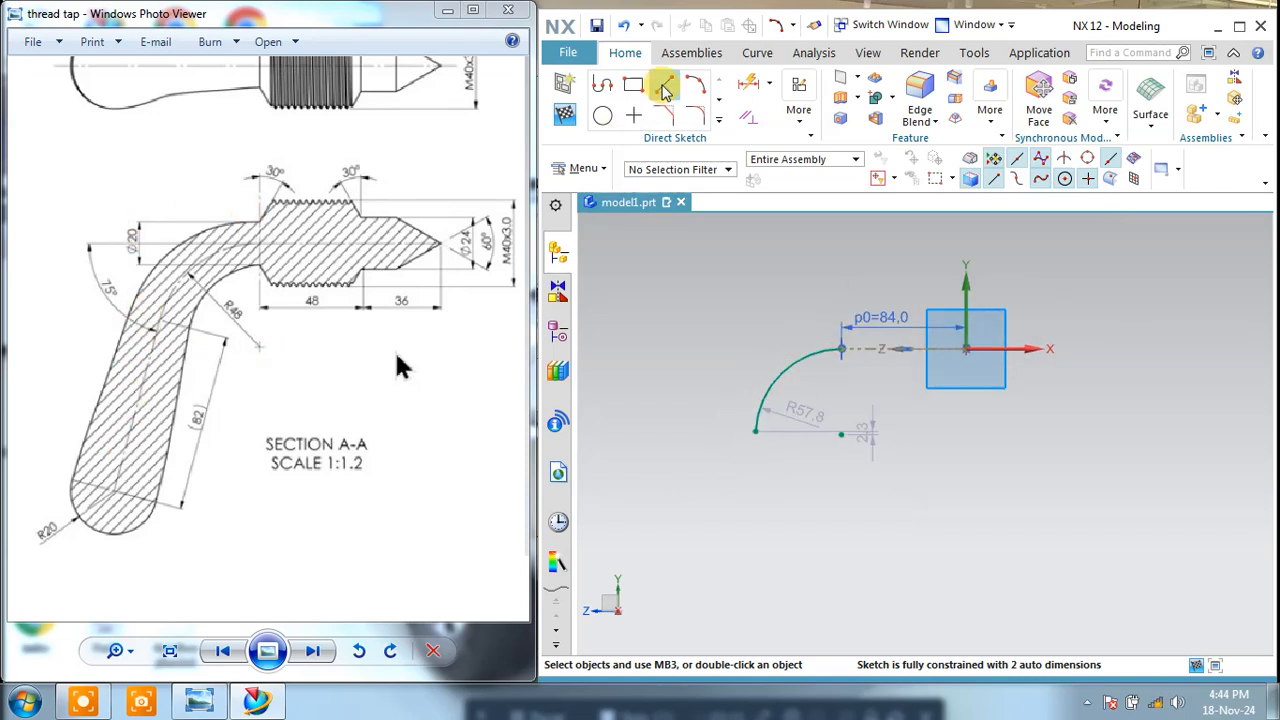
left_click(757, 433)
left_click(721, 568)
key("Escape")
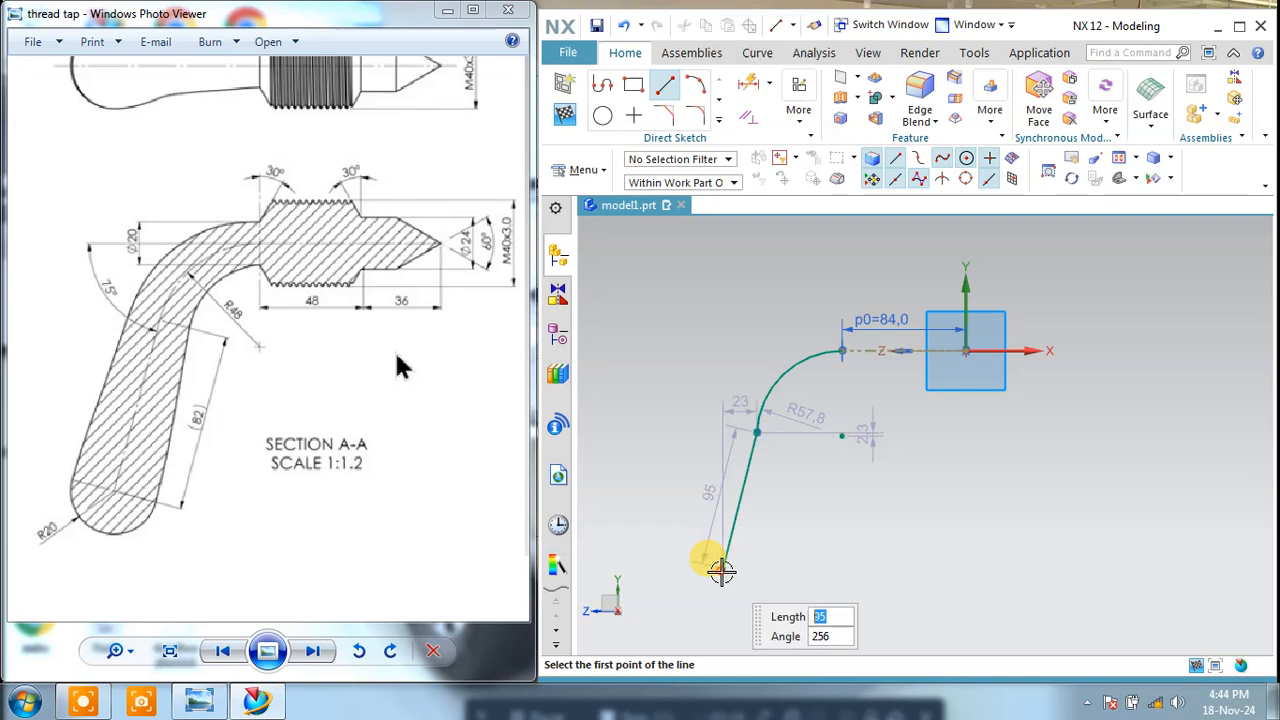
Step: Add an angular dimension of 75° between the horizontal reference line and the sloping handle line
left_click(767, 84)
left_click(790, 178)
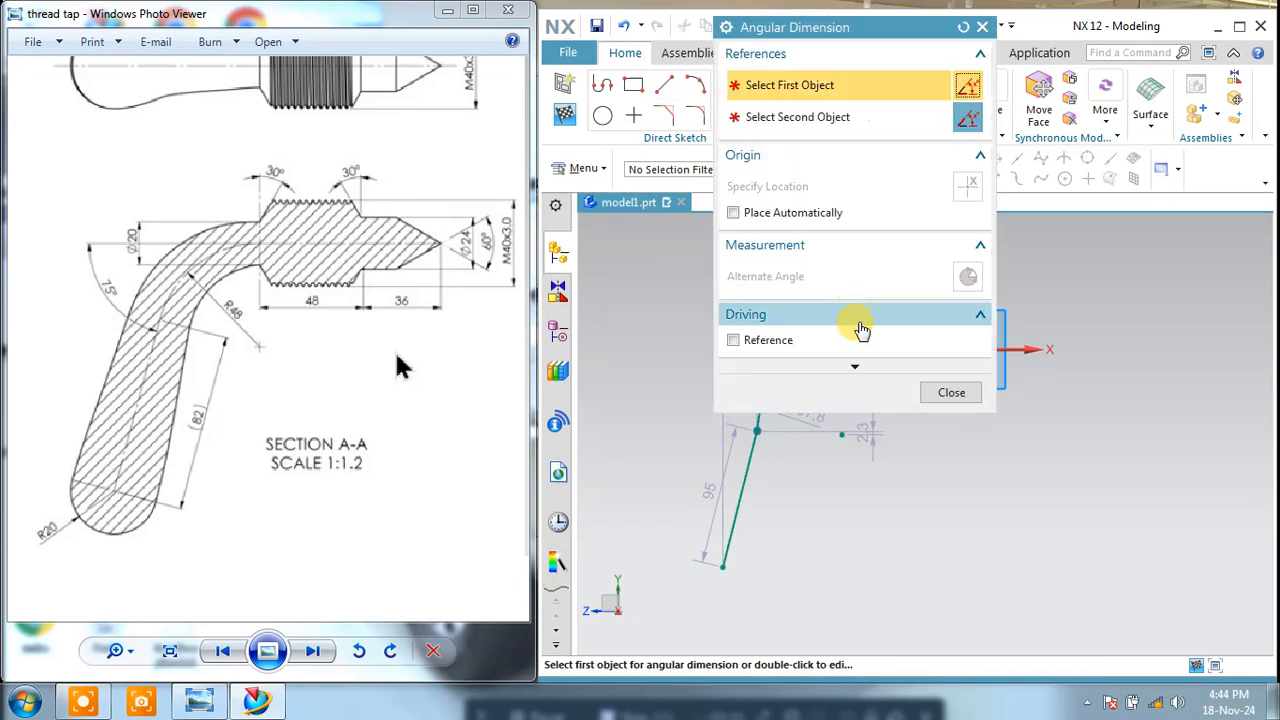
left_click_drag(770, 30, 315, 29)
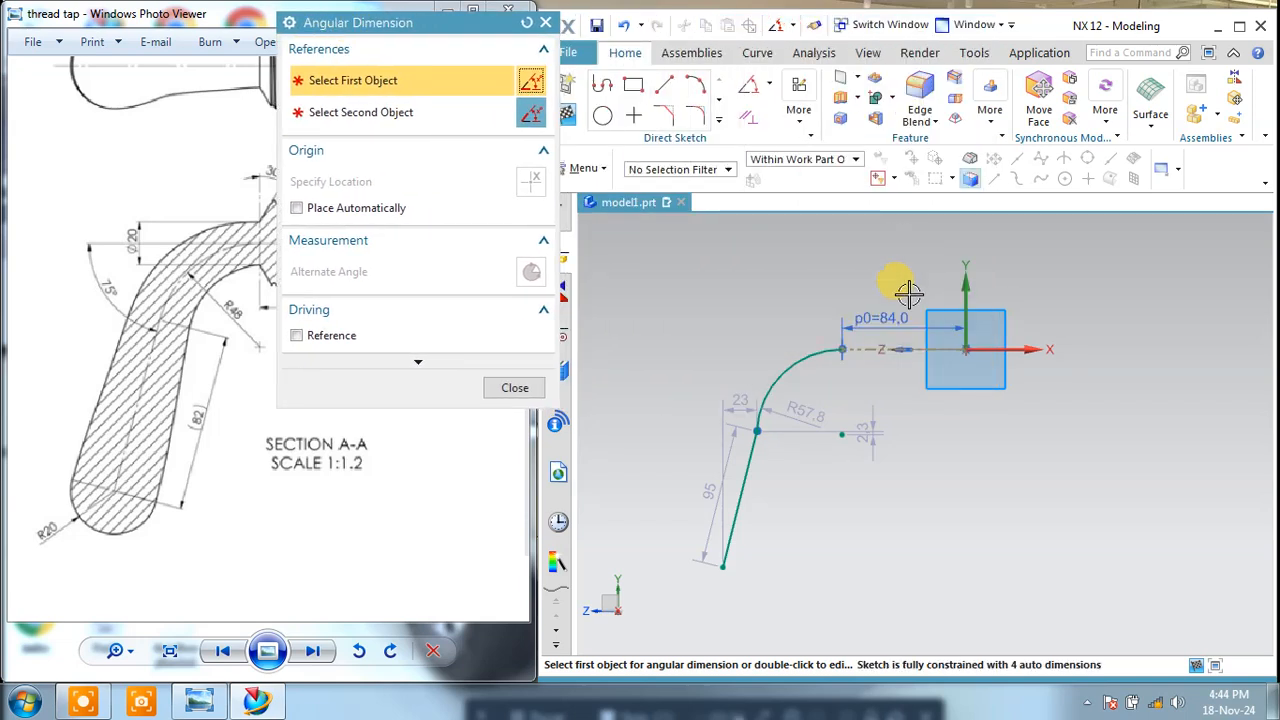
left_click(865, 342)
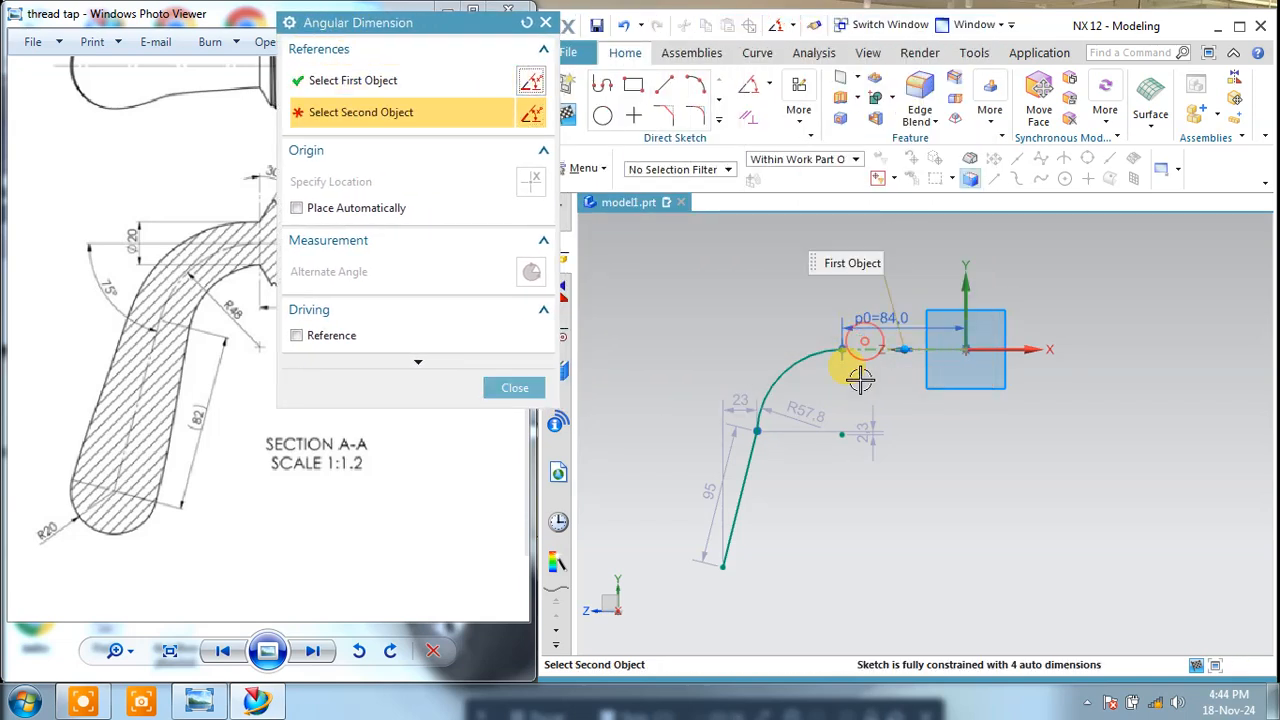
left_click(732, 398)
left_click(718, 366)
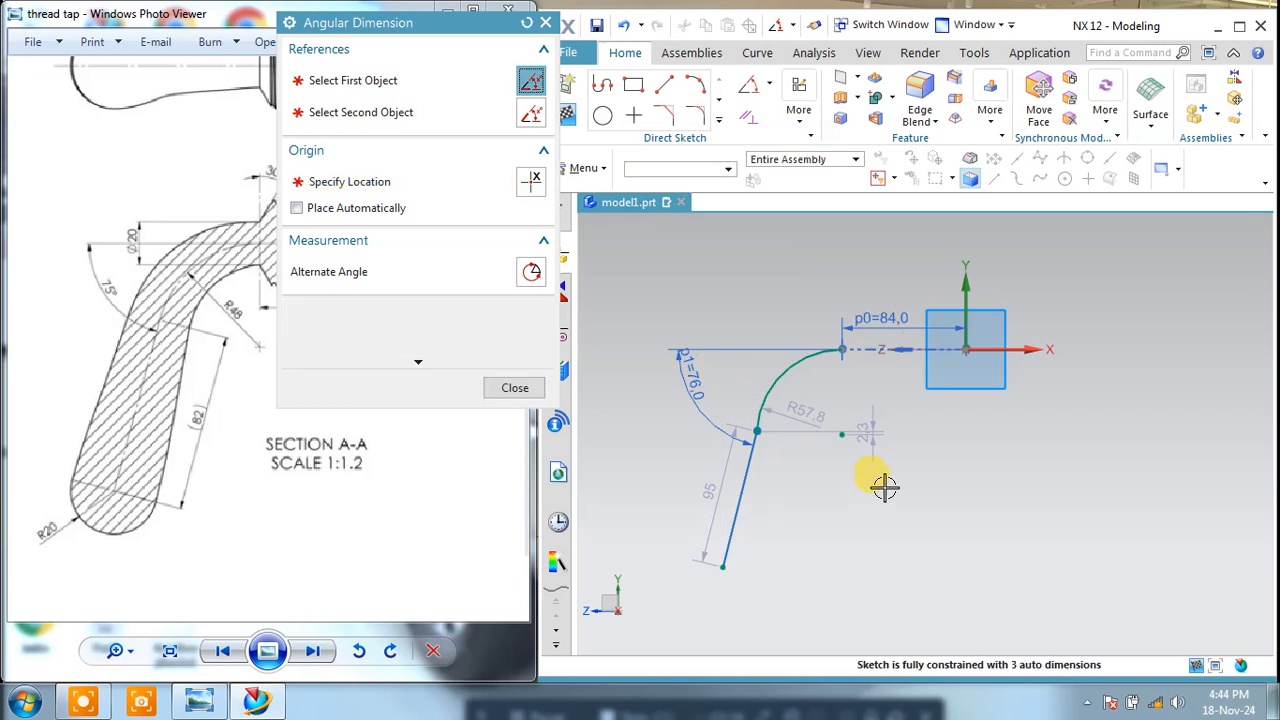
type("75")
key("Return")
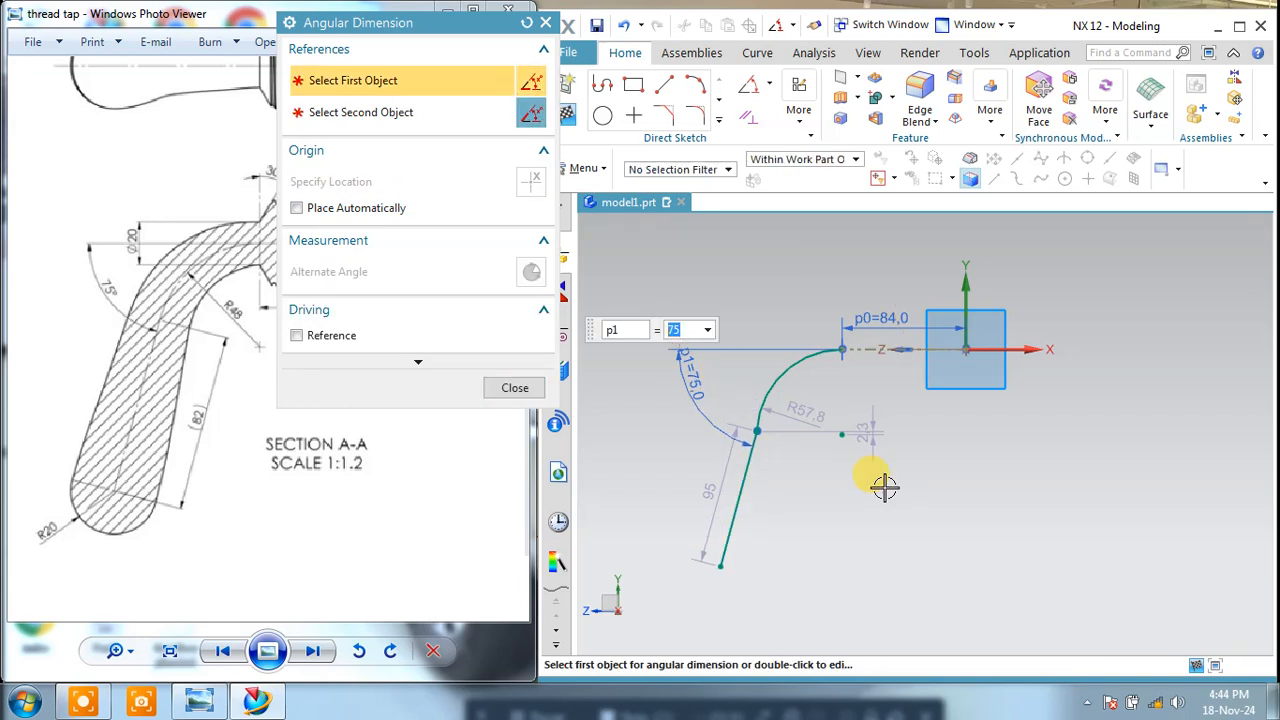
left_click(515, 387)
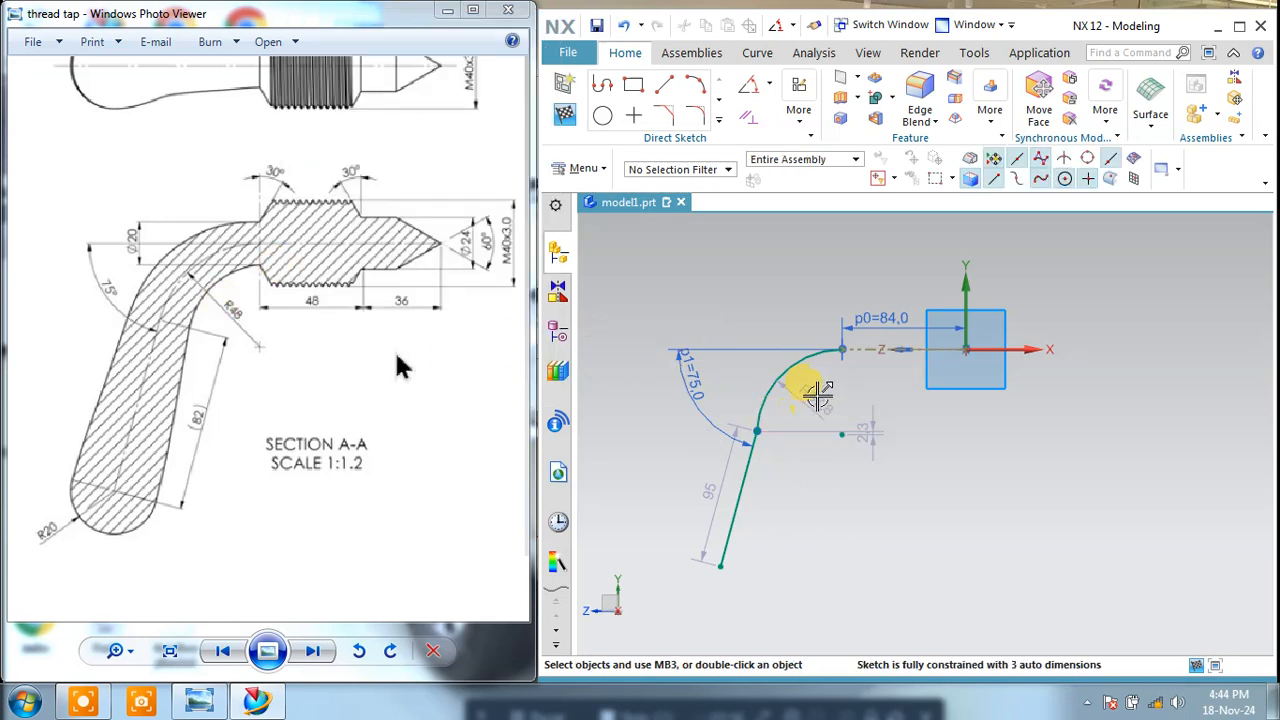
Step: Set the arc's radius to 48 mm
double_click(817, 395)
type("48")
key("Return")
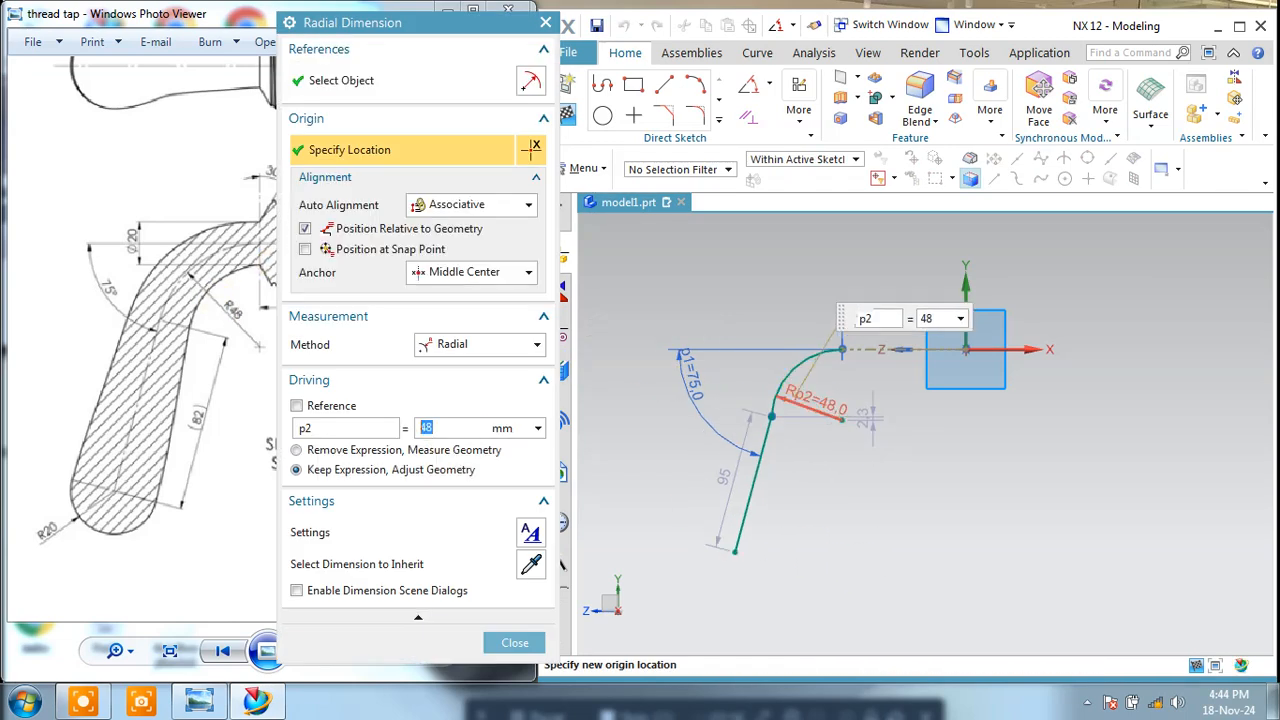
Step: Move the sloping handle line's length dimension to the line's inner side and set it to 82 mm
left_click(515, 642)
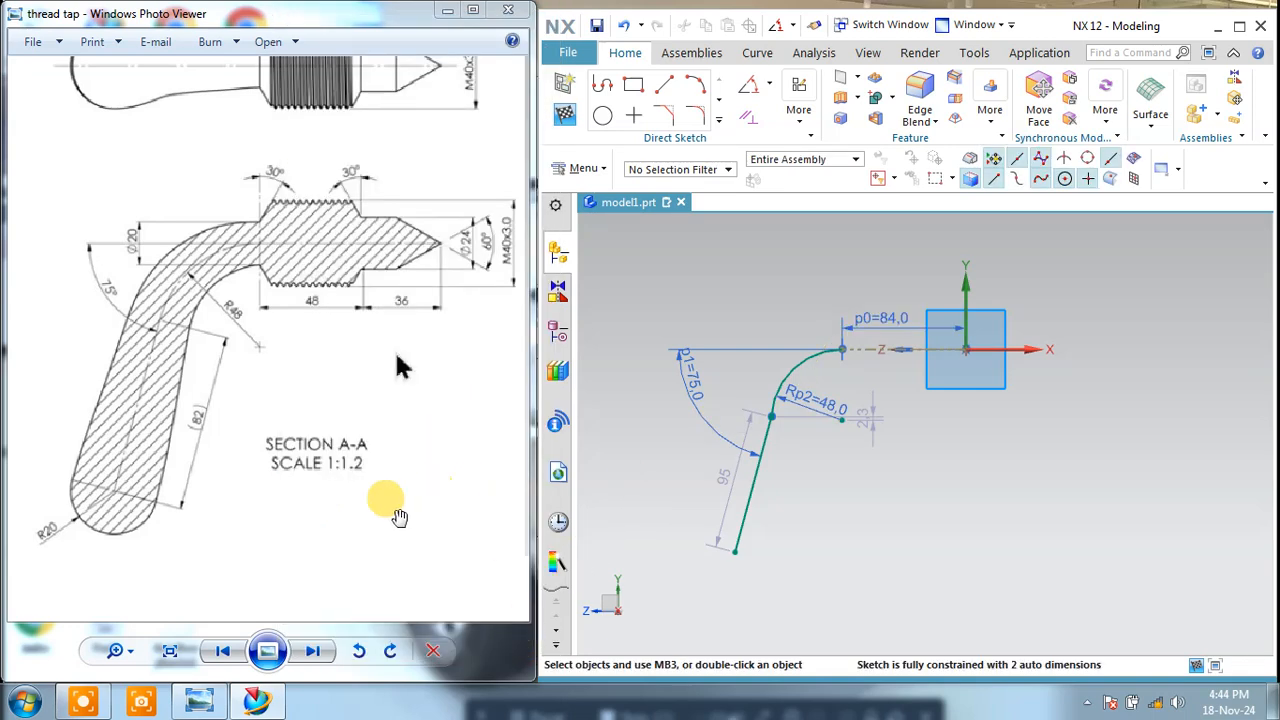
left_click_drag(726, 489, 788, 508)
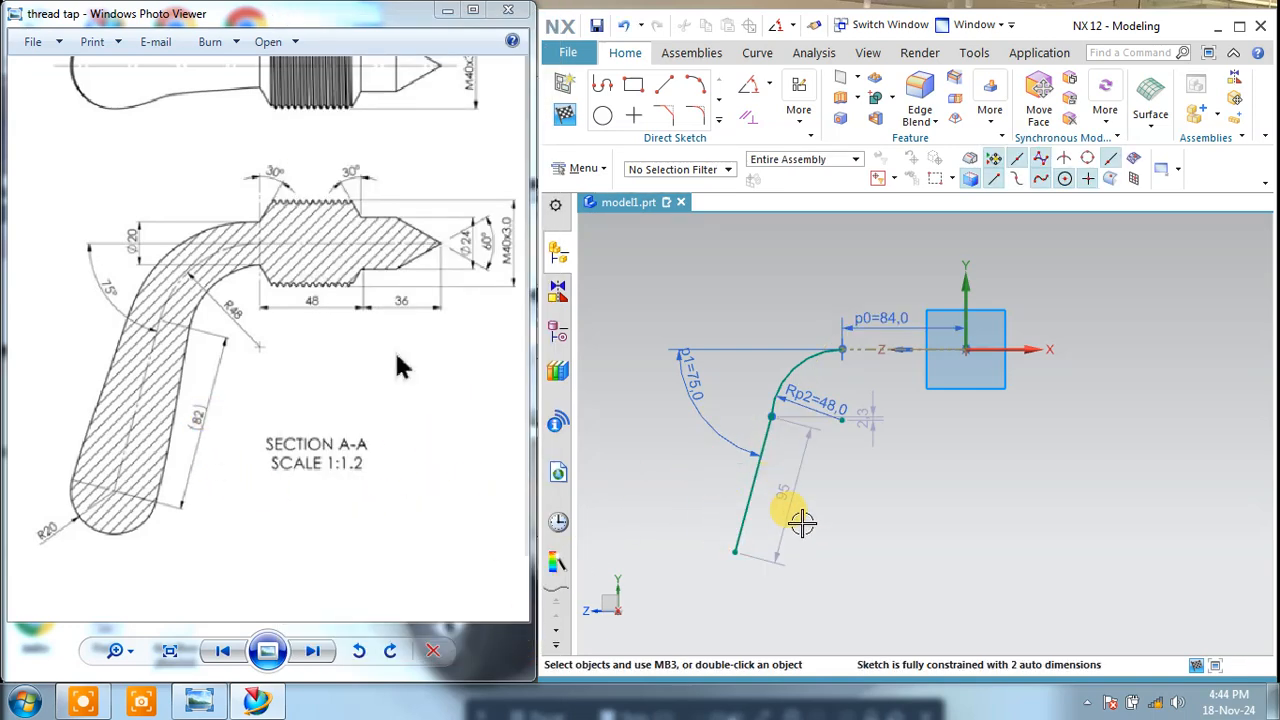
double_click(777, 497)
type("82")
key("Return")
left_click(500, 573)
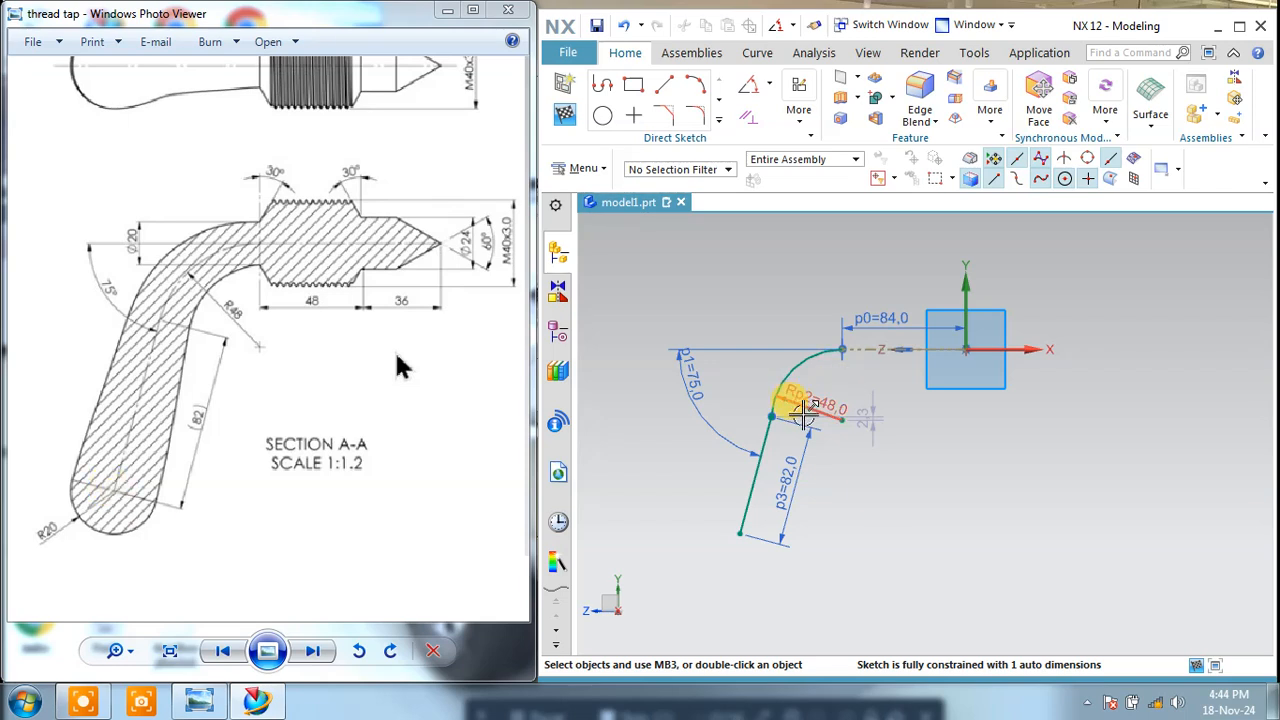
Step: Apply a tangent constraint between the R48 arc and the sloping handle line
scroll(802, 436, "up", 1)
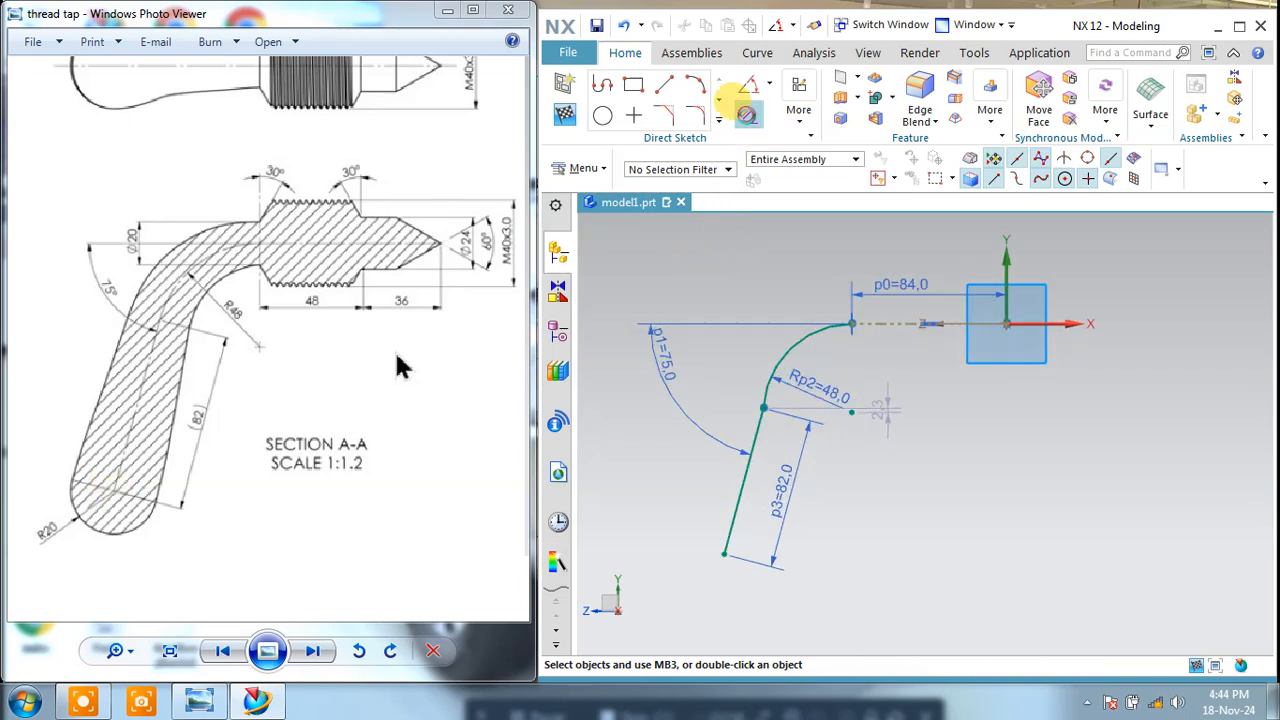
left_click(746, 116)
left_click(373, 86)
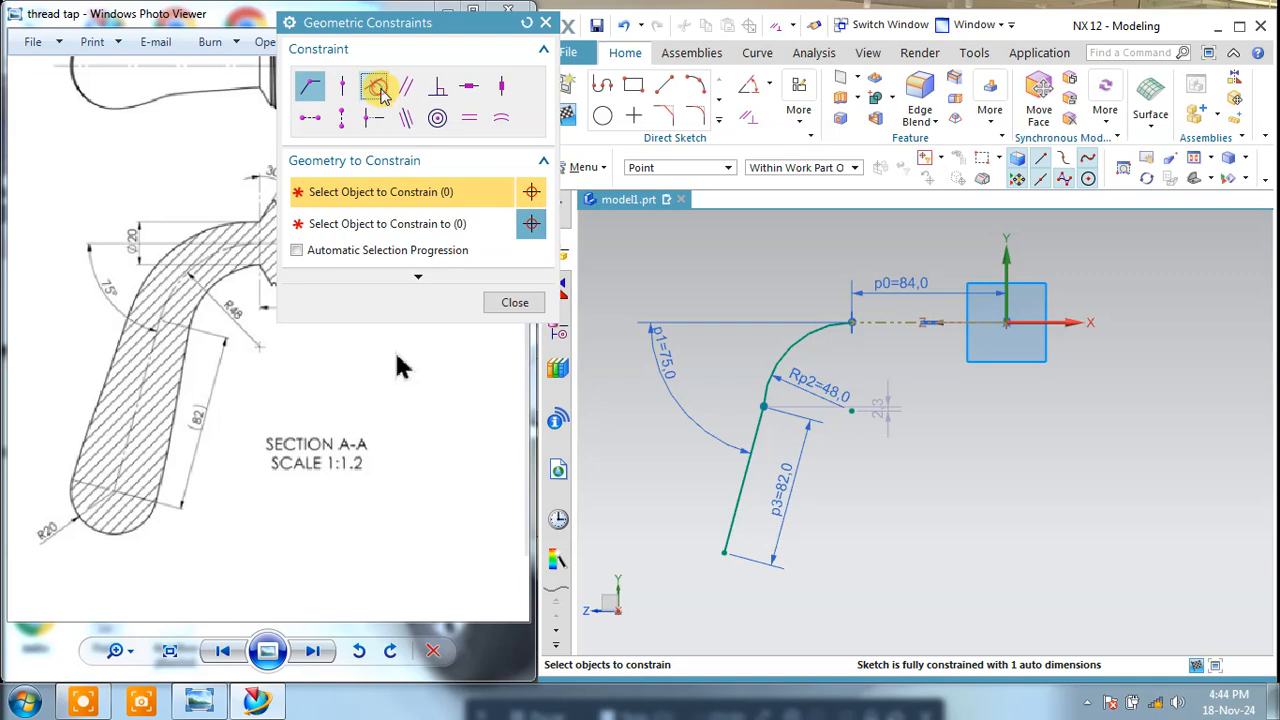
left_click(760, 366)
middle_click(734, 363)
left_click(753, 423)
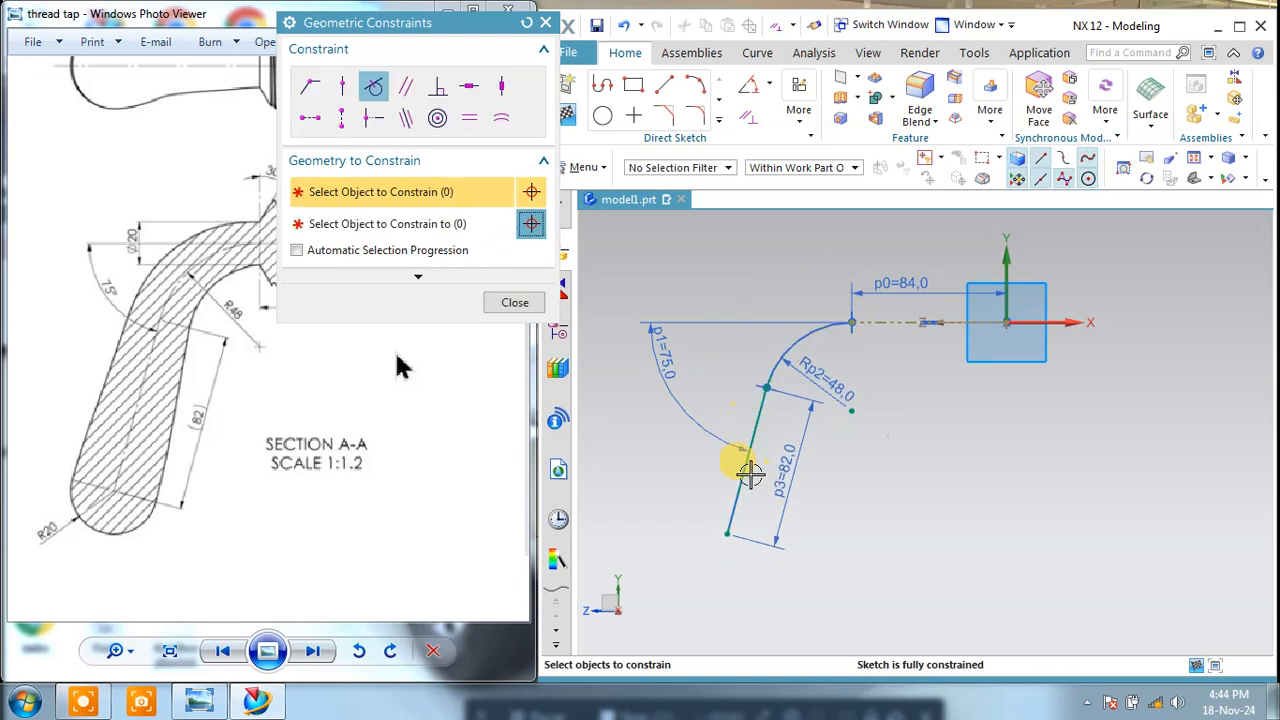
left_click(515, 302)
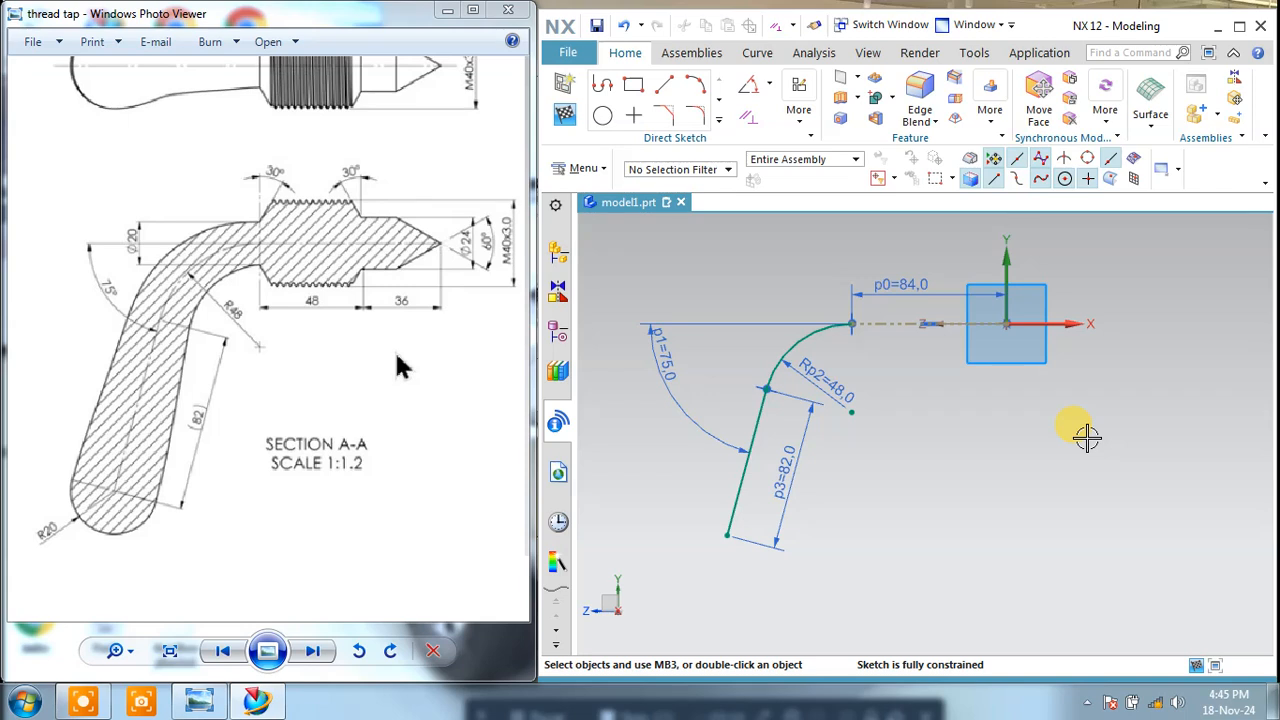
Step: Finish the handle path sketch and start a new sketch on the datum plane containing the Y and Z axes
left_click(563, 115)
mouse_move(846, 363)
middle_mouse_down()
mouse_move(875, 333)
mouse_move(874, 391)
mouse_move(837, 420)
mouse_move(884, 527)
middle_mouse_up()
scroll(882, 305, "up", 1)
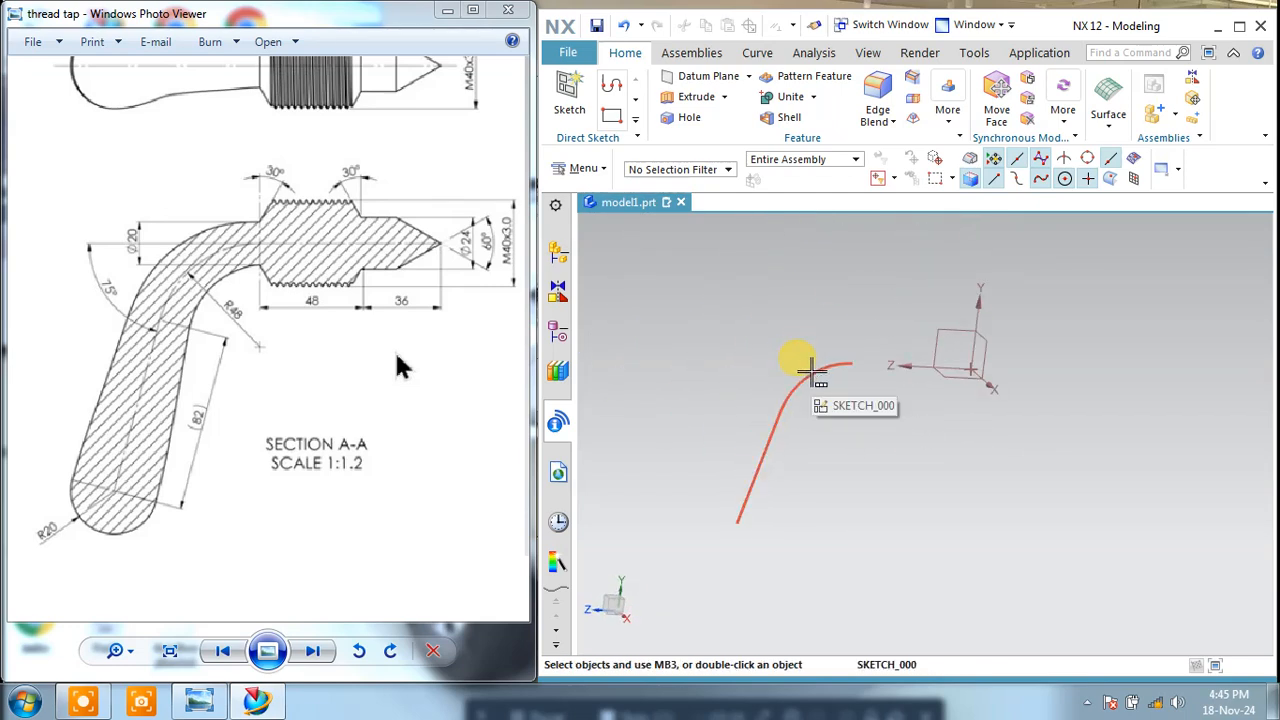
left_click(570, 95)
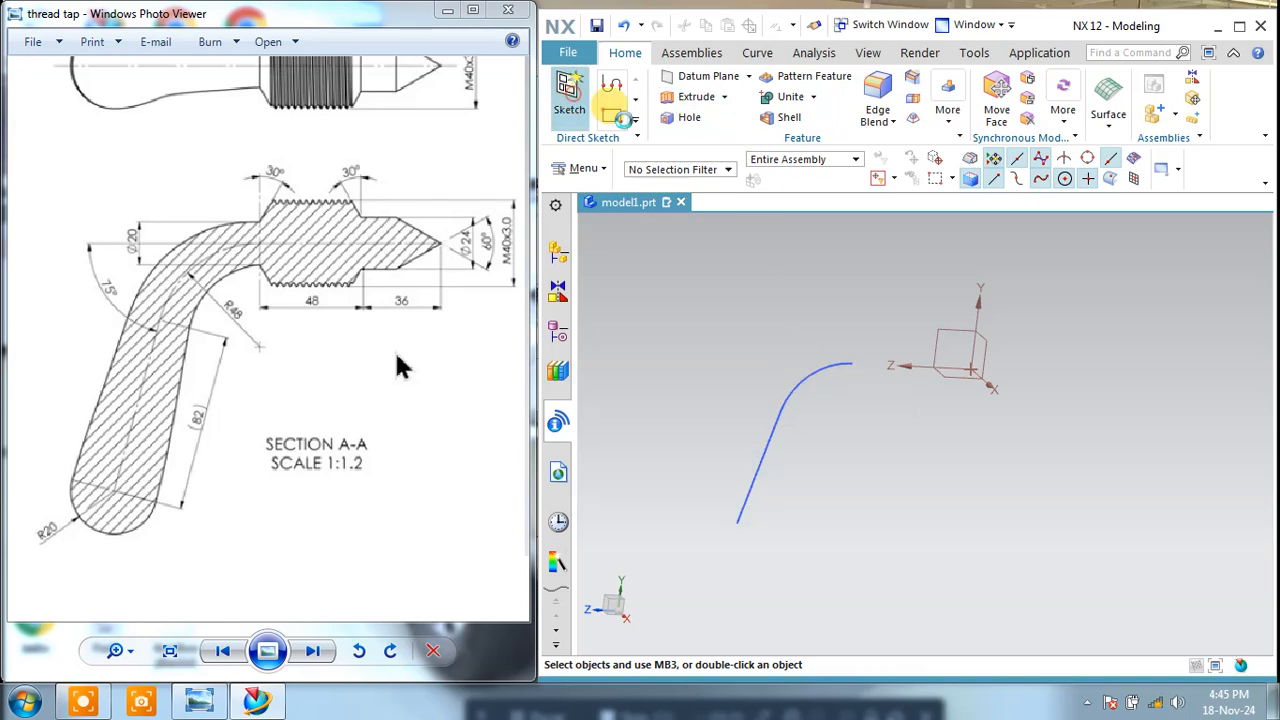
left_click(942, 322)
left_click(447, 259)
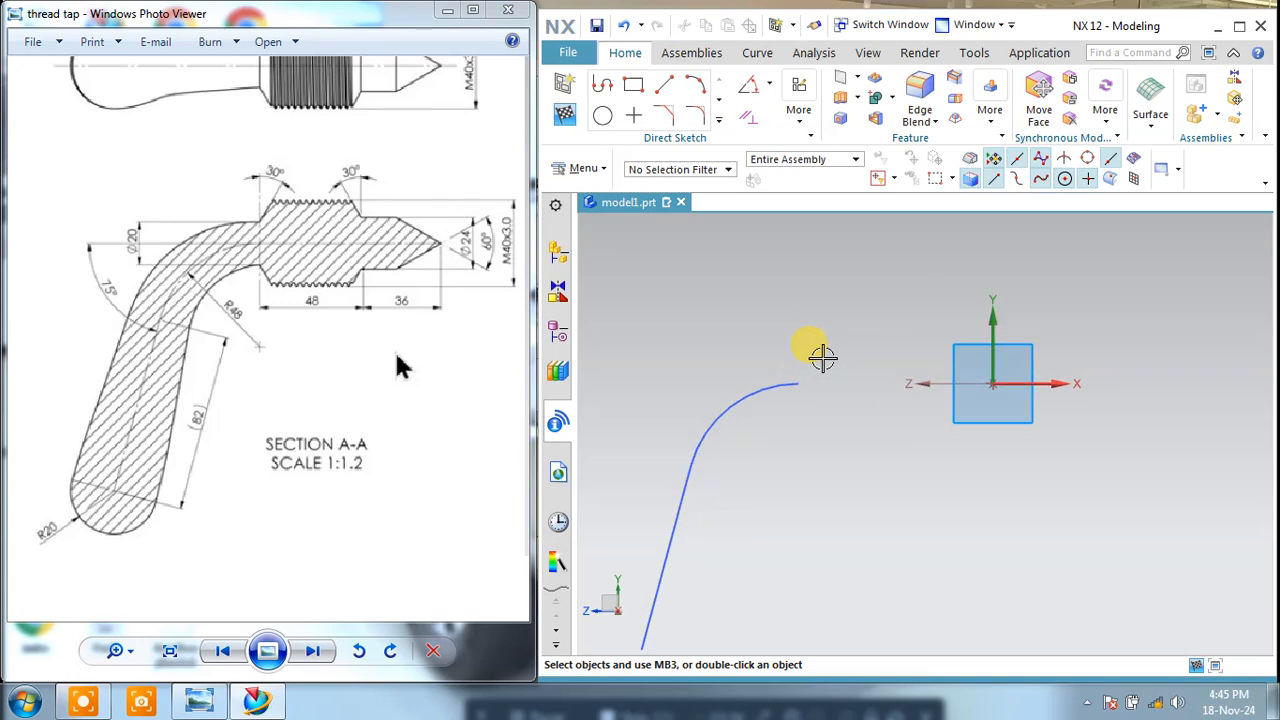
Step: Sketch a horizontal line from the arc's upper end to the coordinate origin
left_click(660, 95)
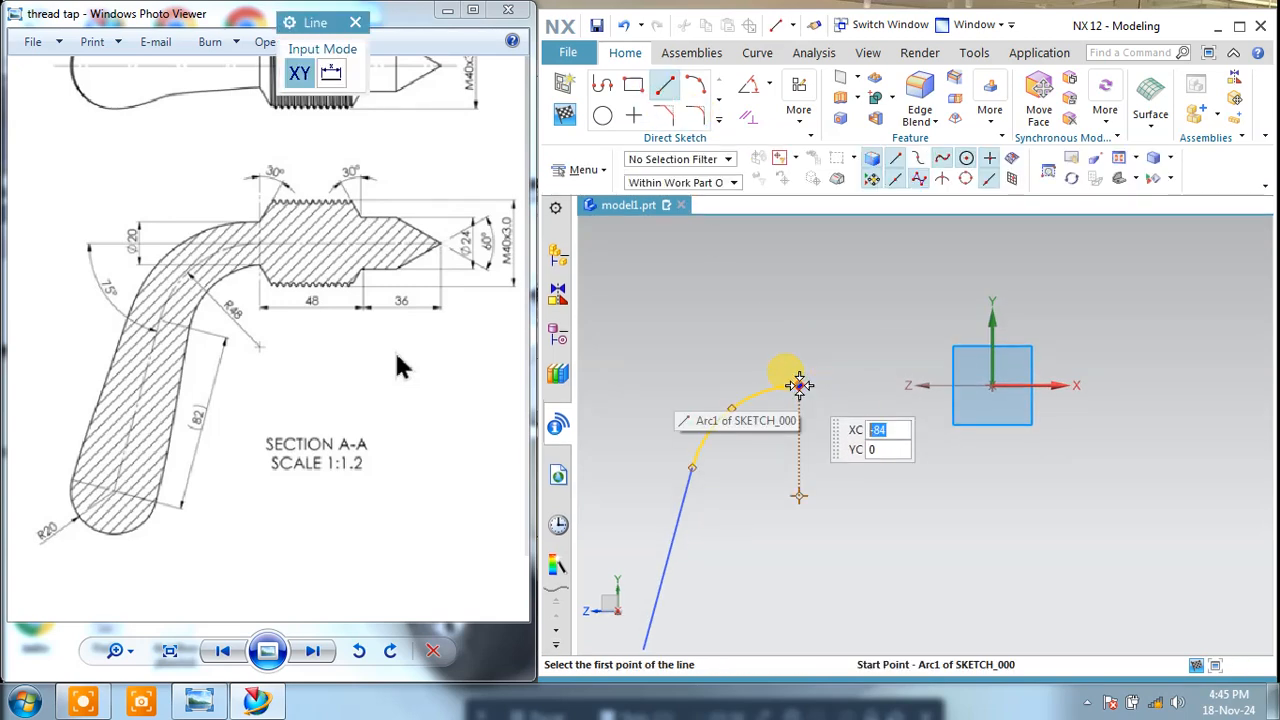
left_click(797, 385)
key("Escape")
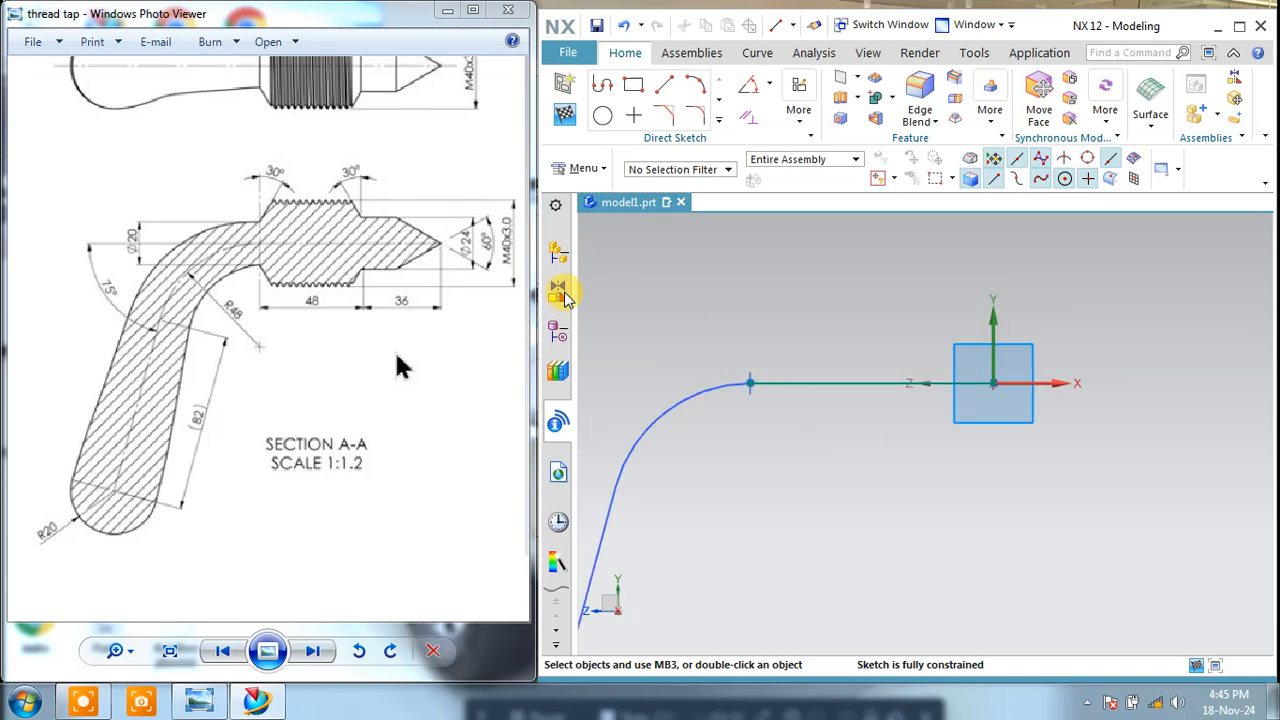
Step: Sketch a connected profile from the arc's end: about 14 mm up, 15 mm sloping up, 50 mm horizontal, 12 mm sloping down, 17.4 mm horizontal
left_click(603, 85)
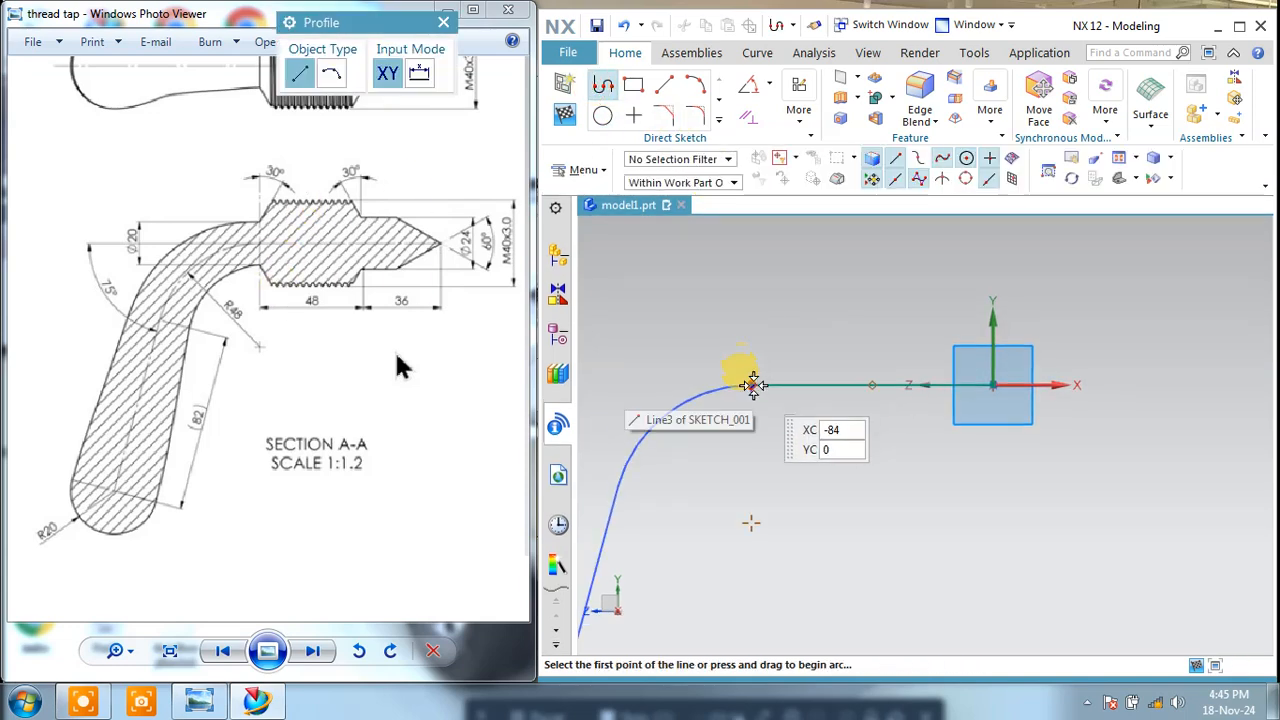
left_click(752, 385)
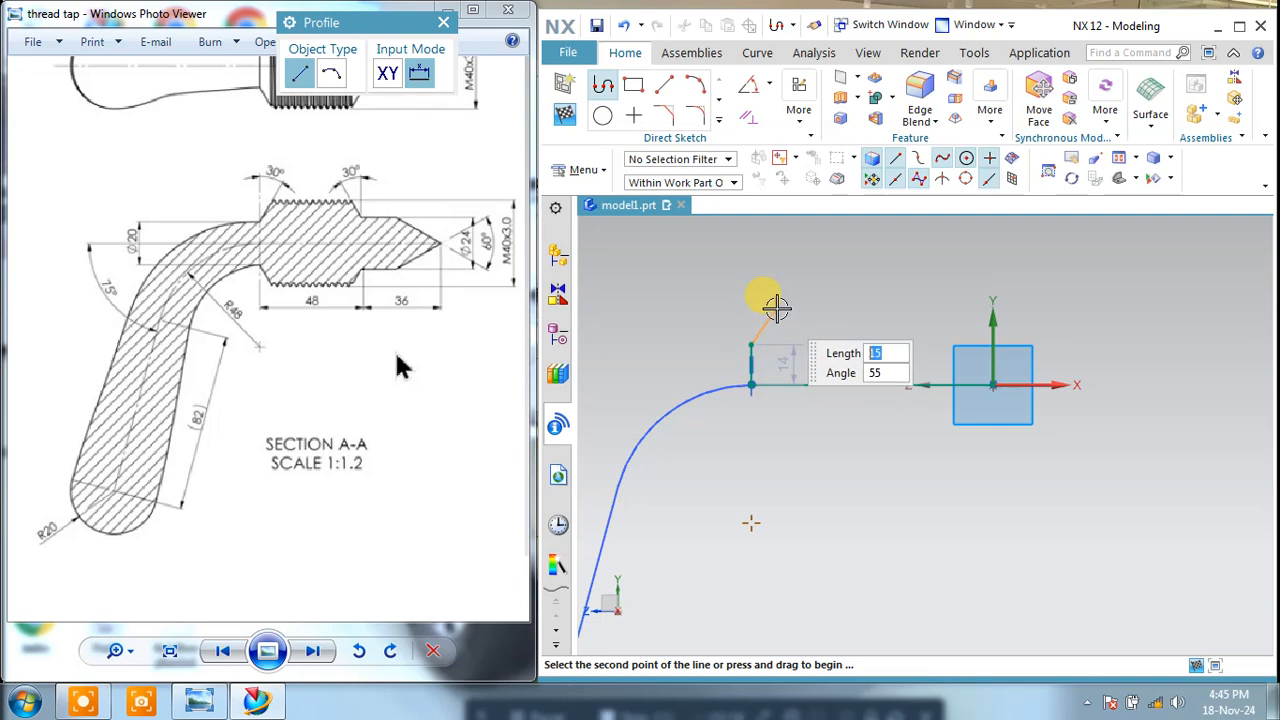
left_click(775, 307)
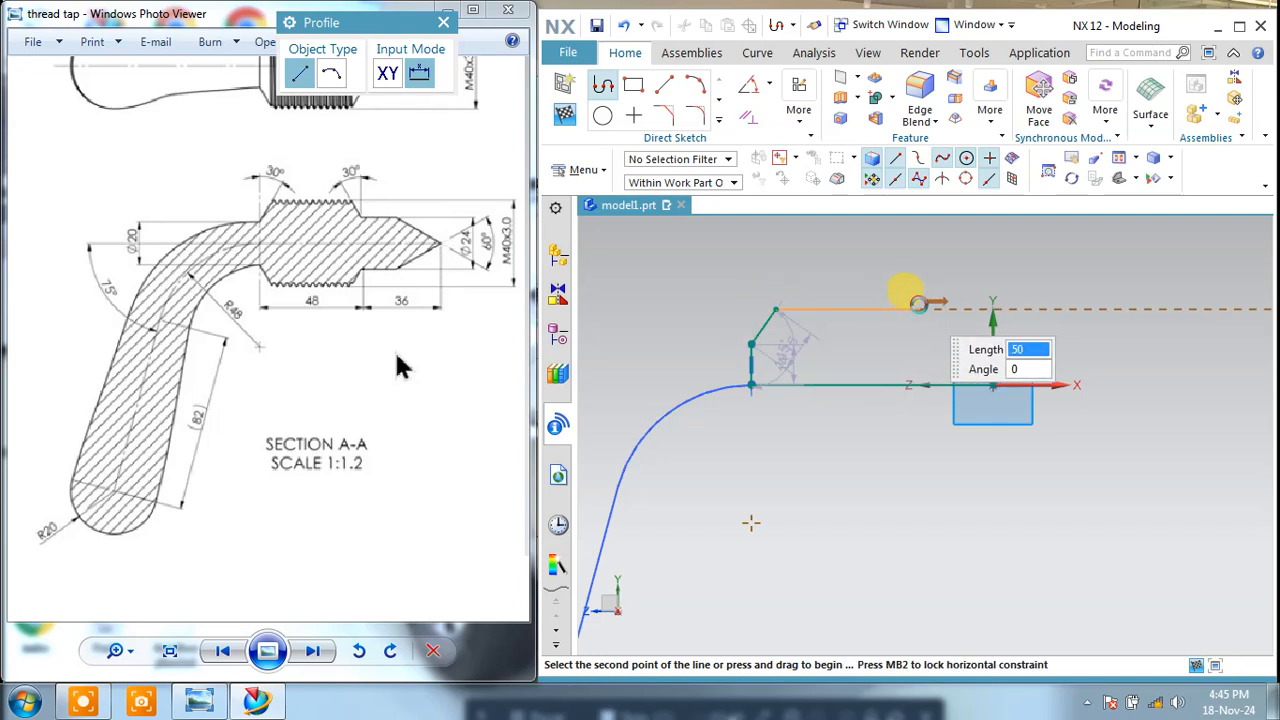
left_click(919, 305)
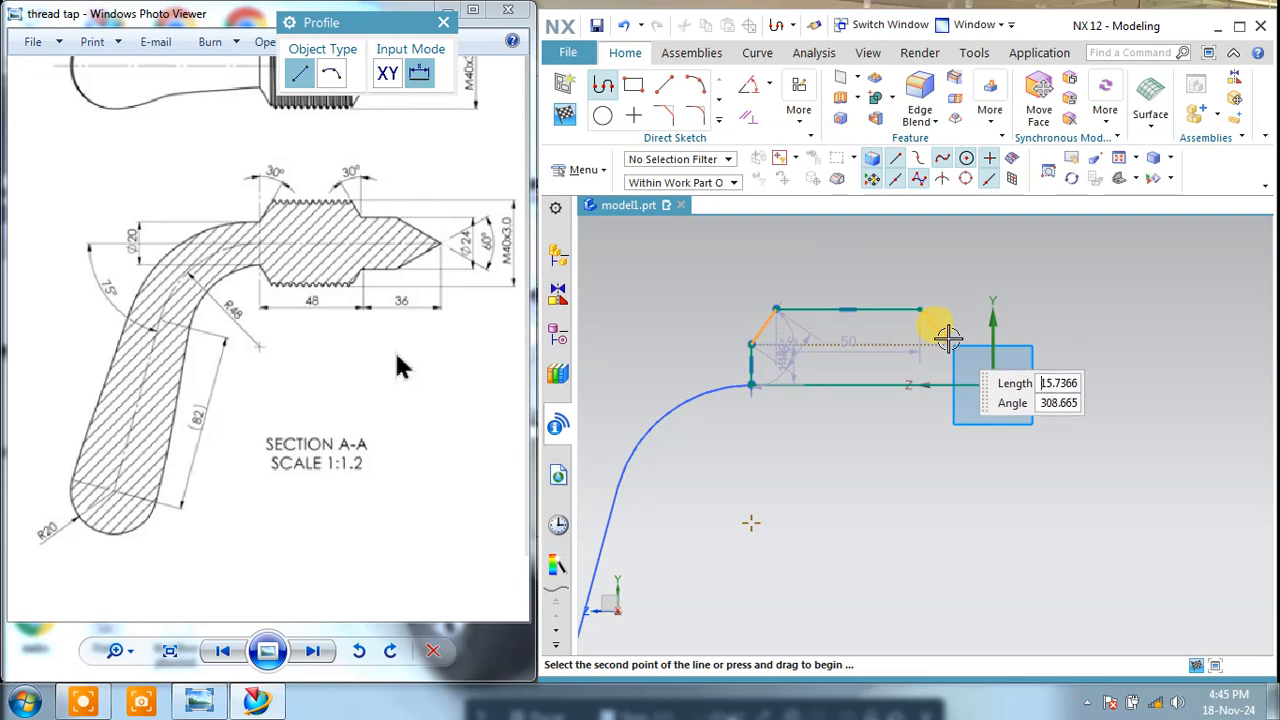
left_click(943, 334)
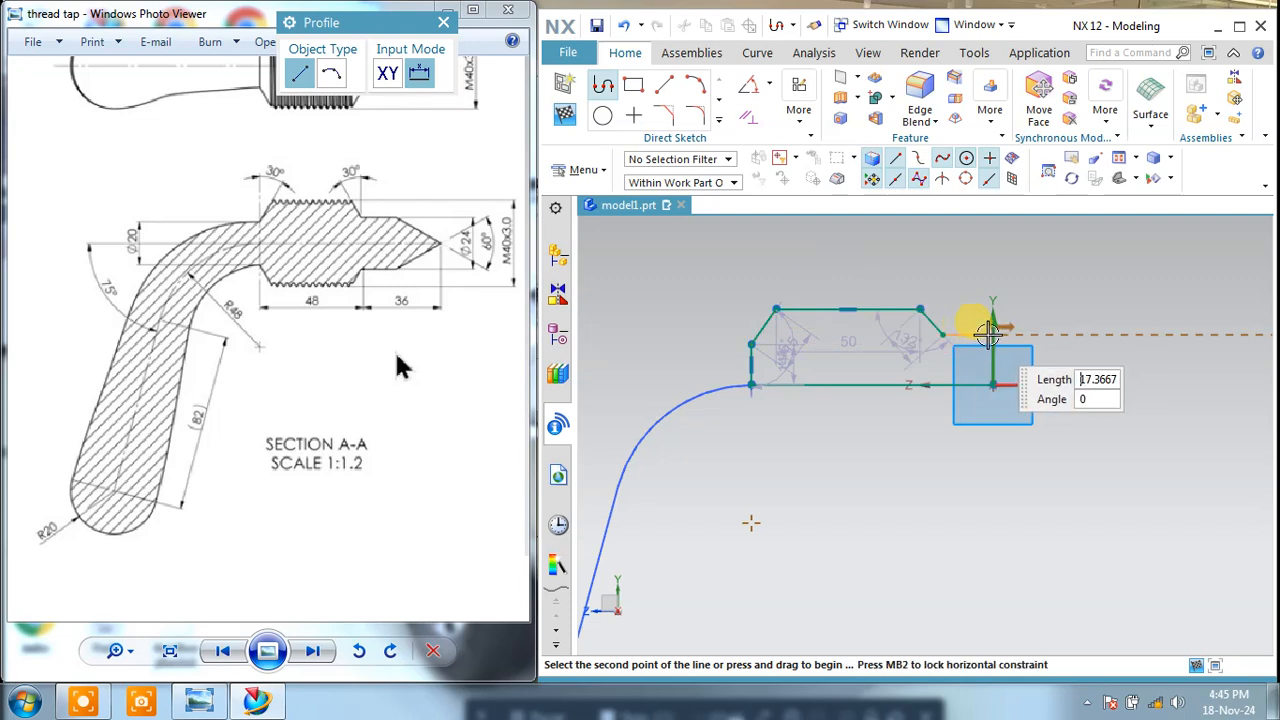
left_click(1042, 349)
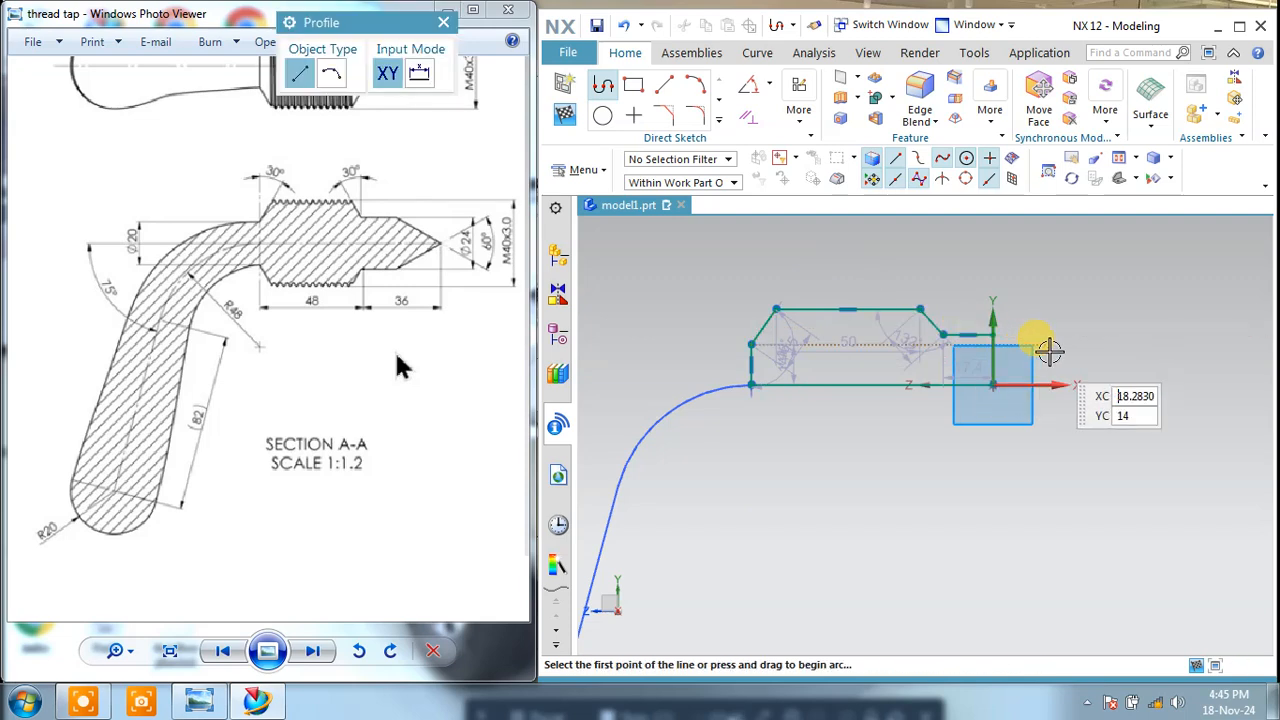
scroll(771, 371, "down", 2)
key("Escape")
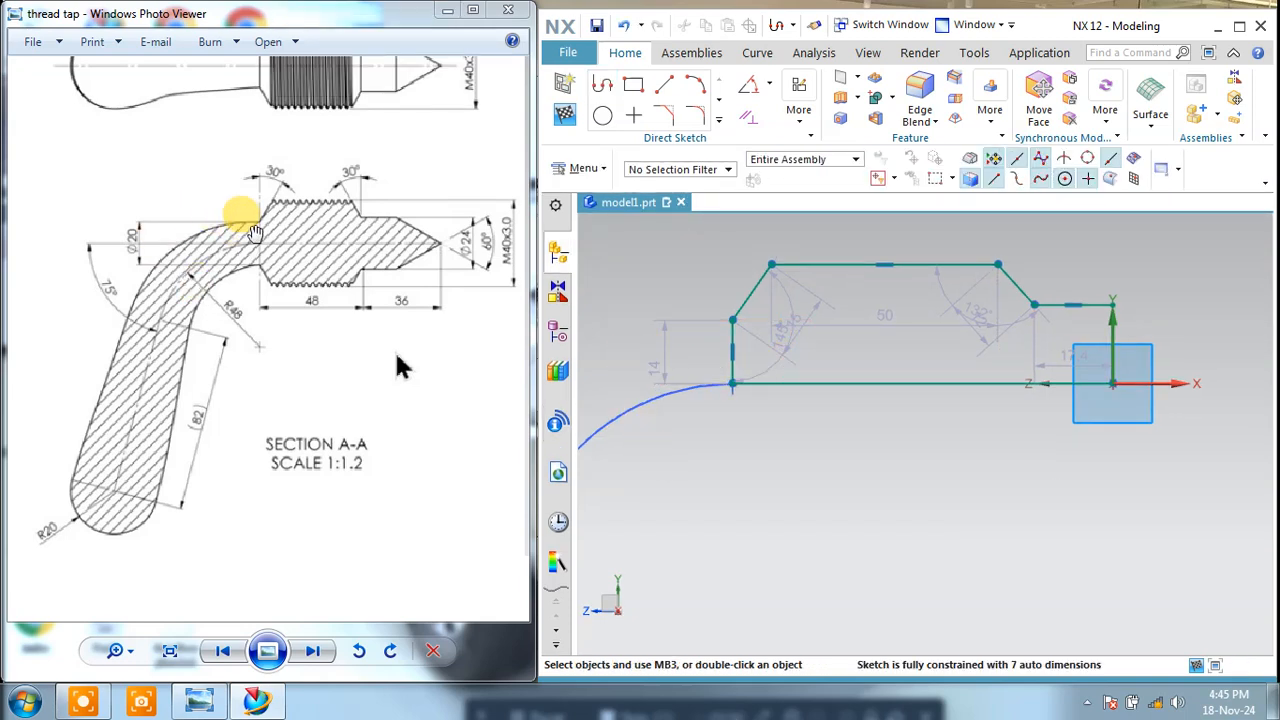
Step: Set the length of the profile's short vertical line at the arc's end to 10 mm
double_click(657, 367)
type("10")
key("Return")
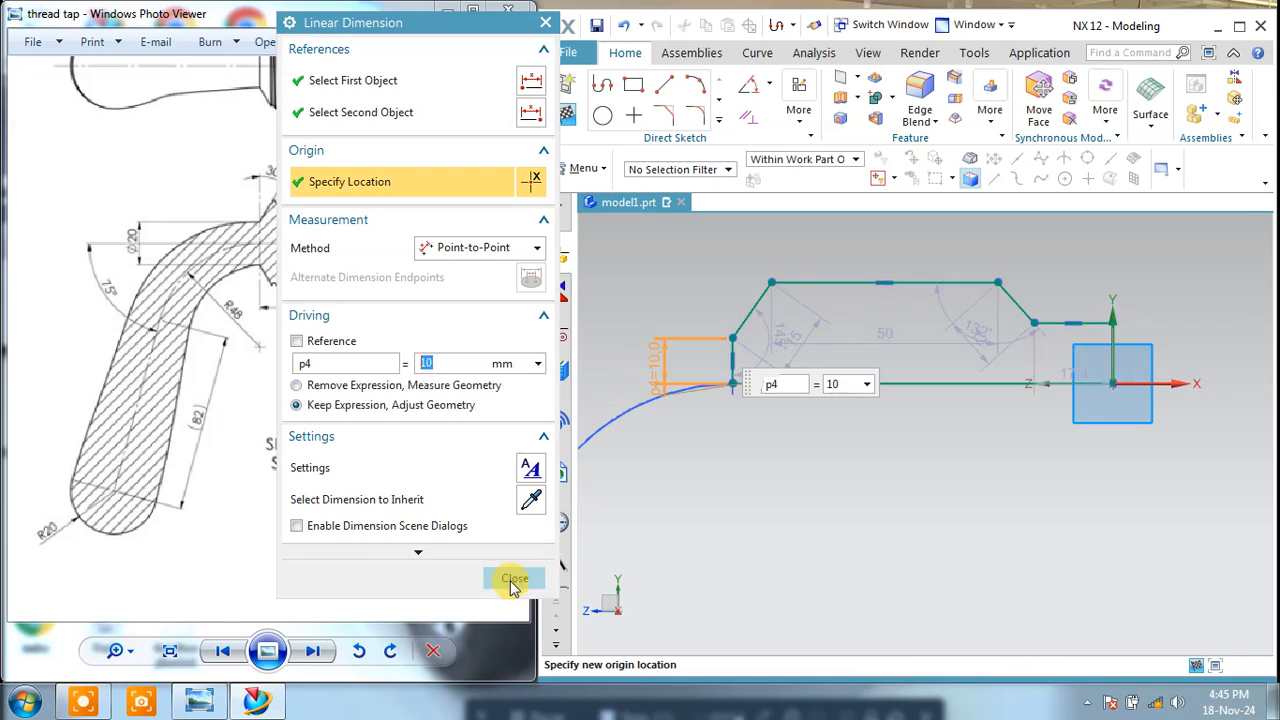
left_click(512, 582)
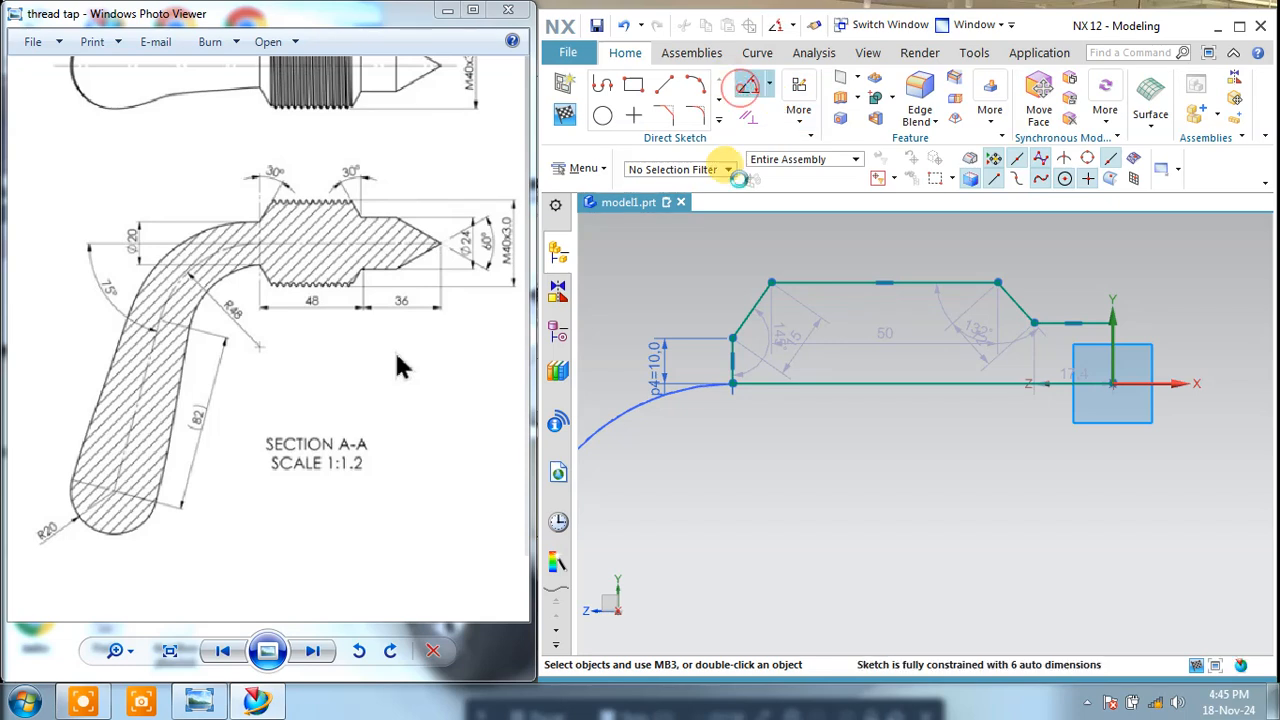
Step: Add an angular dimension of 30° between the short vertical line and the rising slope
left_click(743, 88)
scroll(814, 350, "up", 5)
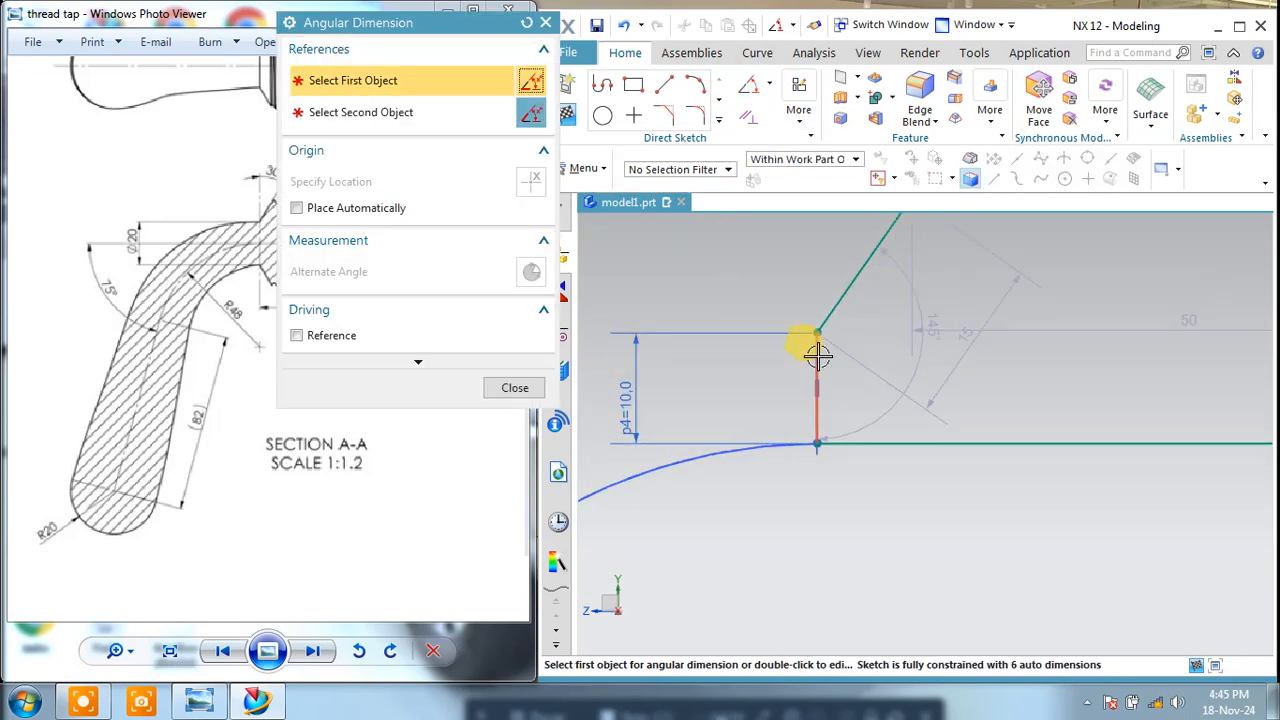
left_click(817, 355)
left_click(823, 300)
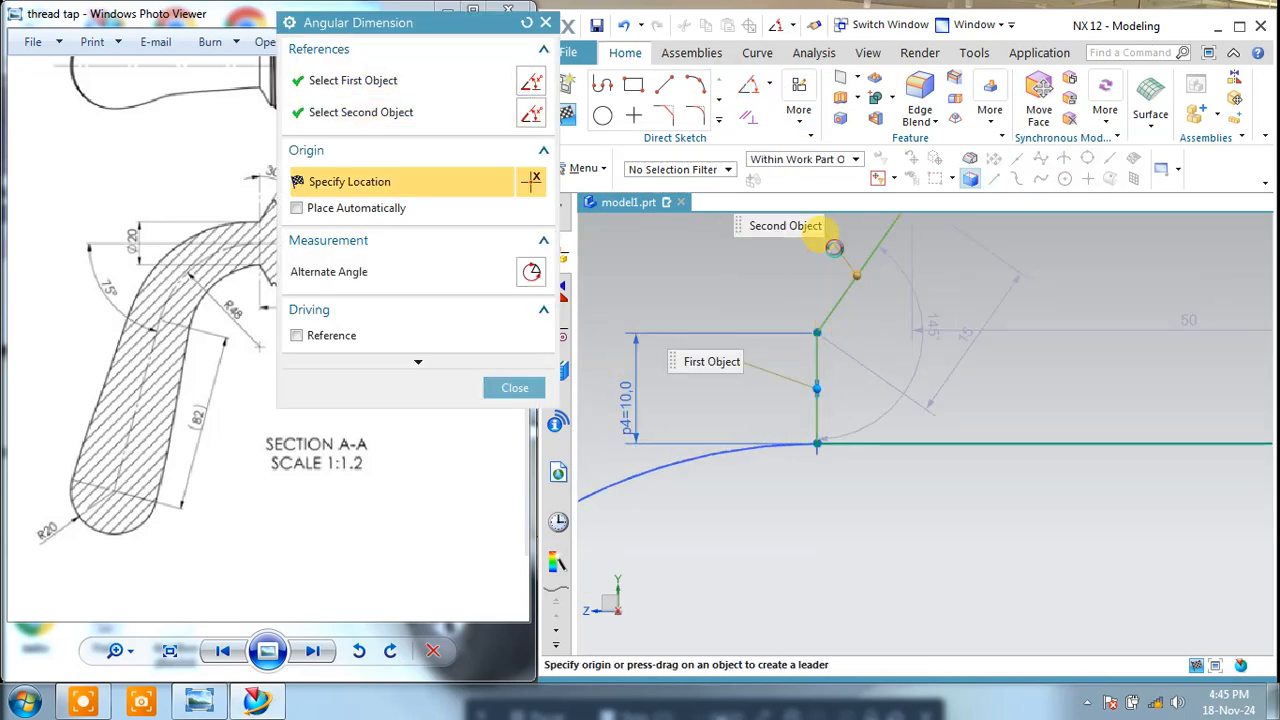
left_click(833, 247)
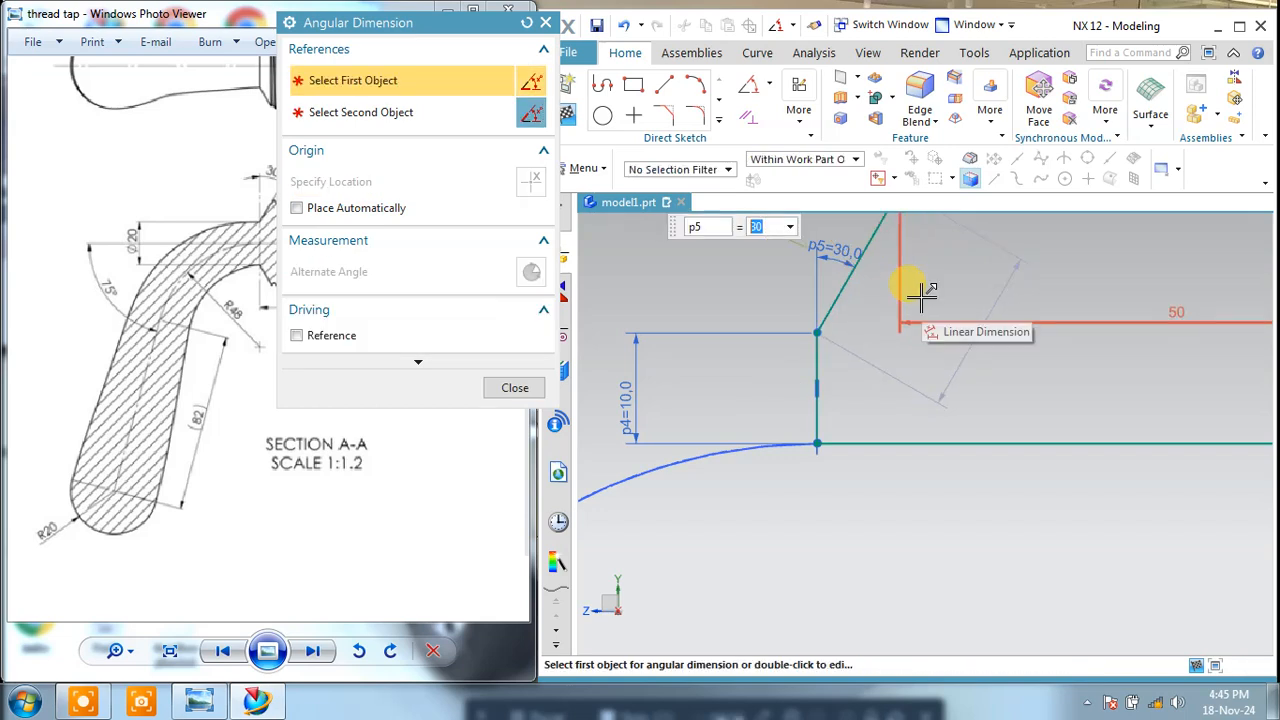
scroll(886, 434, "down", 5)
left_click(515, 387)
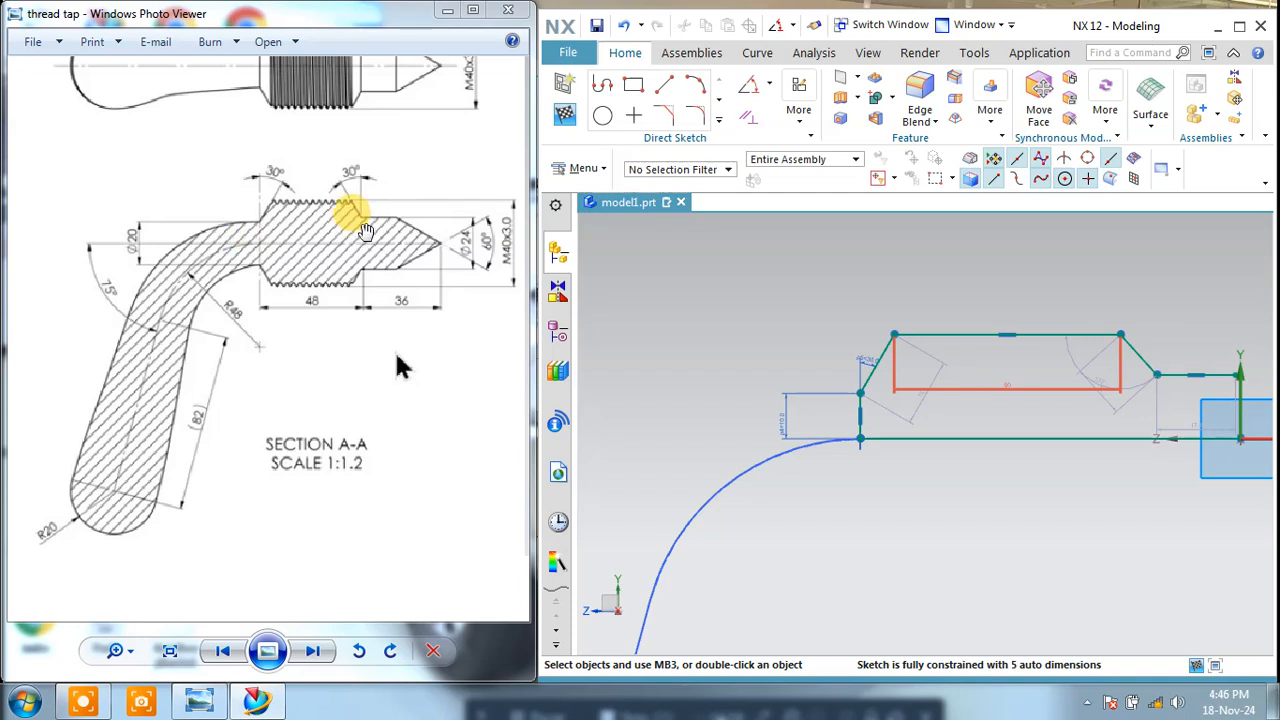
Step: Add a horizontal dimension from the short vertical line's upper end to the lower end of the descending slope
middle_click_drag(917, 487, 907, 485, "shift")
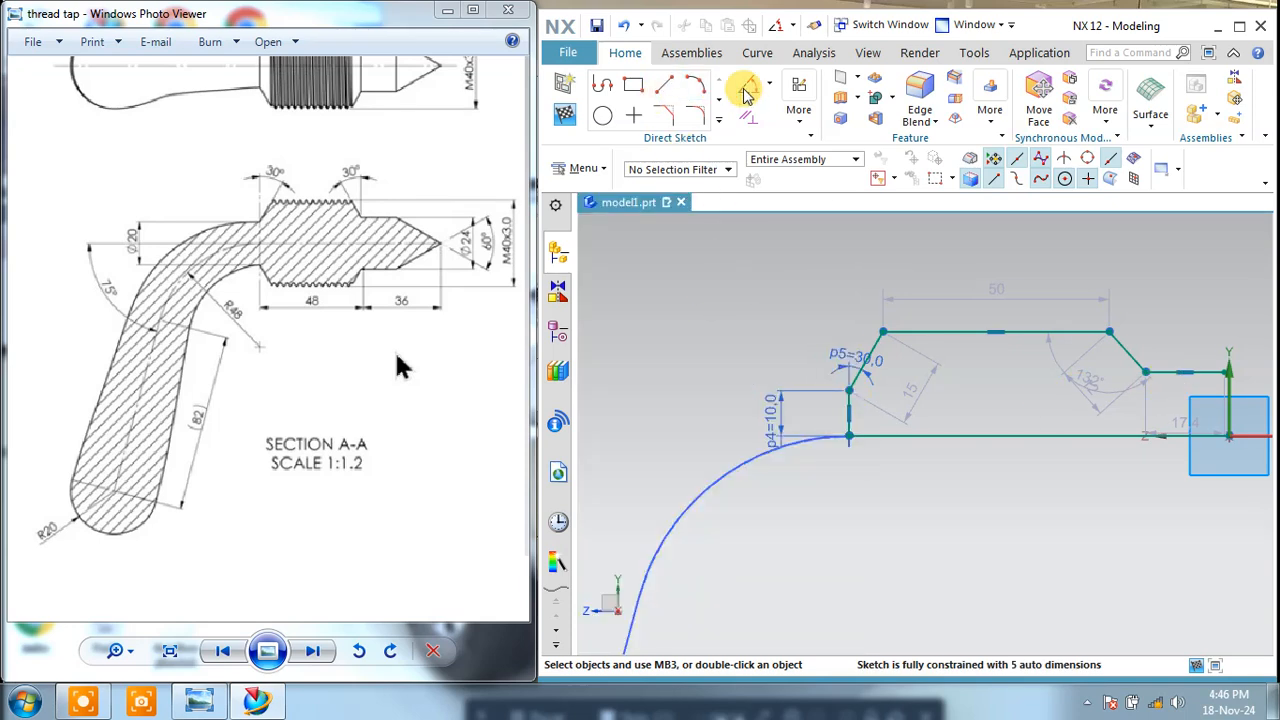
left_click(770, 92)
left_click(805, 126)
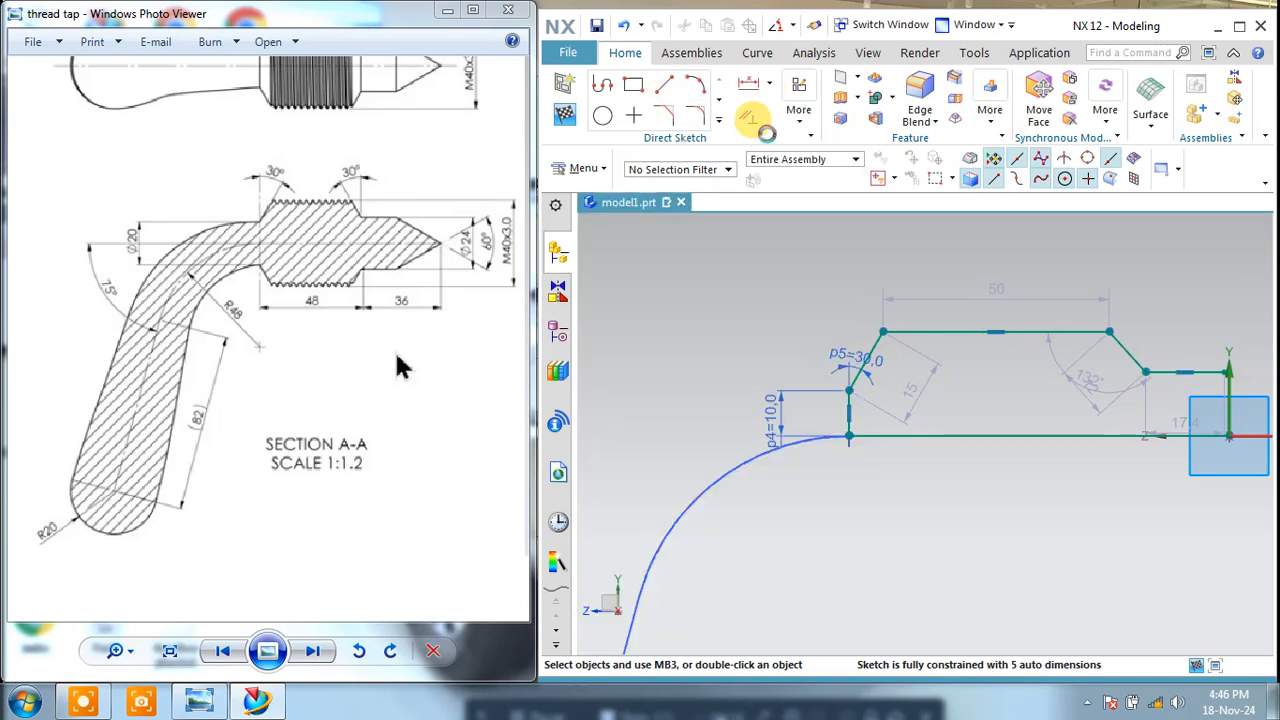
left_click(848, 388)
left_click(1145, 368)
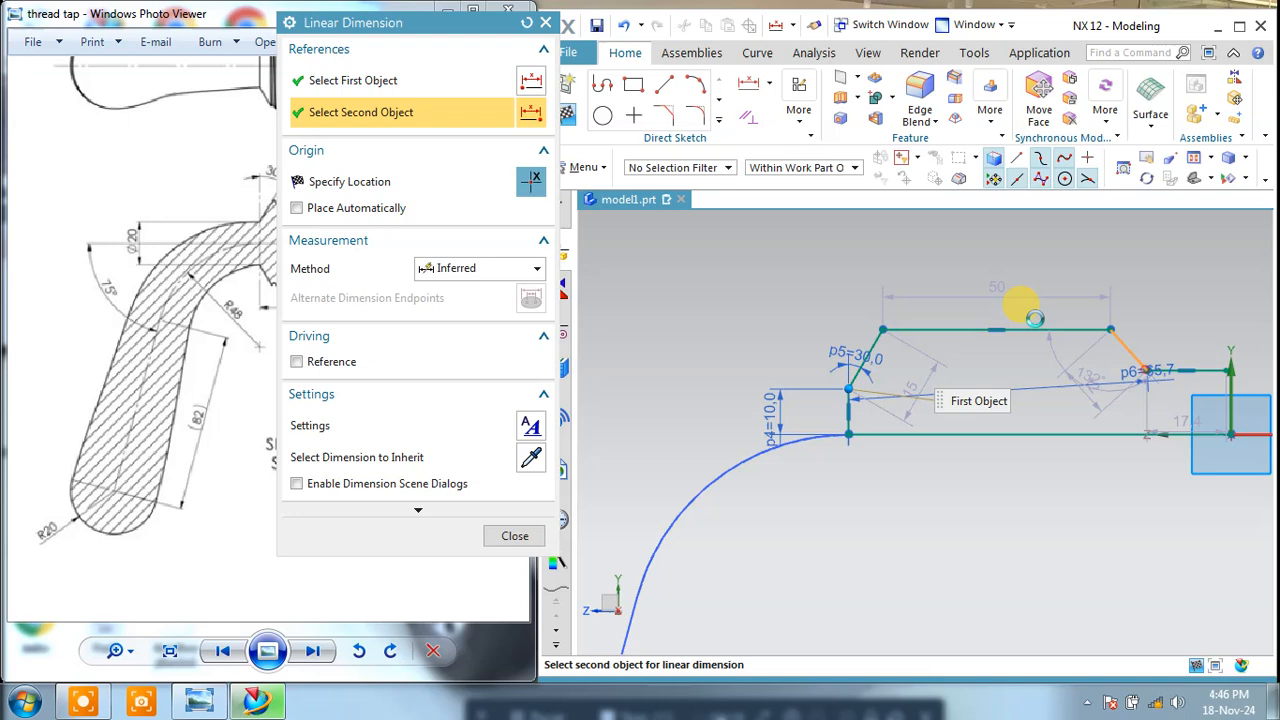
left_click(963, 260)
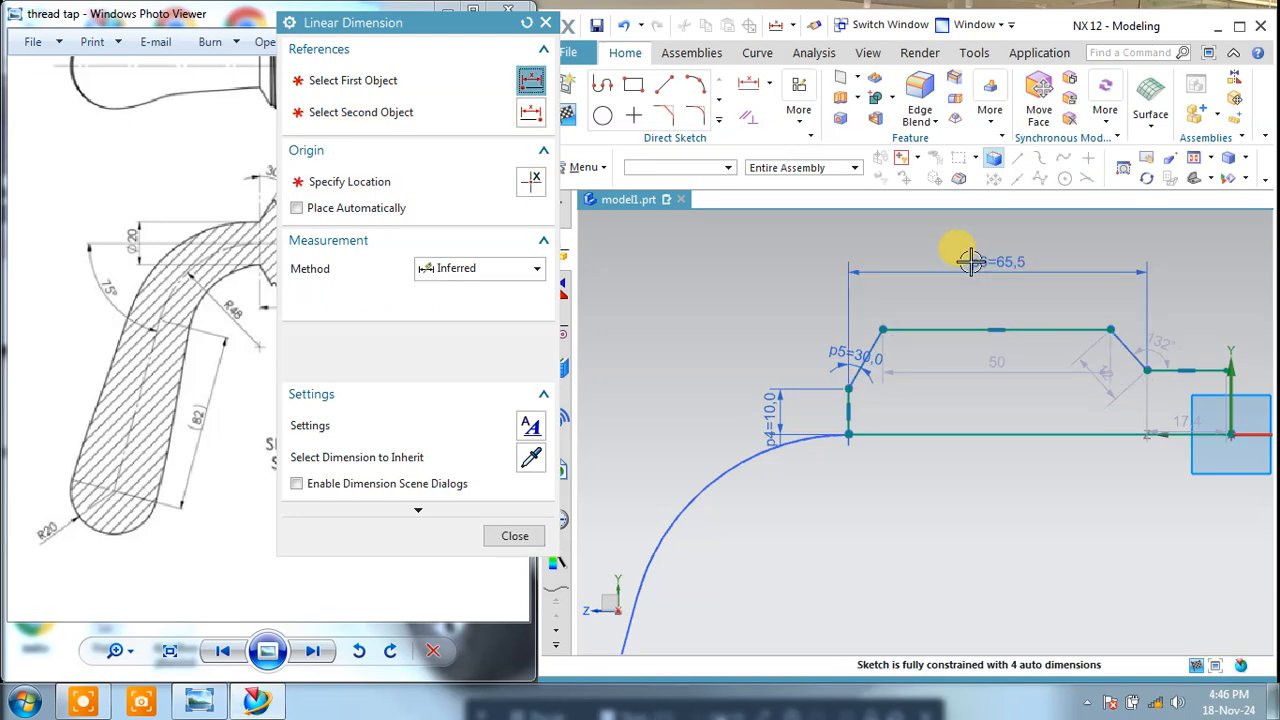
Step: Try setting the new horizontal dimension across both slopes to 40 mm, and undo the change
type("40")
key("Return")
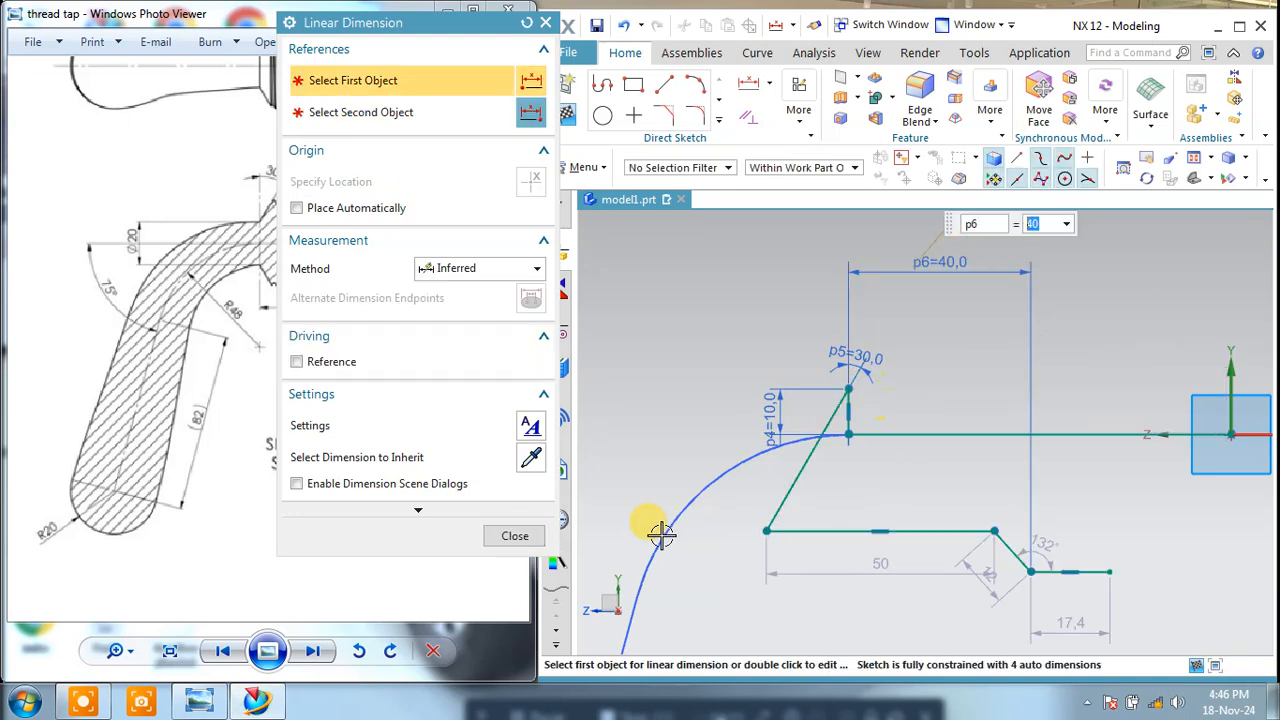
left_click(512, 538)
mouse_move(857, 431)
left_mouse_down()
mouse_move(886, 449)
mouse_move(980, 363)
mouse_move(950, 382)
left_mouse_up()
left_click(623, 24)
left_click(623, 24)
Step: Shorten the profile's top horizontal line to about 32.2 mm by moving its far corner inward
scroll(1171, 363, "up", 3)
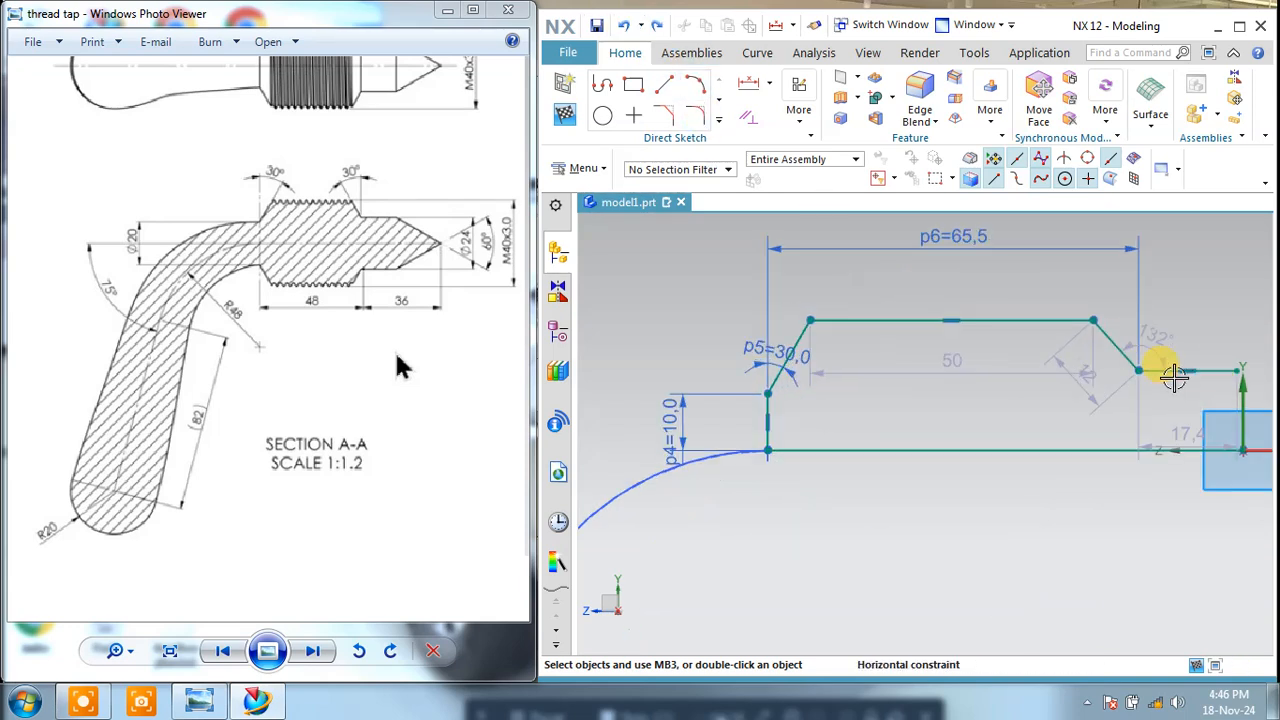
left_click_drag(1071, 304, 954, 291)
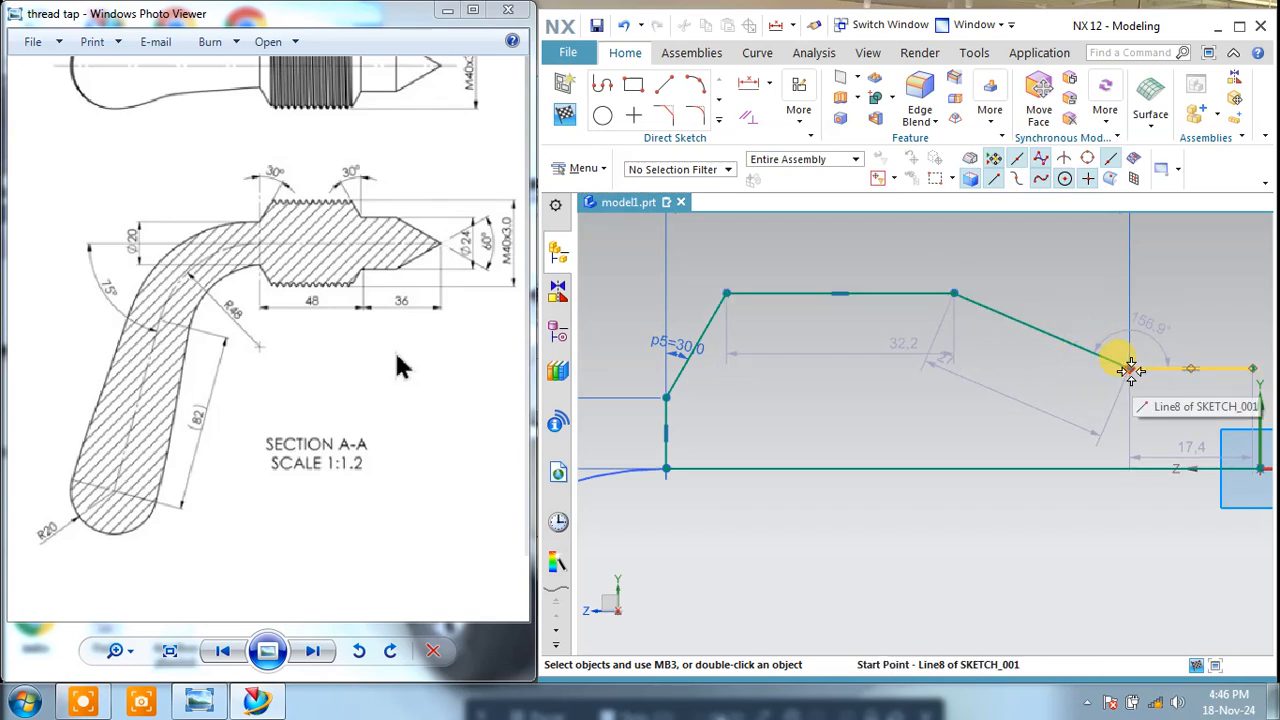
Step: Delete the coincident constraint joining the descending slope to the short horizontal line, and move the slope's lower end away from that line
mouse_move(1124, 368)
left_mouse_down()
mouse_move(1137, 331)
mouse_move(1131, 370)
left_mouse_up()
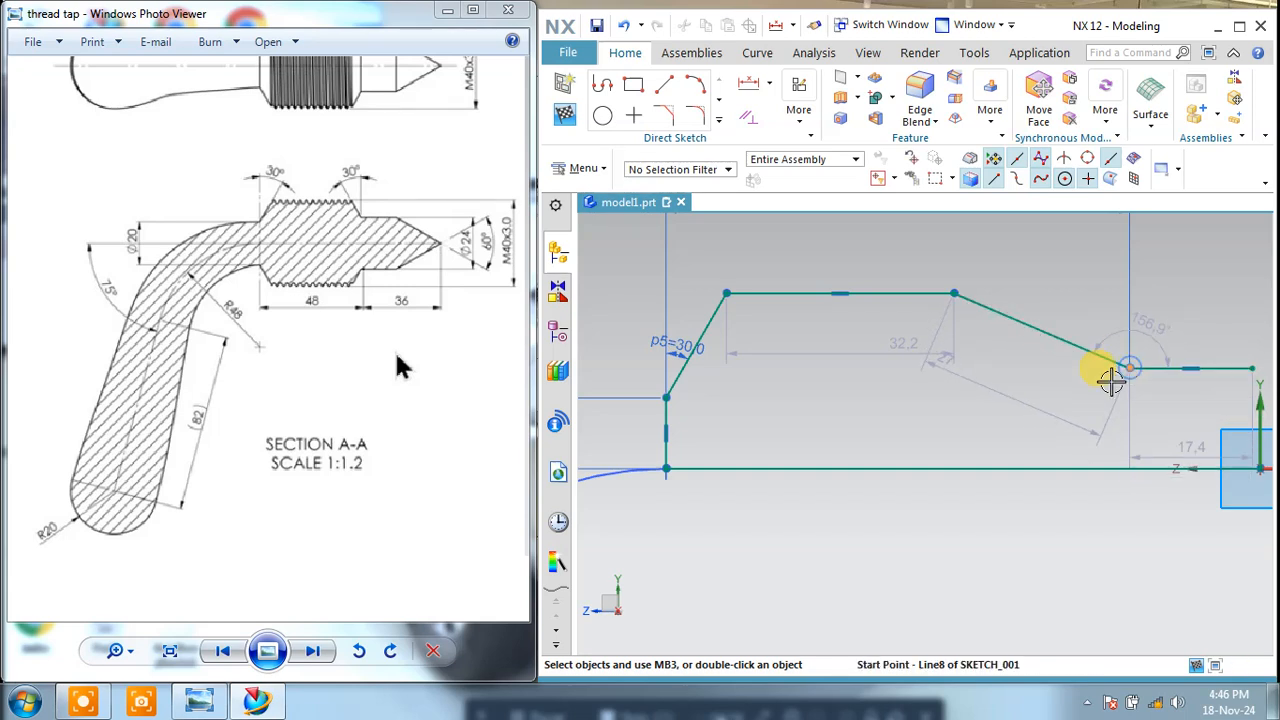
left_click(1111, 379)
key("Escape")
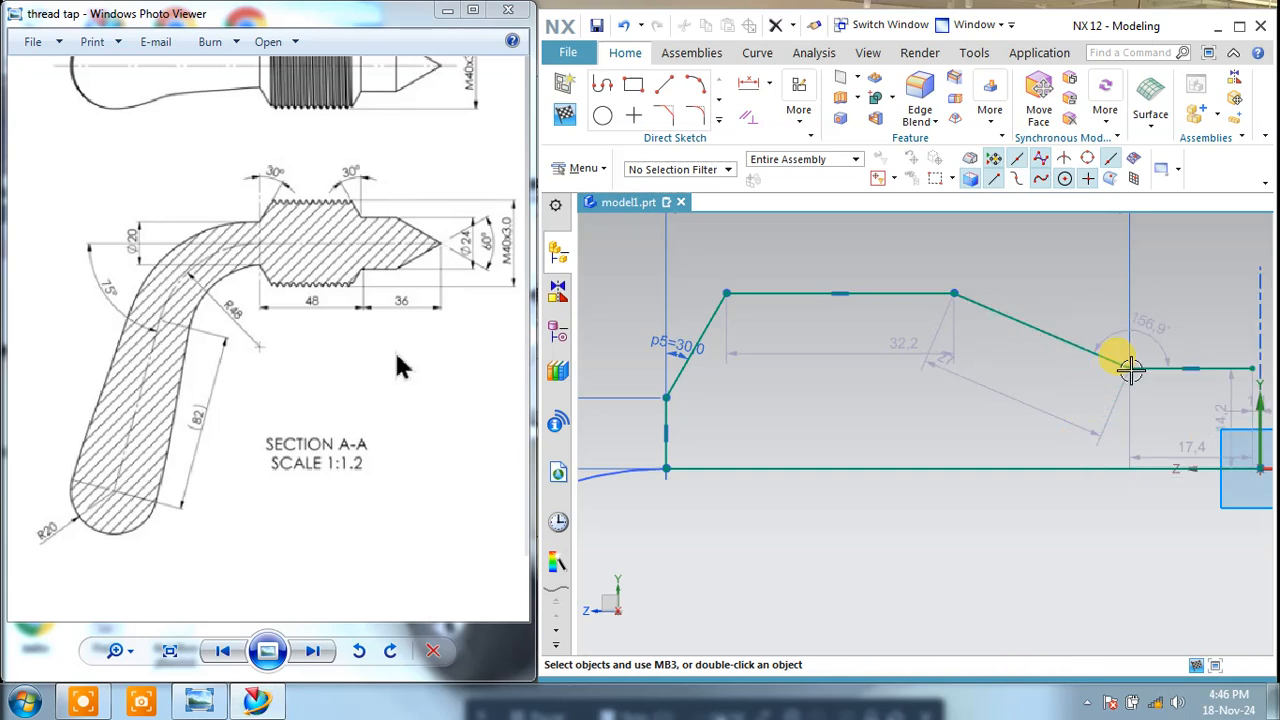
mouse_move(1130, 368)
left_mouse_down()
mouse_move(1080, 414)
mouse_move(1086, 337)
mouse_move(1148, 424)
left_mouse_up()
mouse_move(1134, 338)
left_mouse_down()
mouse_move(1097, 369)
mouse_move(1097, 340)
mouse_move(1108, 383)
left_mouse_up()
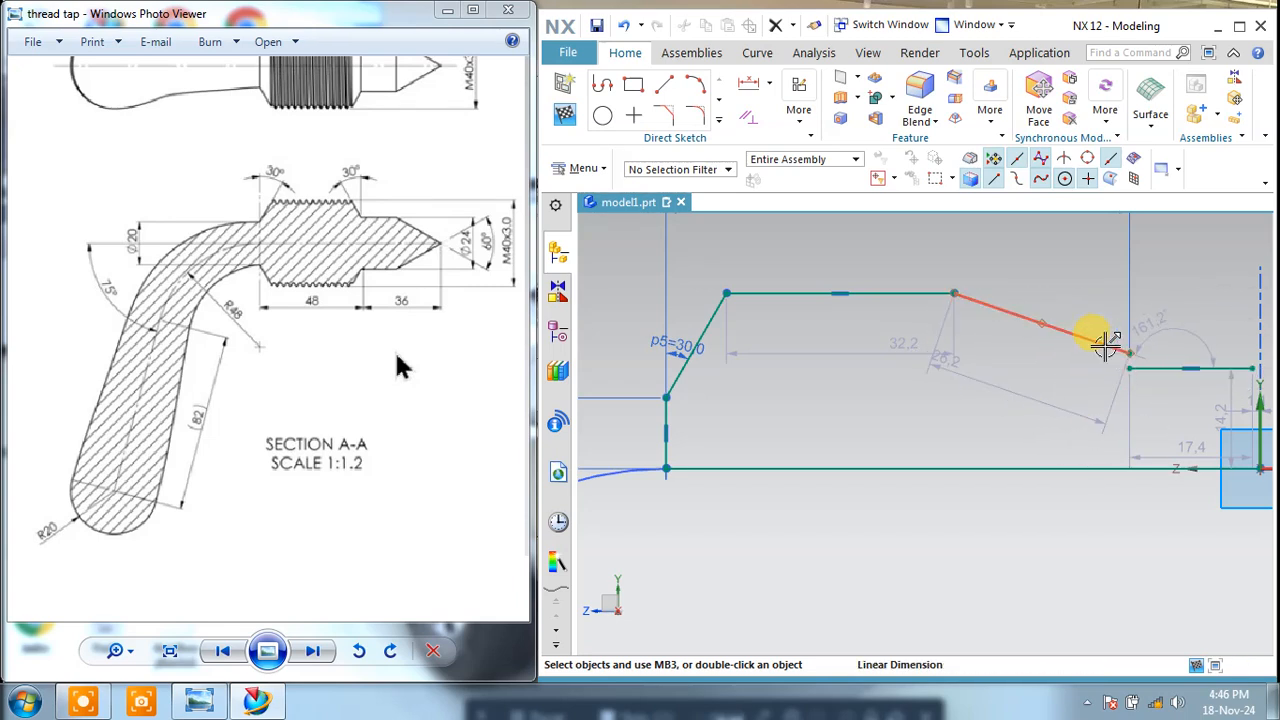
Step: Delete the descending slope and draw a steeper line about 10 mm long downward from the top horizontal line's far end
right_click(1105, 345)
left_click(1108, 569)
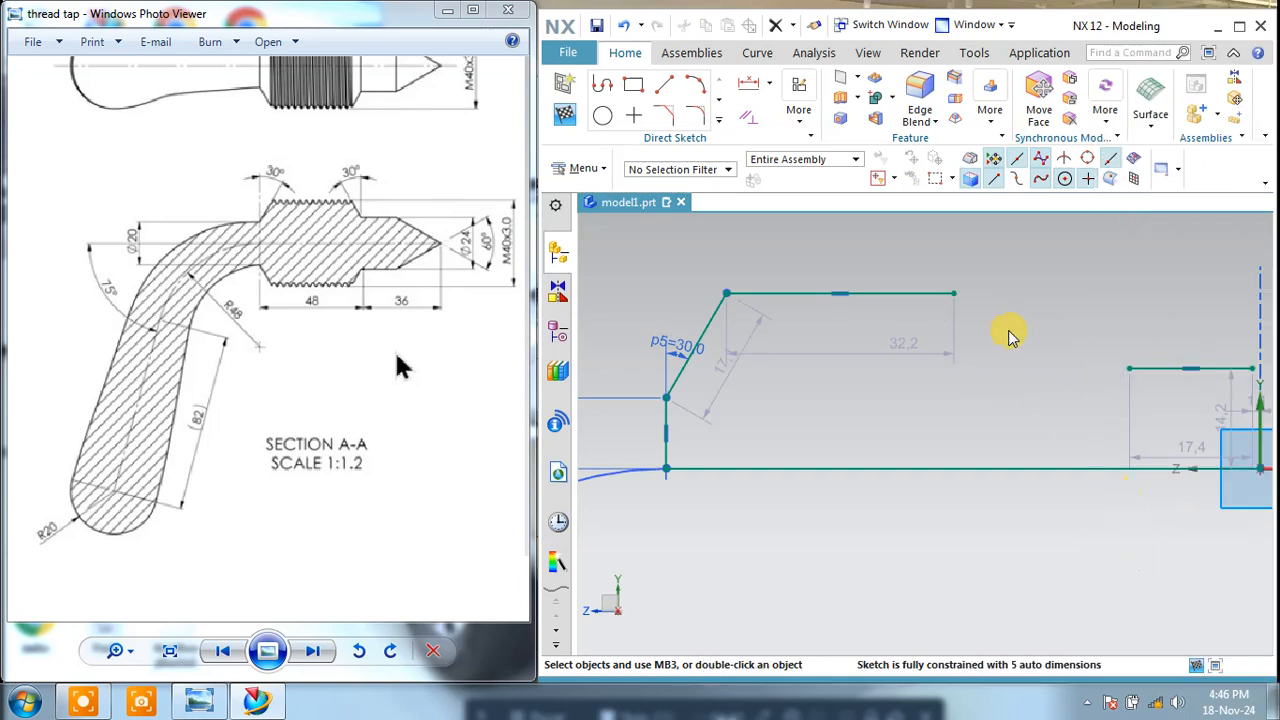
left_click(665, 86)
left_click(953, 293)
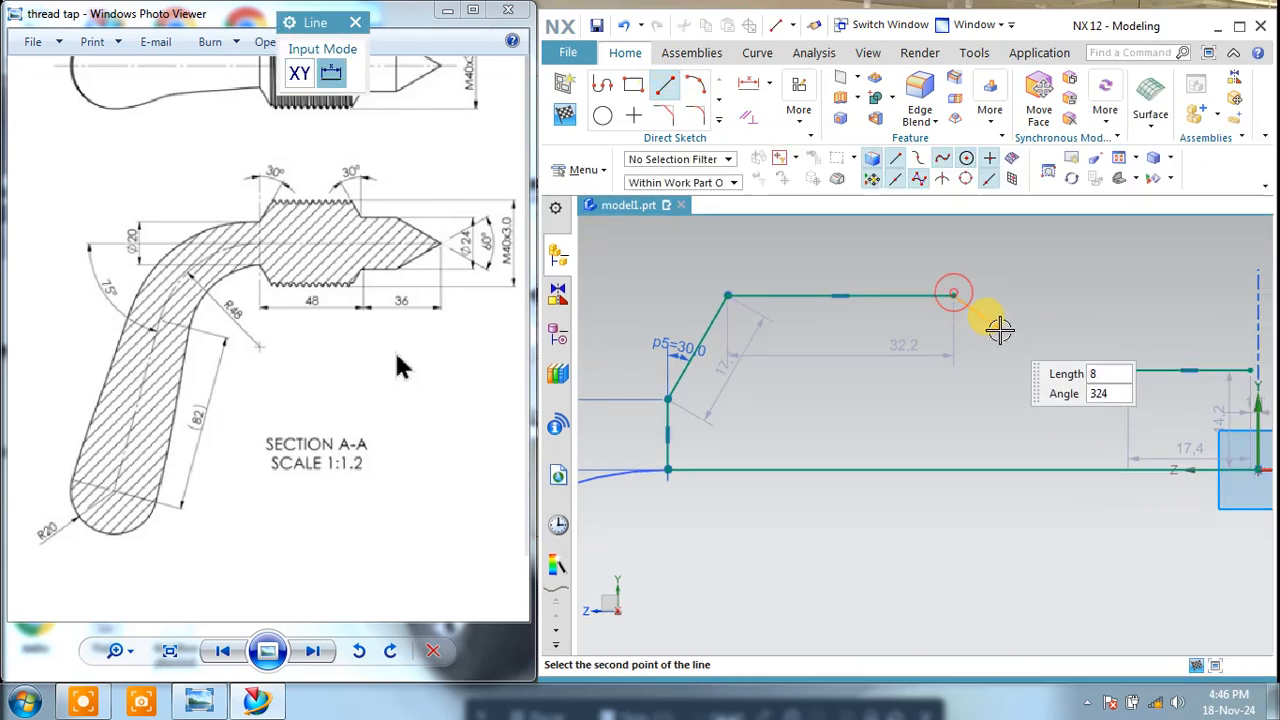
left_click(995, 350)
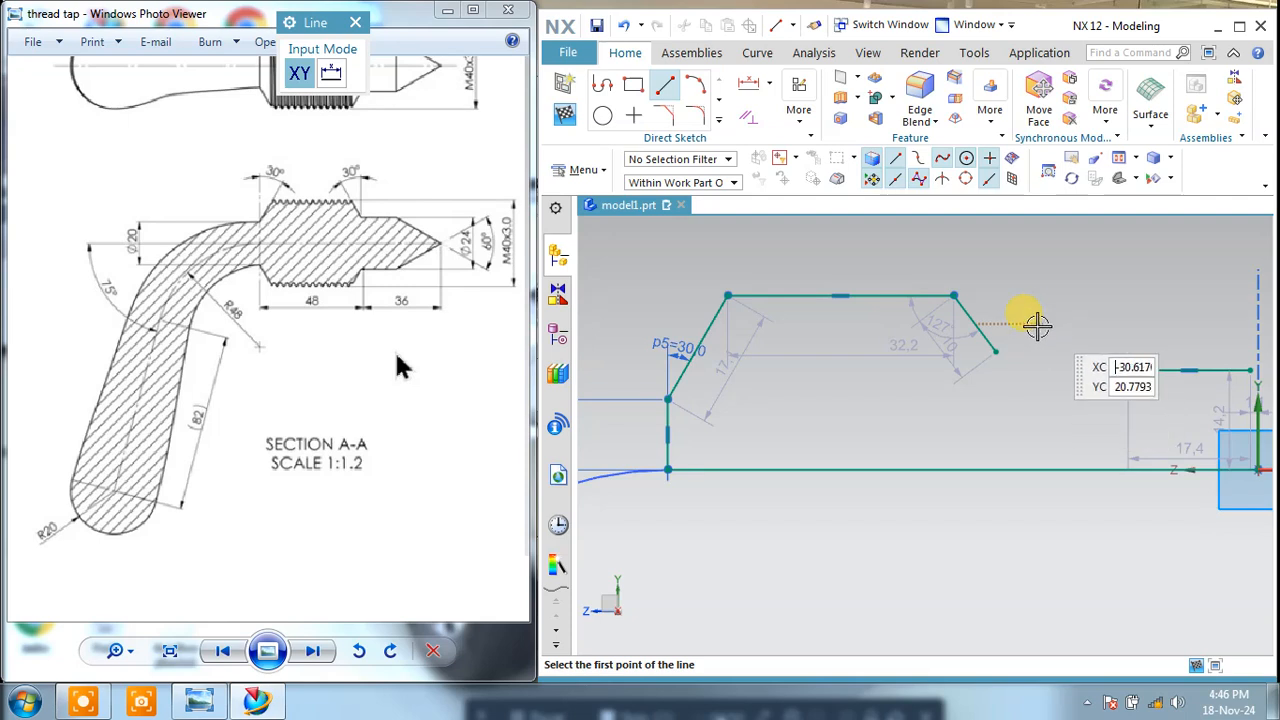
Step: Join the new descending line and the lower horizontal line at a shared endpoint with Make Corner
left_click(716, 117)
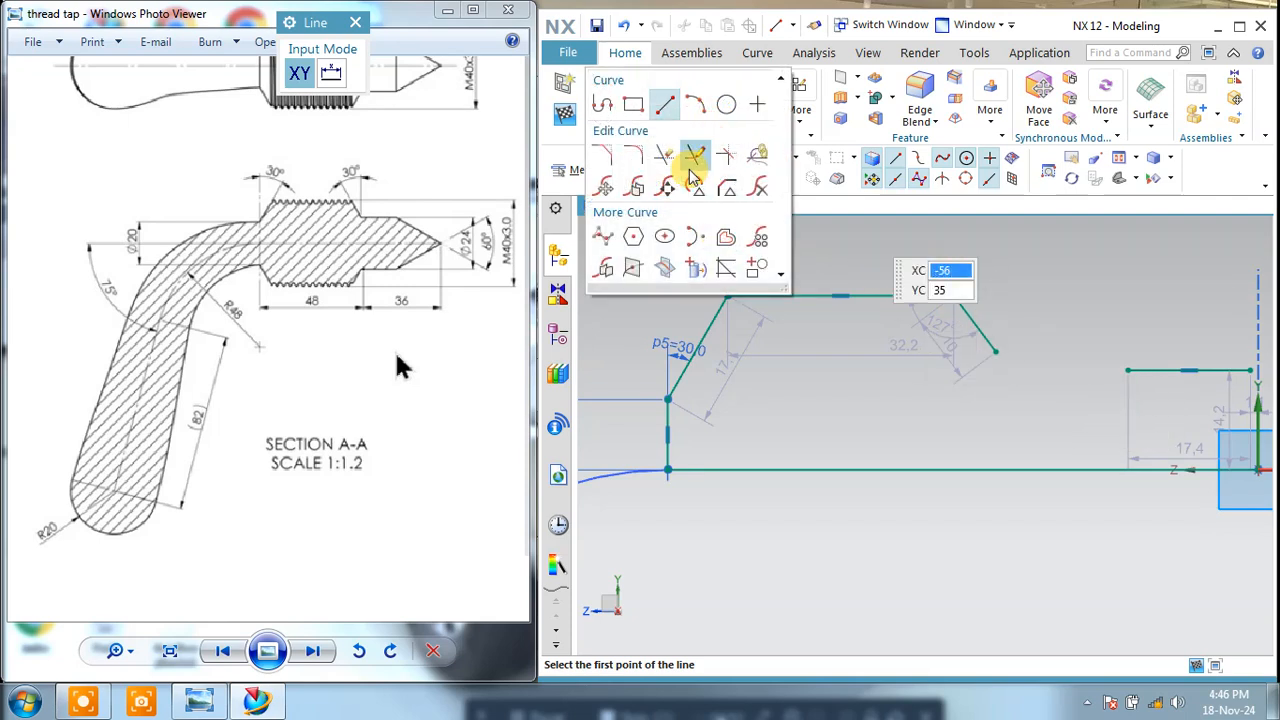
left_click(726, 154)
left_click(985, 343)
left_click(1143, 368)
left_click(518, 139)
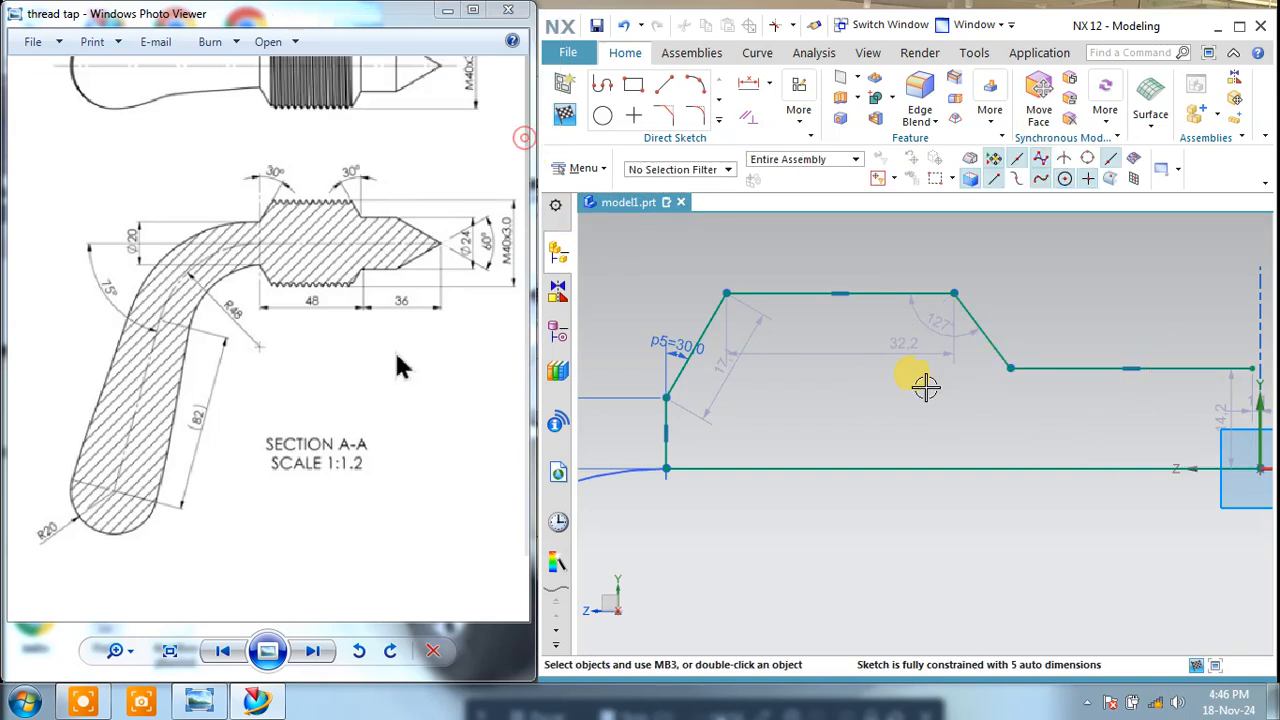
scroll(985, 430, "down", 1)
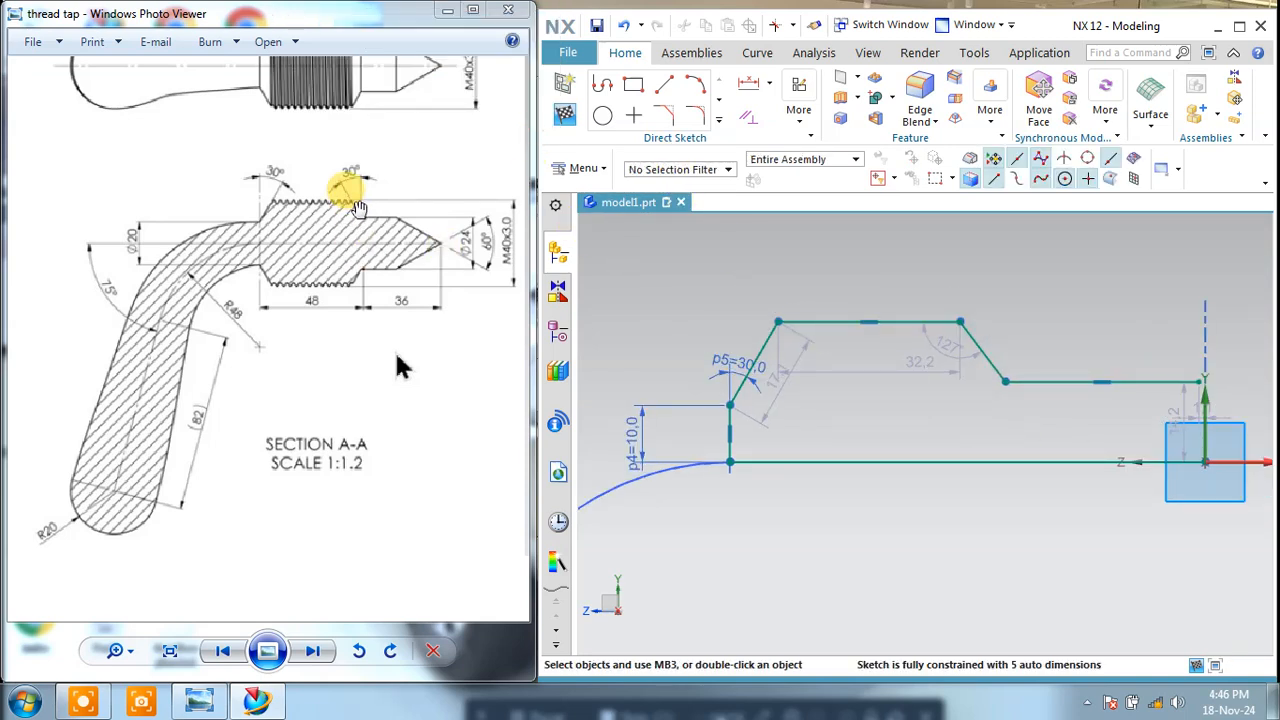
left_click(800, 110)
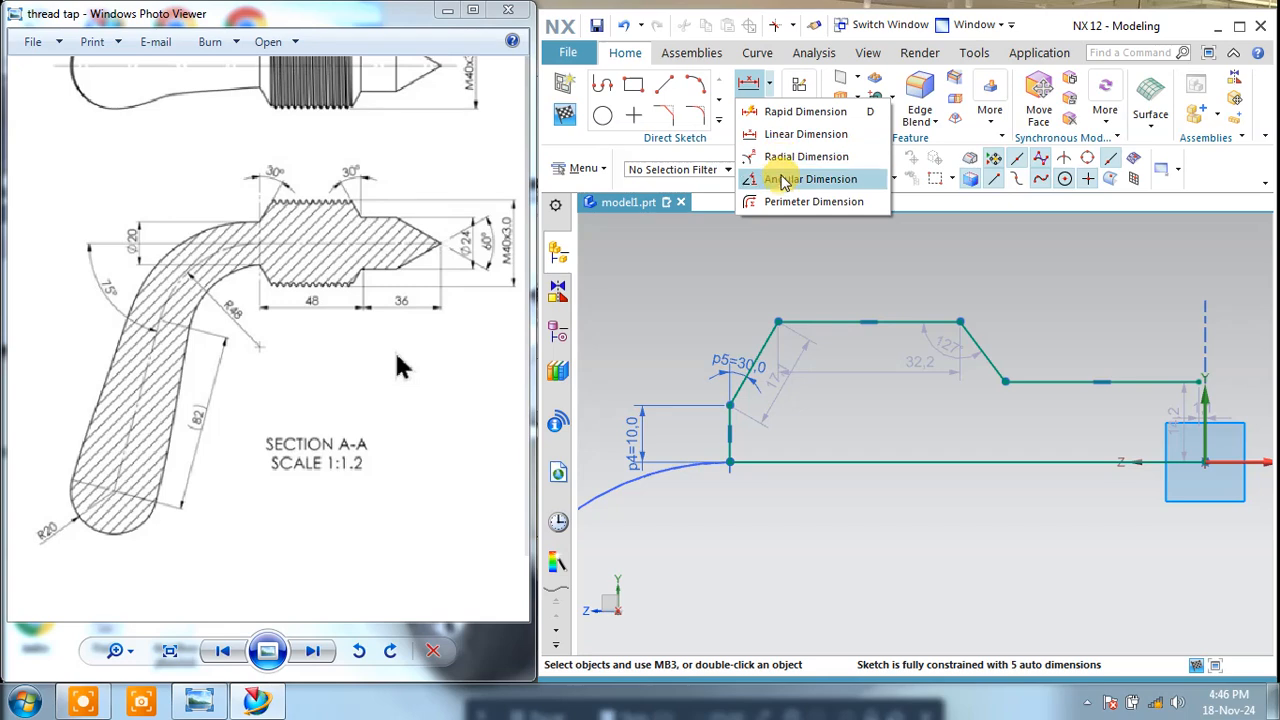
left_click(779, 176)
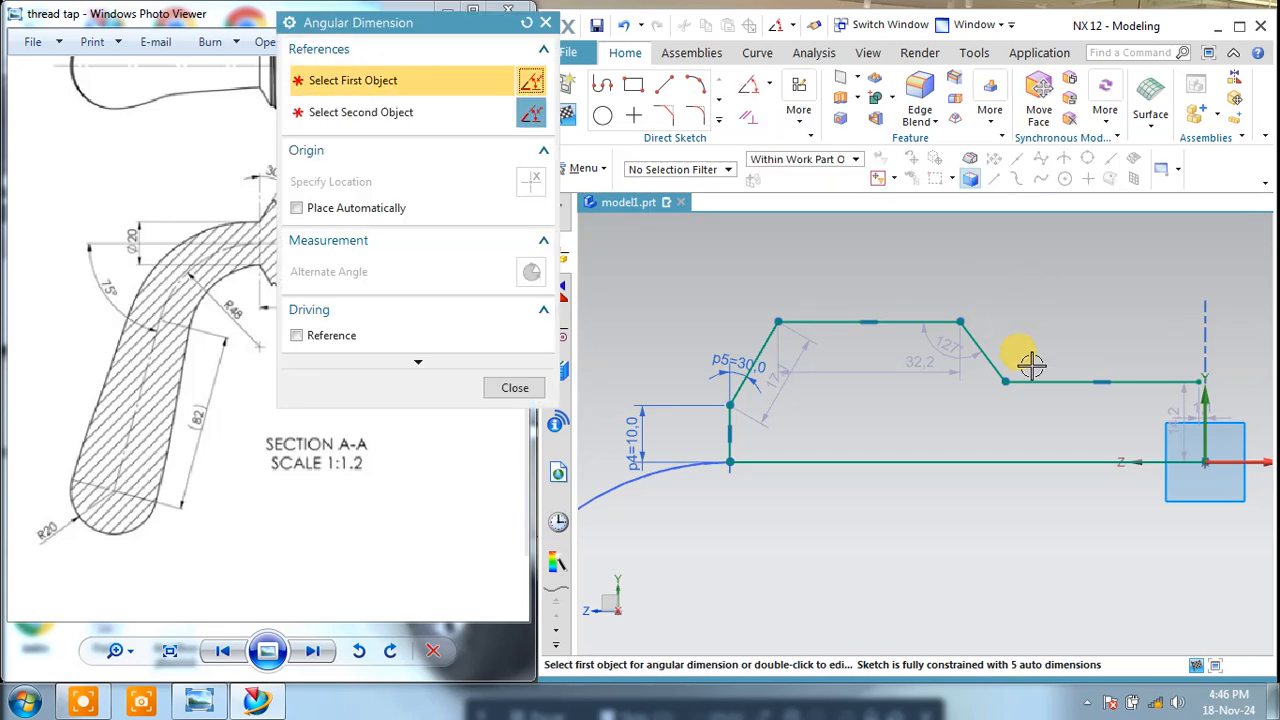
left_click_drag(490, 31, 687, 20)
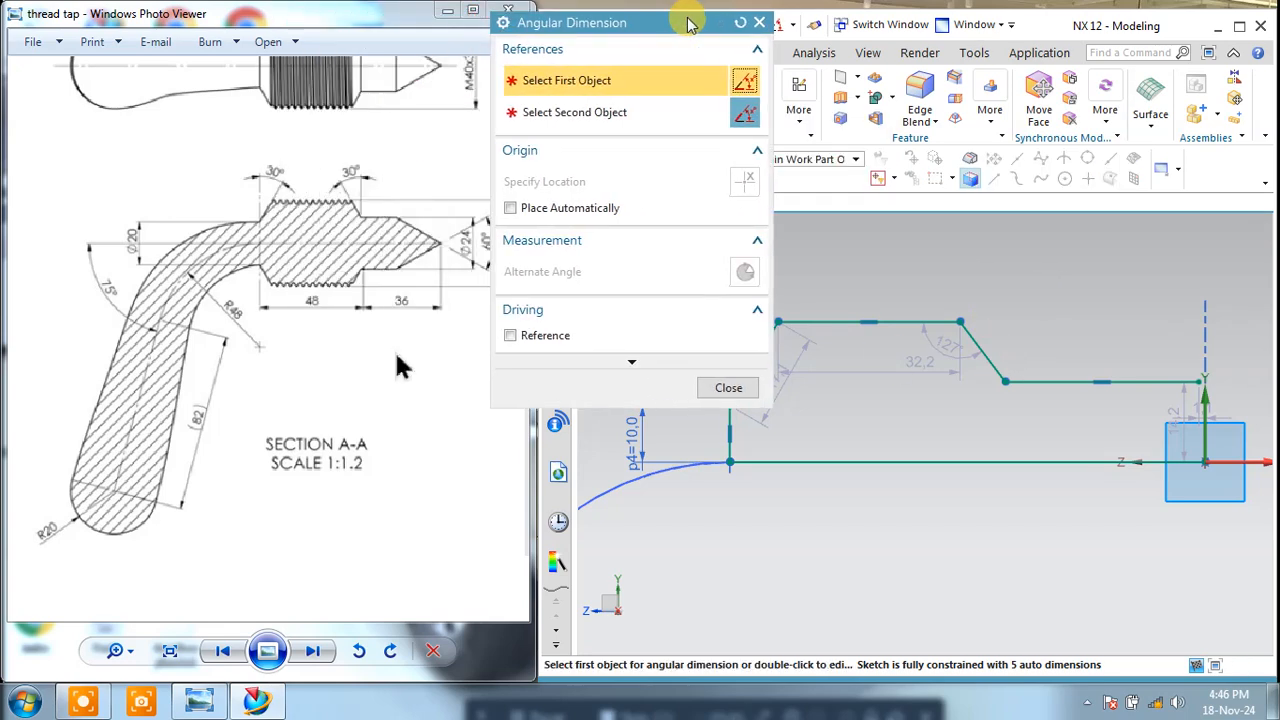
left_click(1043, 376)
left_click(986, 354)
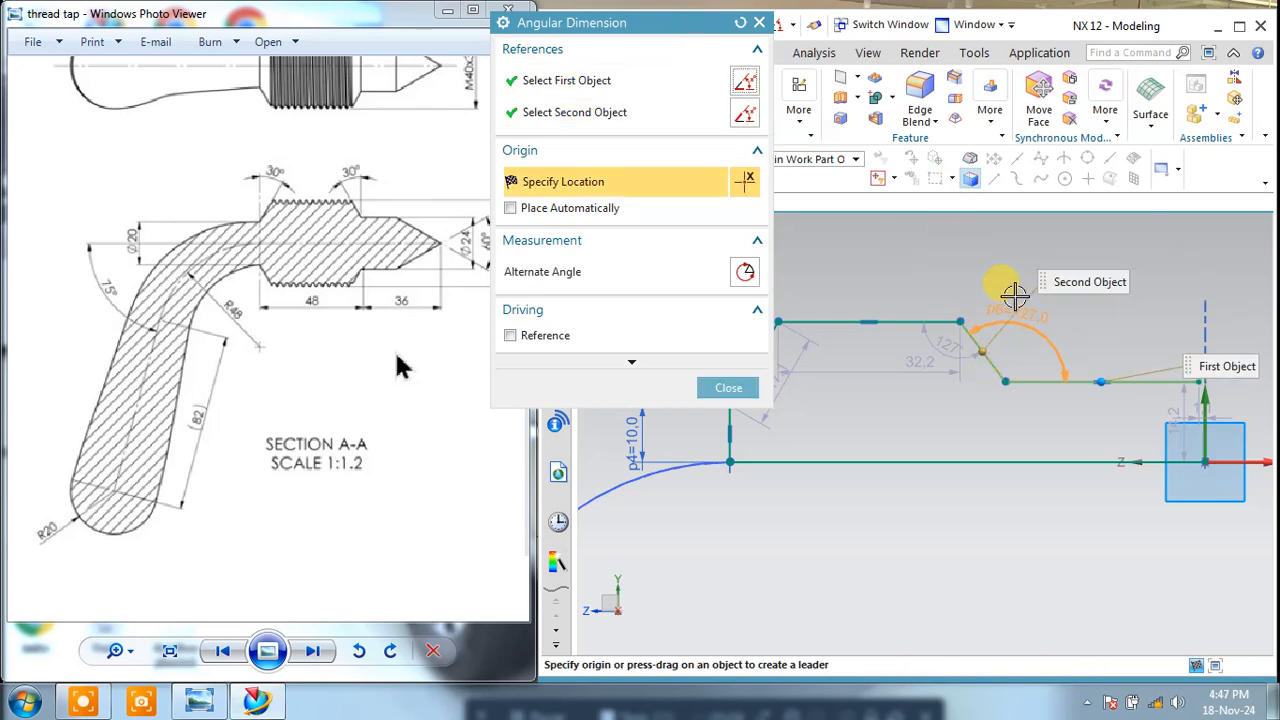
left_click(725, 387)
Step: Draw a vertical line about 21 mm long upward from the descending slope's lower end and convert it to a reference line
left_click(664, 84)
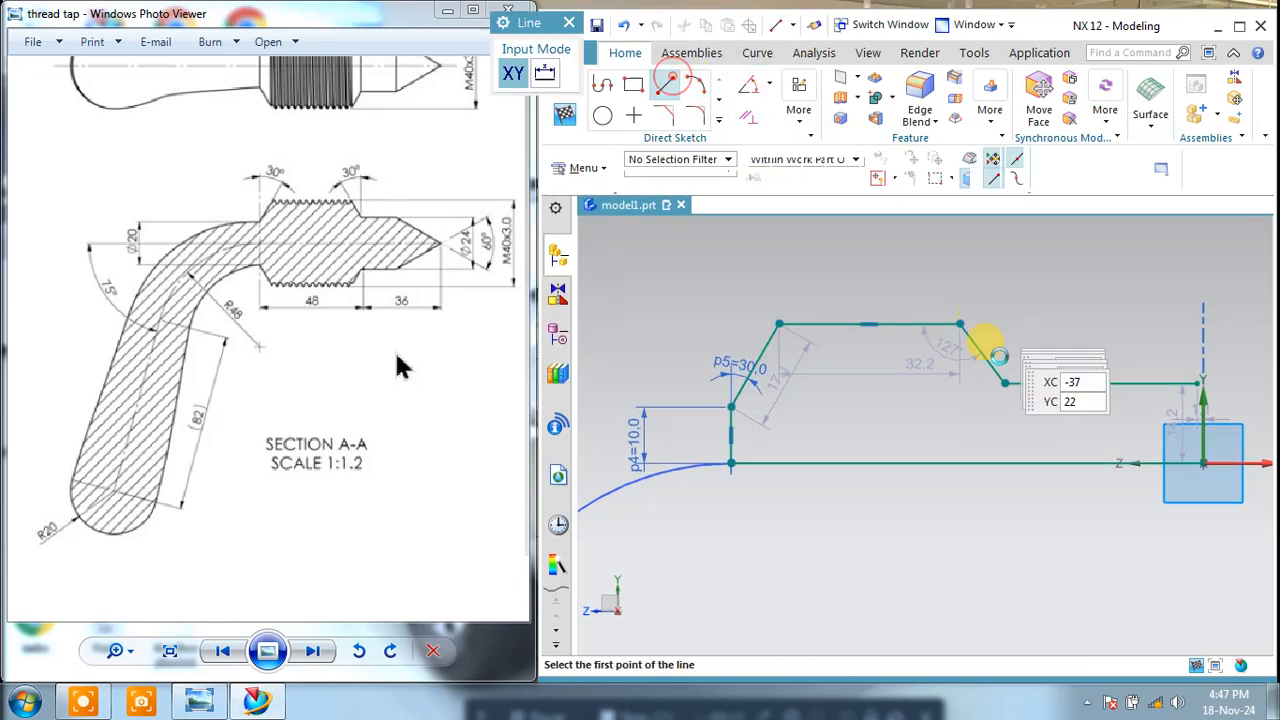
left_click(1005, 385)
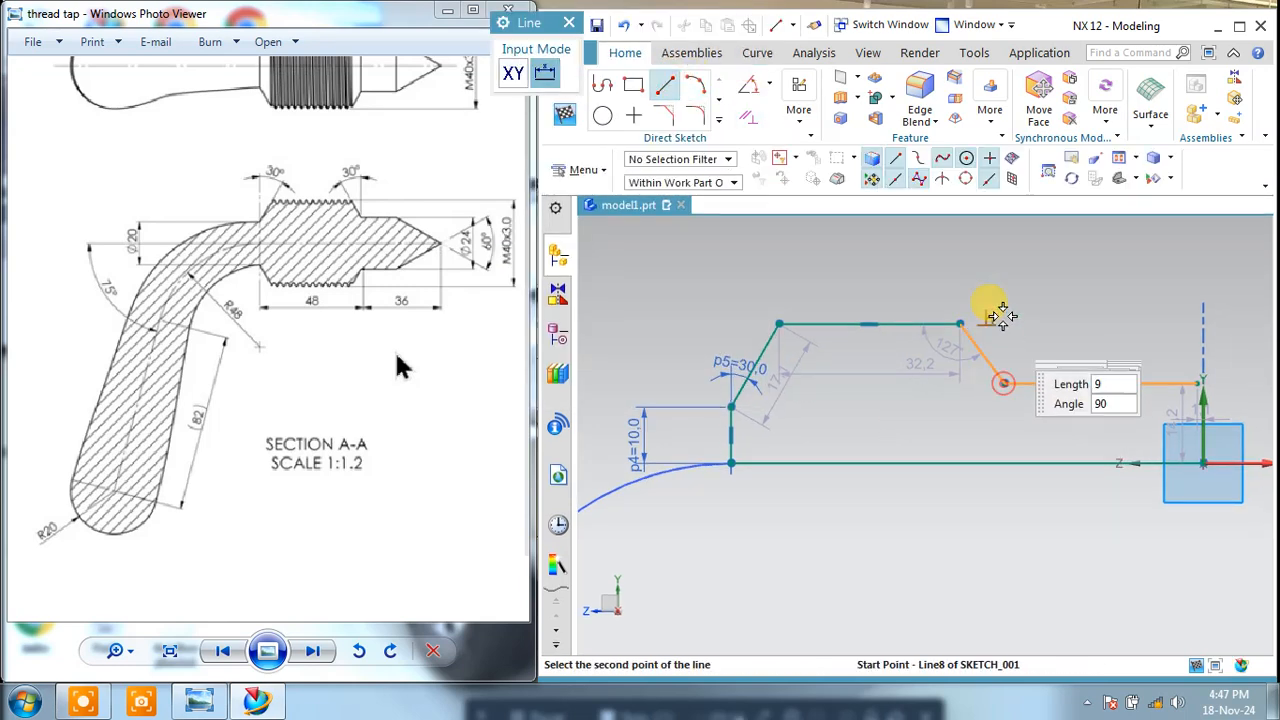
left_click(1005, 265)
key("Escape")
left_click(1006, 292)
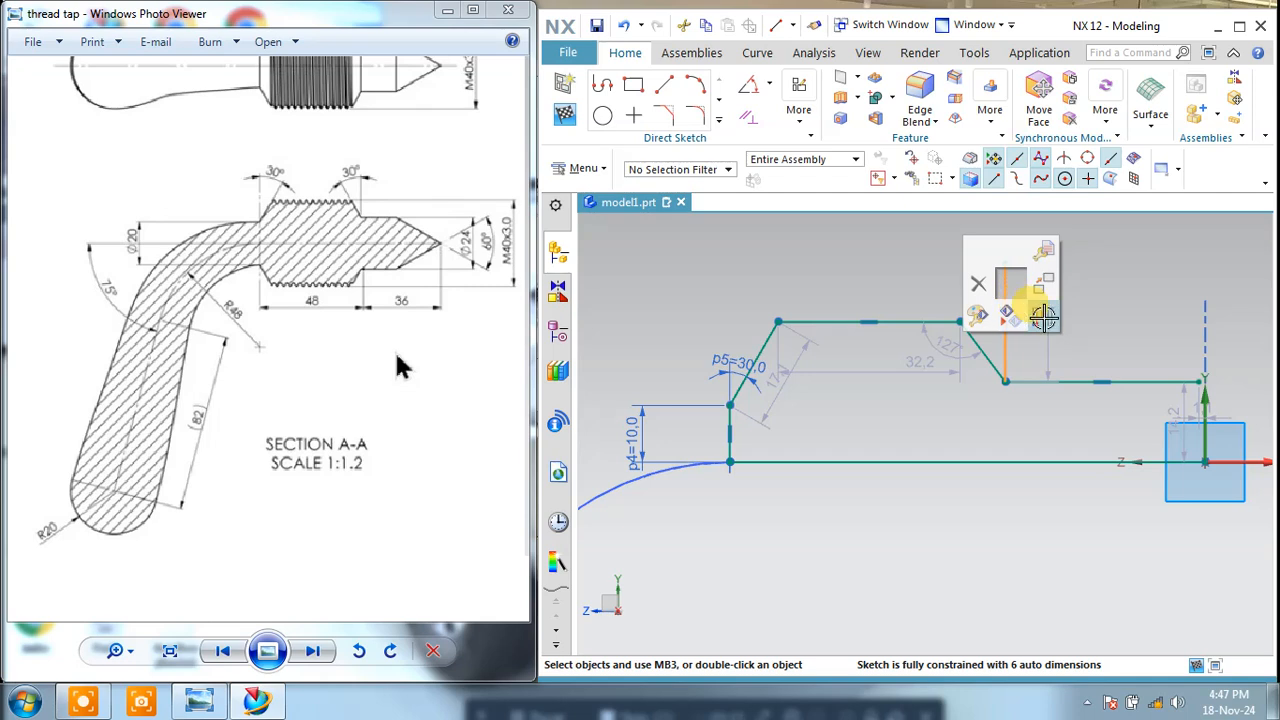
left_click(1043, 316)
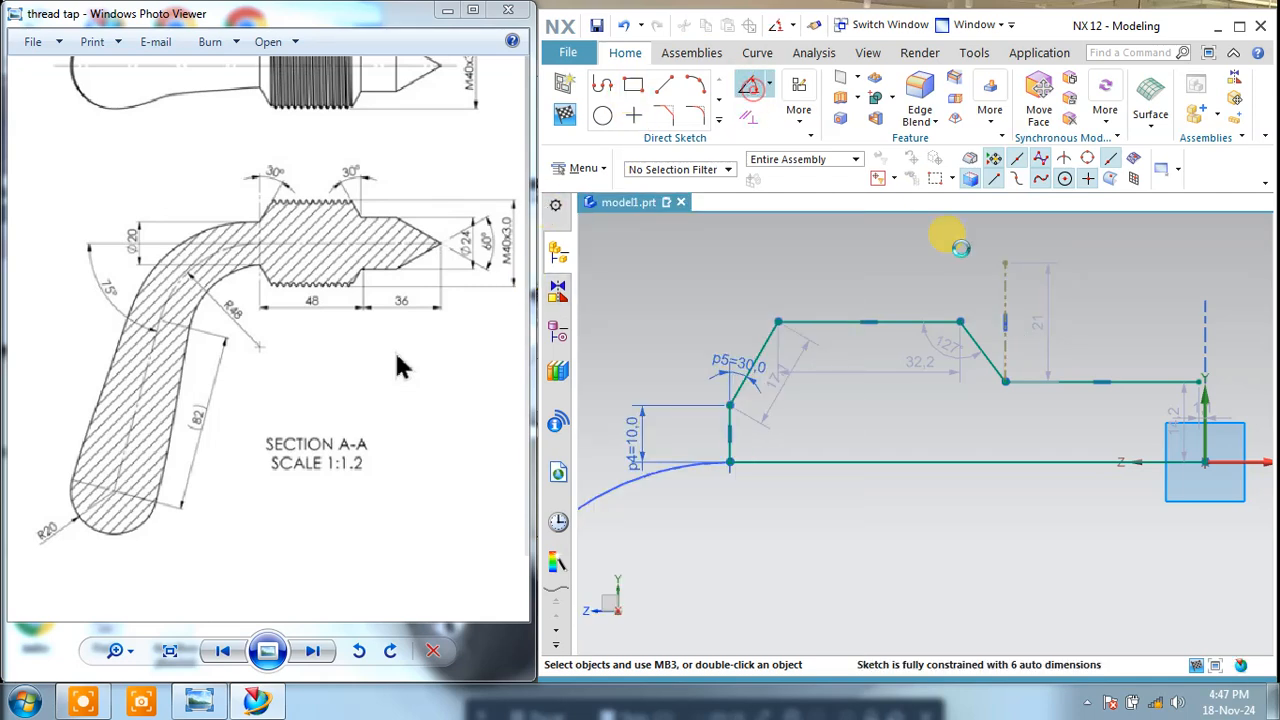
Step: Add a 30° angular dimension between the vertical reference line and the descending slope
left_click(1002, 282)
left_click(971, 334)
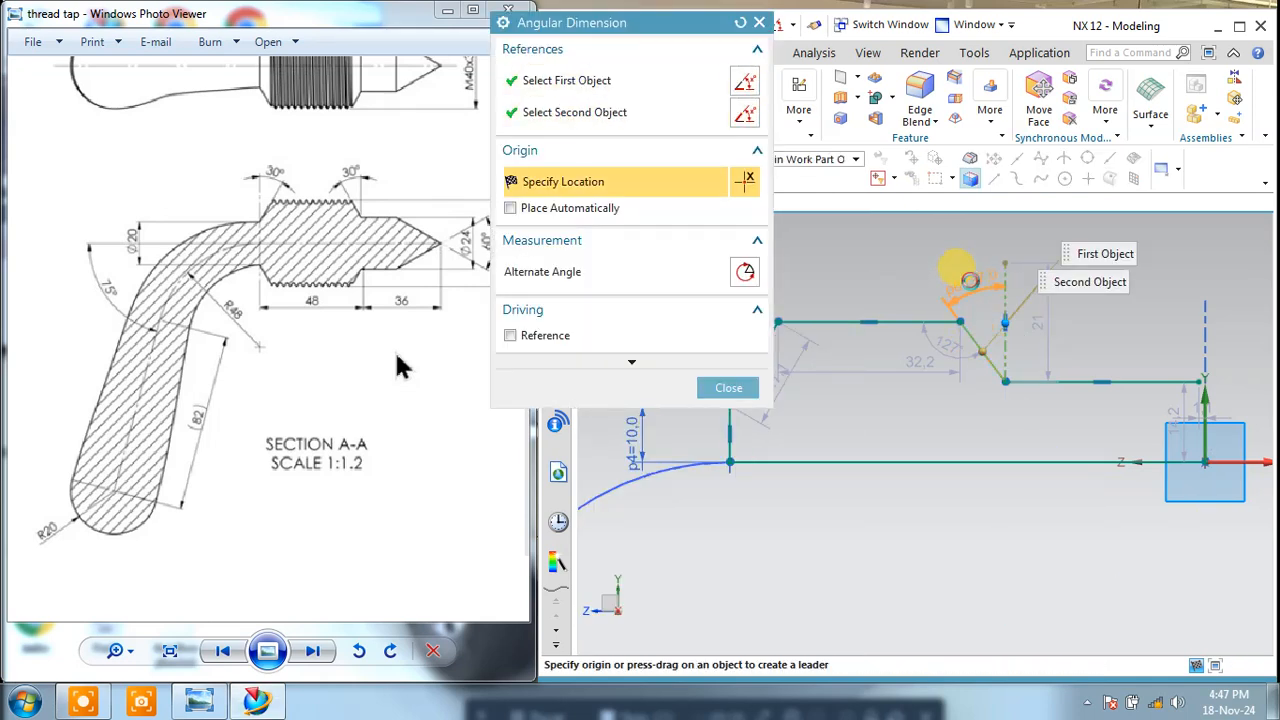
left_click(966, 285)
type("30")
key("Return")
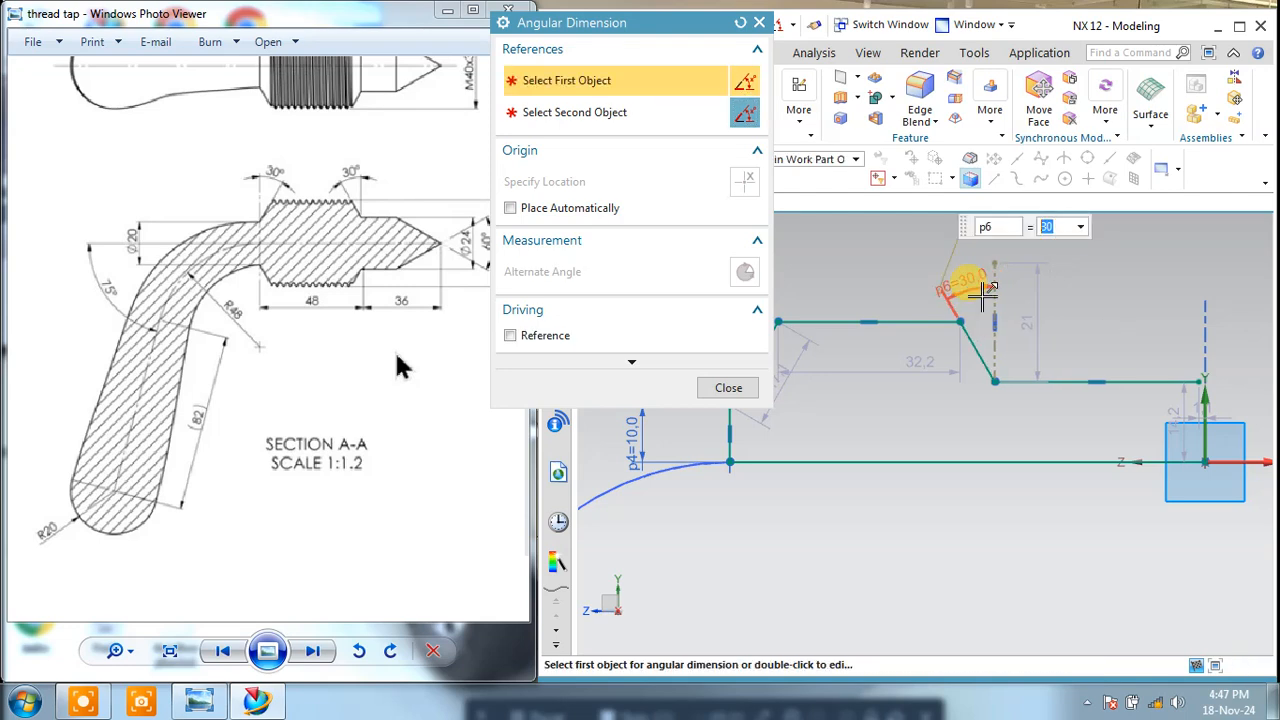
left_click(728, 387)
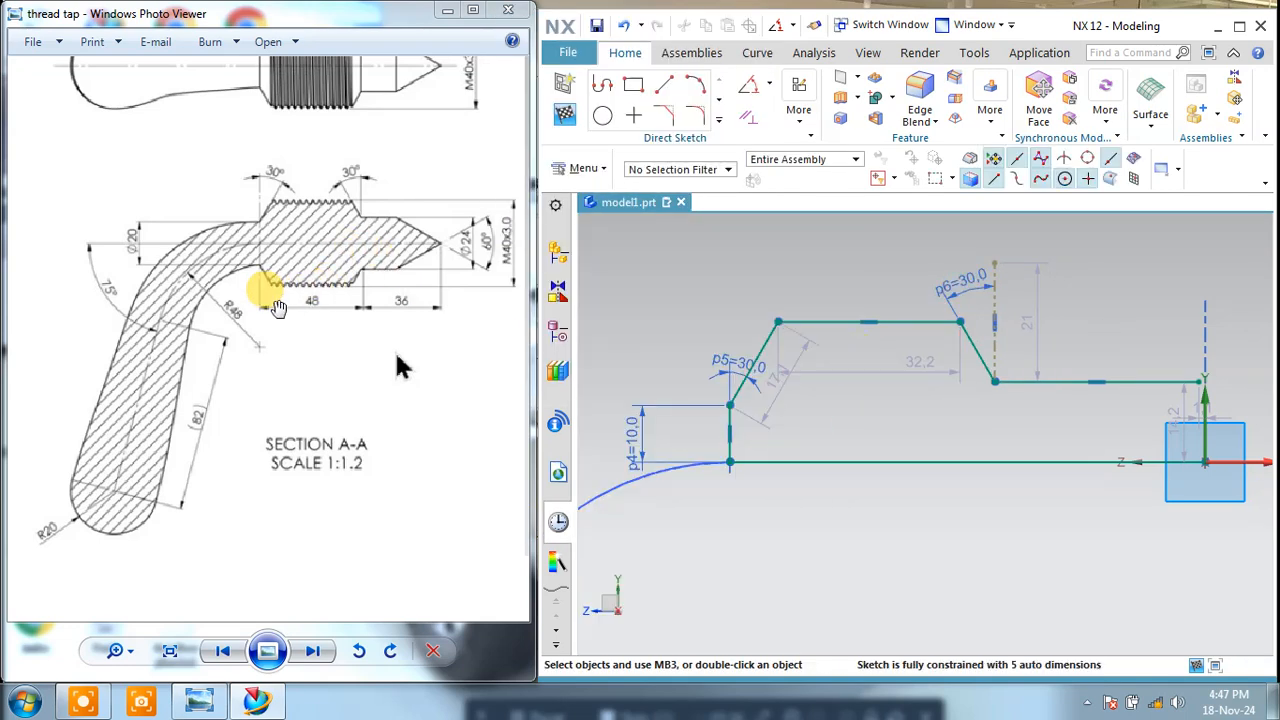
left_click(557, 252)
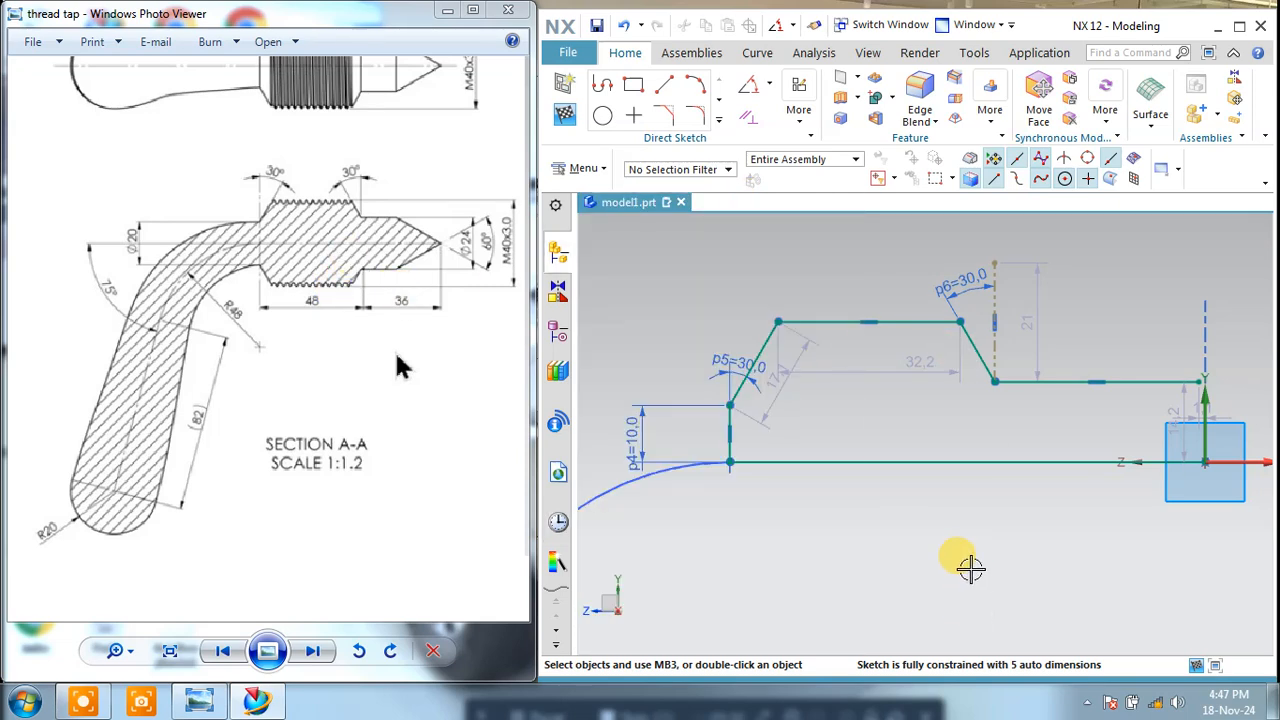
Step: Add a 48 mm horizontal dimension from the short vertical line's upper end to the descending slope's lower end
left_click(770, 88)
left_click(790, 131)
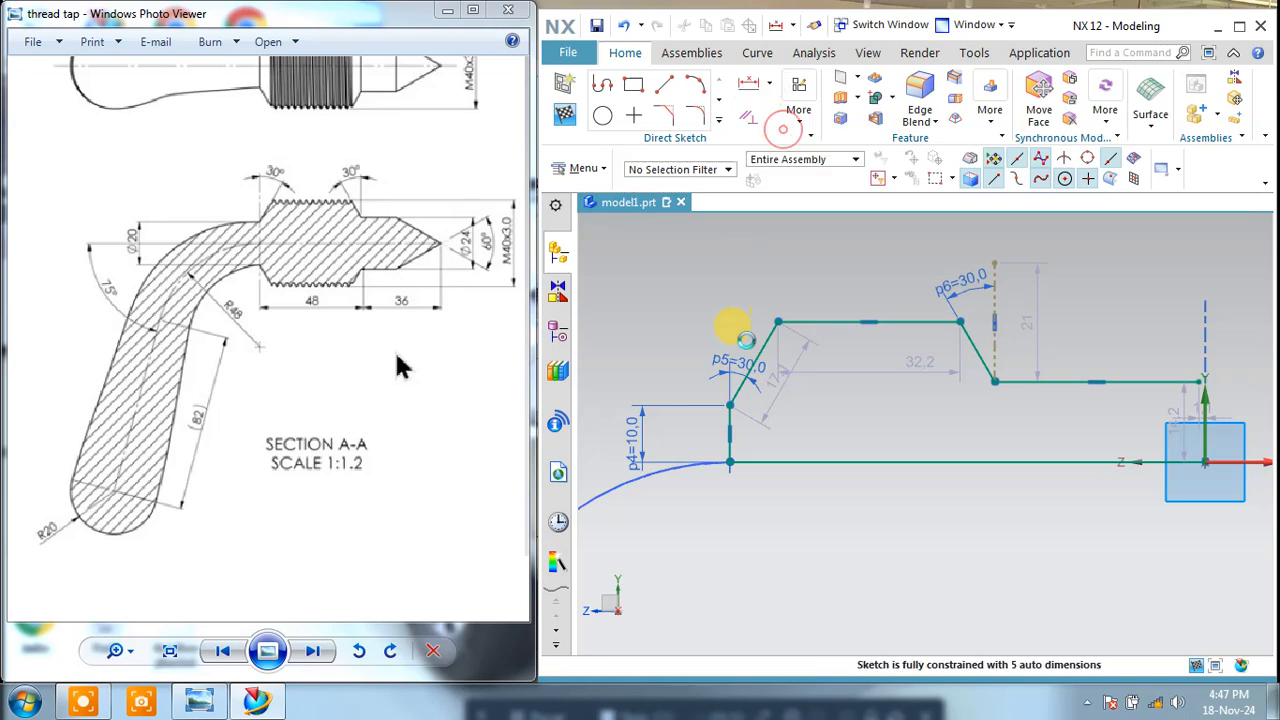
left_click_drag(648, 32, 434, 57)
left_click(728, 404)
left_click(995, 383)
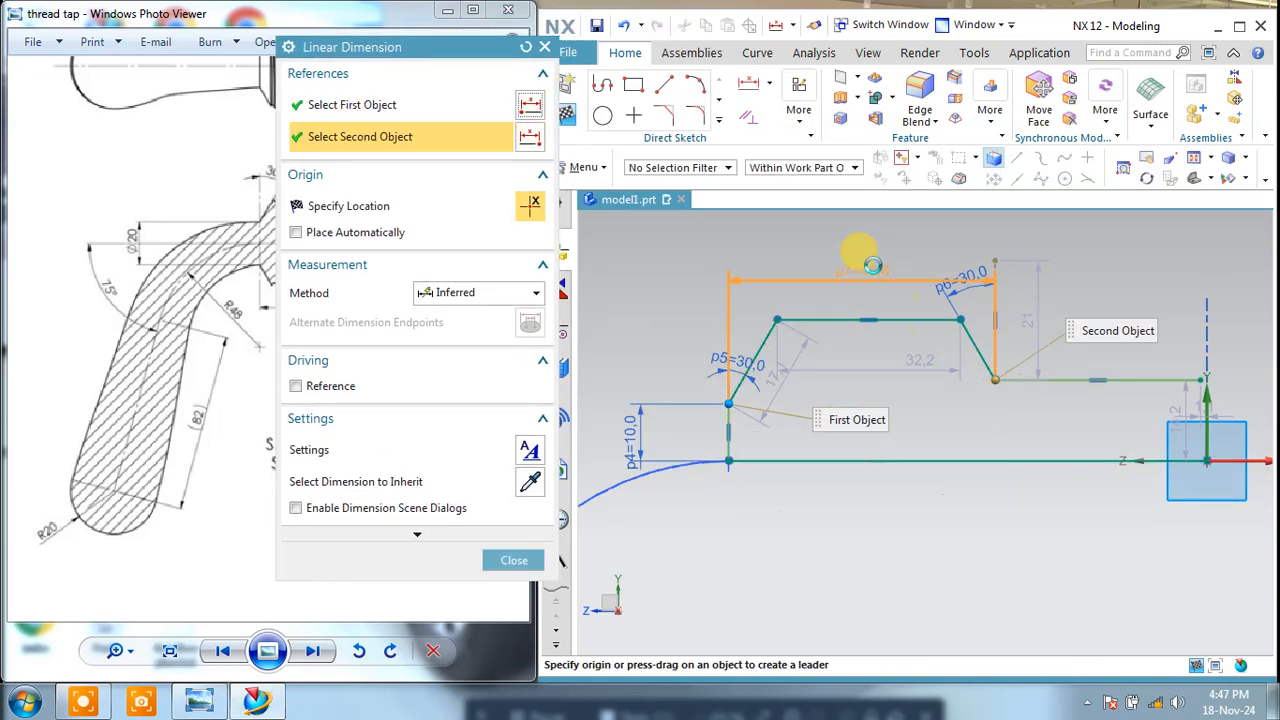
left_click(866, 250)
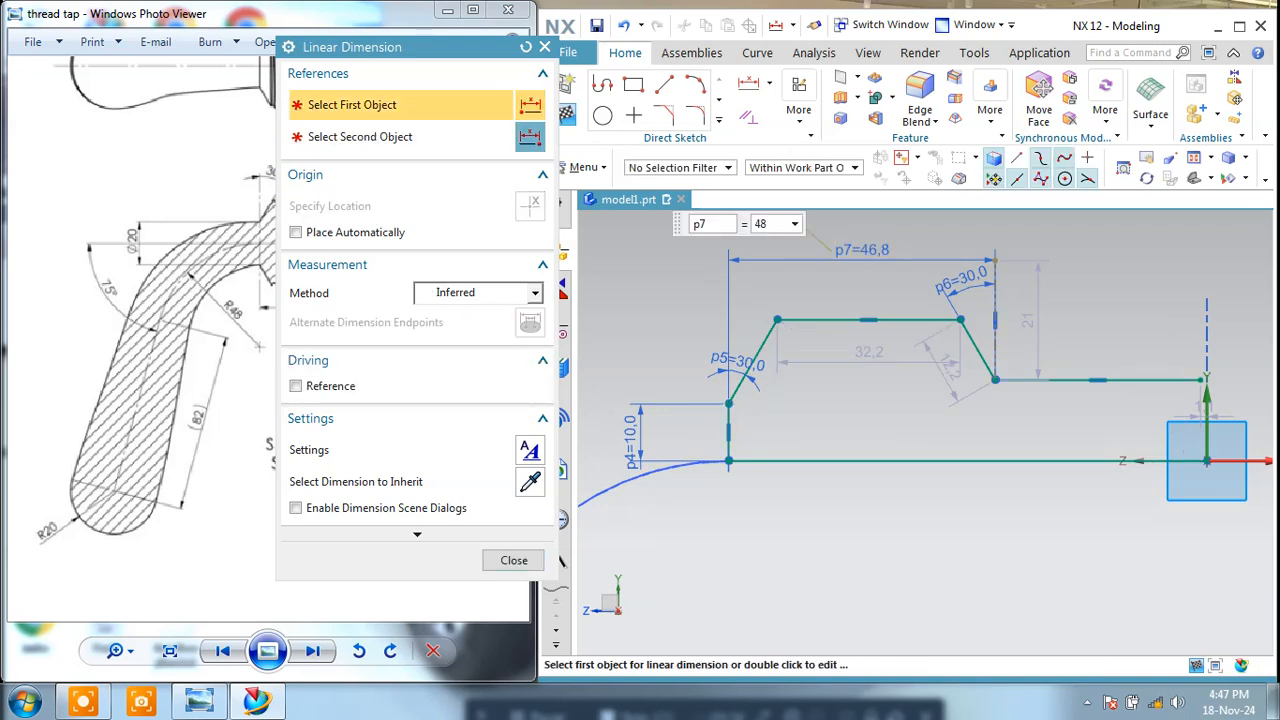
left_click(514, 562)
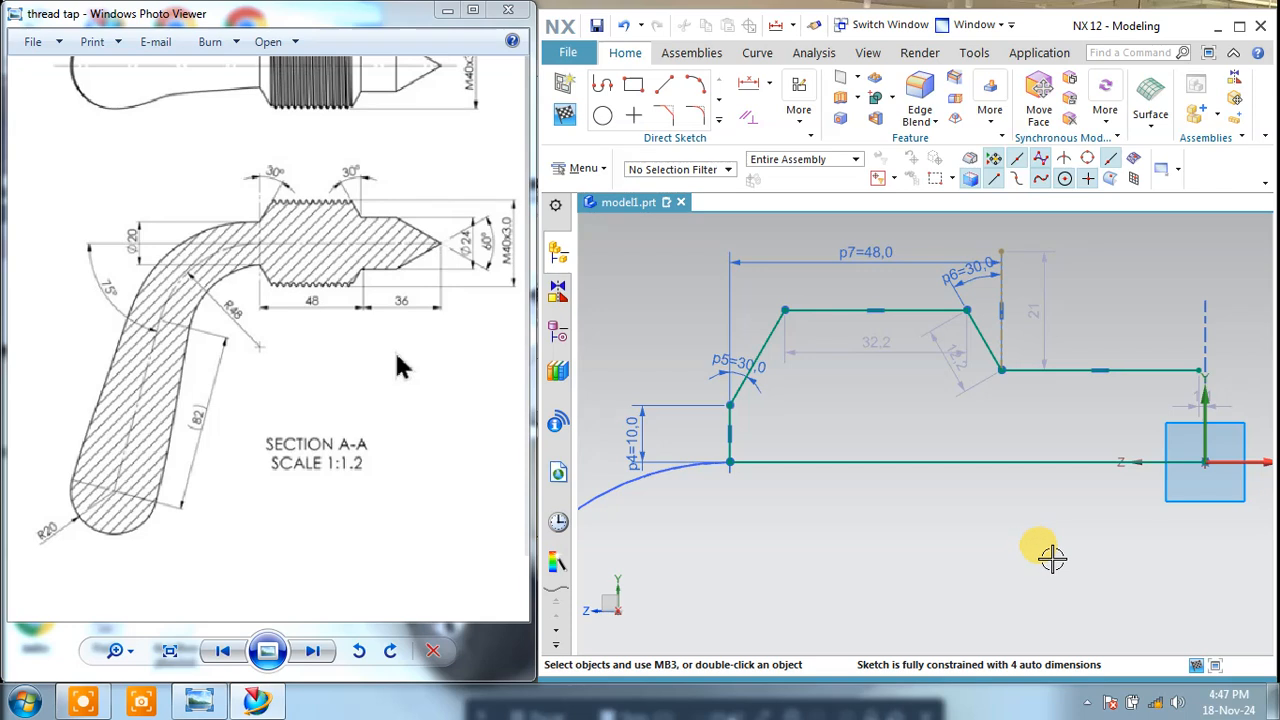
Step: Add a 10 mm vertical dimension between the profile's base line and the descending slope's lower end
left_click(766, 85)
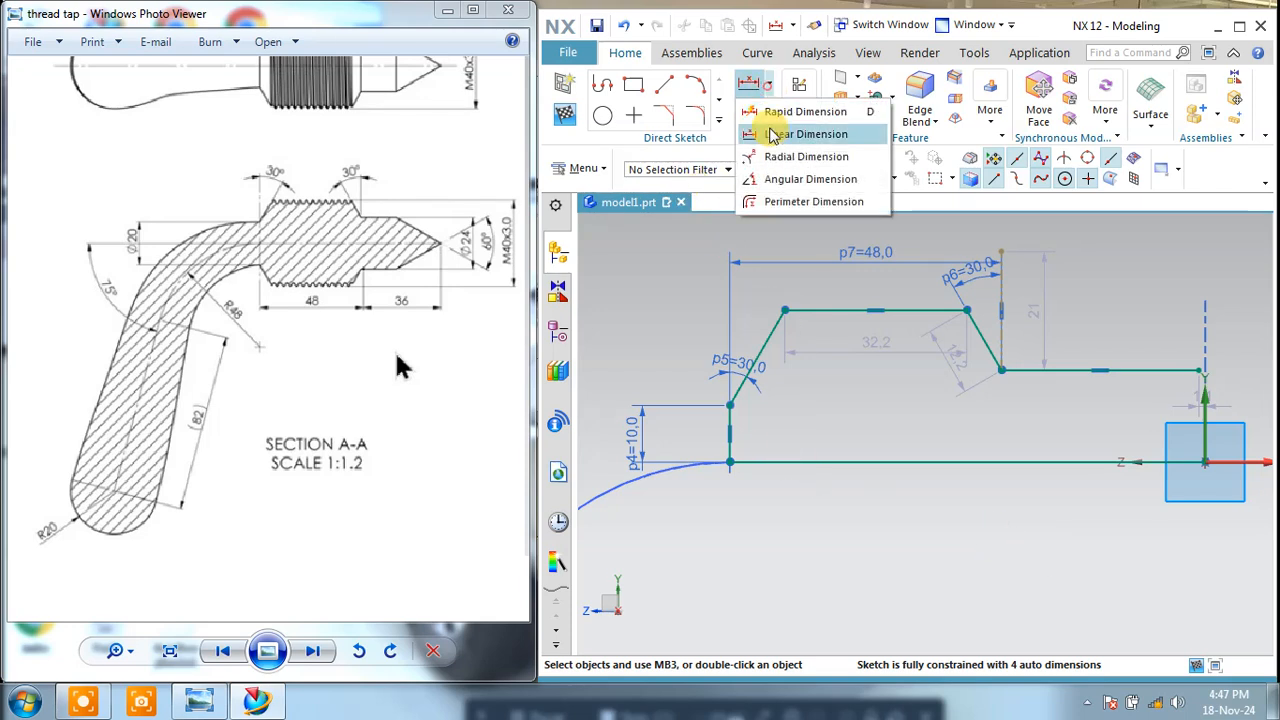
left_click(773, 135)
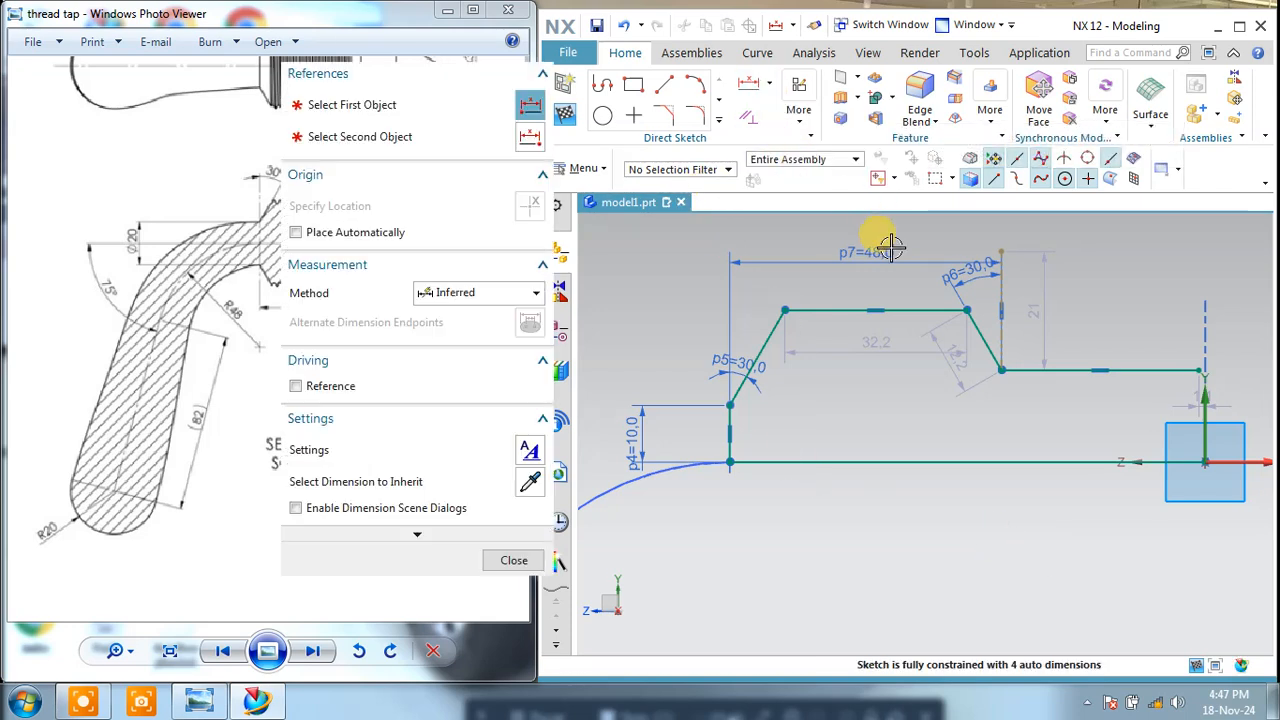
left_click(1002, 371)
left_click(1008, 463)
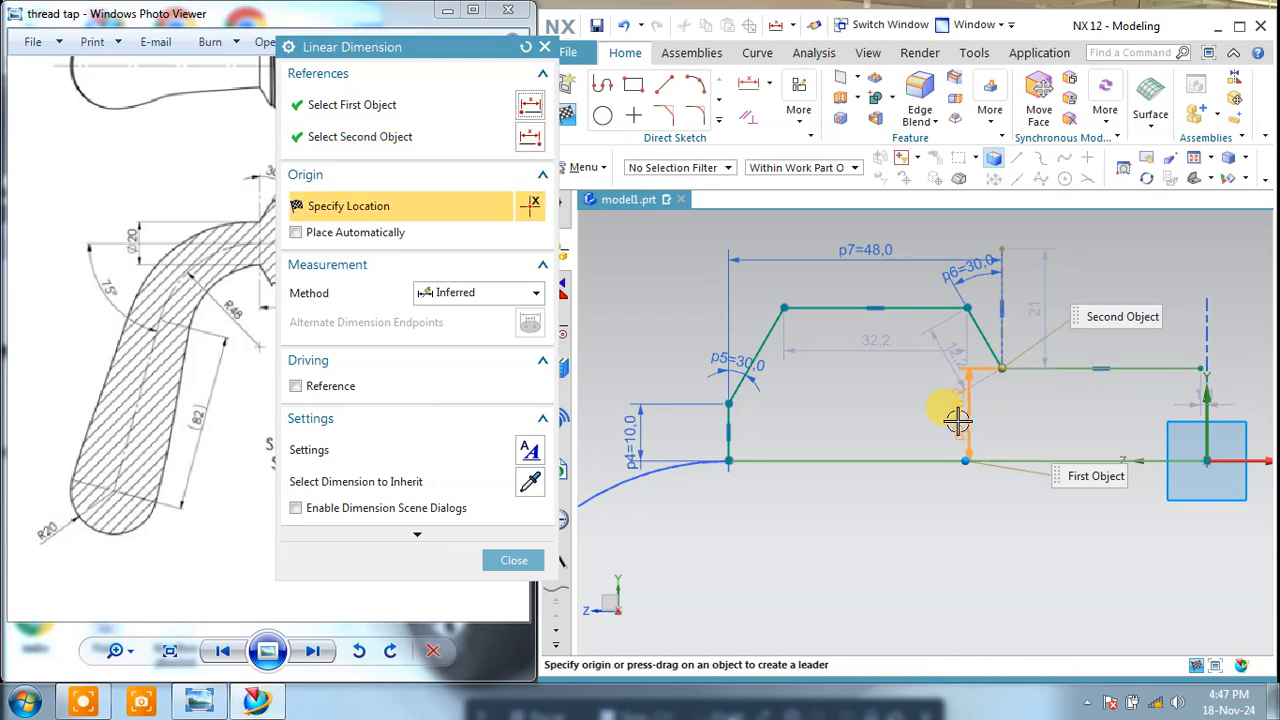
left_click(1000, 440)
type("10")
key("Return")
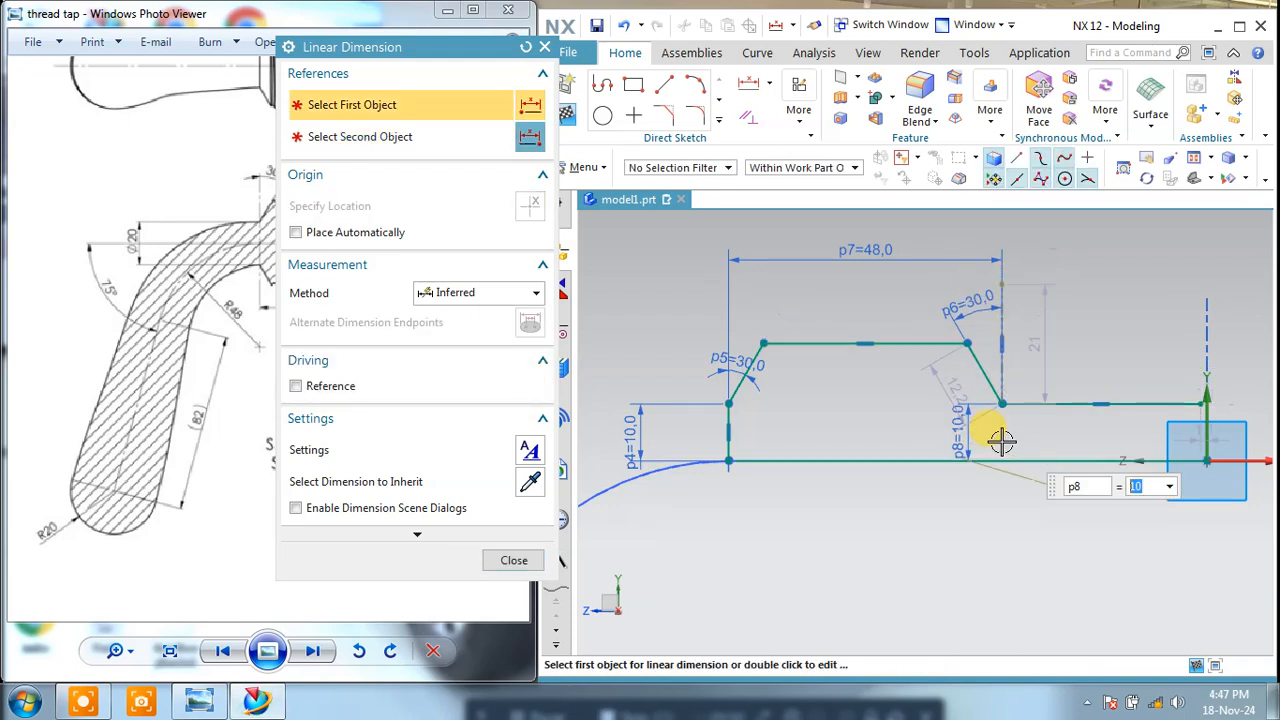
left_click(514, 560)
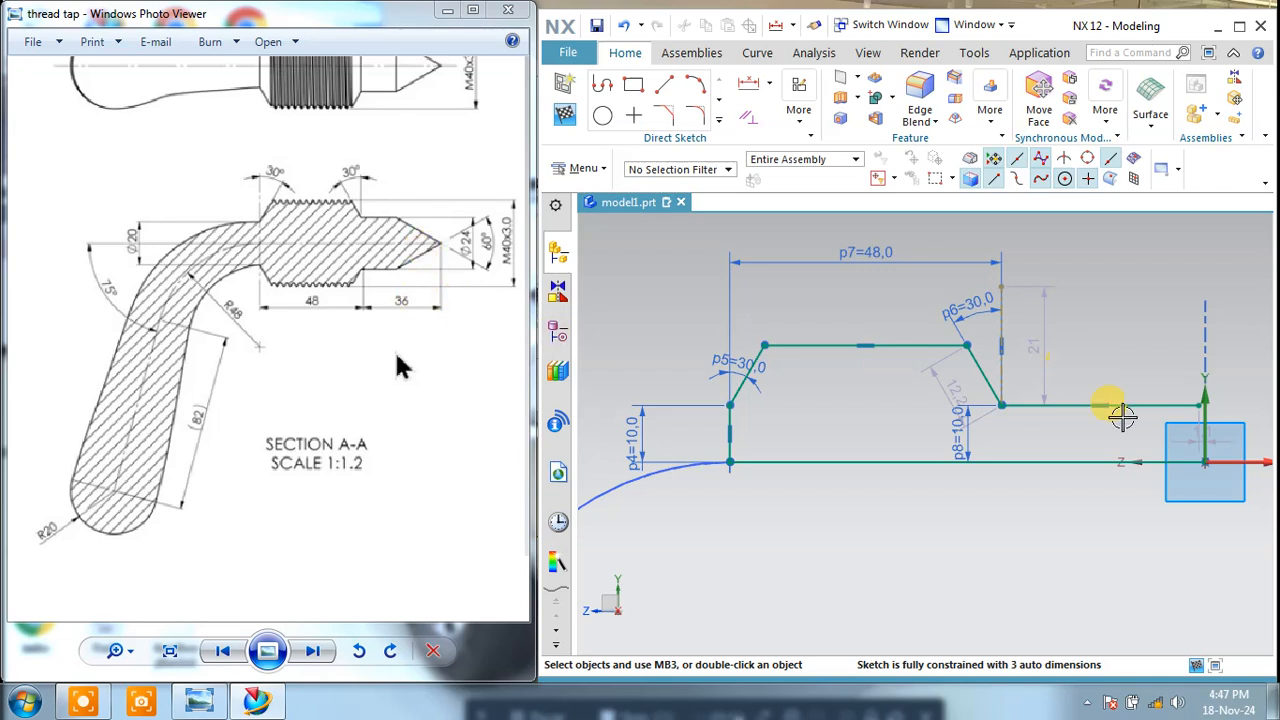
Step: Shorten the lower horizontal line to end about 23.9 mm from the origin, and draw a sloping line from that end to the origin
left_click_drag(1199, 406, 1070, 406)
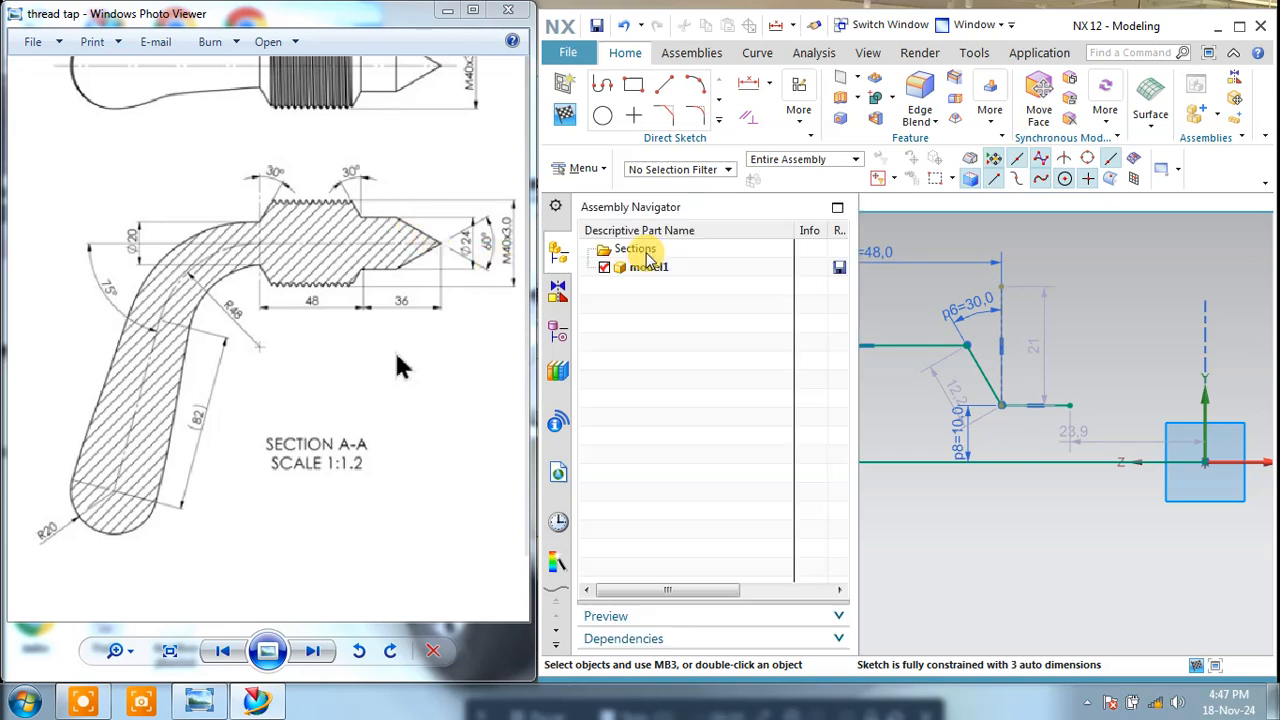
left_click(664, 84)
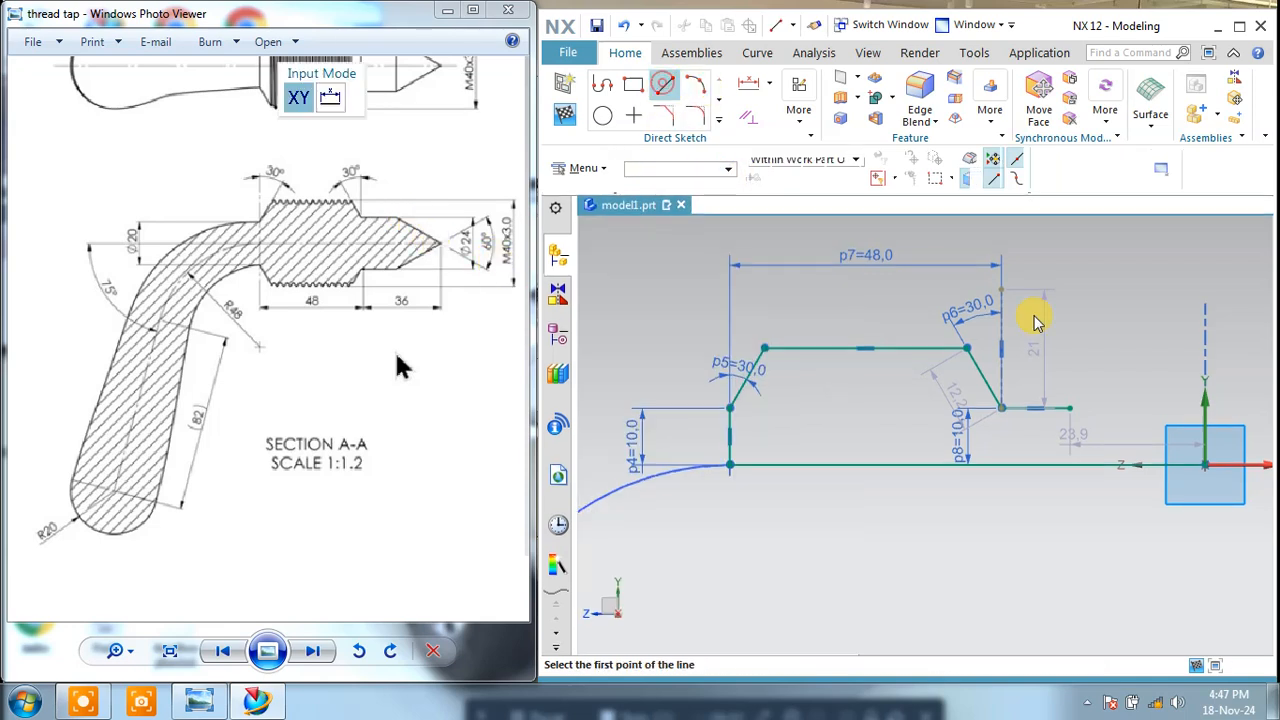
left_click(1070, 408)
left_click(1203, 462)
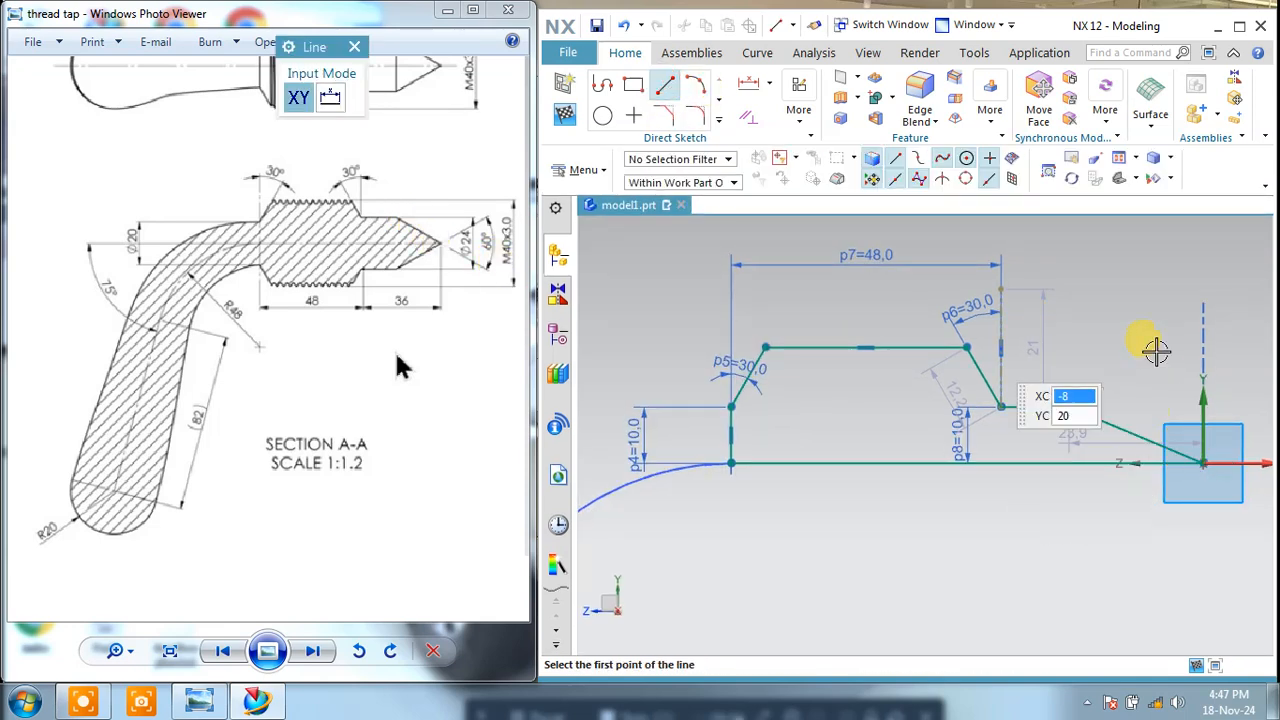
middle_click(828, 413)
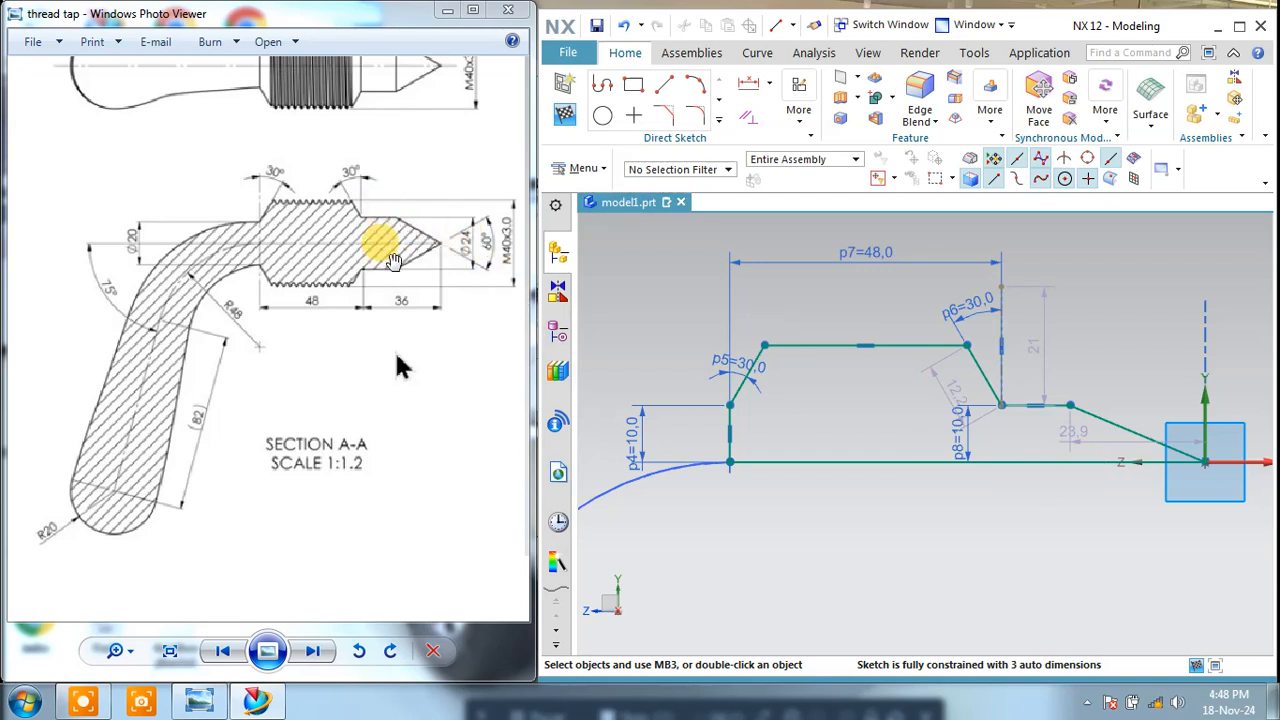
Step: Try to add a vertical dimension between the profile's base line and the upper end of the sloping tip line, and undo it
left_click_drag(1063, 423, 1137, 354)
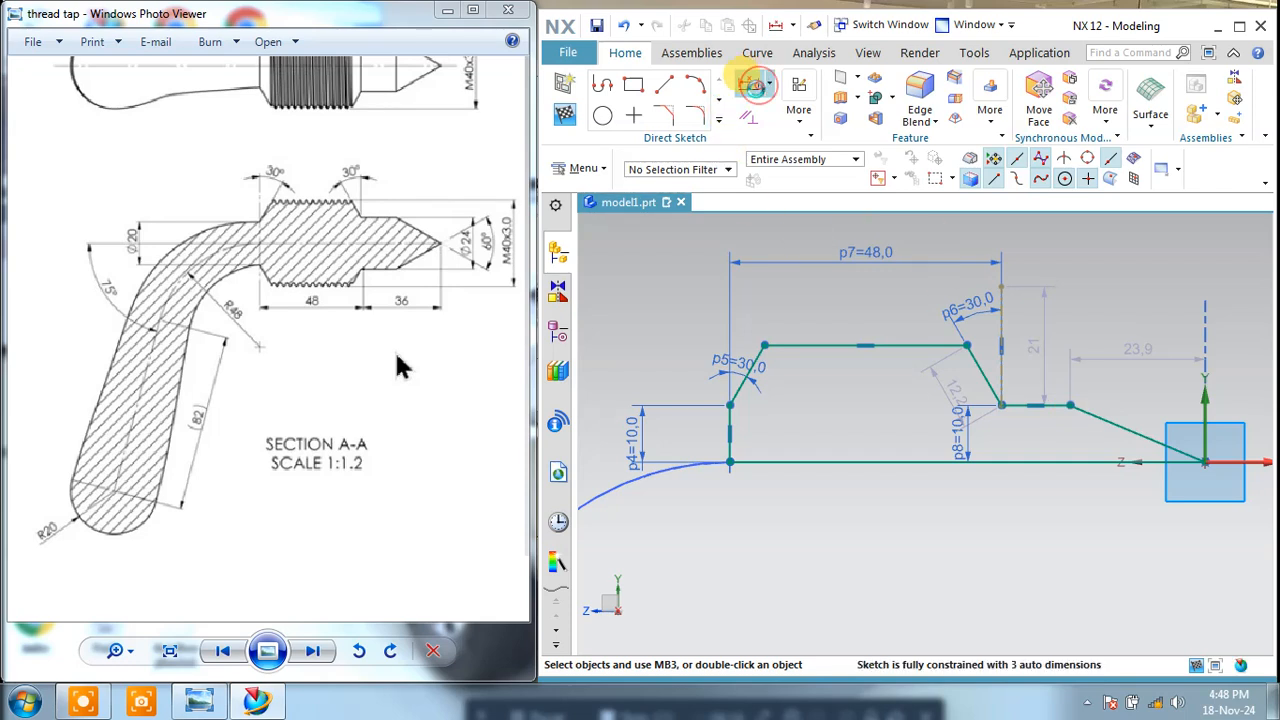
left_click(755, 85)
left_click(1060, 438)
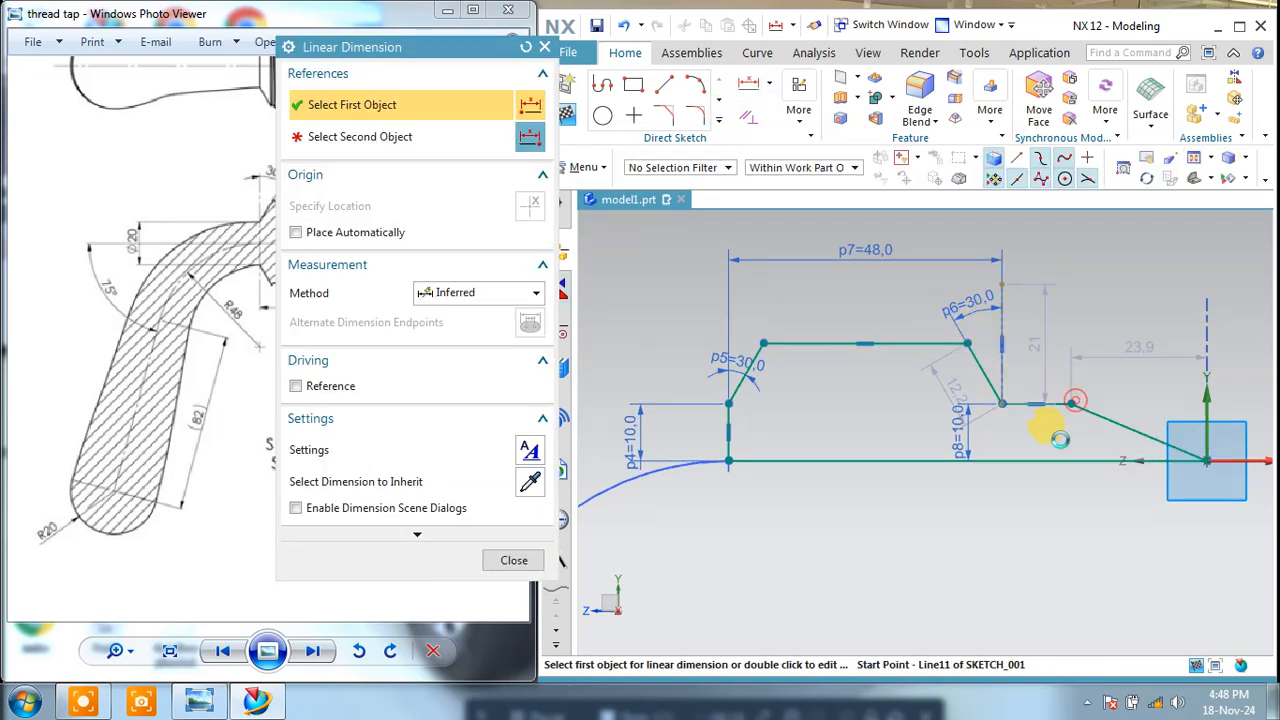
left_click(1063, 460)
left_click(1040, 438)
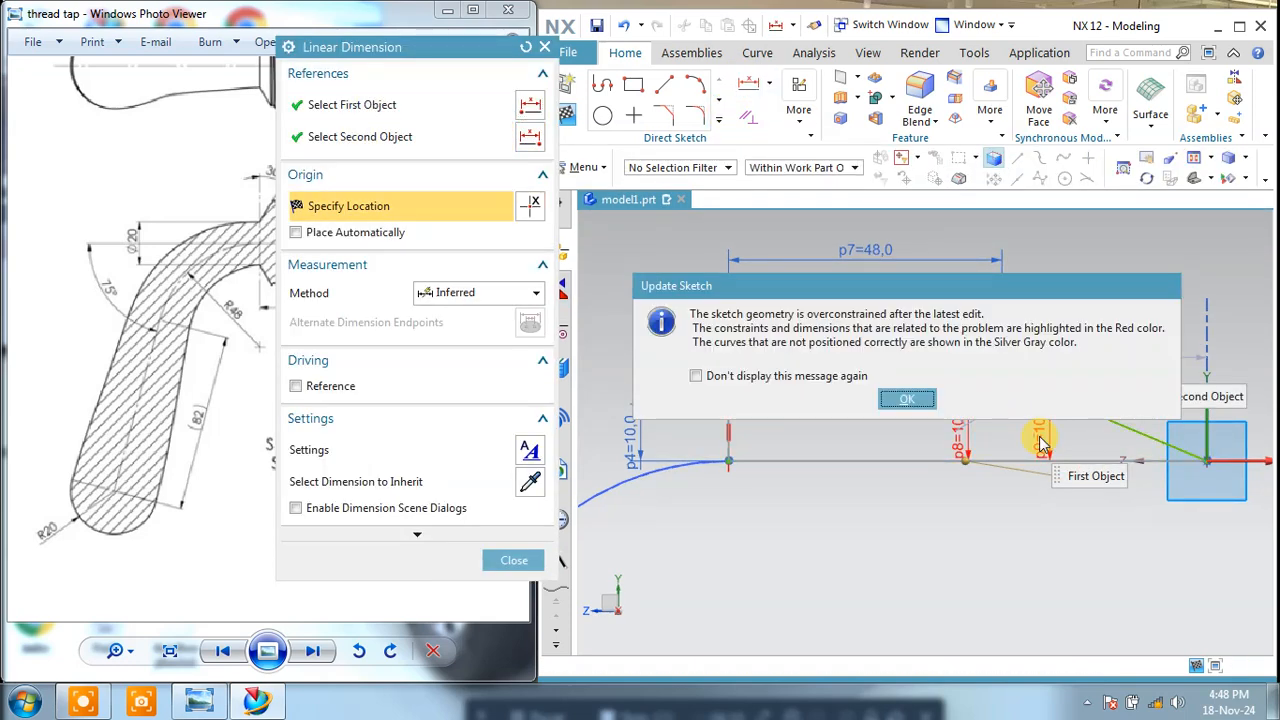
key("Return")
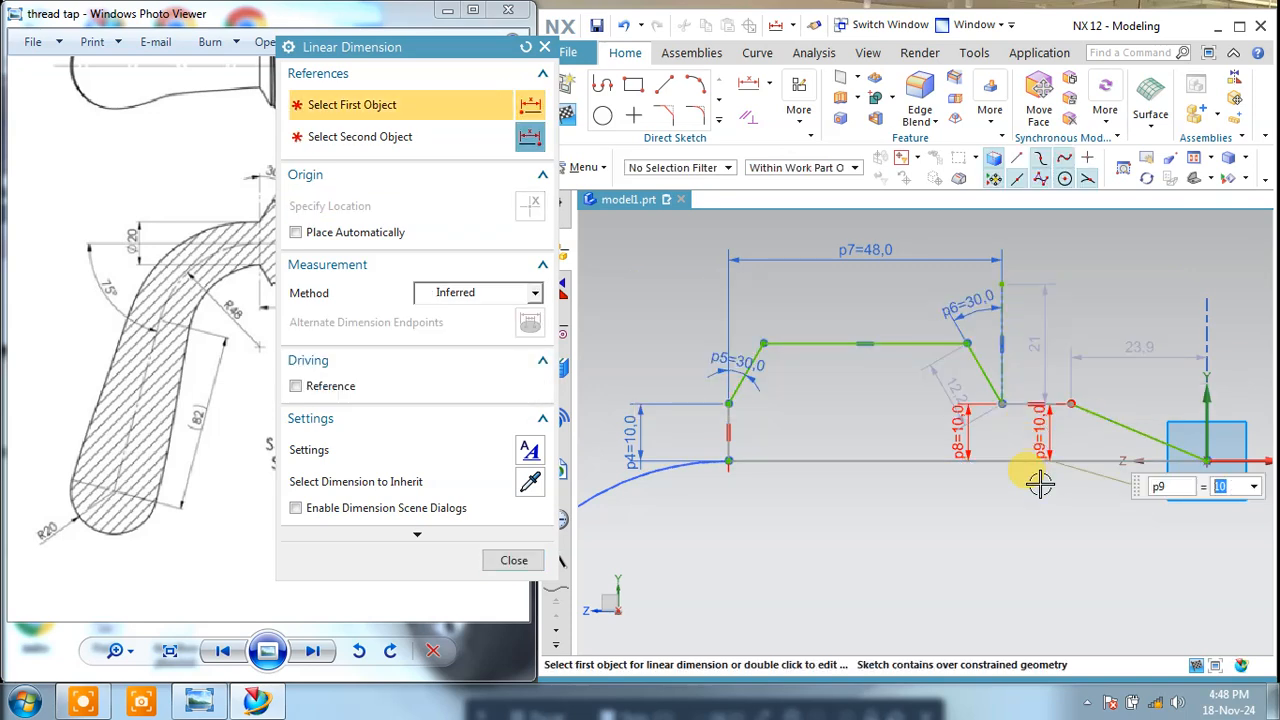
left_click(518, 559)
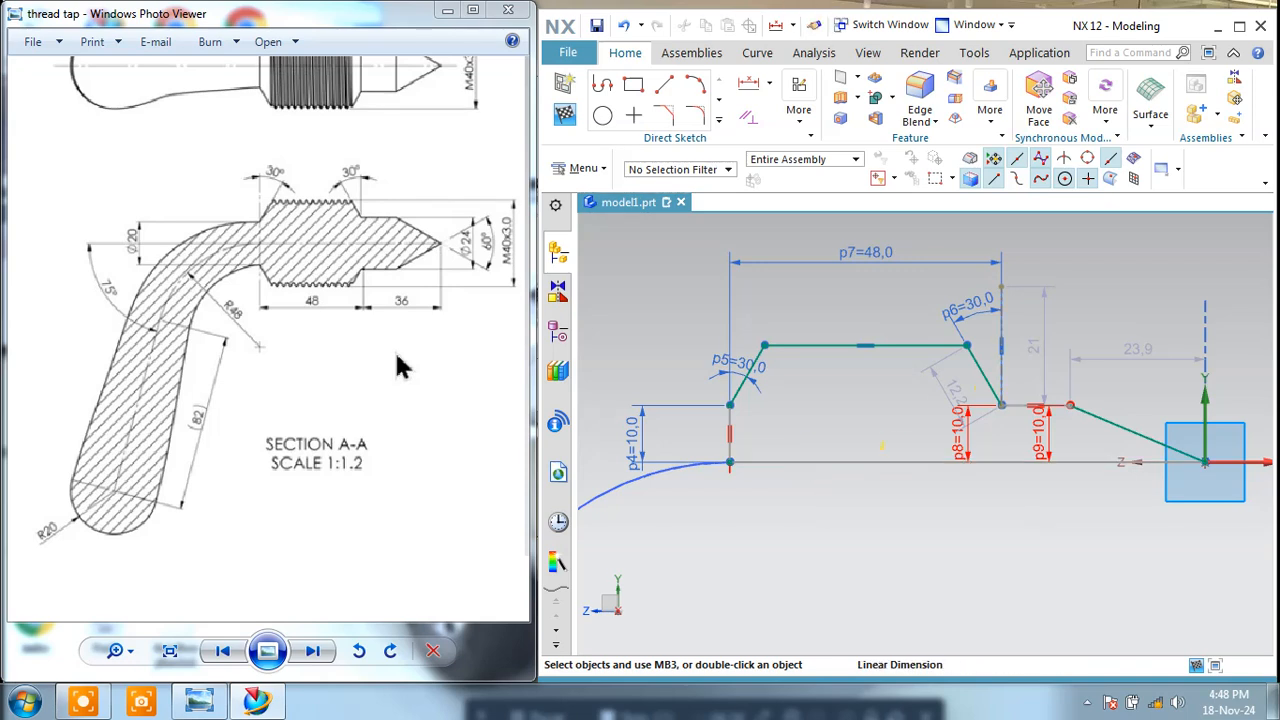
left_click(627, 26)
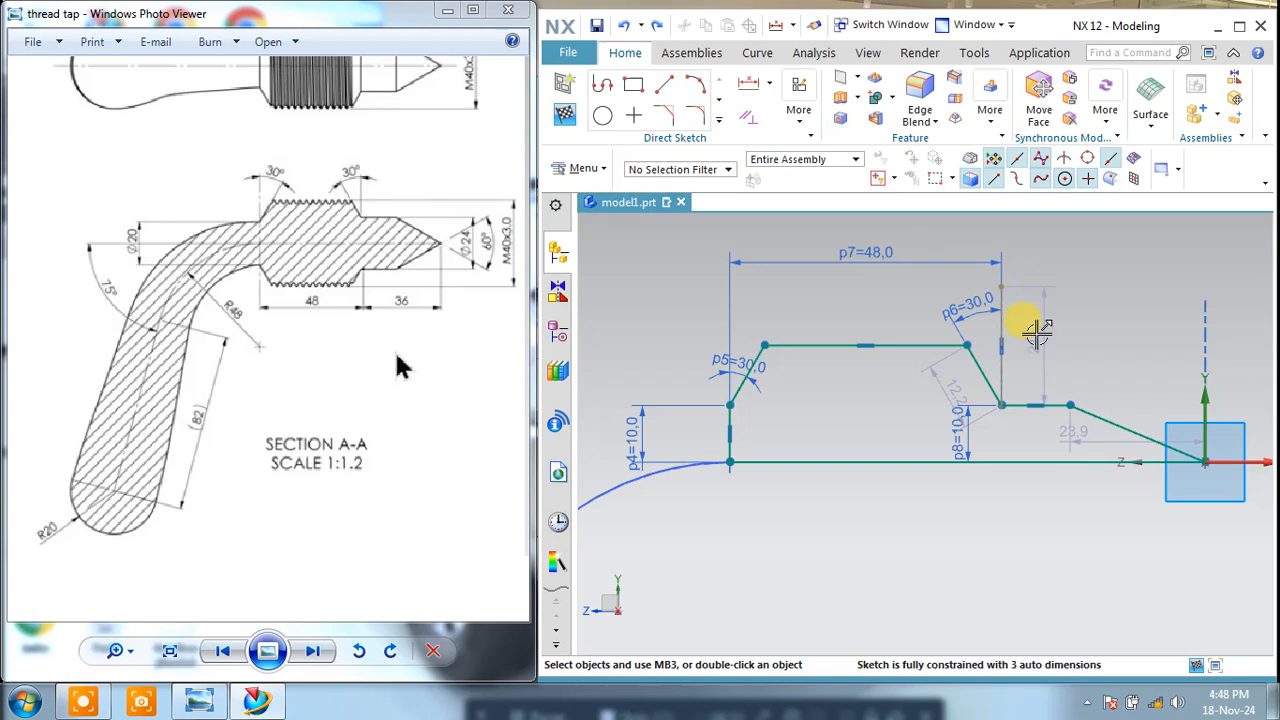
Step: Set the vertical dimension between the base line and the descending slope's lower end to 12 mm and reposition it beside that corner
double_click(960, 440)
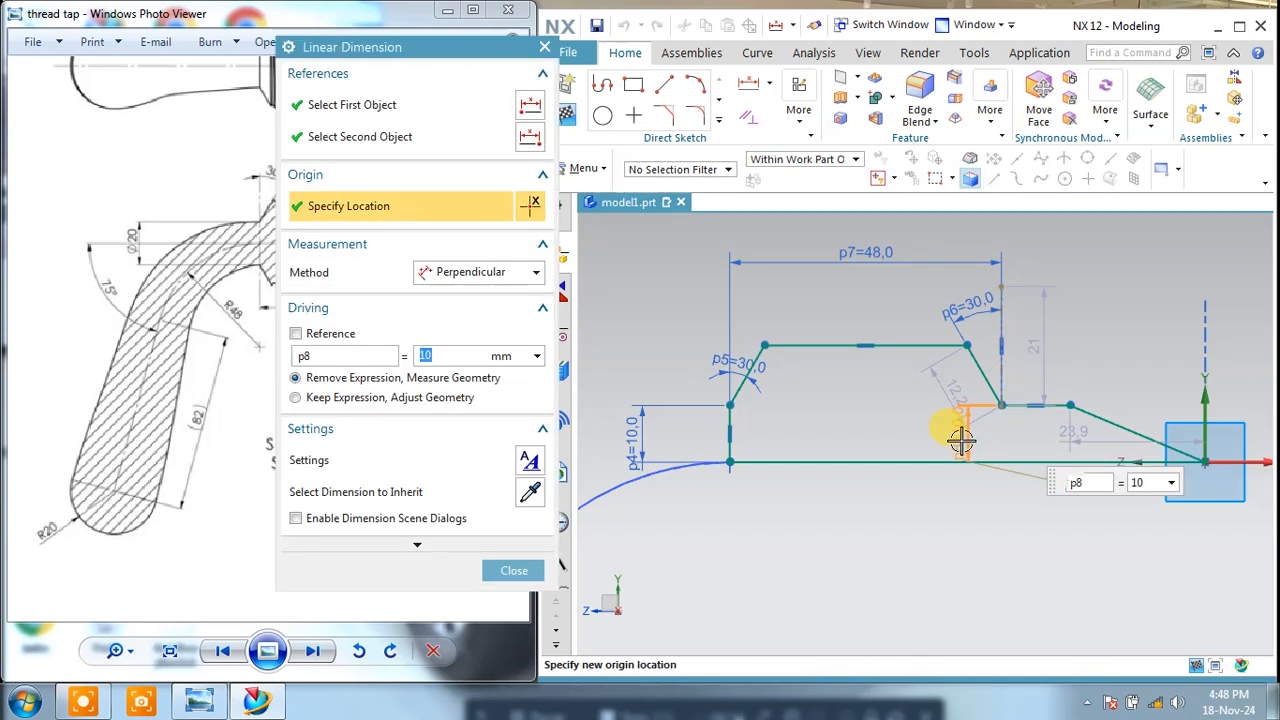
type("12")
key("Return")
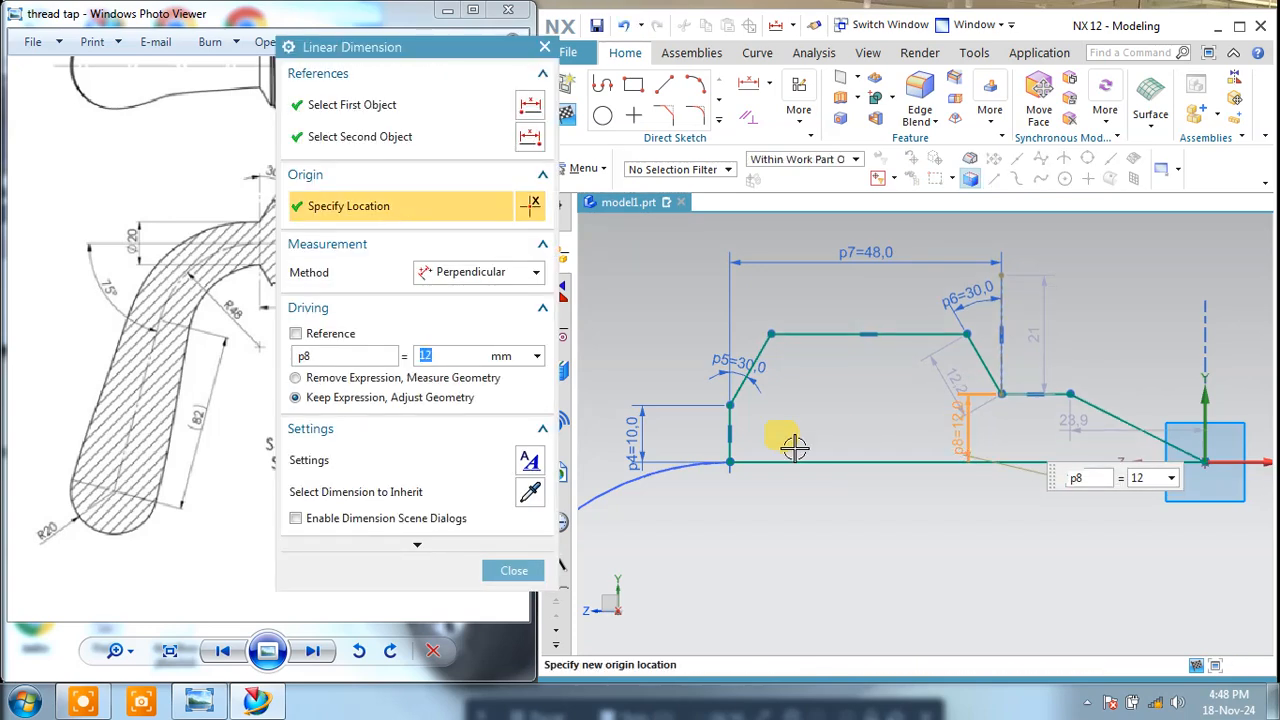
left_click(514, 570)
left_click_drag(969, 442, 1004, 437)
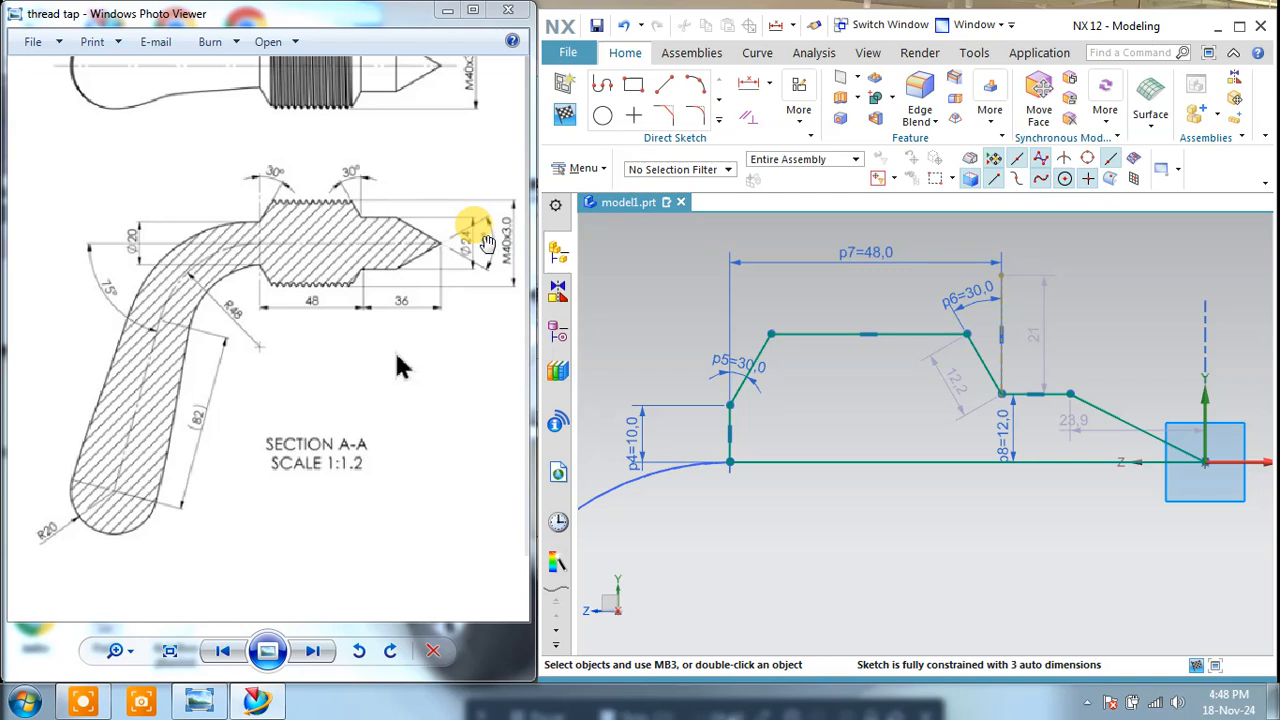
Step: Add an obtuse angular dimension between the sloping tip line and the profile's base line, placed above the origin
left_click(767, 86)
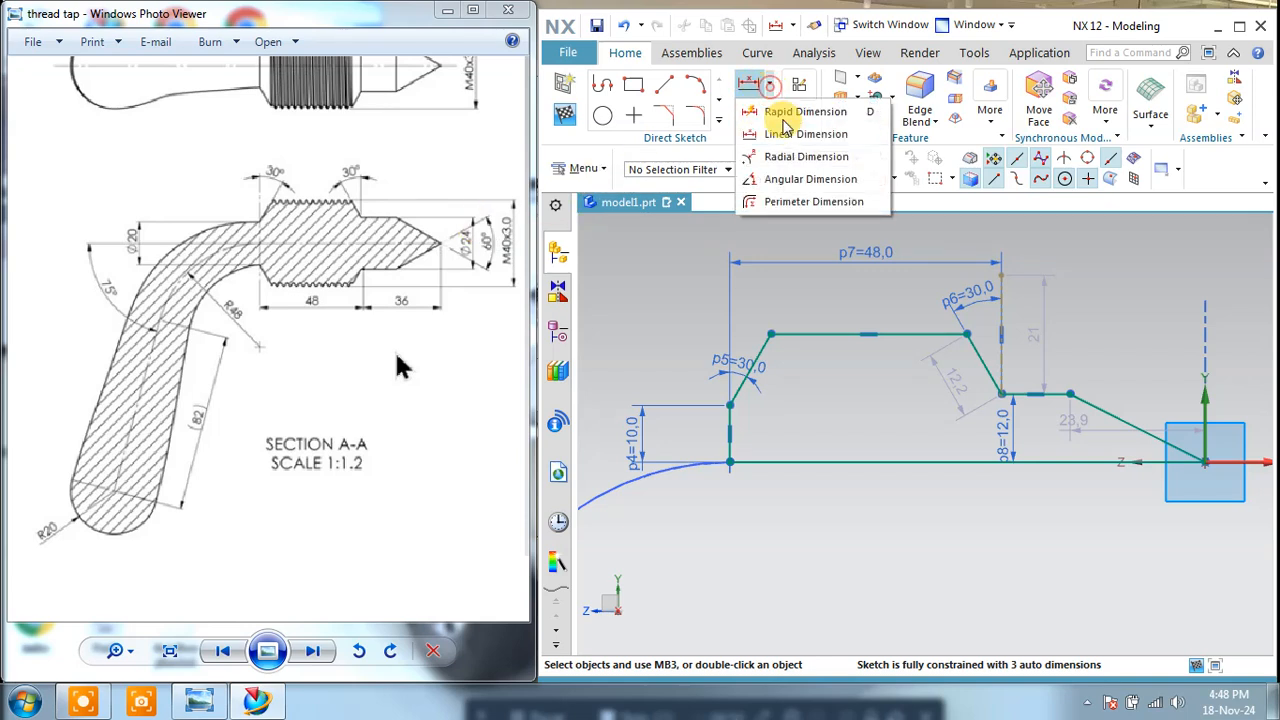
left_click(779, 188)
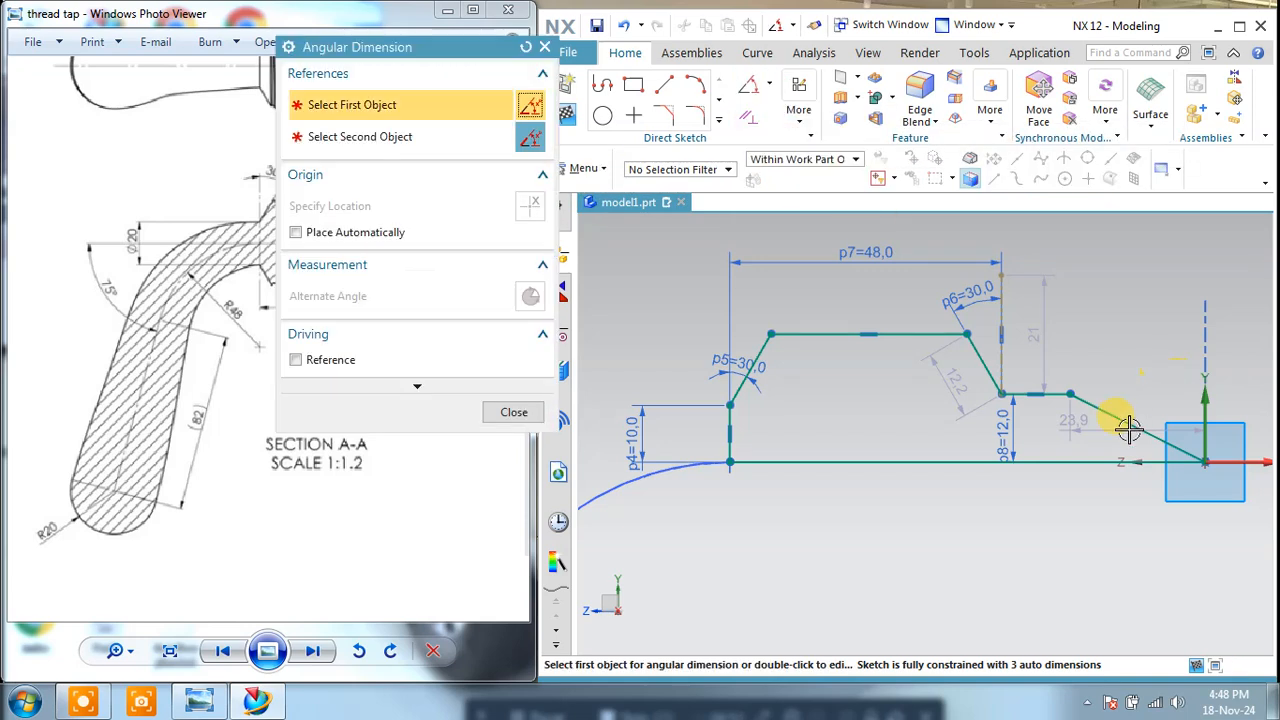
left_click(1133, 433)
left_click(1199, 459)
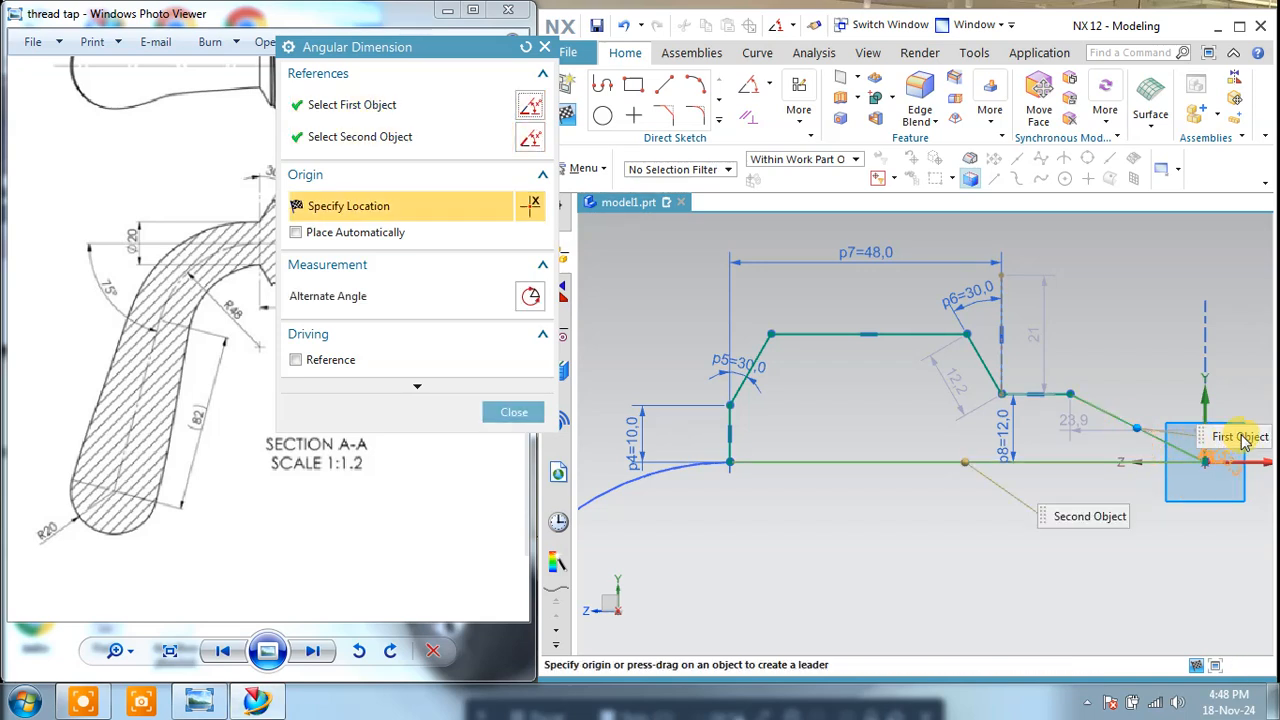
middle_click_drag(1243, 419, 975, 418, "shift")
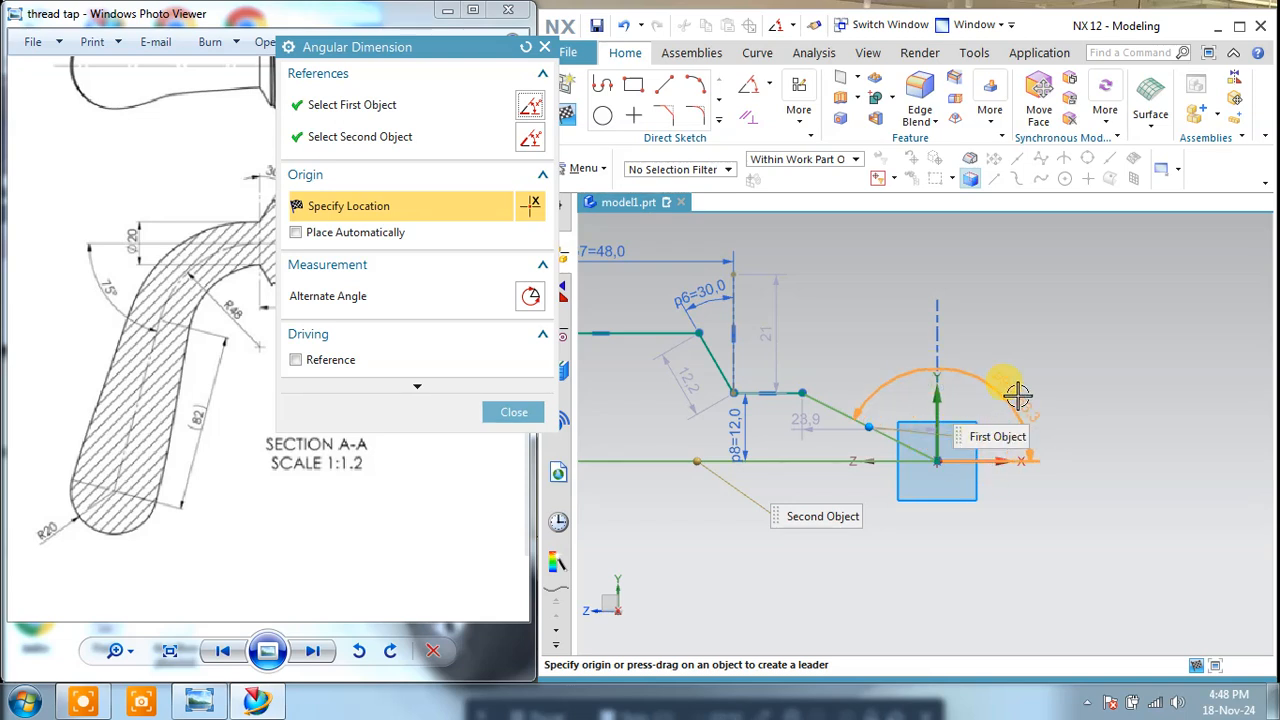
left_click(1017, 396)
left_click(397, 367)
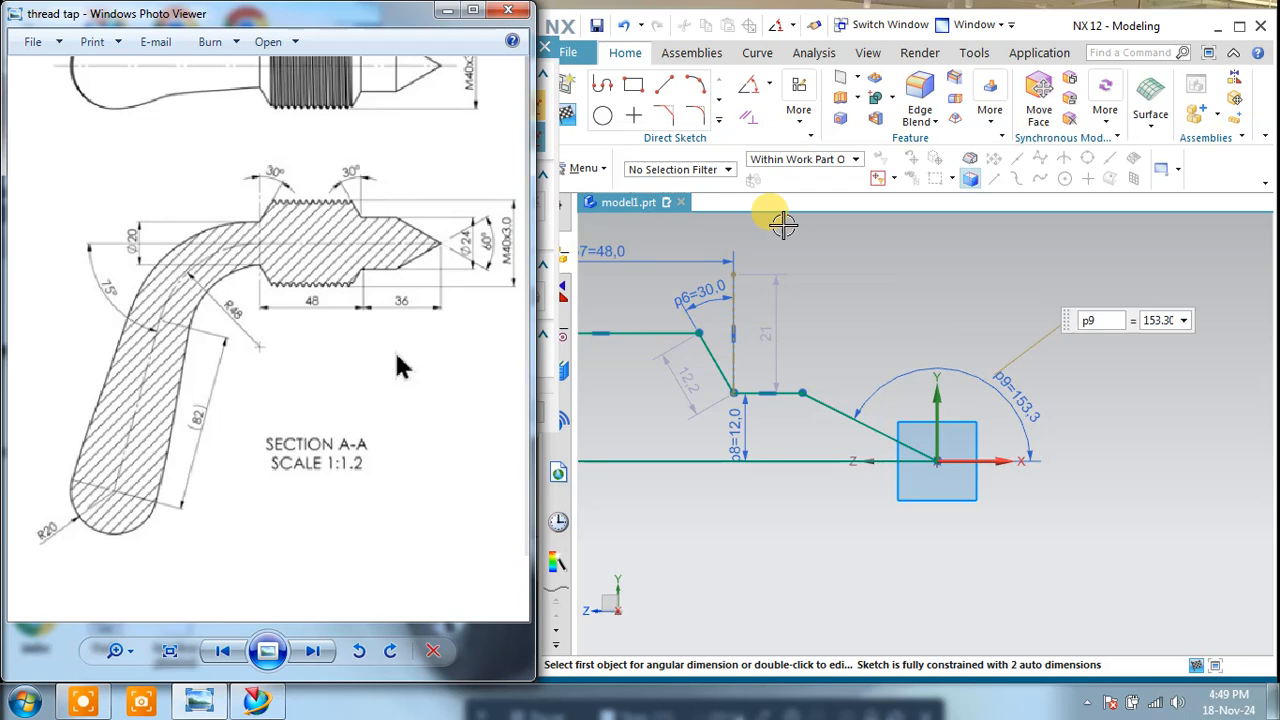
left_click(956, 265)
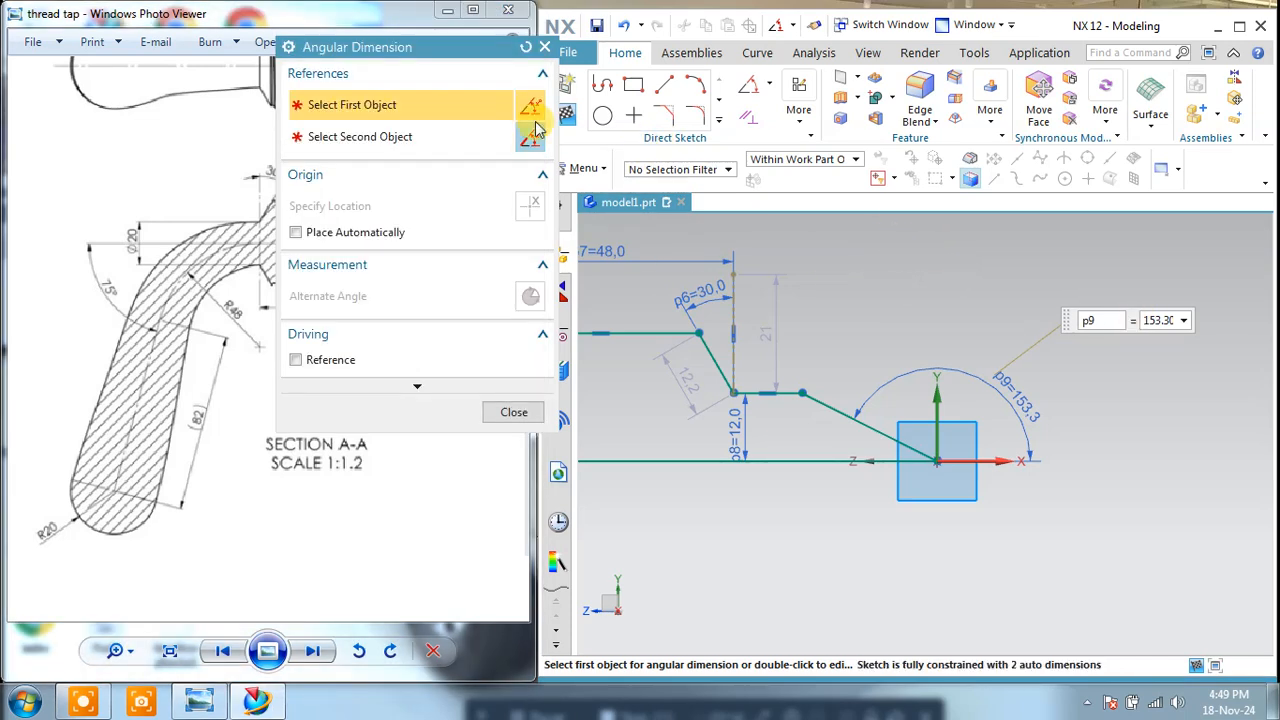
left_click(542, 48)
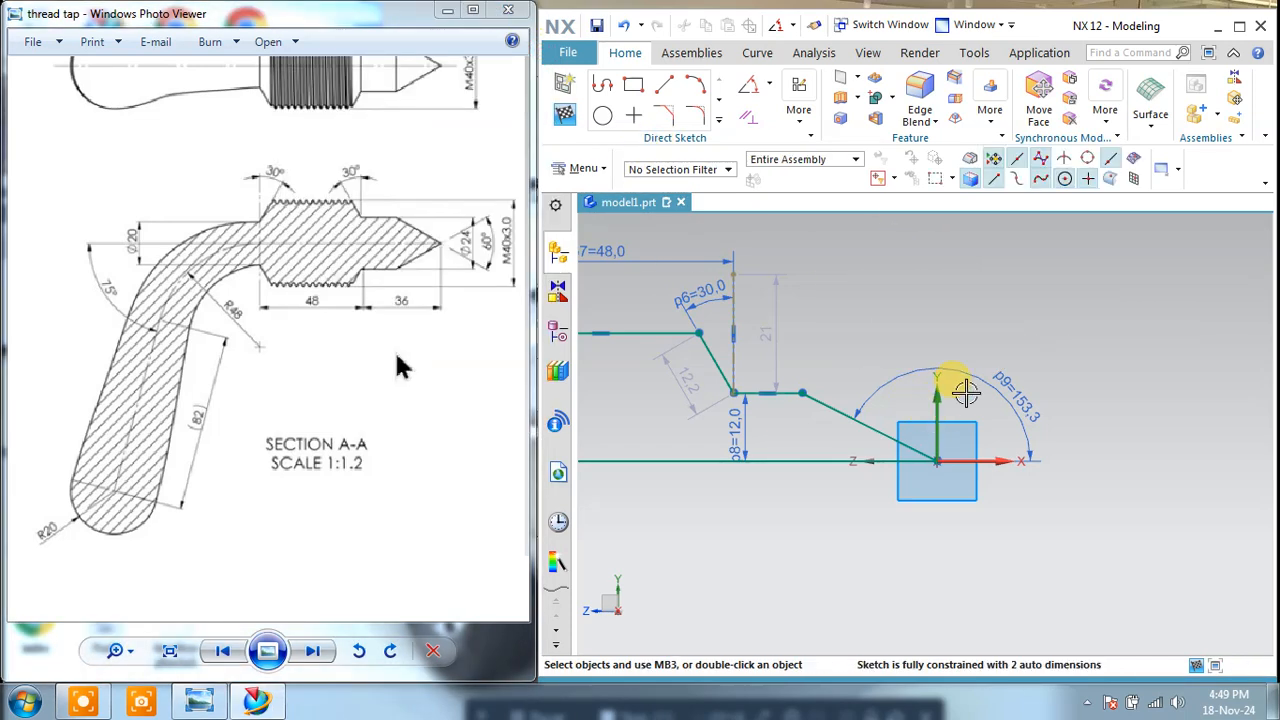
Step: Try to add a second angular dimension between the sloping tip line and the base line, on the acute side
scroll(963, 398, "down", 3)
scroll(963, 398, "up", 1)
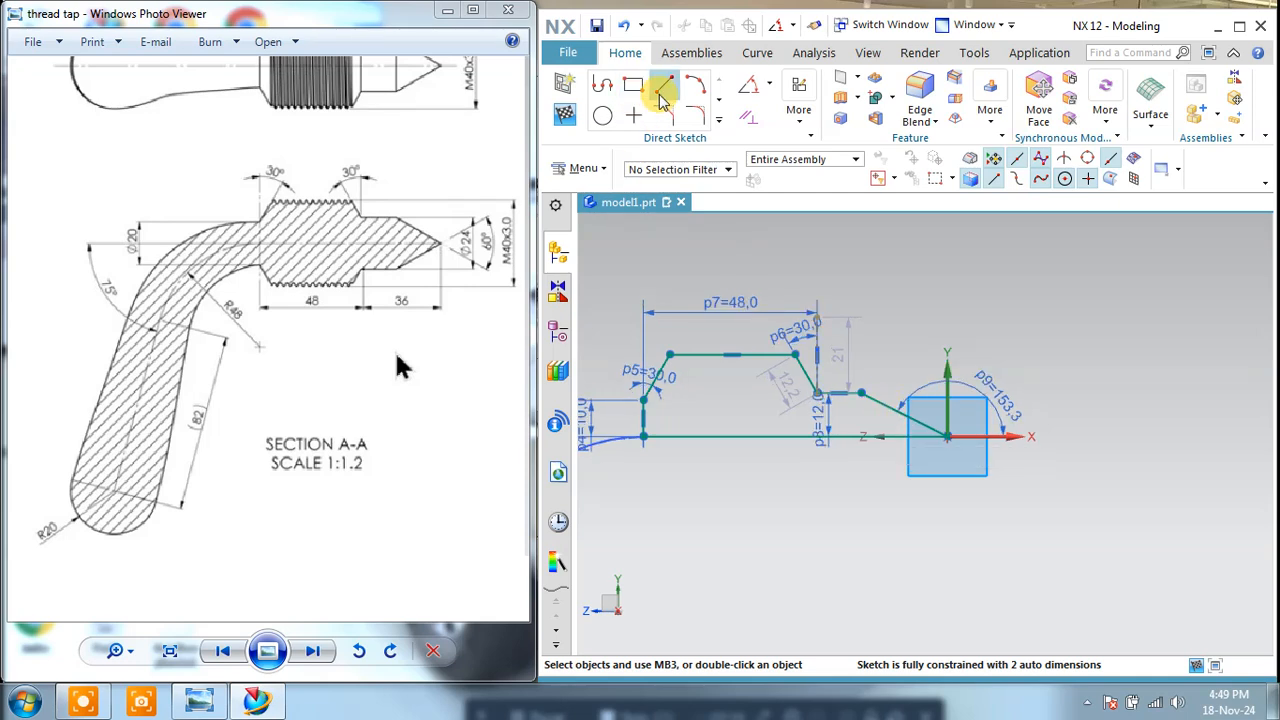
left_click(748, 86)
left_click(889, 407)
left_click(904, 438)
scroll(869, 423, "up", 3)
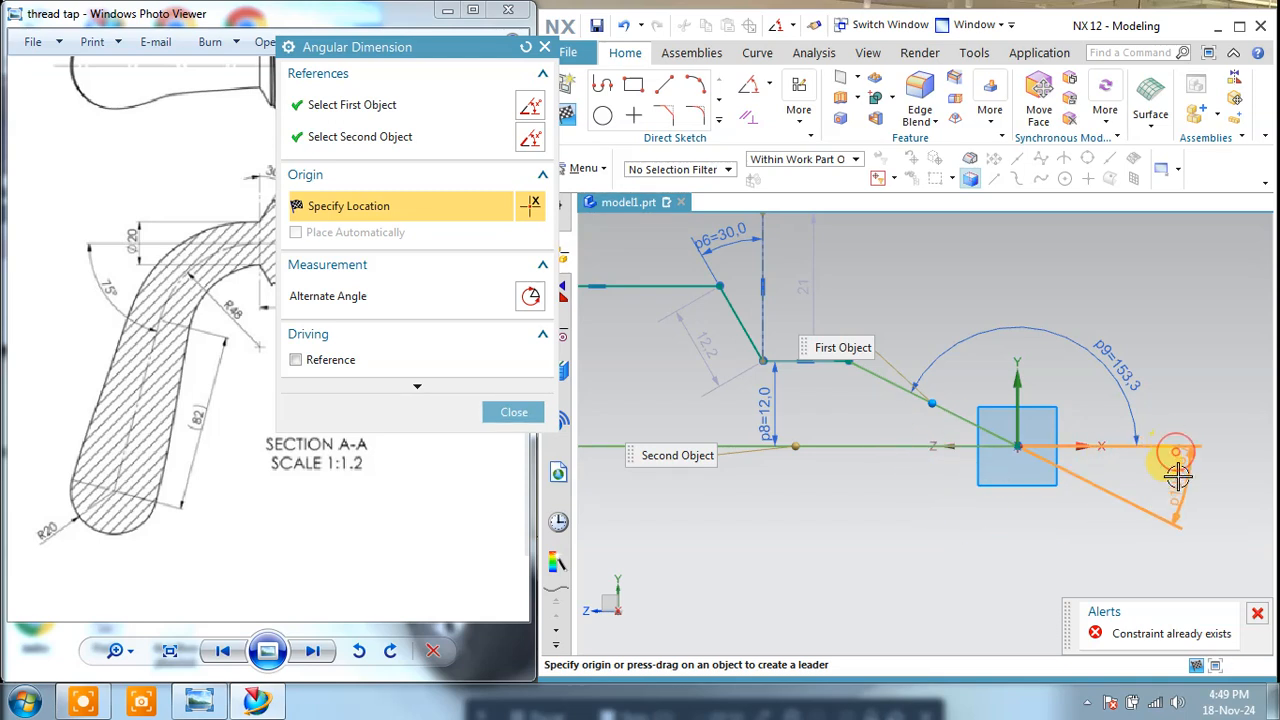
left_click(1259, 613)
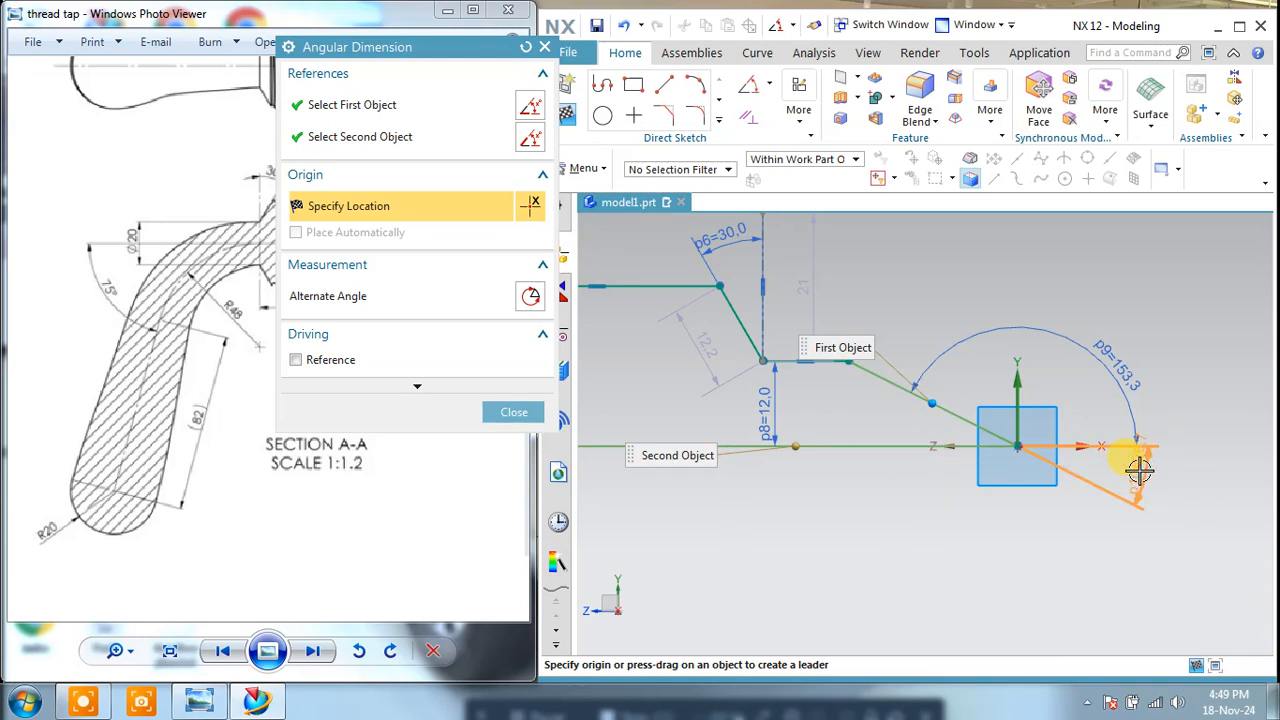
left_click(1130, 480)
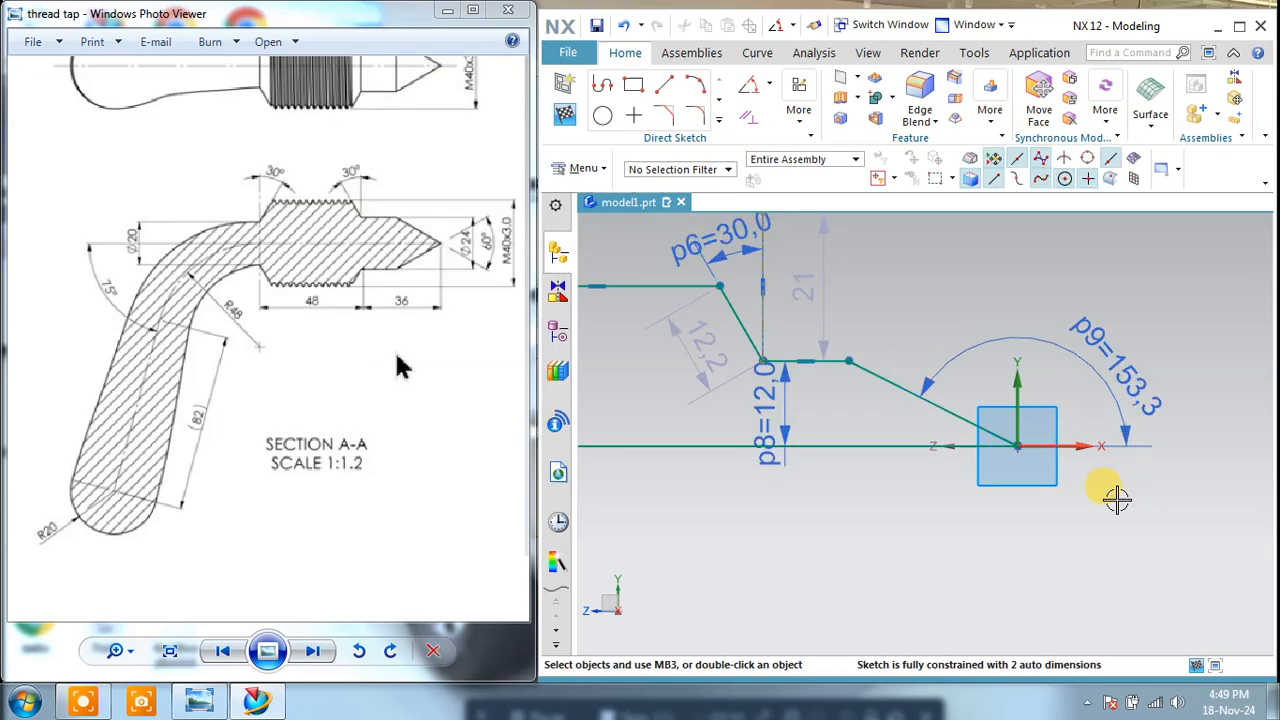
Step: Delete the obtuse angular dimension at the cone tip
right_click(1130, 352)
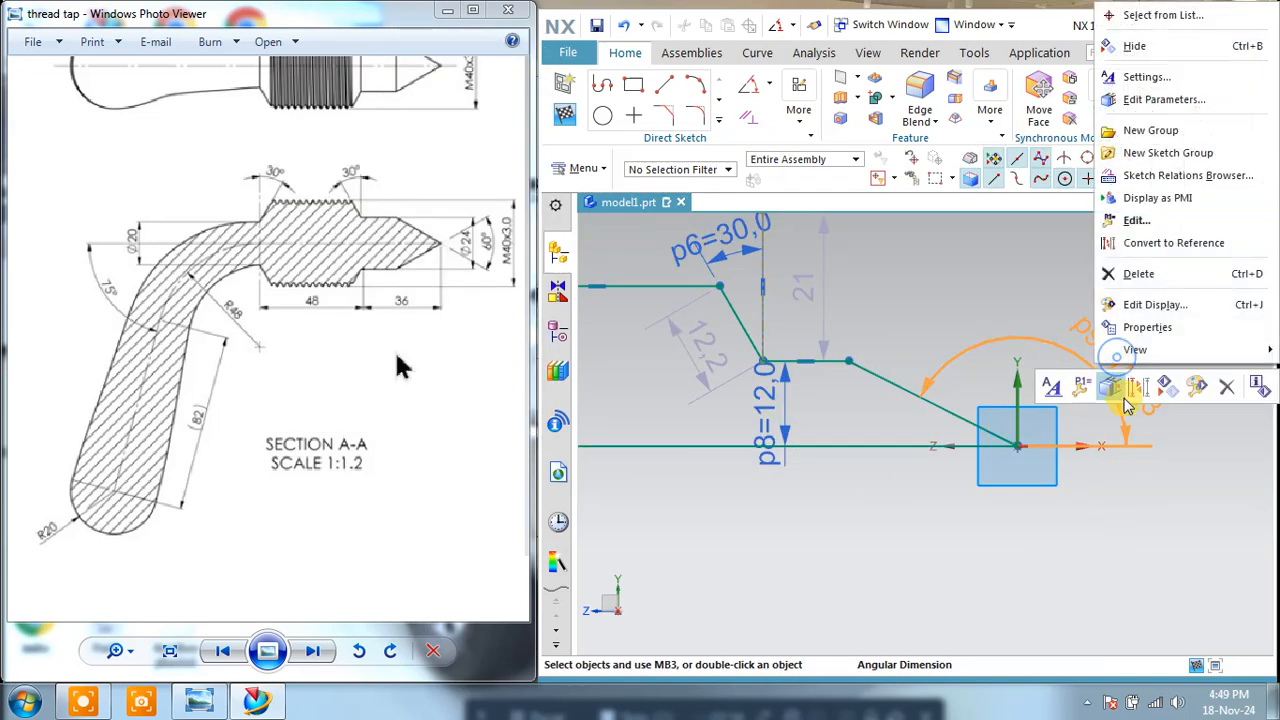
left_click(1140, 271)
left_click(907, 391)
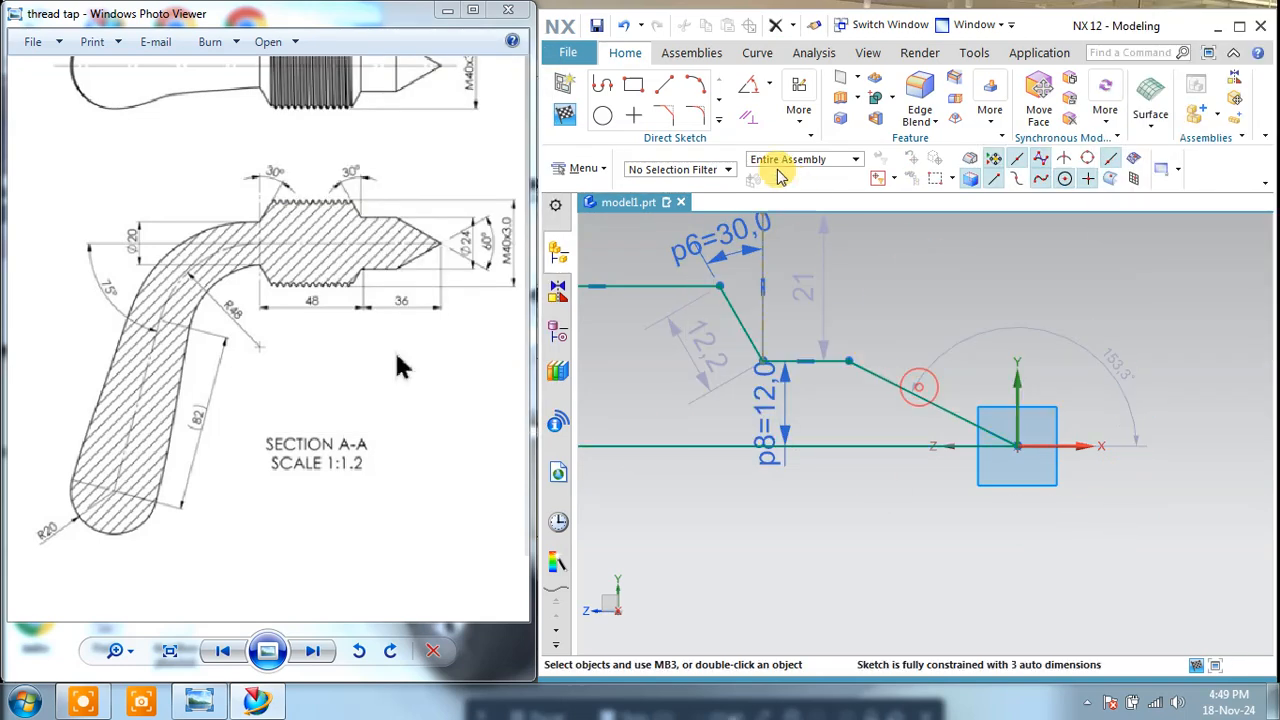
Step: Add a 30° acute angular dimension between the sloping tip line and the profile's base line
left_click(748, 84)
left_click(953, 414)
left_click(893, 447)
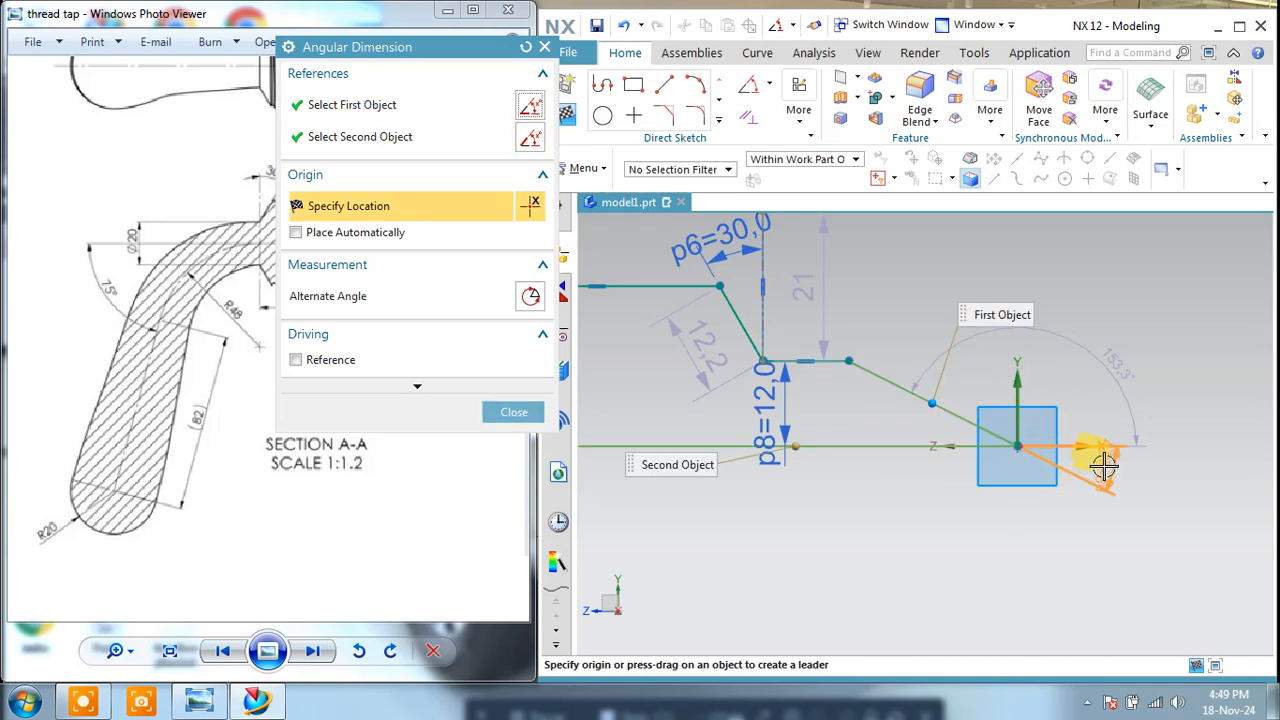
left_click(1104, 463)
type("3")
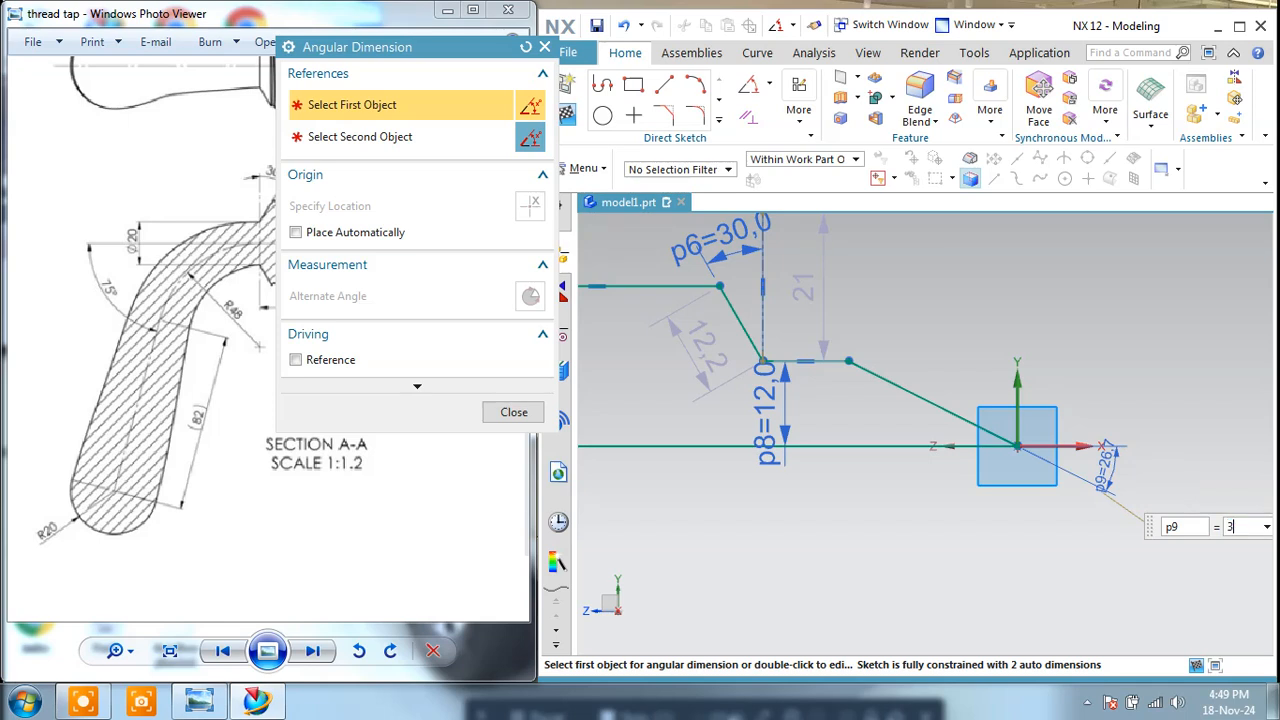
type("0")
key("Return")
left_click(513, 412)
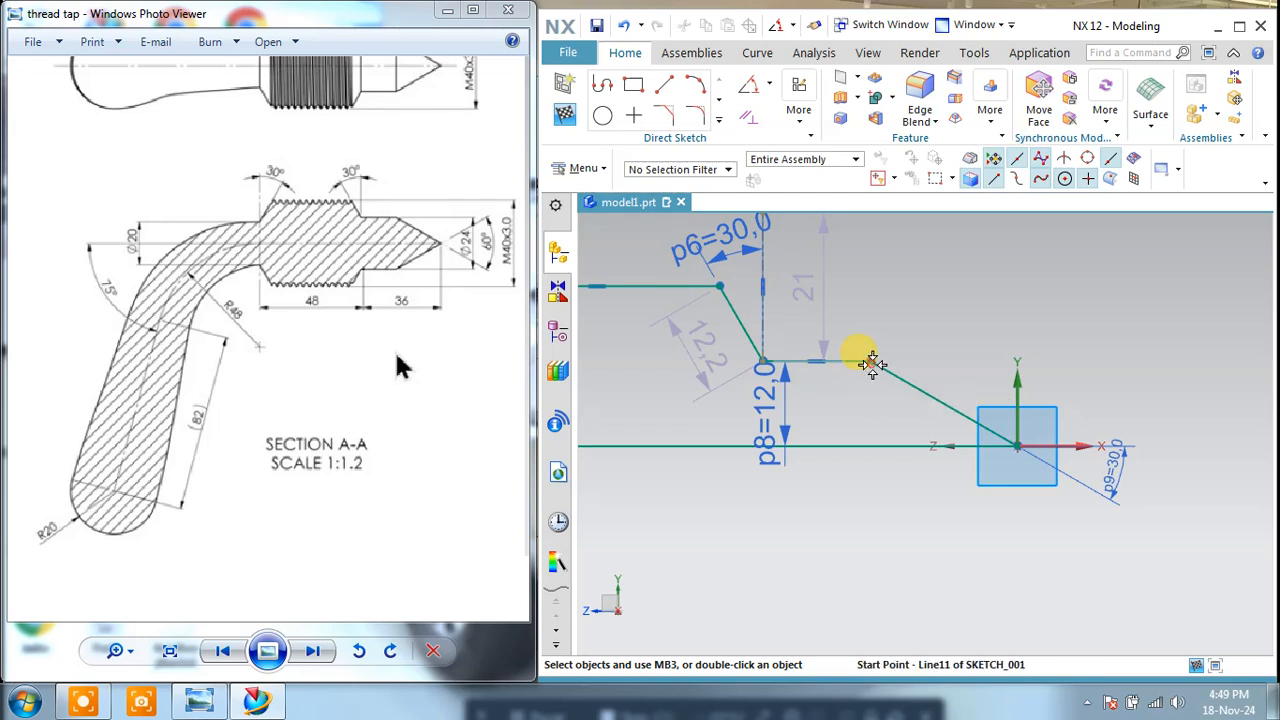
Step: Check the dimensioned half-profile against the handle path and finish the sketch
scroll(915, 406, "down", 3)
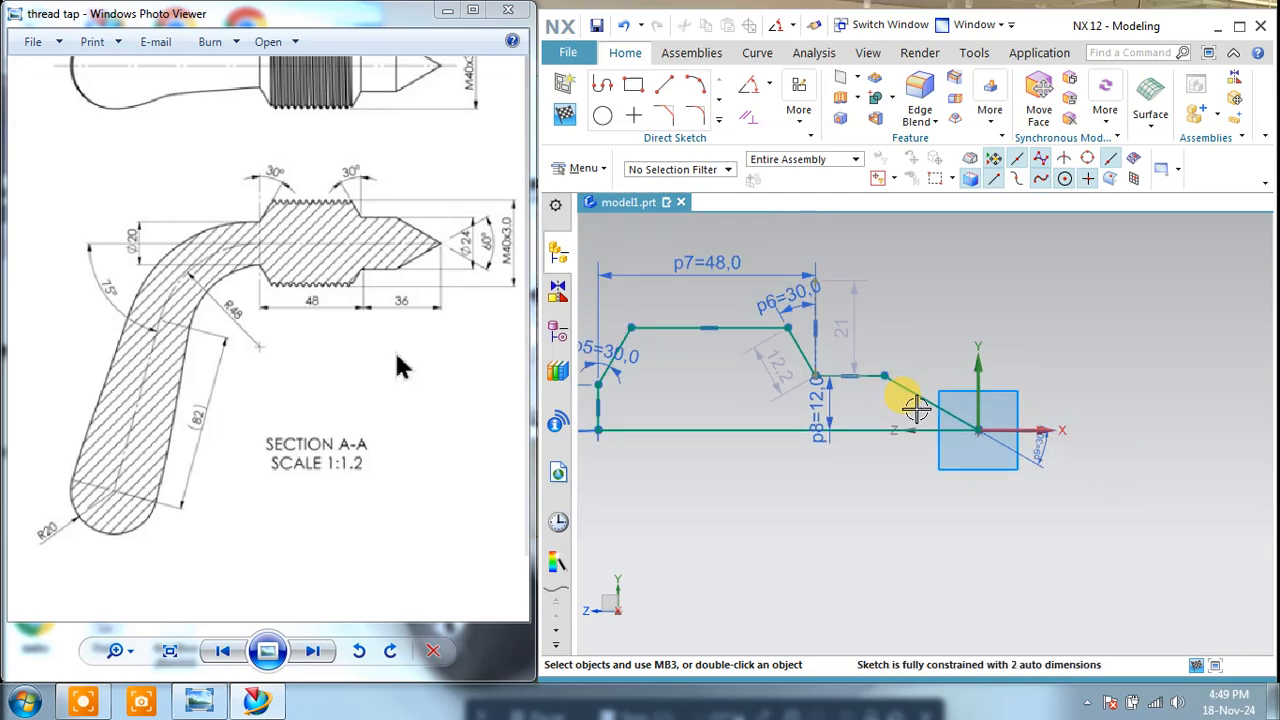
scroll(1003, 412, "up", 3)
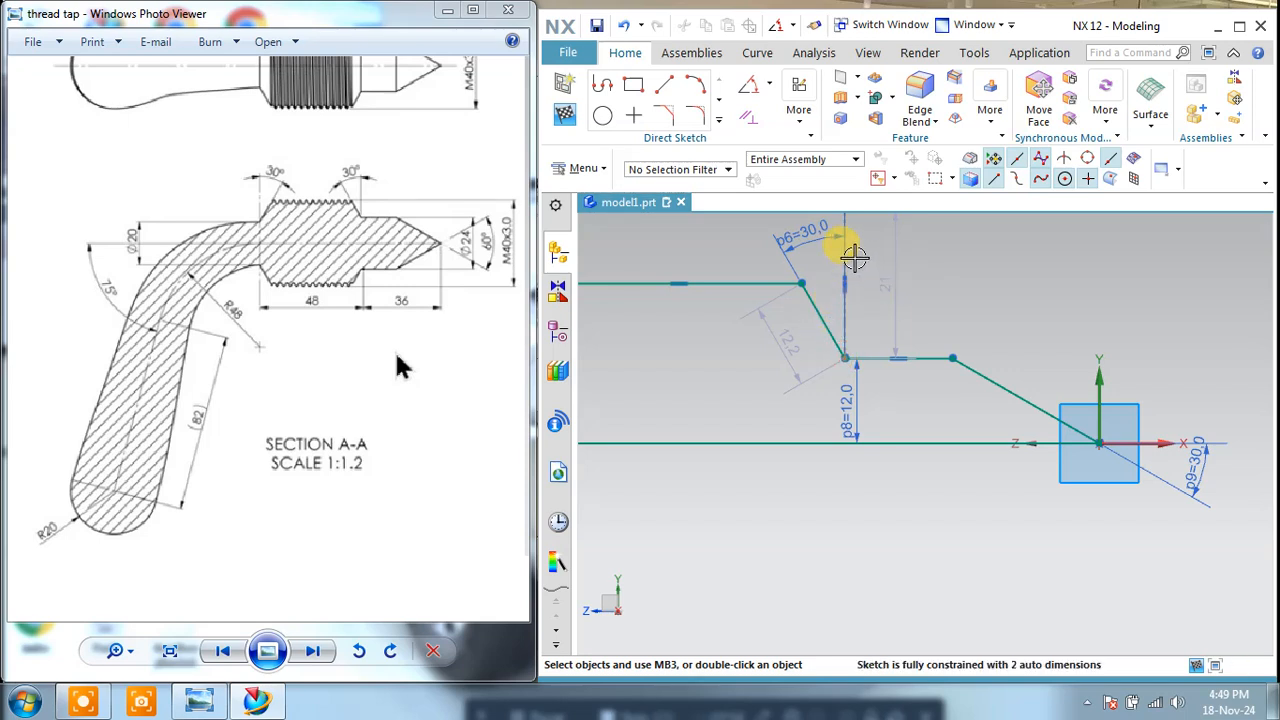
scroll(960, 300, "down", 2)
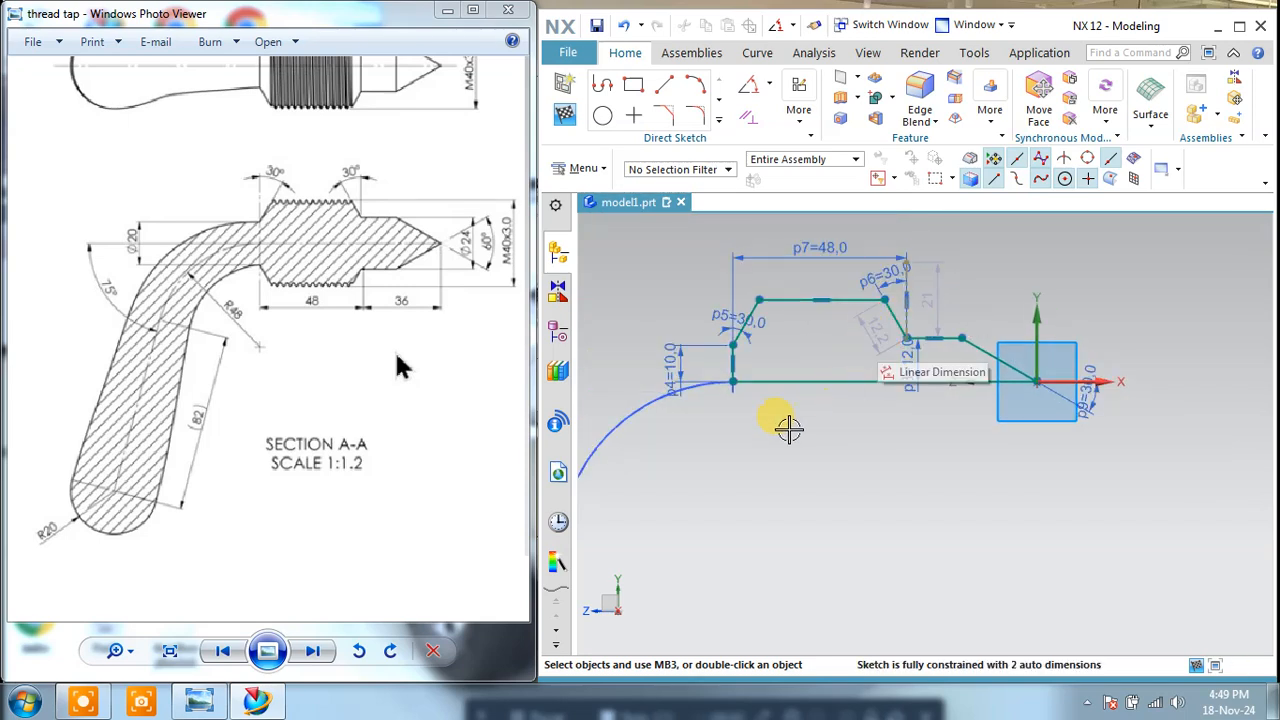
scroll(783, 412, "up", 1)
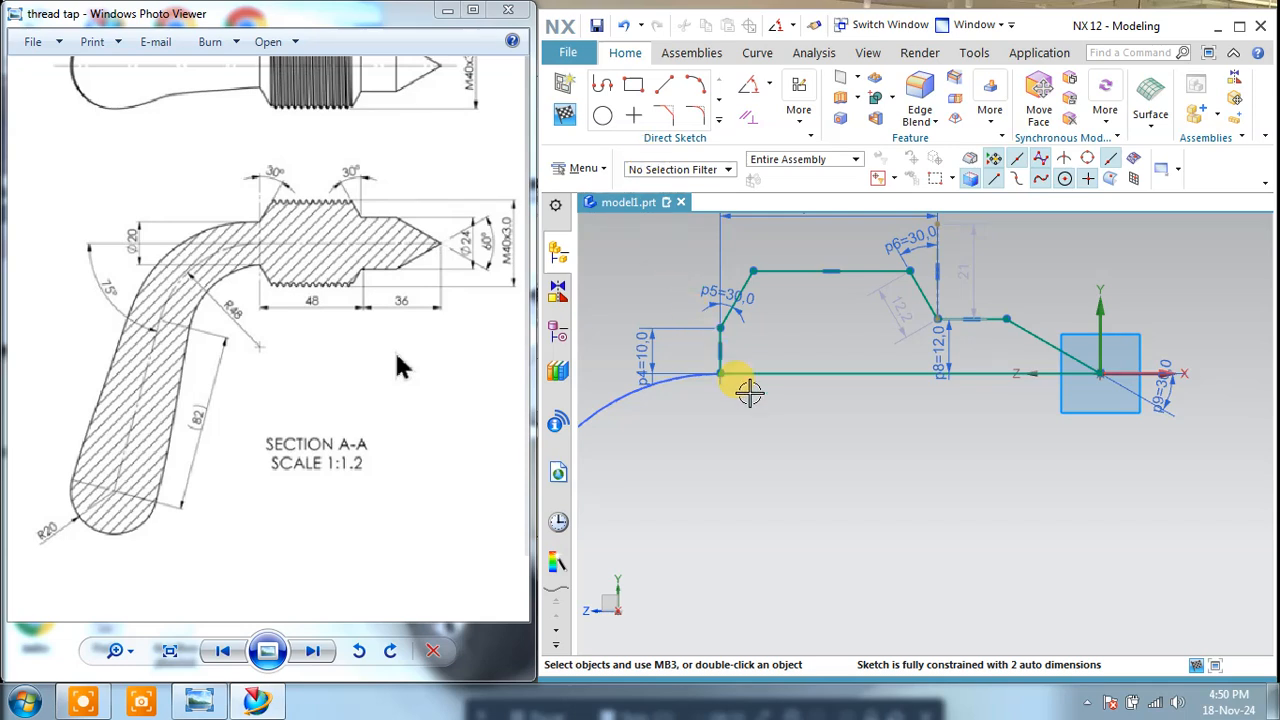
mouse_move(749, 392)
middle_mouse_down("shift")
mouse_move(812, 404)
mouse_move(825, 371)
middle_mouse_up("shift")
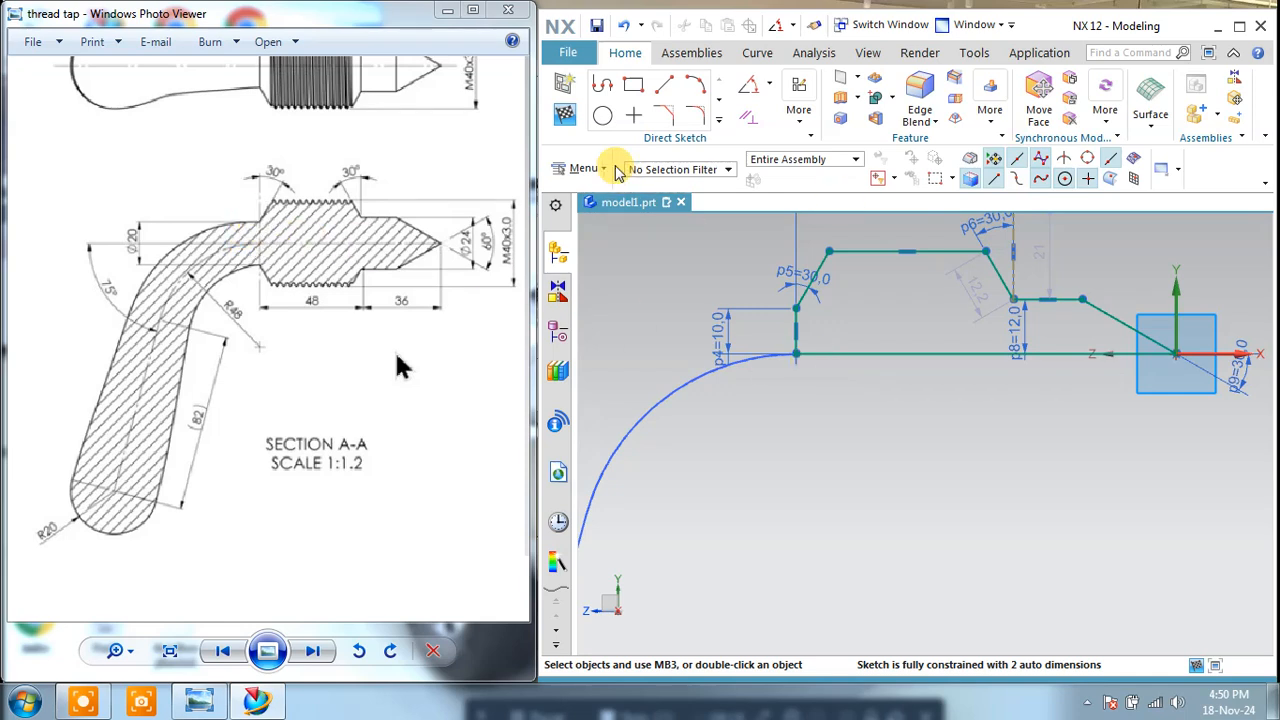
left_click(567, 116)
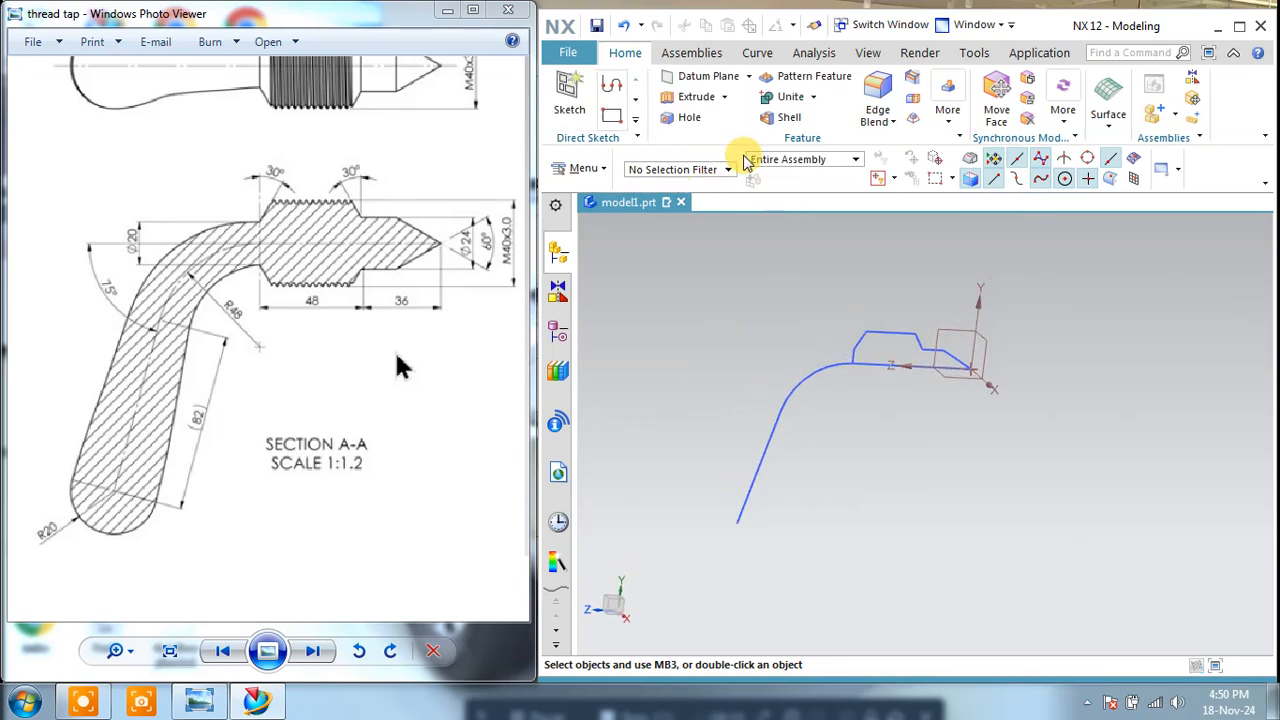
Step: Revolve the closed half-profile of the threaded head and cone tip 360° about its base line
left_click(724, 97)
left_click(705, 144)
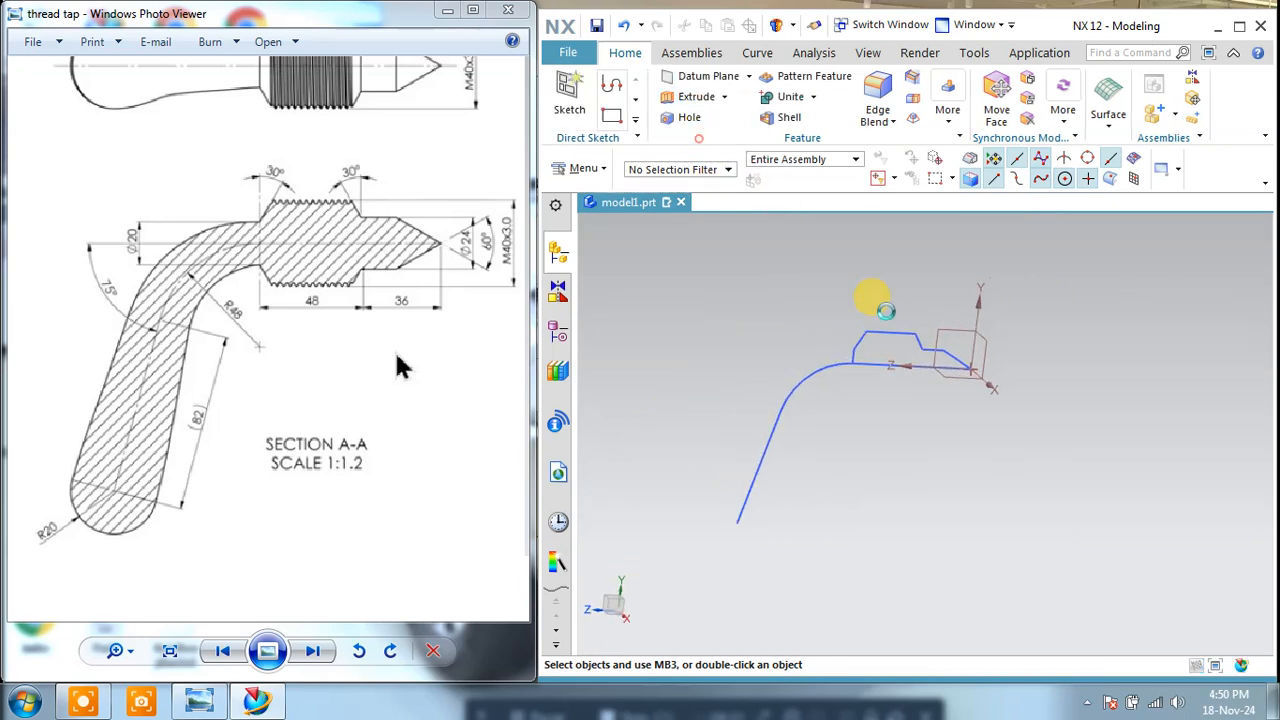
left_click(889, 328)
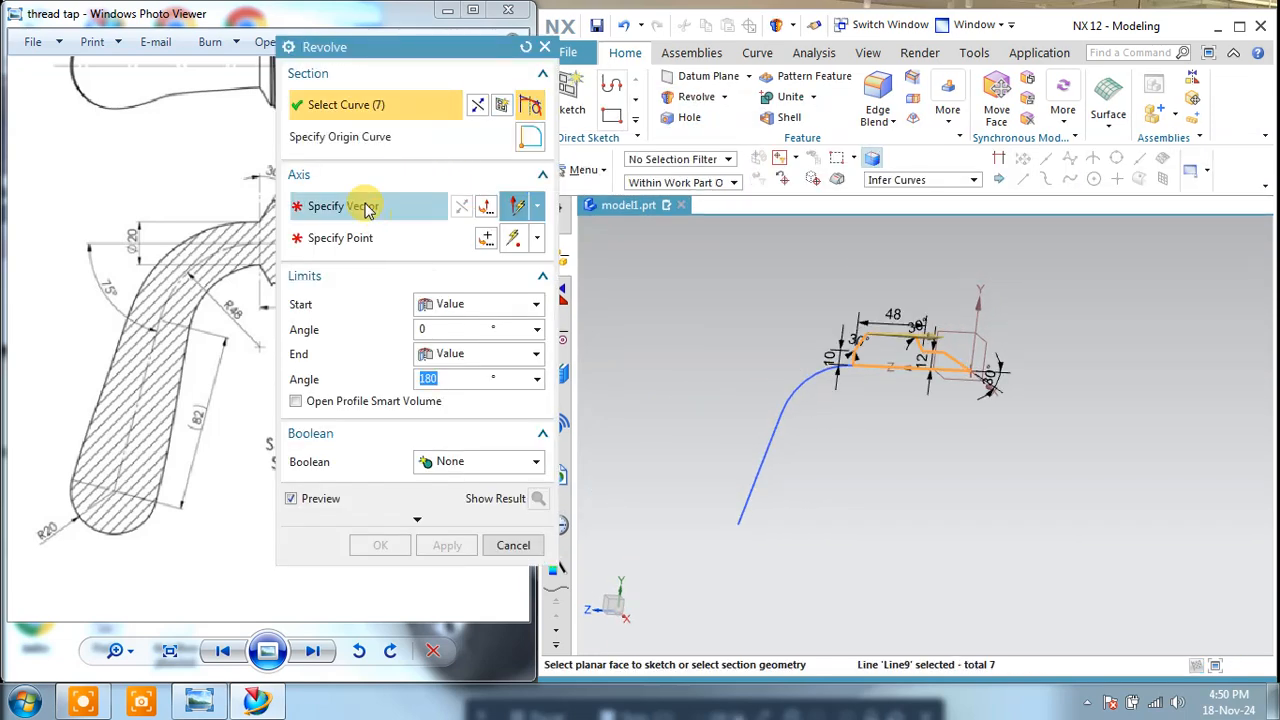
left_click(363, 206)
scroll(872, 380, "up", 3)
left_click(864, 317)
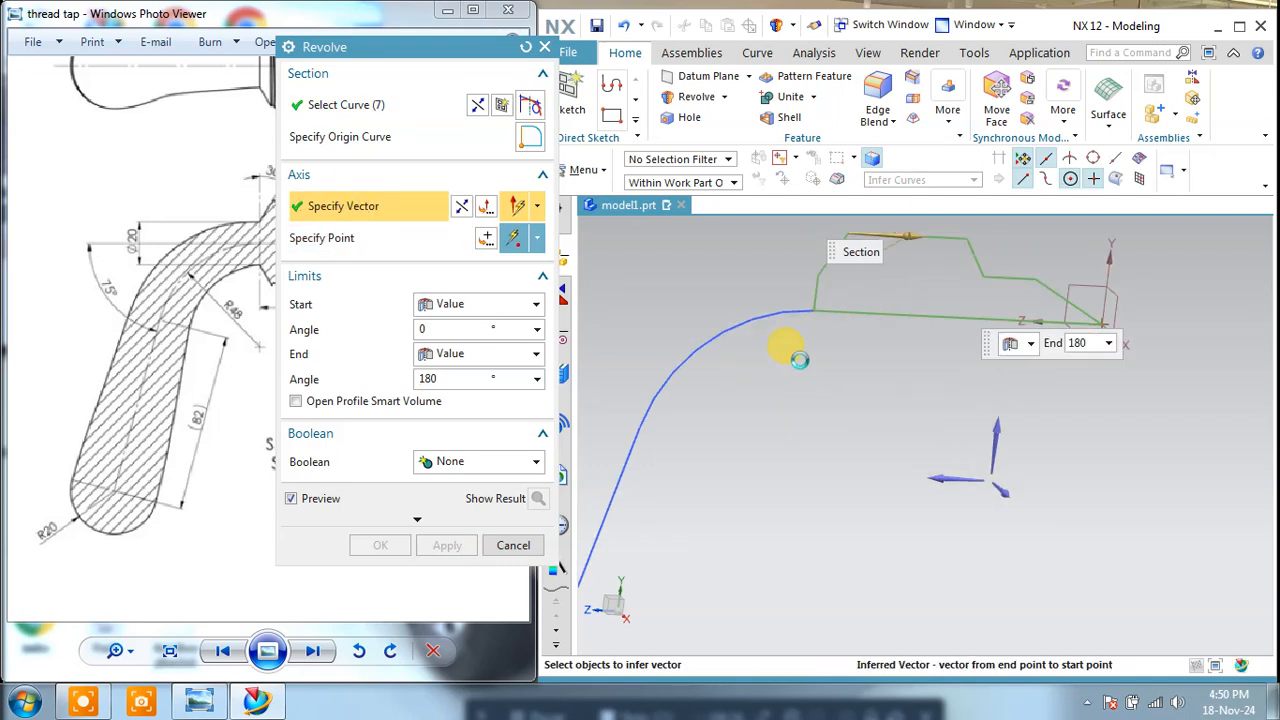
middle_click_drag(942, 404, 975, 414)
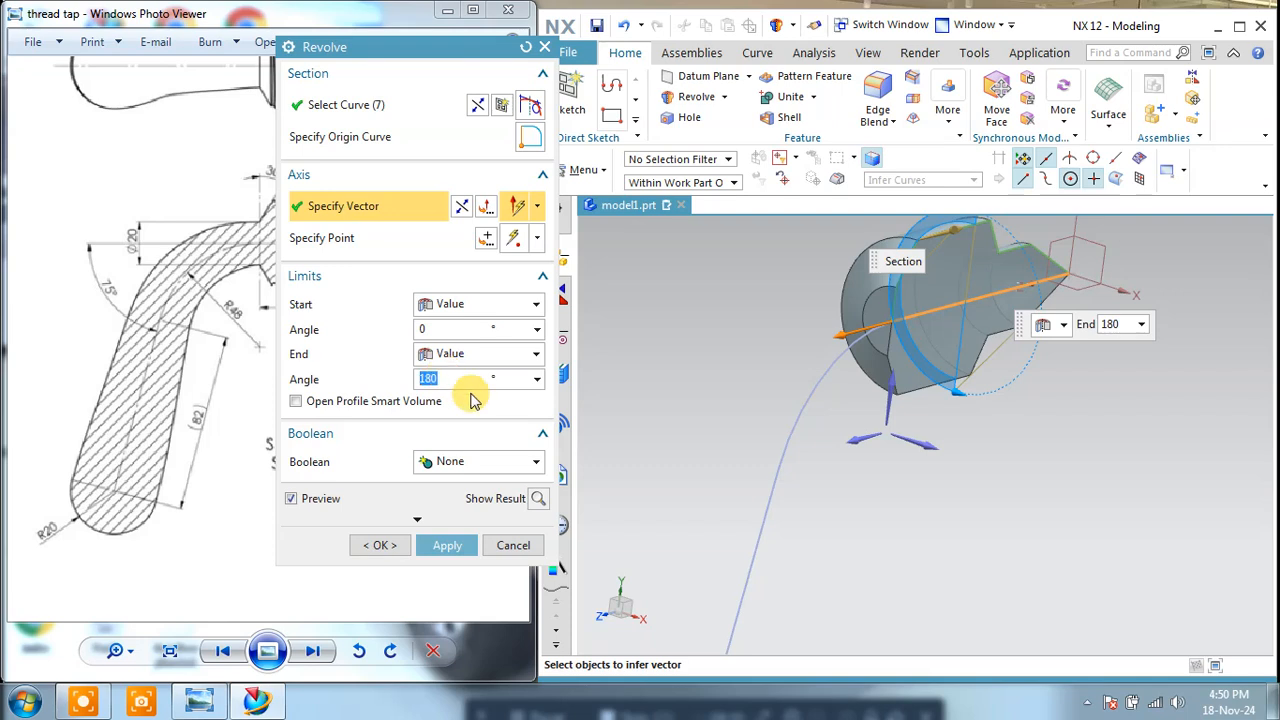
type("0")
key("Return")
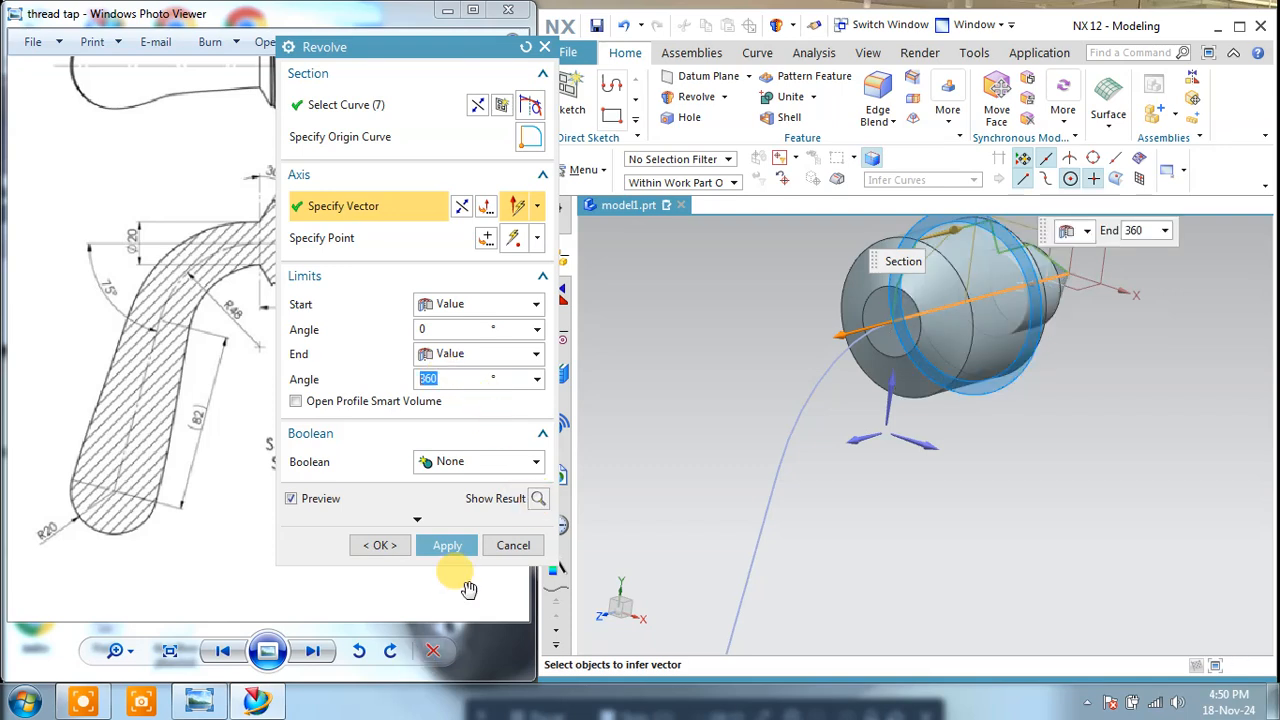
left_click(445, 545)
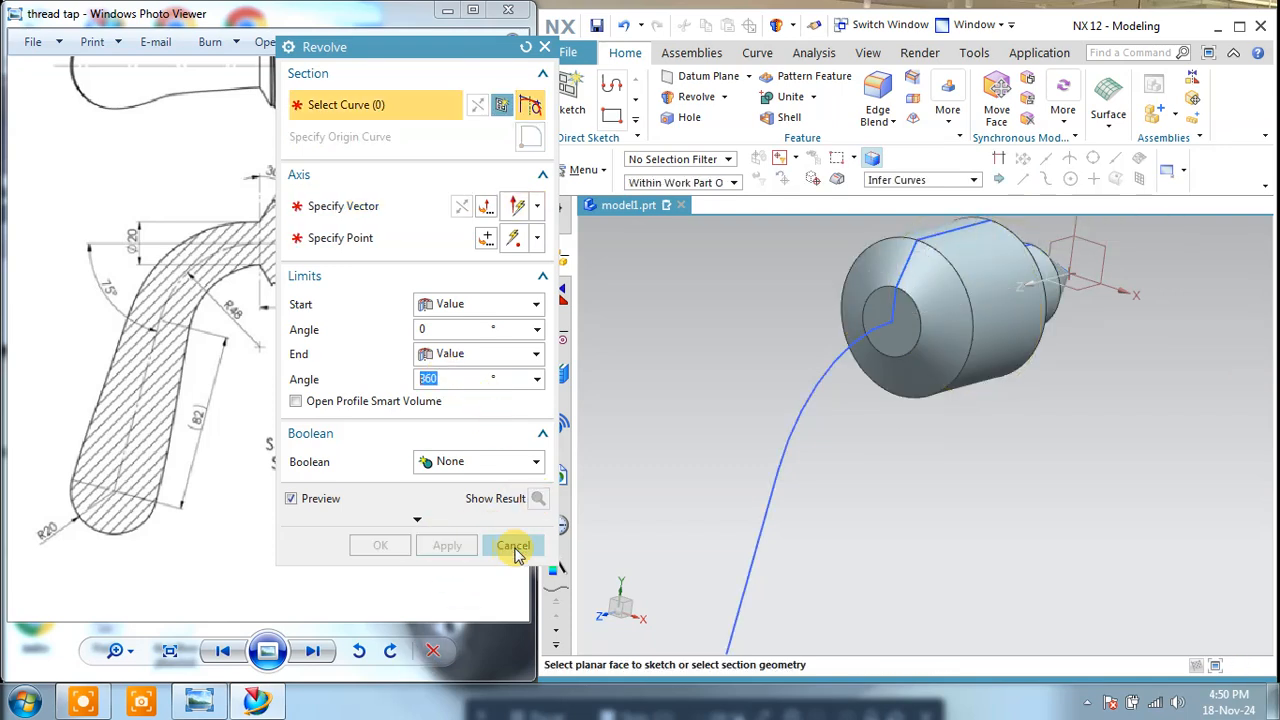
left_click(509, 545)
Step: Start a new sketch on the vertical datum plane that contains the handle path and the head's axis
middle_click_drag(909, 460, 878, 340)
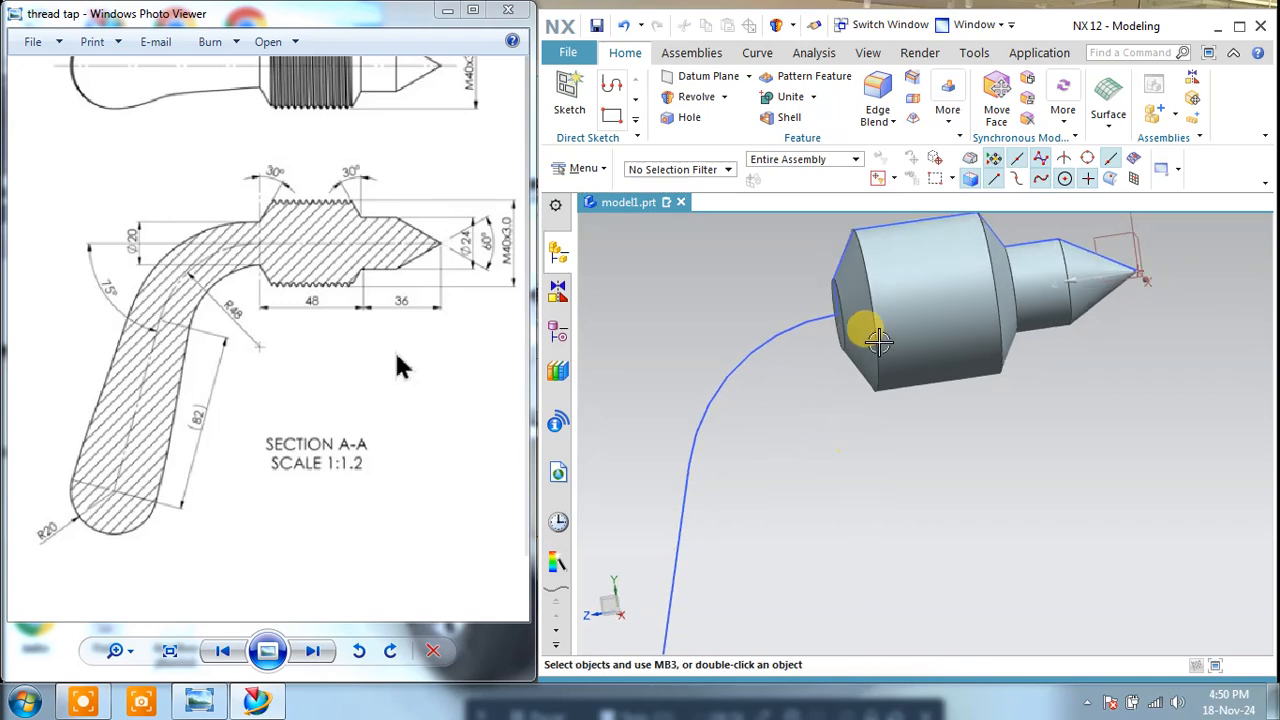
left_click(836, 252)
middle_click_drag(840, 263, 886, 320)
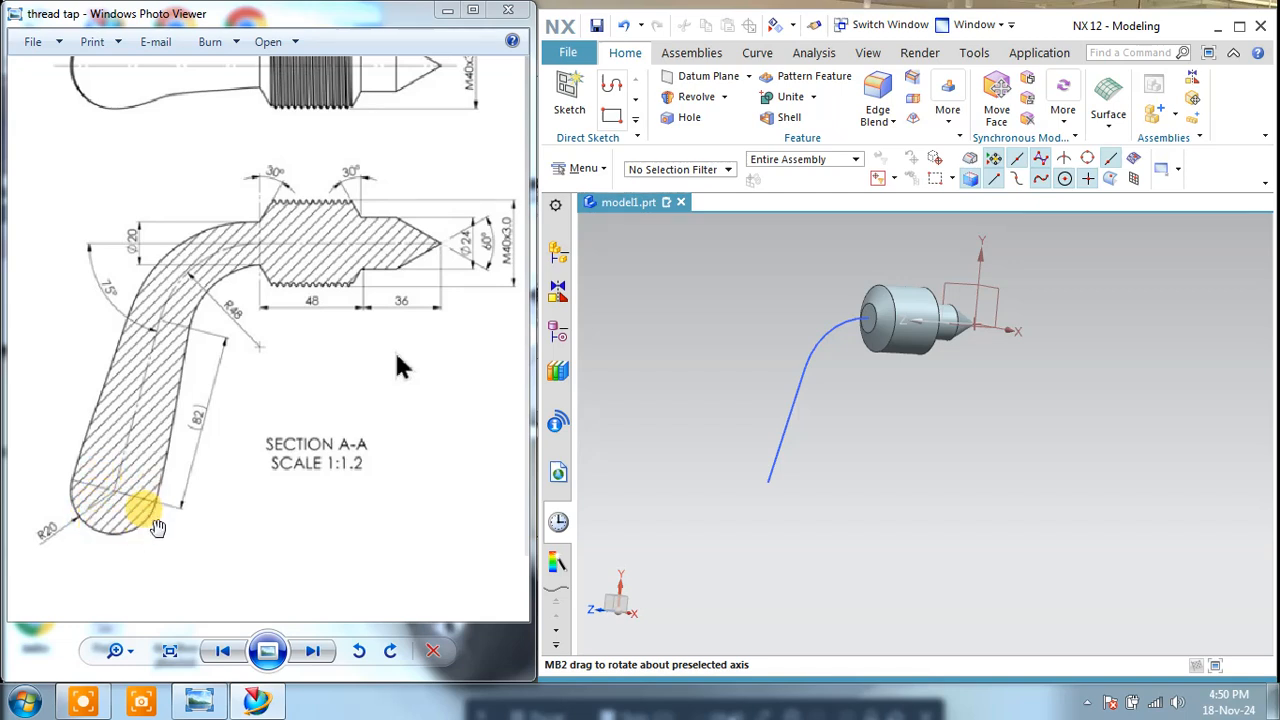
left_click(565, 88)
mouse_move(943, 386)
middle_mouse_down()
mouse_move(940, 414)
mouse_move(947, 287)
middle_mouse_up()
left_click(947, 287)
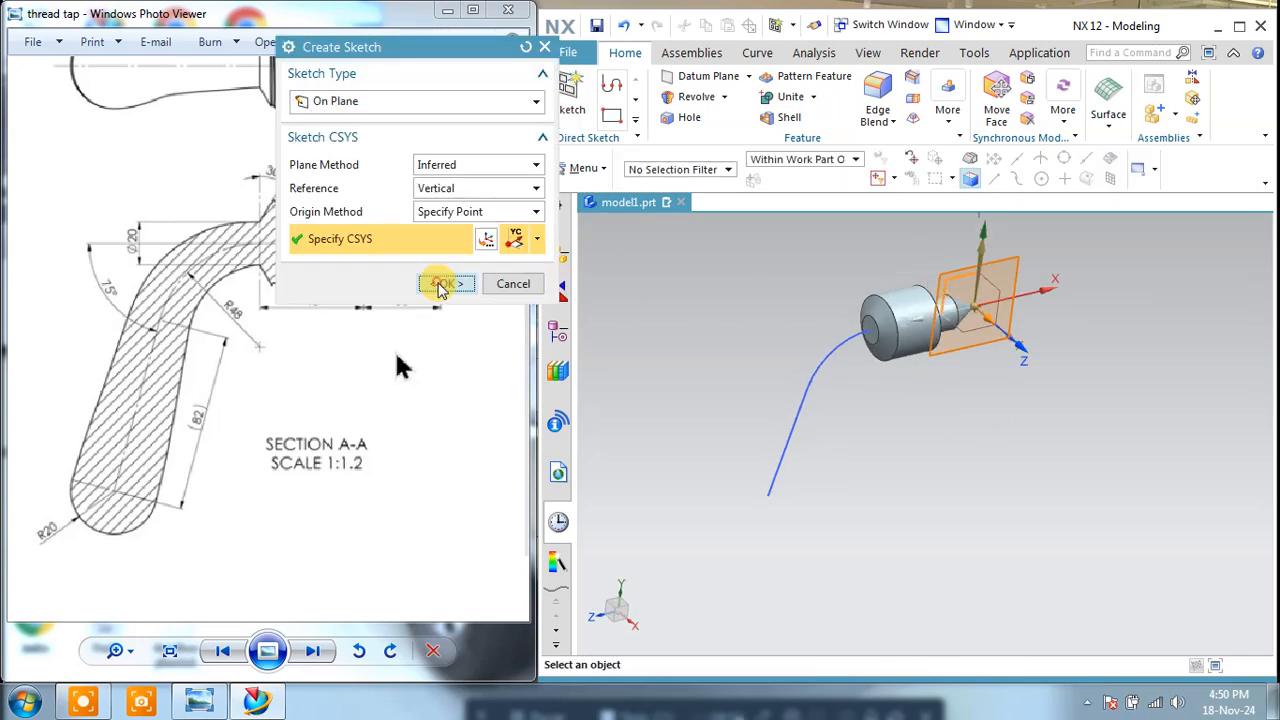
left_click(446, 283)
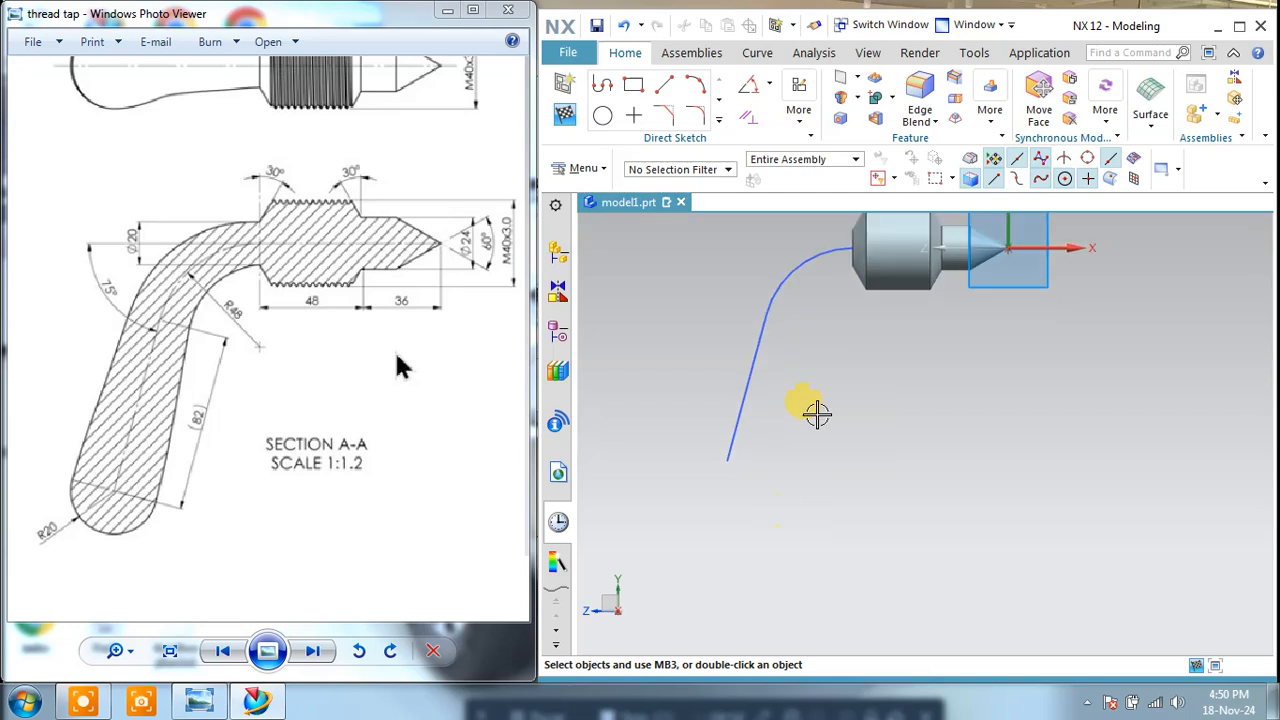
Step: Draw two lines from the handle path's free end: one about 30.2 mm perpendicular to it and one about 28.4 mm extending it
left_click(664, 85)
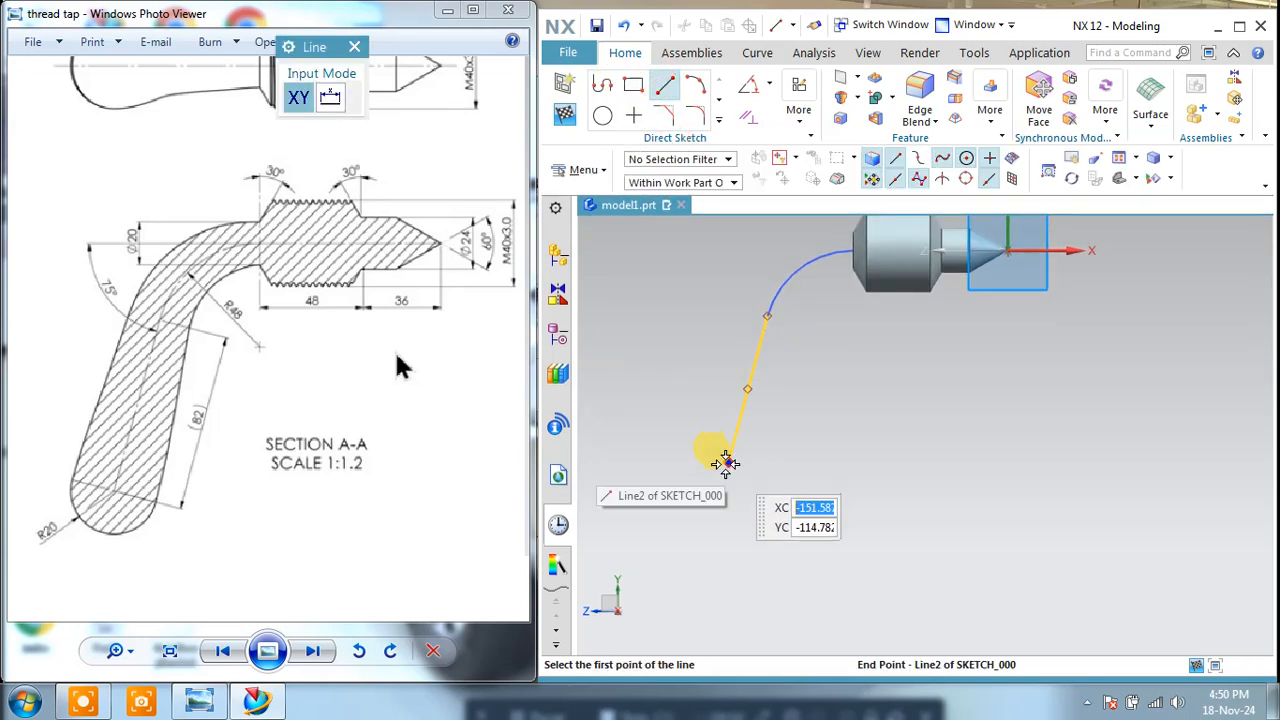
left_click(726, 462)
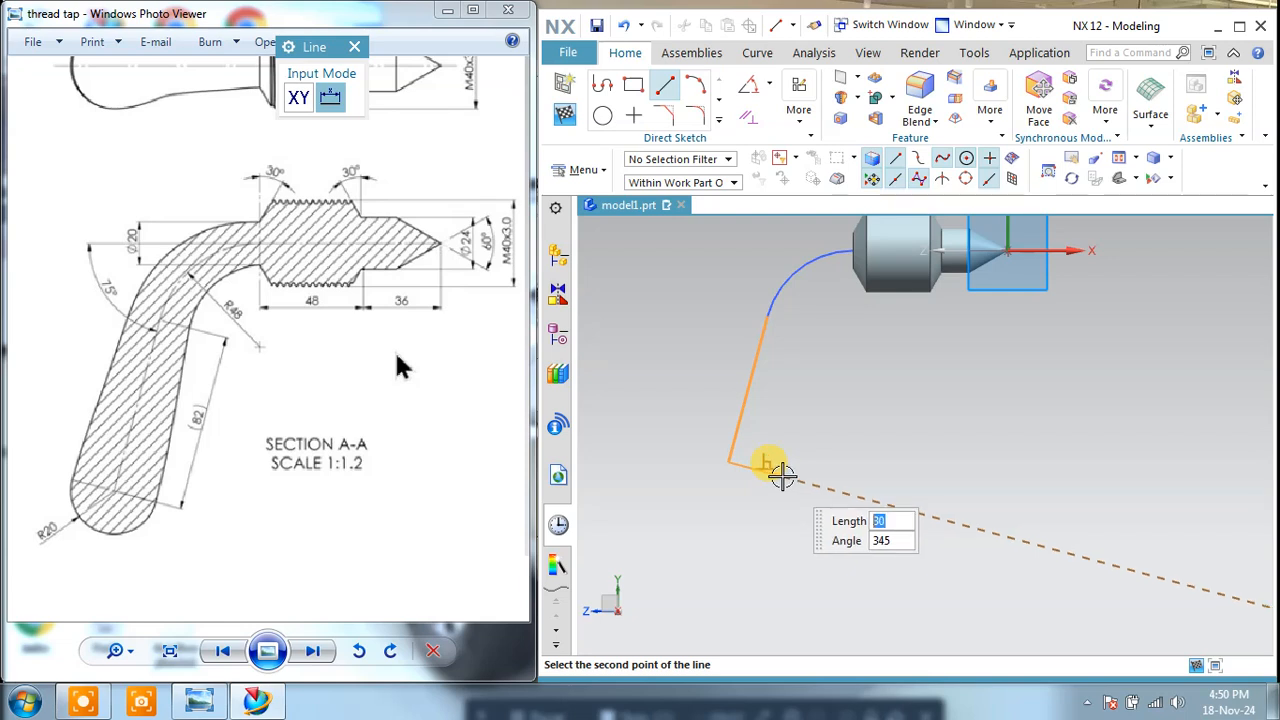
left_click(782, 476)
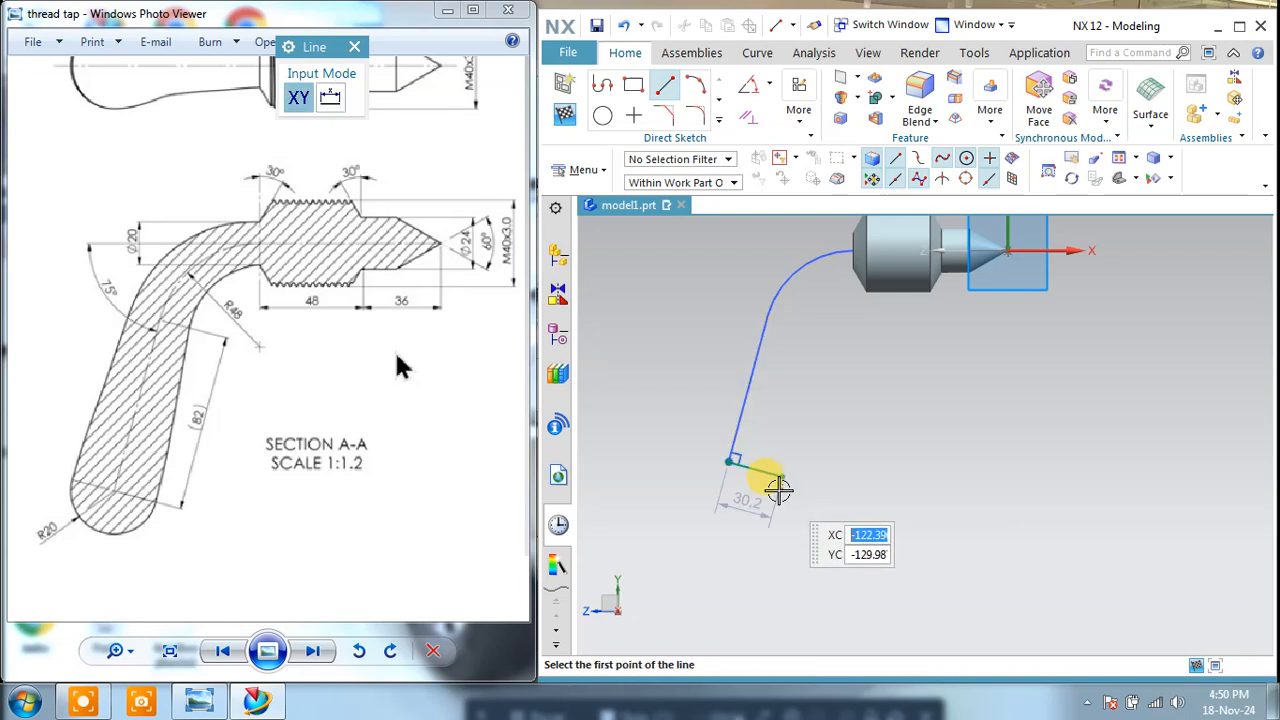
key("Escape")
left_click(664, 85)
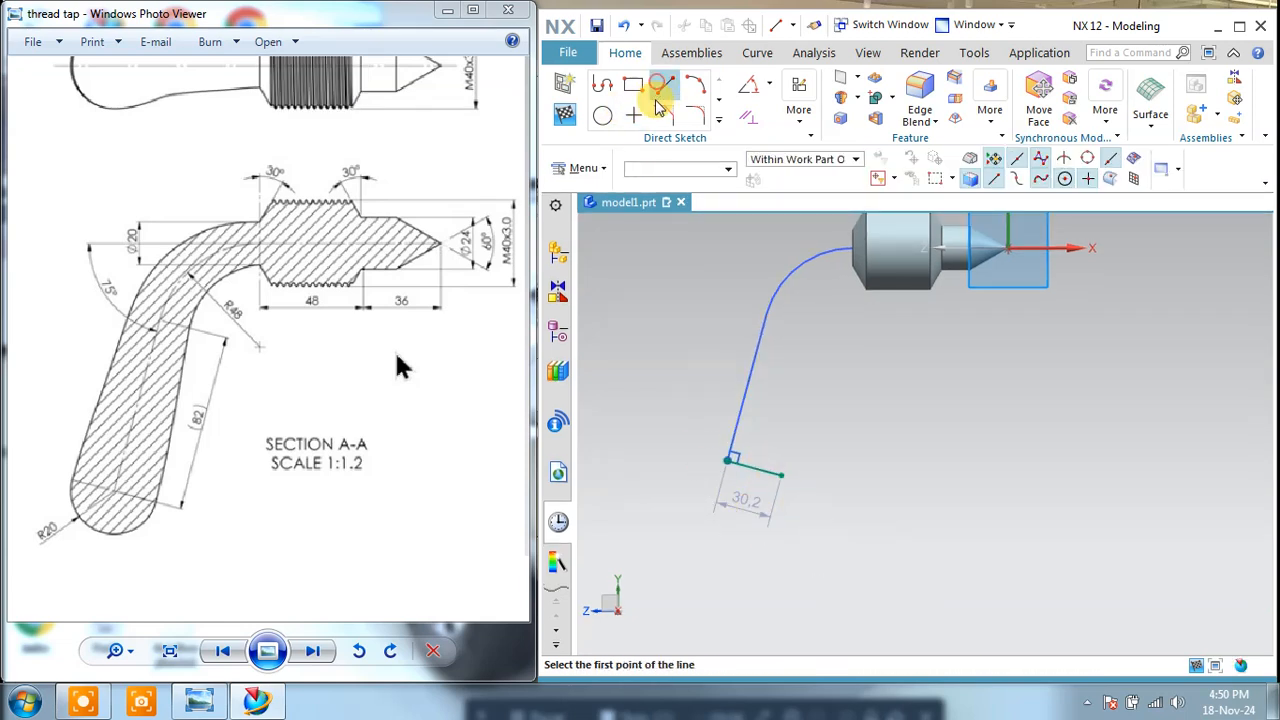
left_click(729, 461)
type("30")
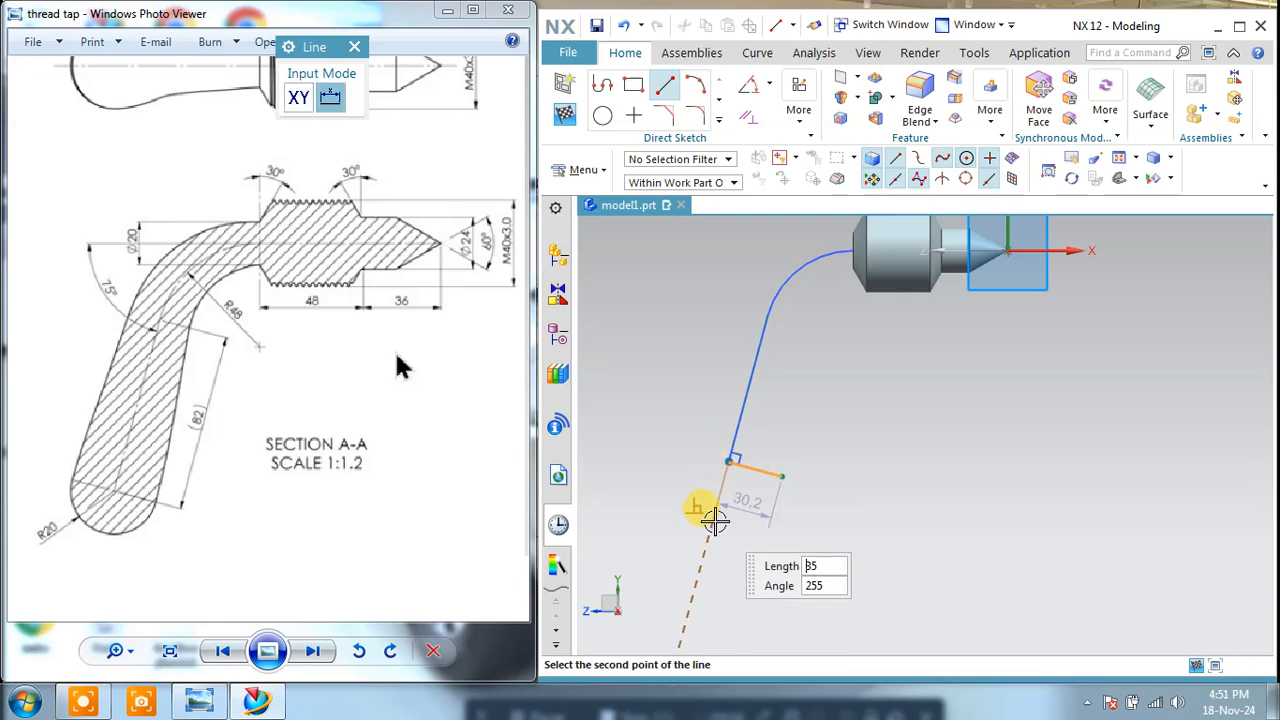
key("Return")
key("Escape")
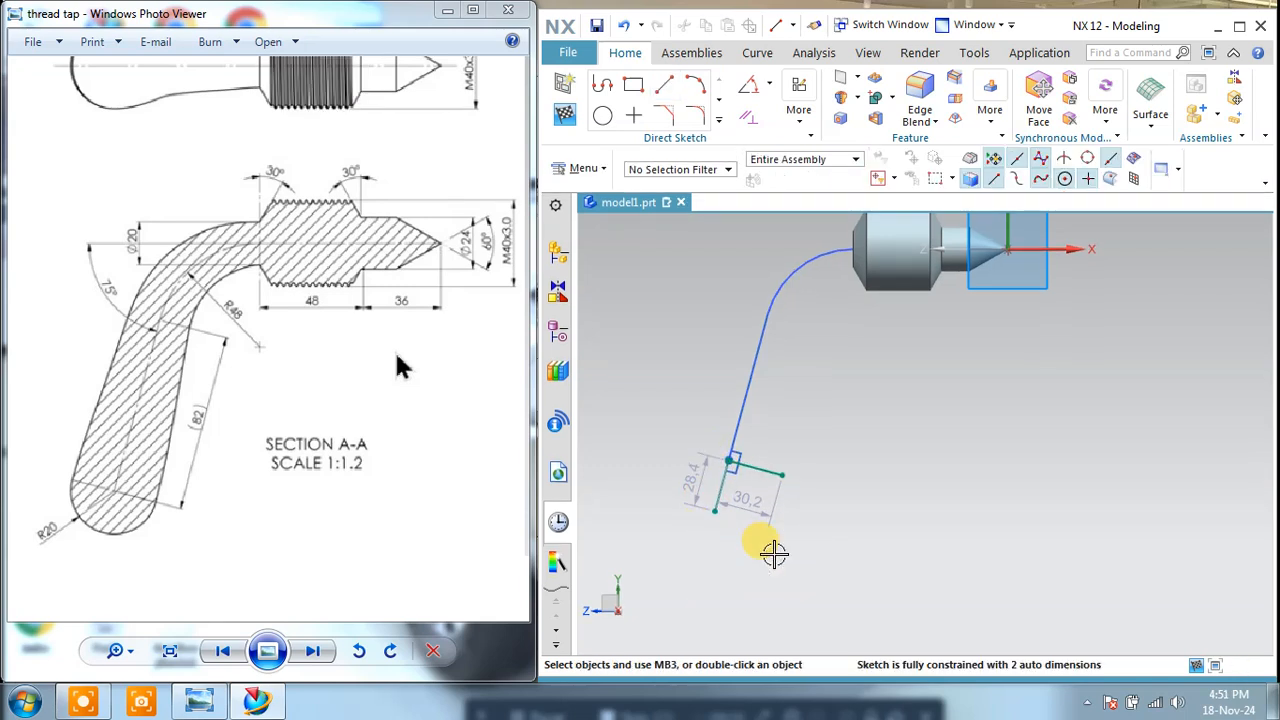
Step: Close the sector at the handle's end with an arc of about 27.8 mm radius joining the two lines' free ends
left_click(695, 85)
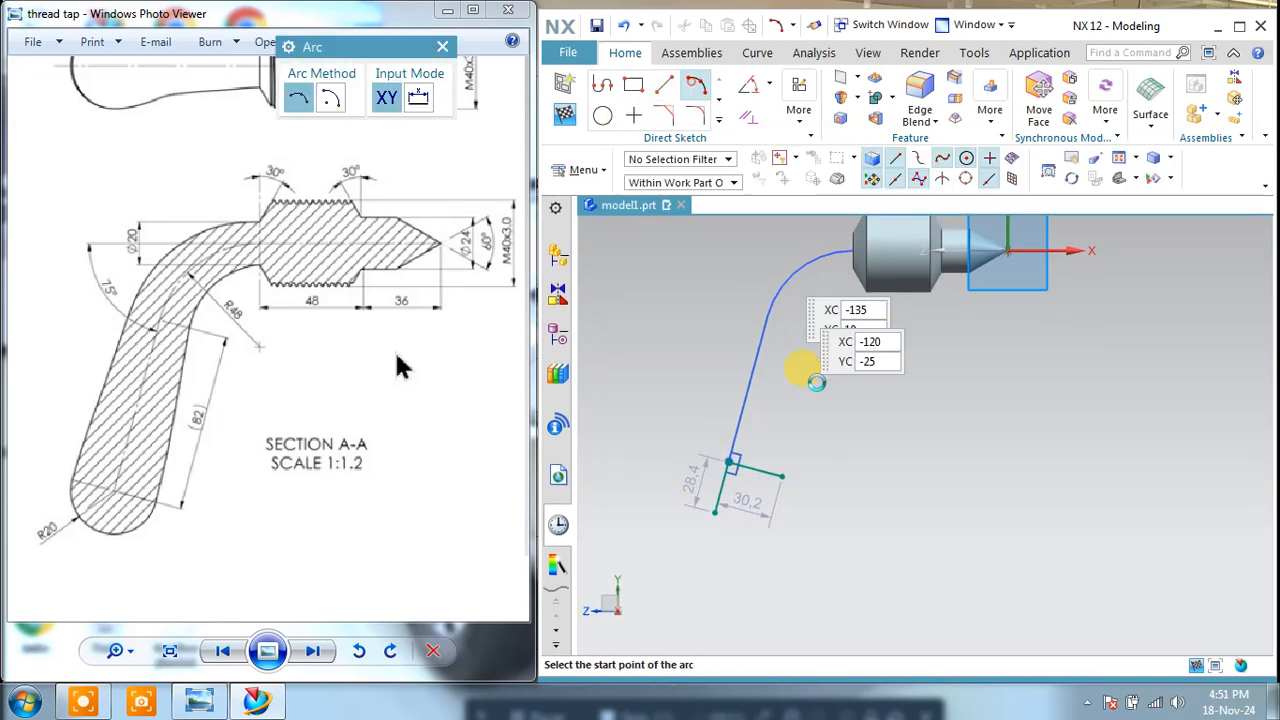
left_click(714, 513)
scroll(760, 504, "up", 3)
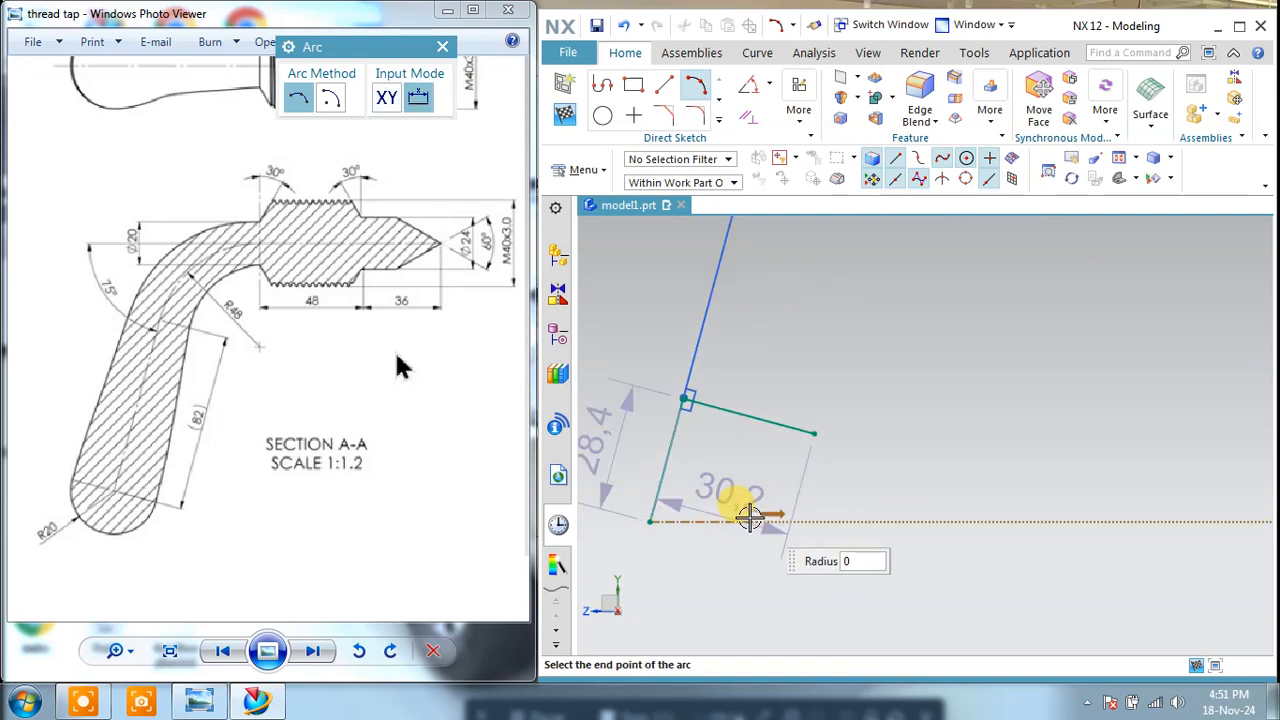
left_click(814, 433)
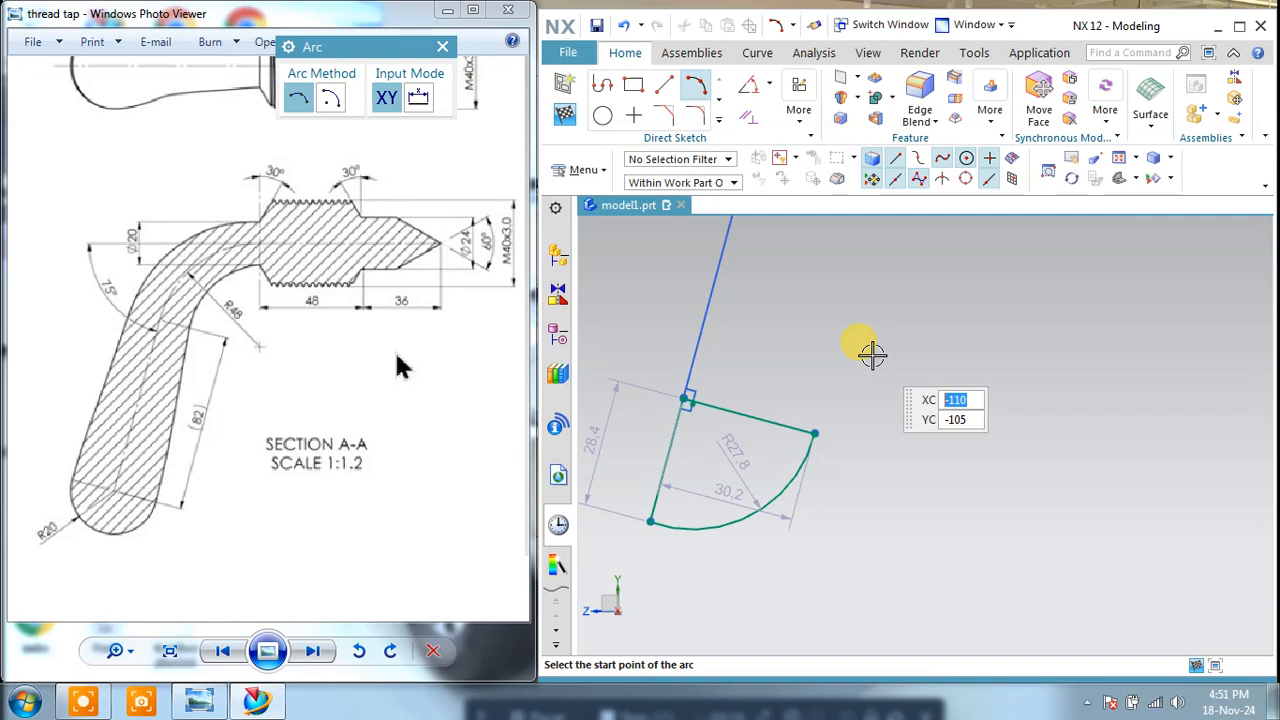
right_click(872, 355)
left_click(800, 272)
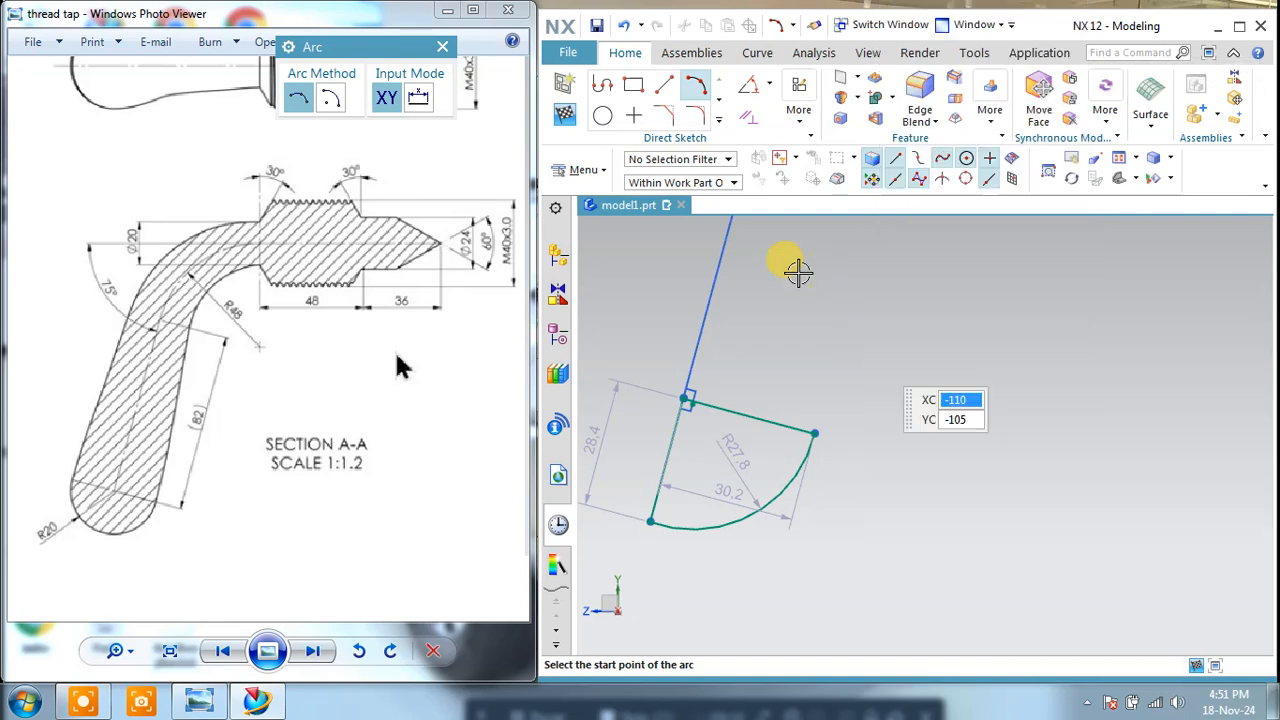
key("Escape")
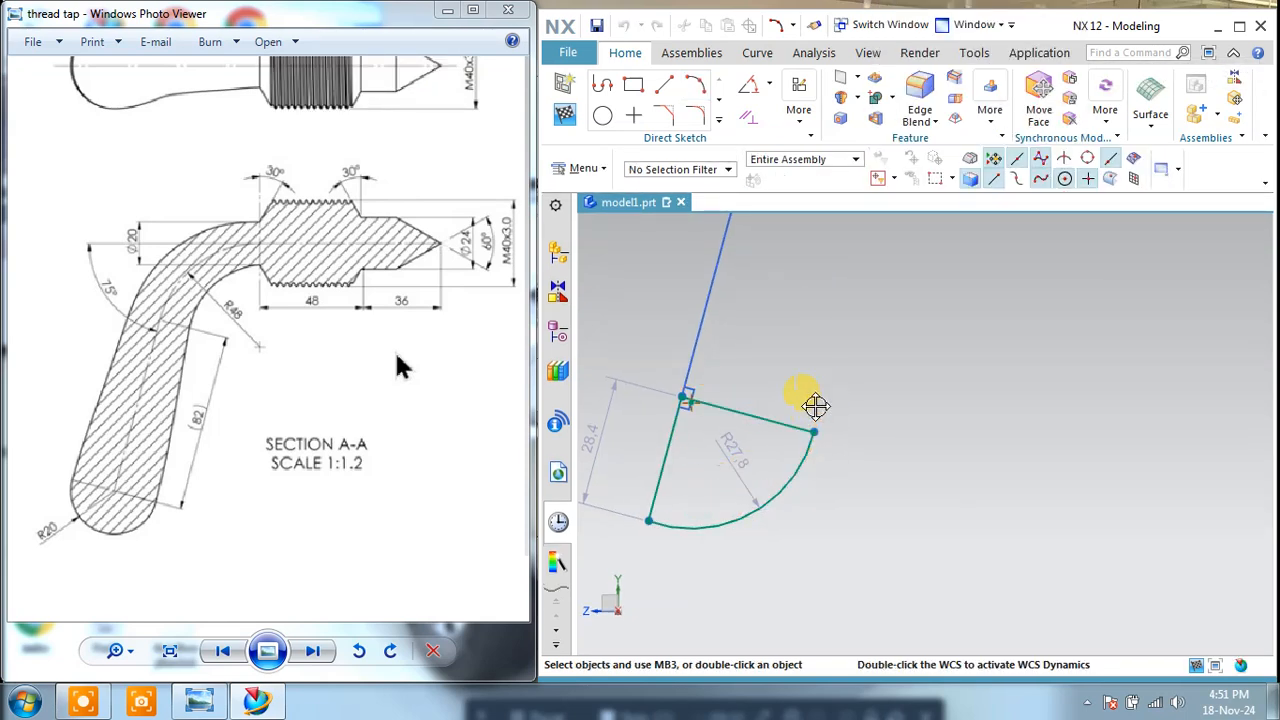
Step: Set the arc's radius and the length of the line extending the handle path to 20 mm each
double_click(737, 453)
type("20")
key("Return")
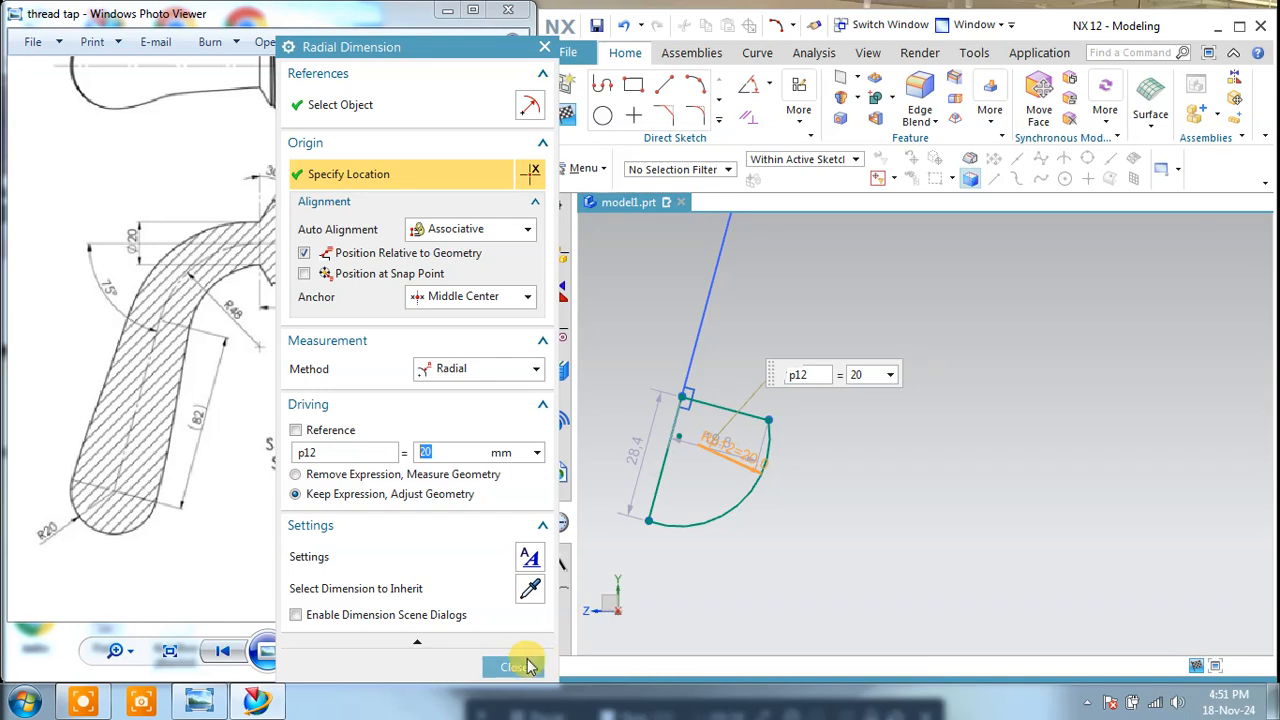
left_click(514, 667)
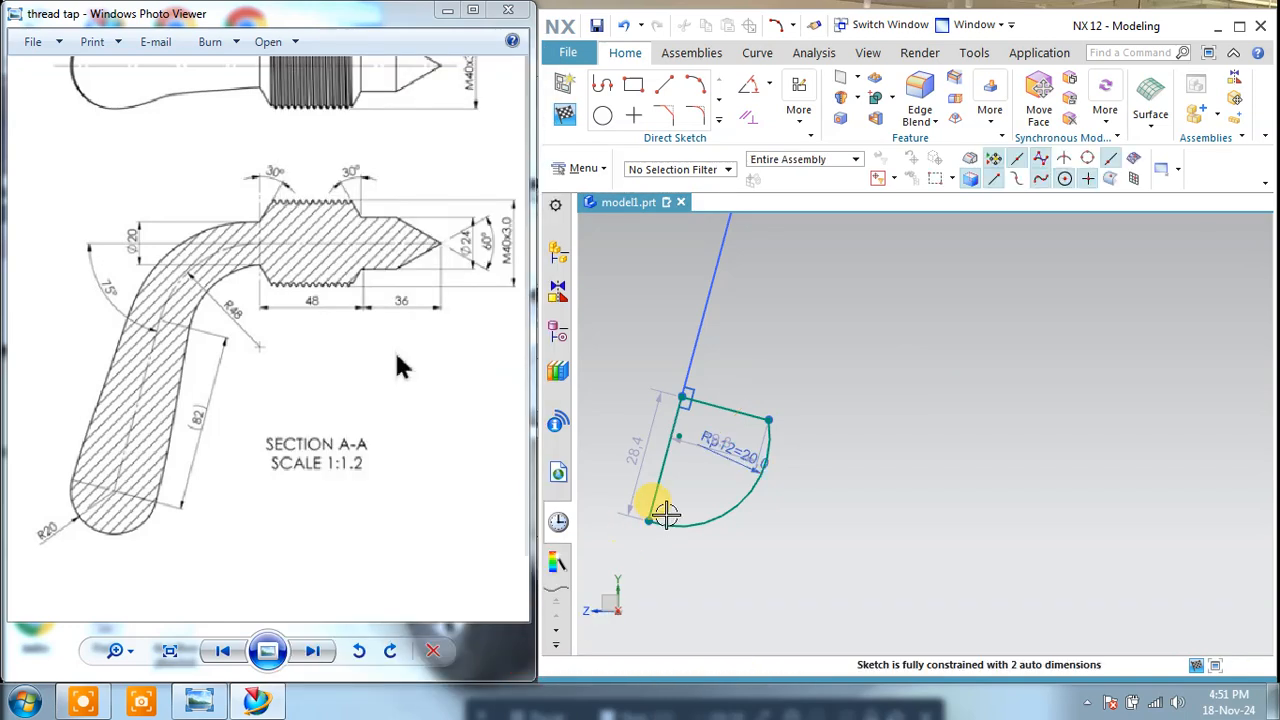
double_click(645, 452)
type("20")
key("Return")
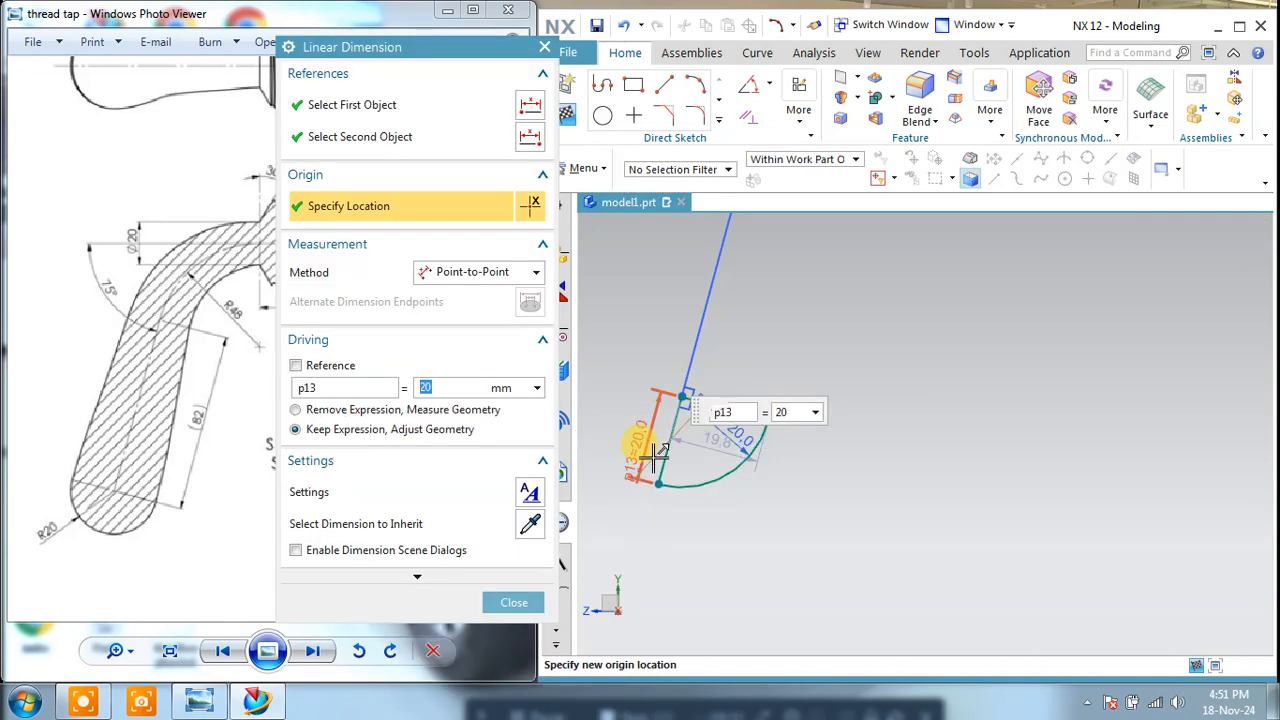
left_click(514, 602)
Step: Set the length of the line perpendicular to the handle path to 20 mm and finish the sketch
scroll(720, 420, "up", 3)
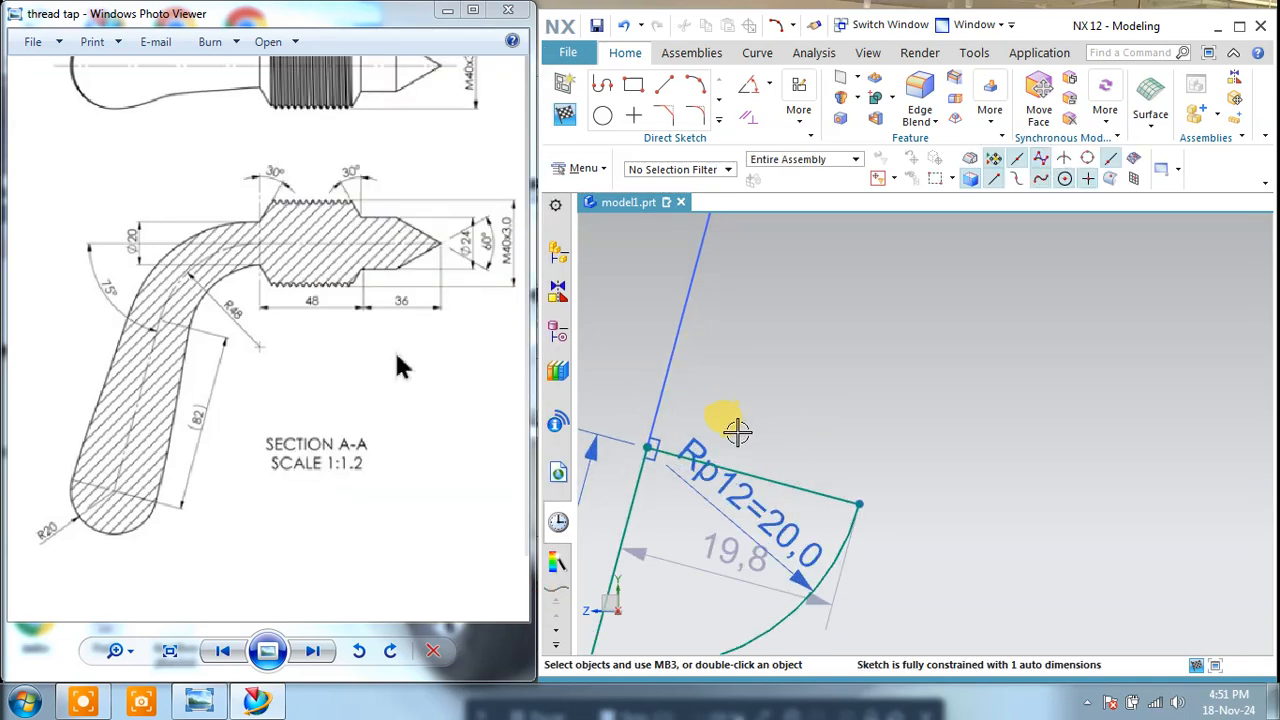
left_click_drag(731, 533, 789, 366)
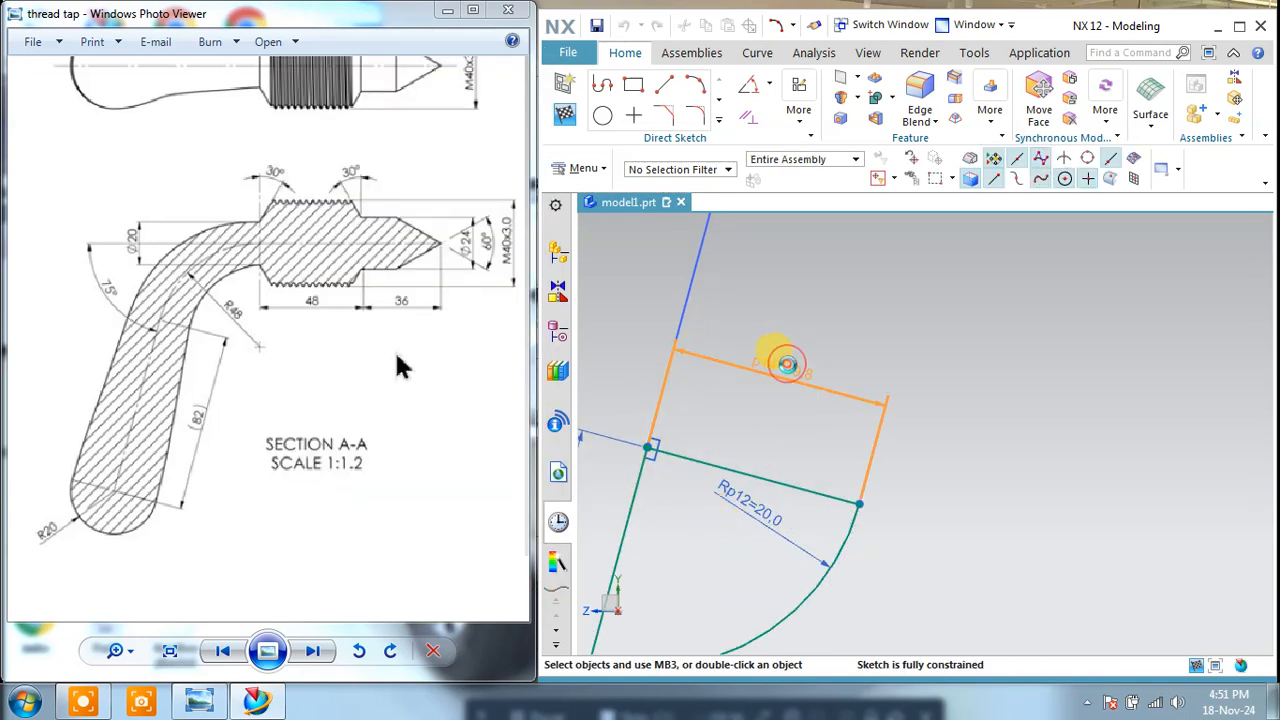
double_click(782, 364)
type("20")
key("Return")
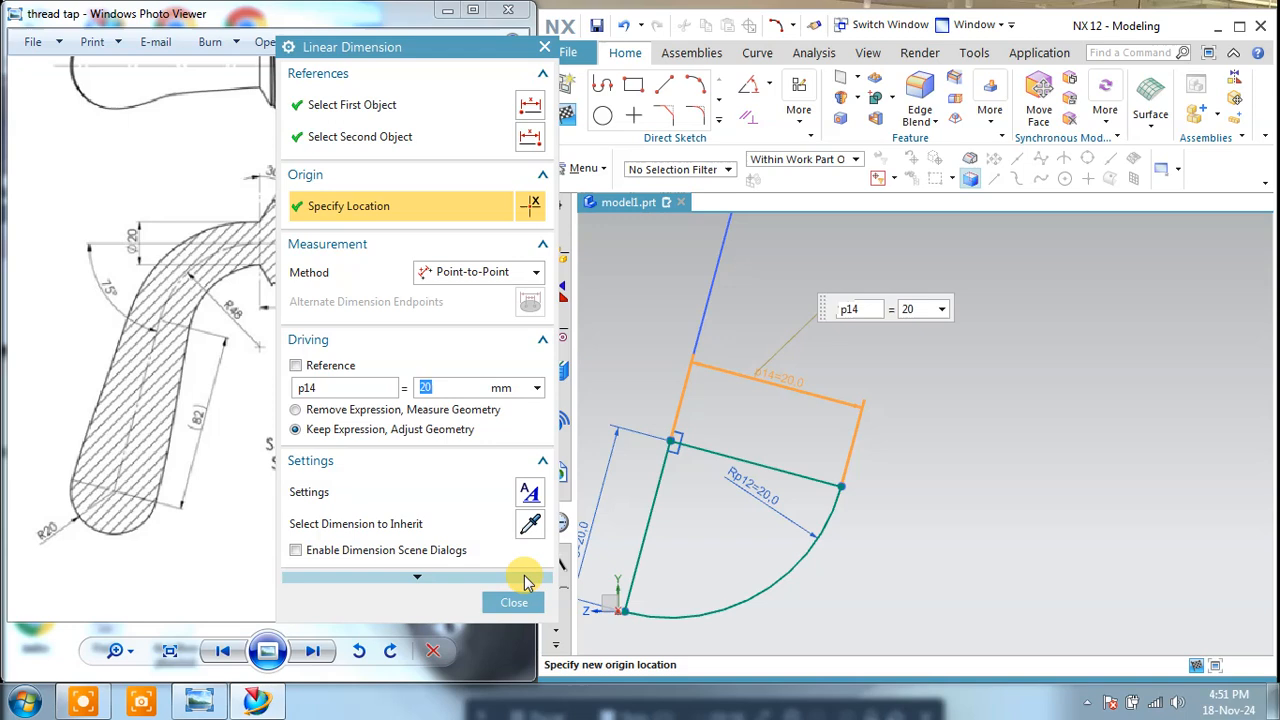
left_click(527, 608)
scroll(812, 510, "down", 3)
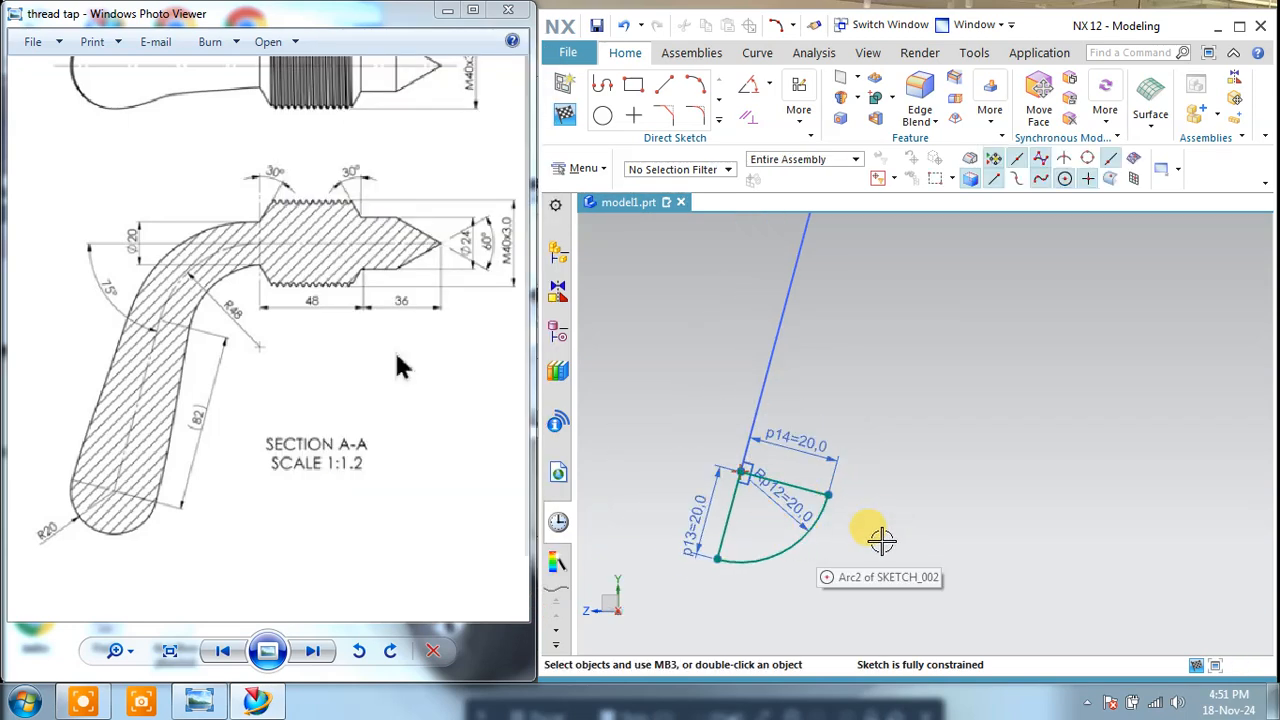
left_click(565, 116)
Step: Revolve the quarter-circle sector 360° about the handle's straight segment to form the hemispherical handle end
scroll(780, 526, "up", 3)
left_click(702, 100)
left_click(757, 497)
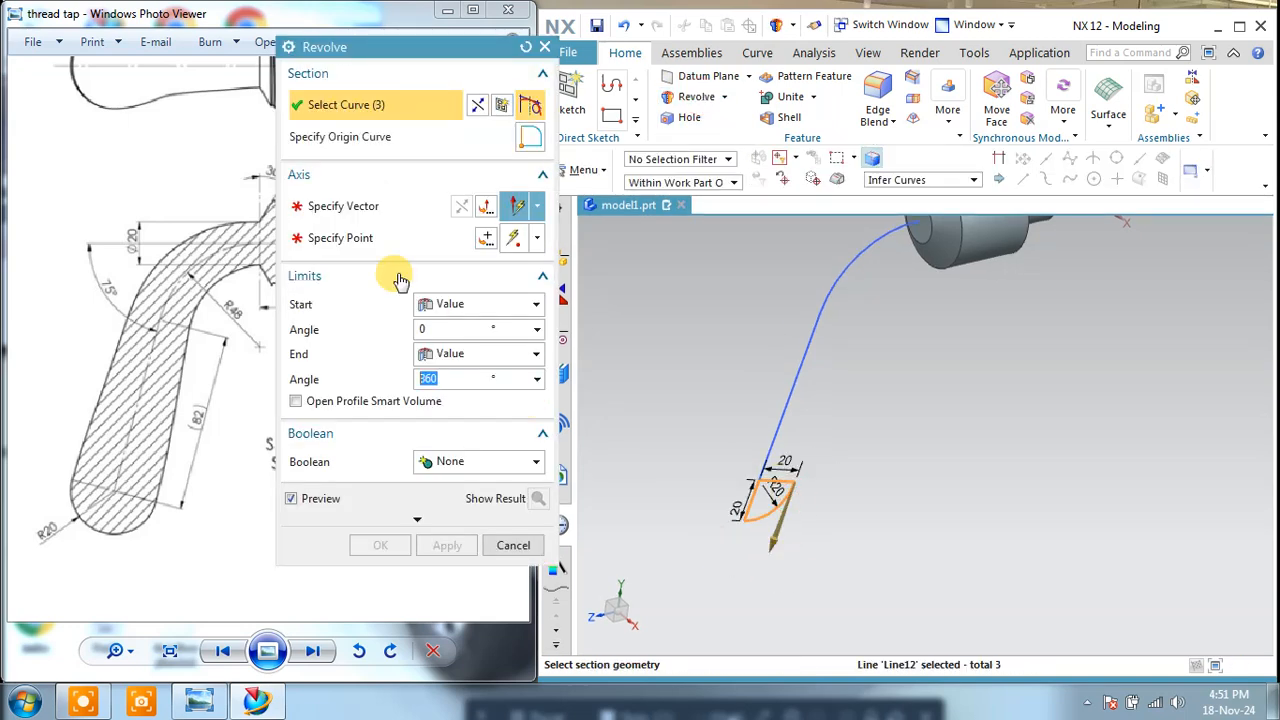
left_click(766, 463)
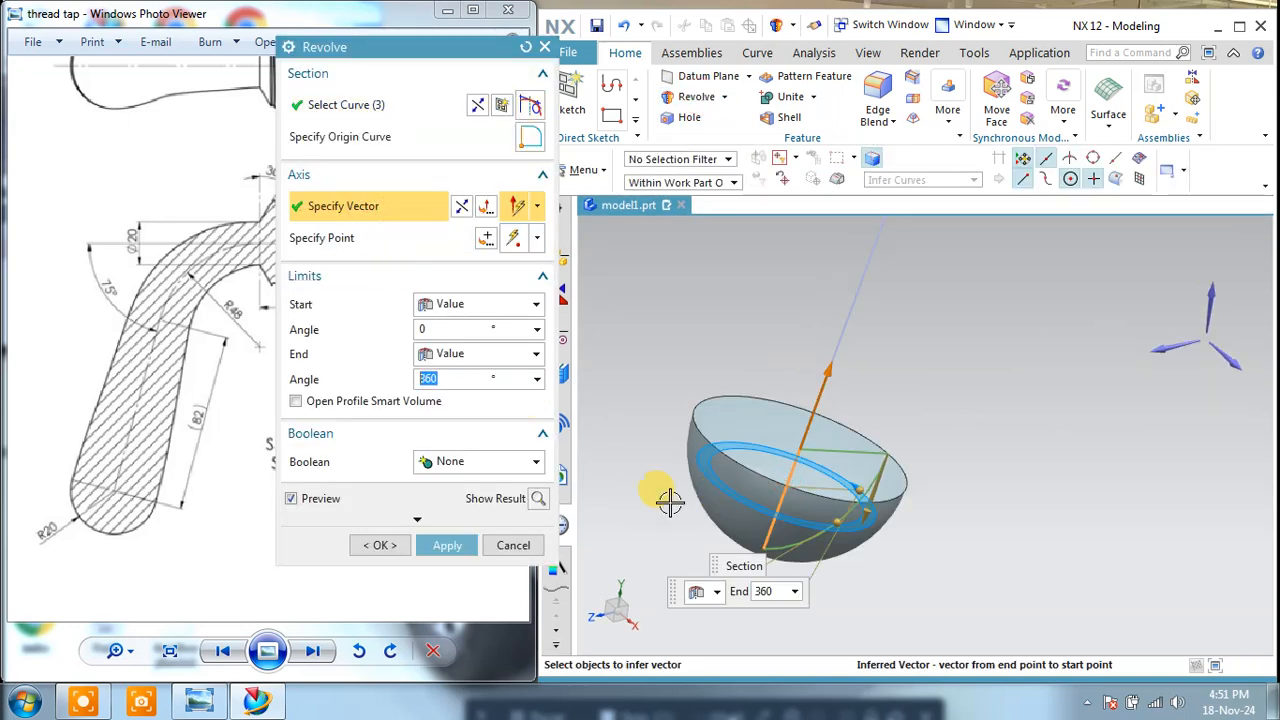
left_click(455, 545)
left_click(508, 545)
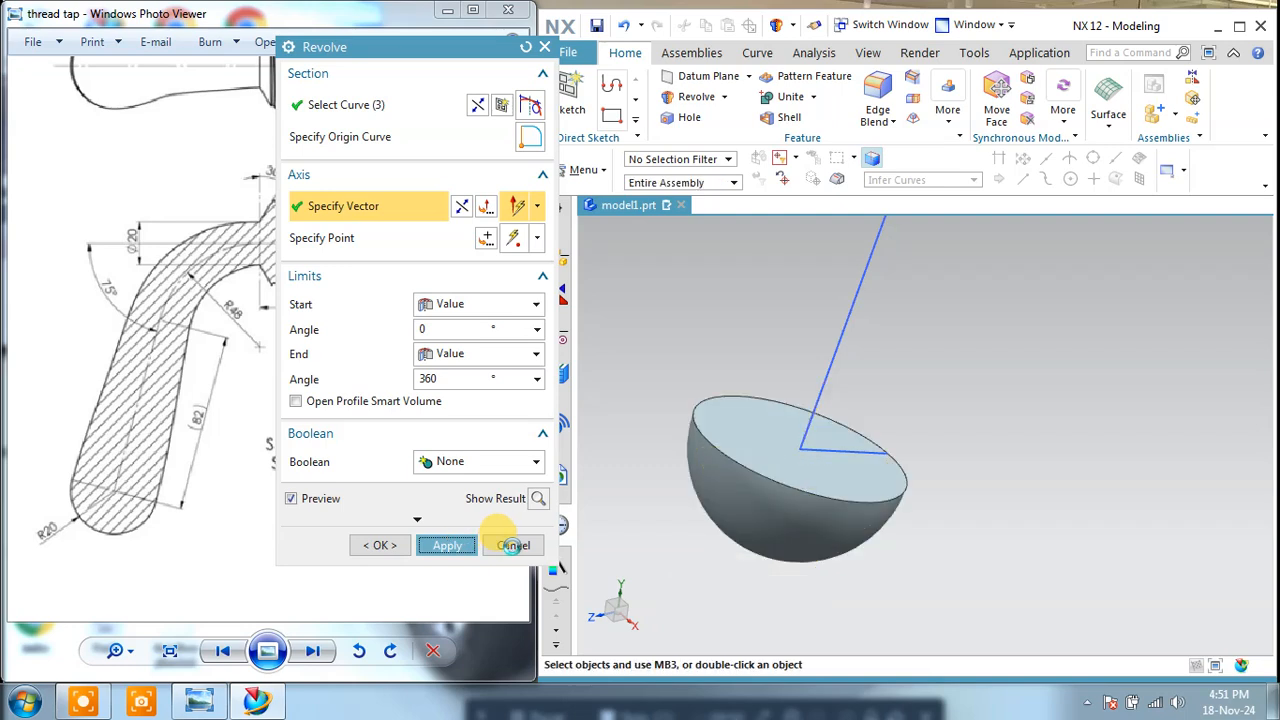
Step: Examine the handle section in the reference drawing and compare it with the model's head, path and rounded end
mouse_move(702, 543)
middle_mouse_down()
mouse_move(889, 389)
mouse_move(923, 420)
mouse_move(925, 442)
mouse_move(822, 473)
mouse_move(762, 474)
middle_mouse_up()
scroll(286, 357, "down", 3)
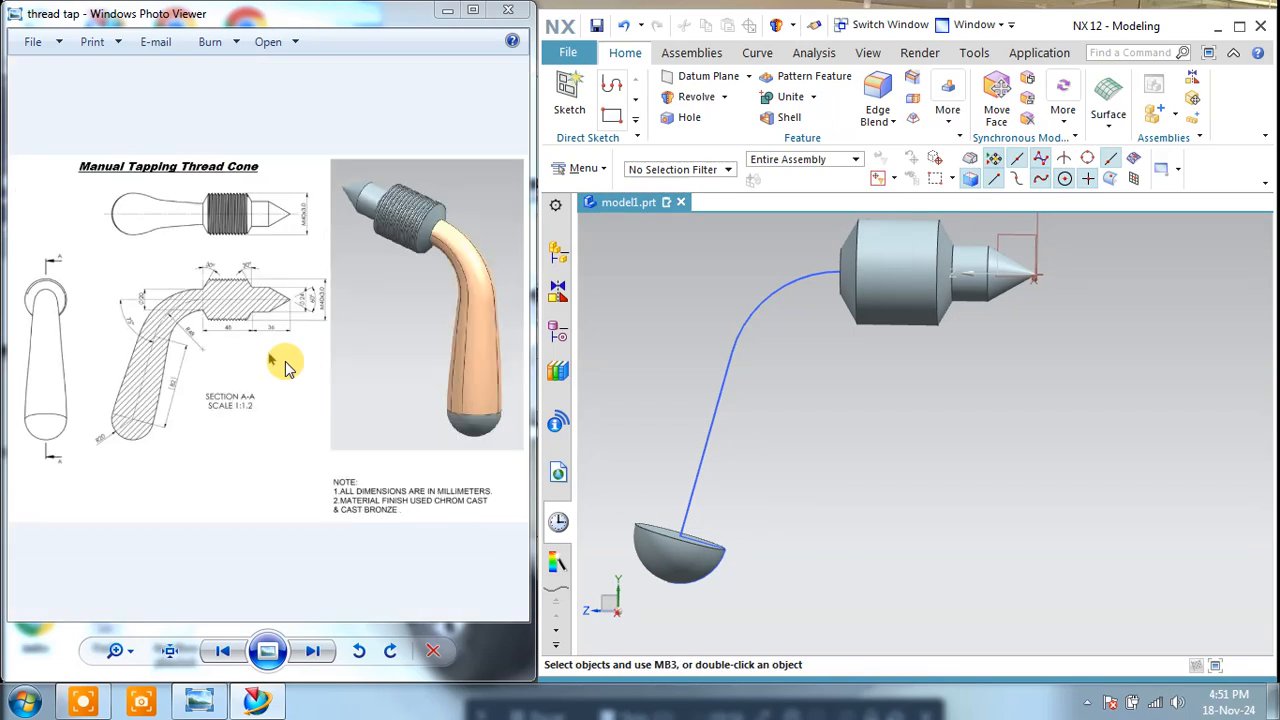
scroll(462, 300, "up", 2)
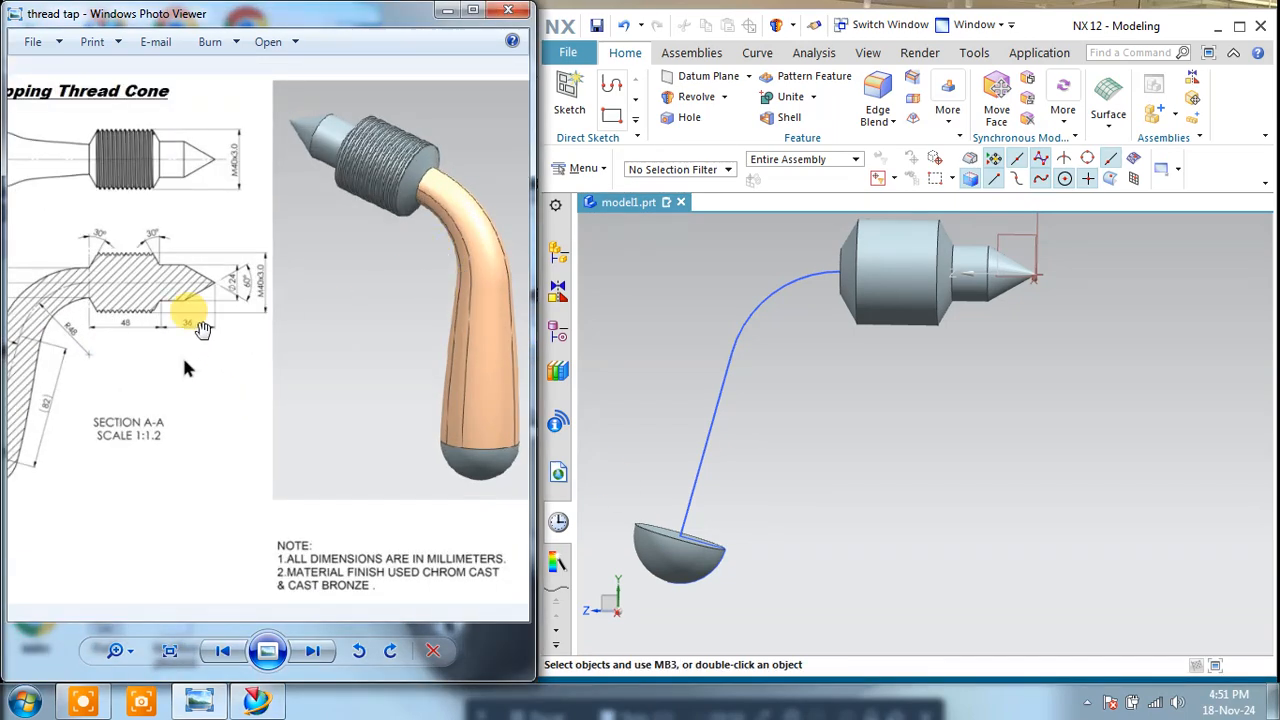
left_click_drag(185, 369, 350, 369)
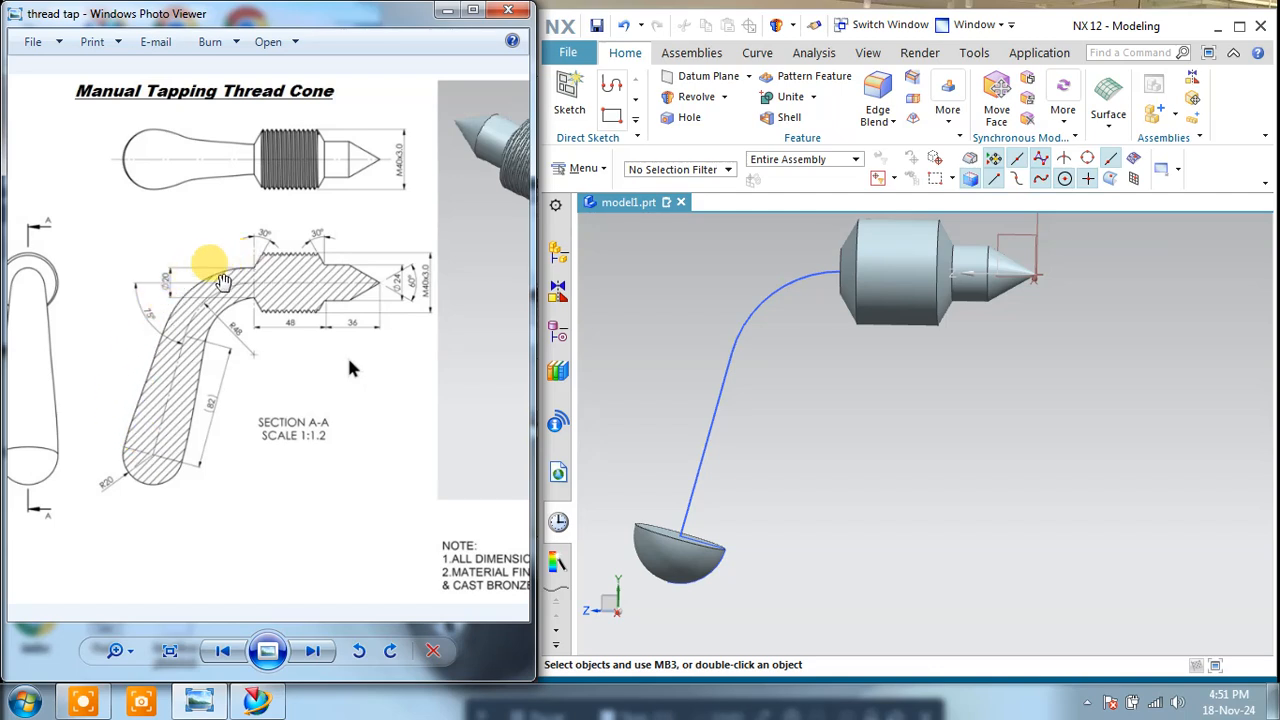
middle_click_drag(830, 389, 877, 405)
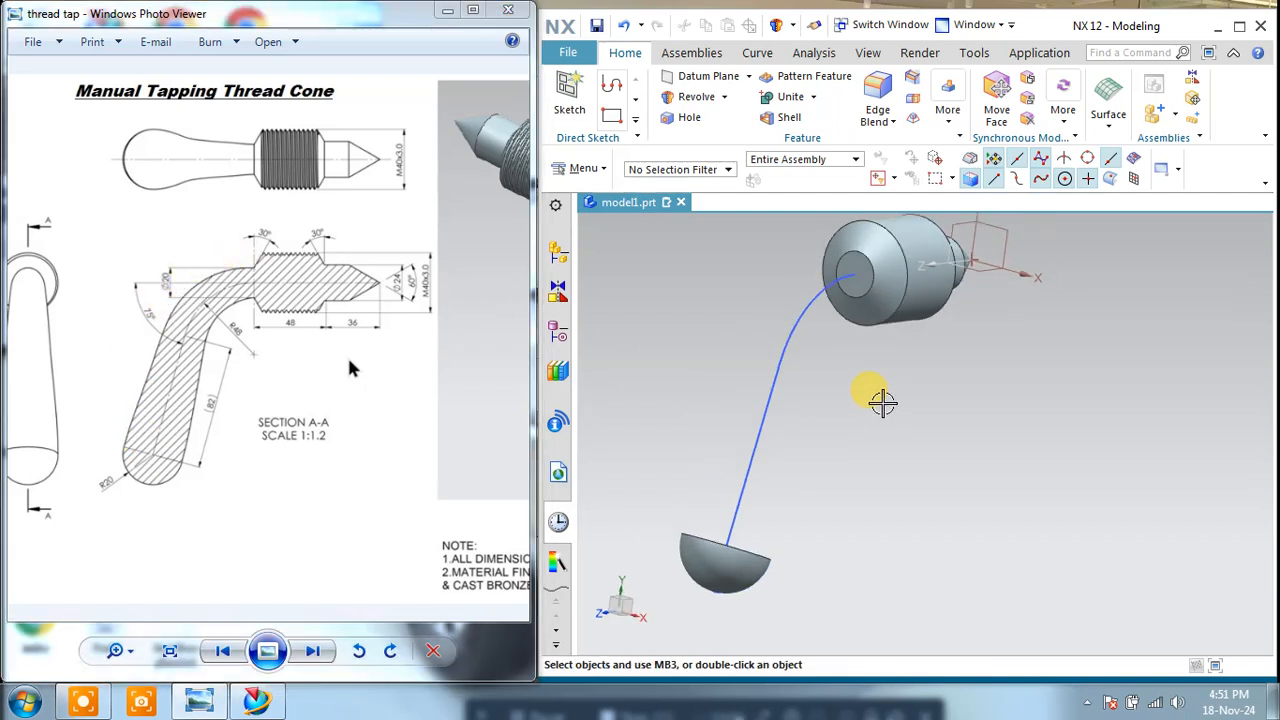
Step: Try a Swept feature with the edge of the head's small end face and the hemisphere's rim as two separate sections
left_click(1109, 118)
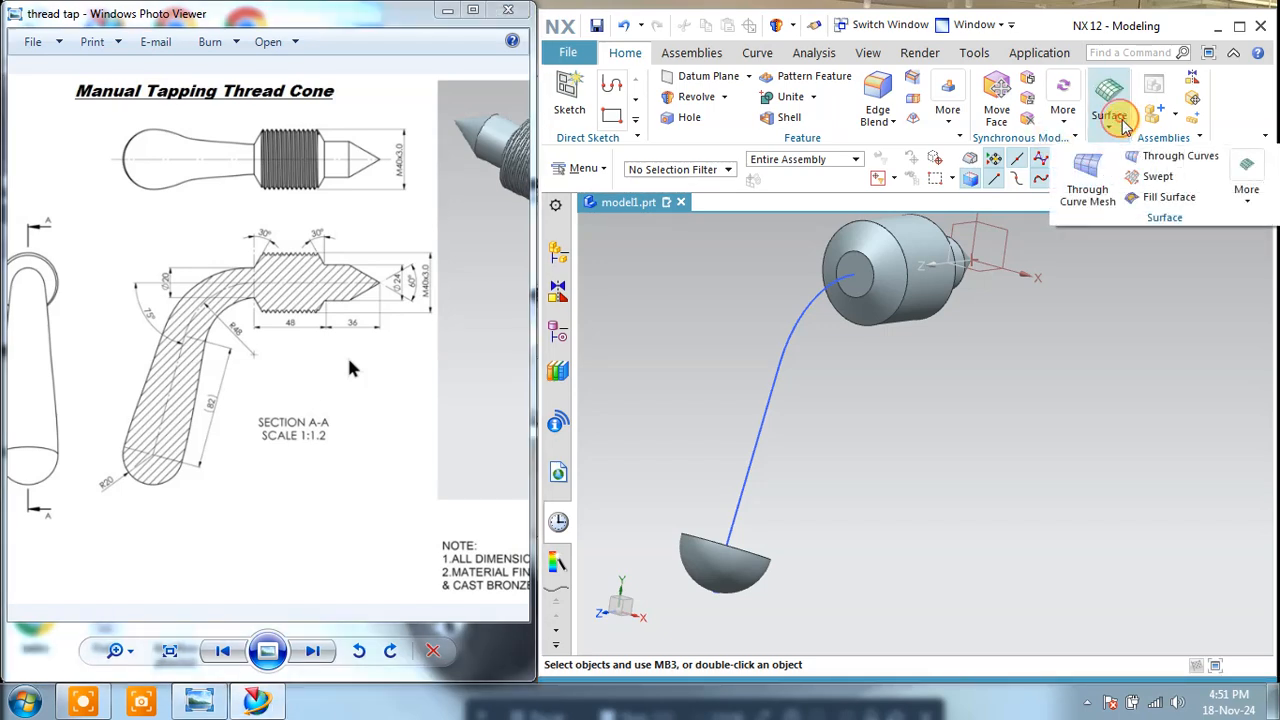
left_click(1152, 177)
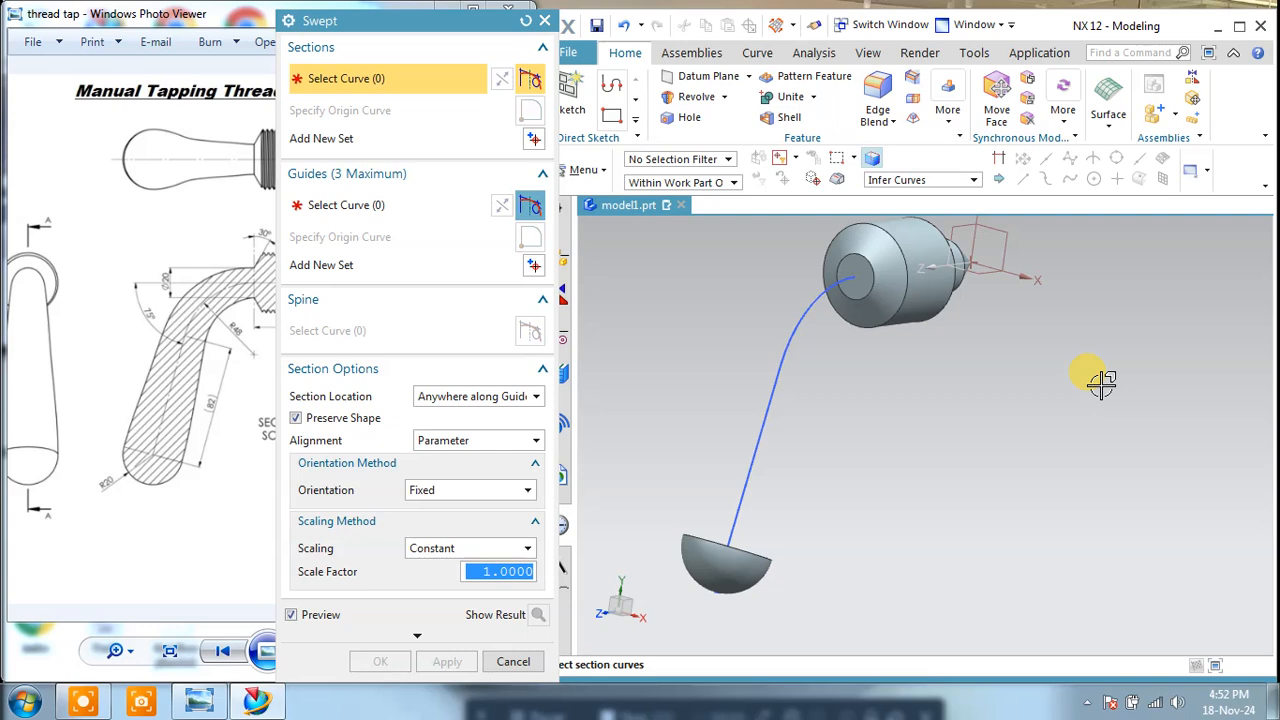
scroll(865, 293, "up", 3)
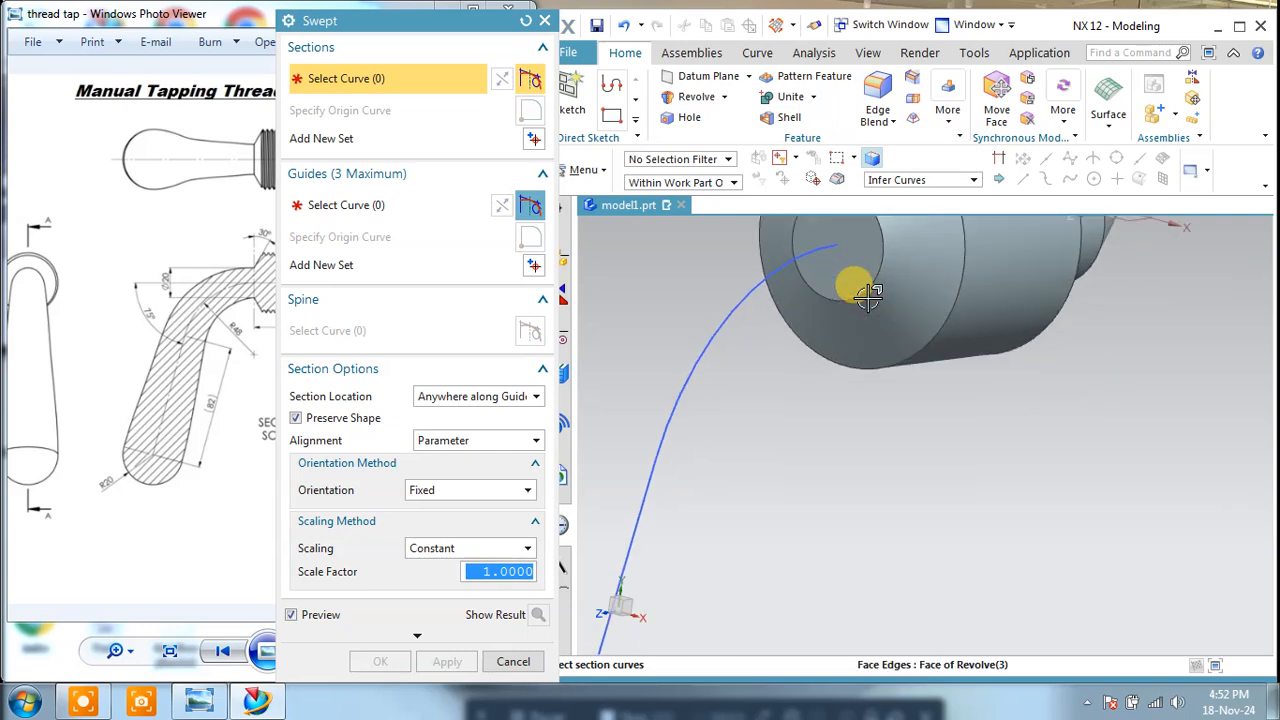
left_click(872, 276)
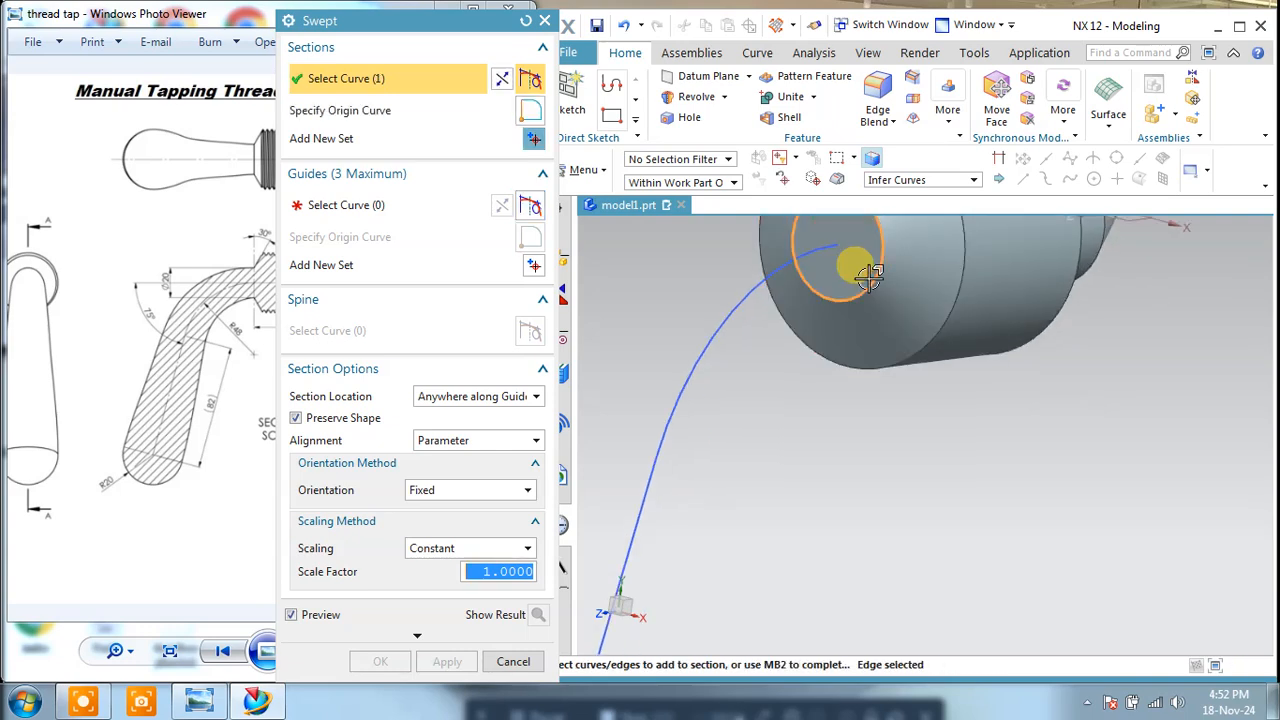
scroll(870, 276, "down", 3)
middle_click_drag(870, 276, 718, 313)
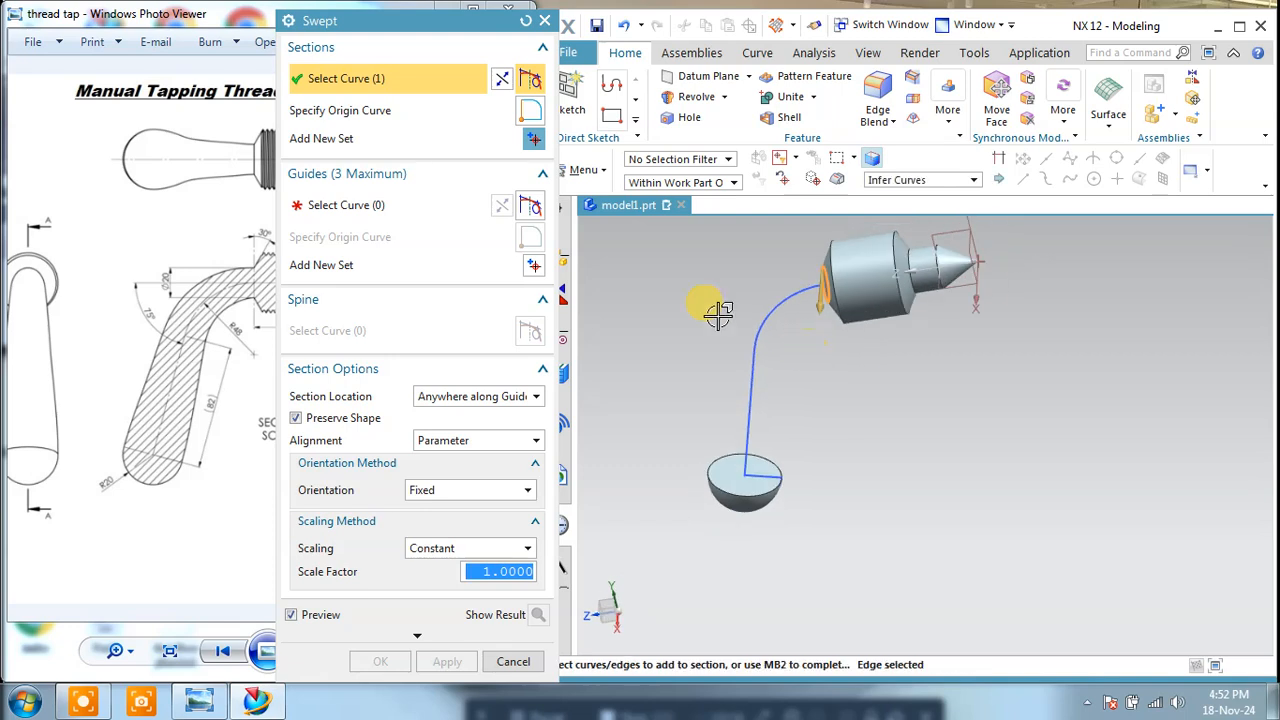
left_click(534, 143)
scroll(760, 460, "up", 3)
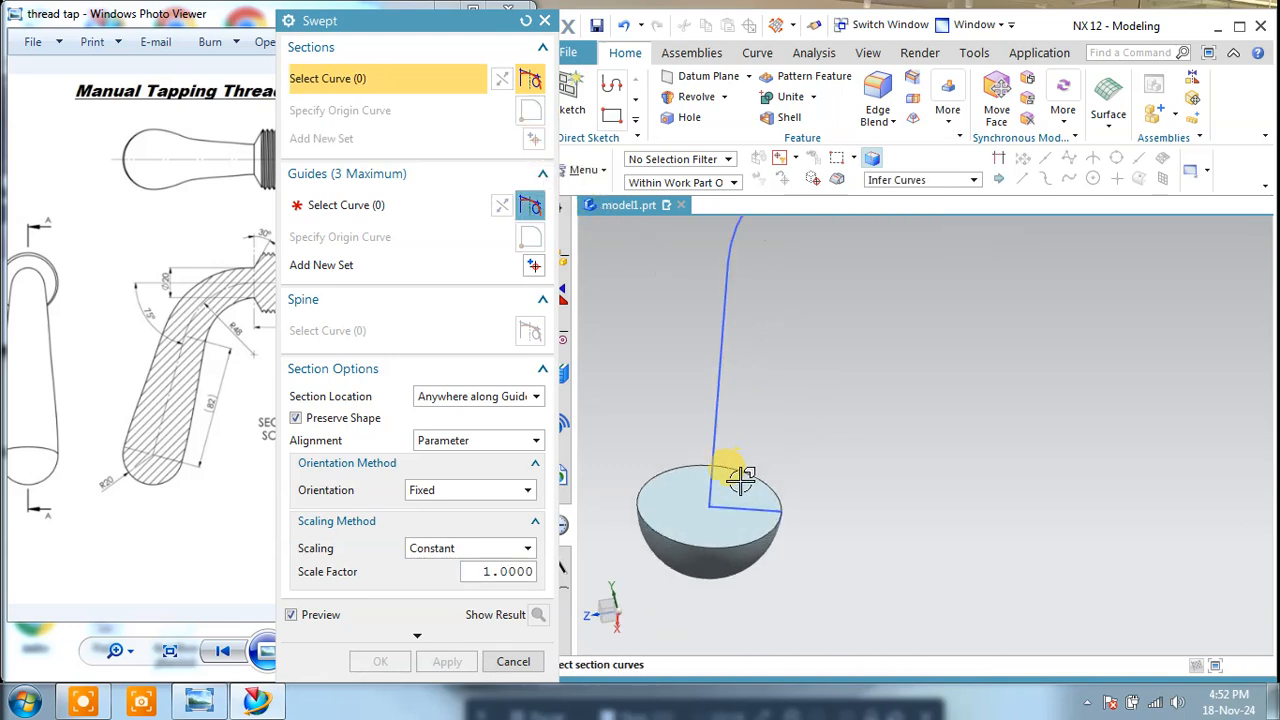
left_click(808, 457)
scroll(818, 475, "down", 3)
mouse_move(820, 471)
middle_mouse_down()
mouse_move(863, 466)
mouse_move(812, 452)
middle_mouse_up()
Step: Try the handle path as the sweep guide, reverse the guide and section directions, and reset the Swept settings
left_click(337, 203)
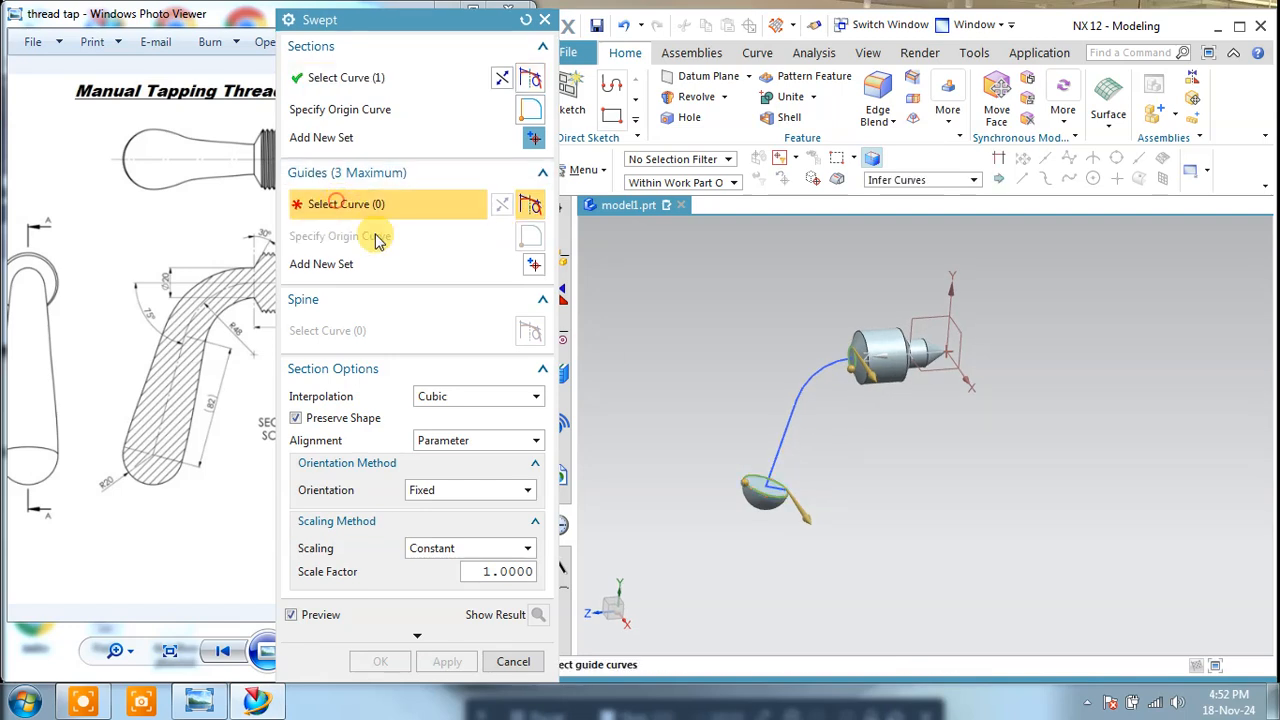
left_click(790, 410)
middle_click_drag(894, 449, 732, 410)
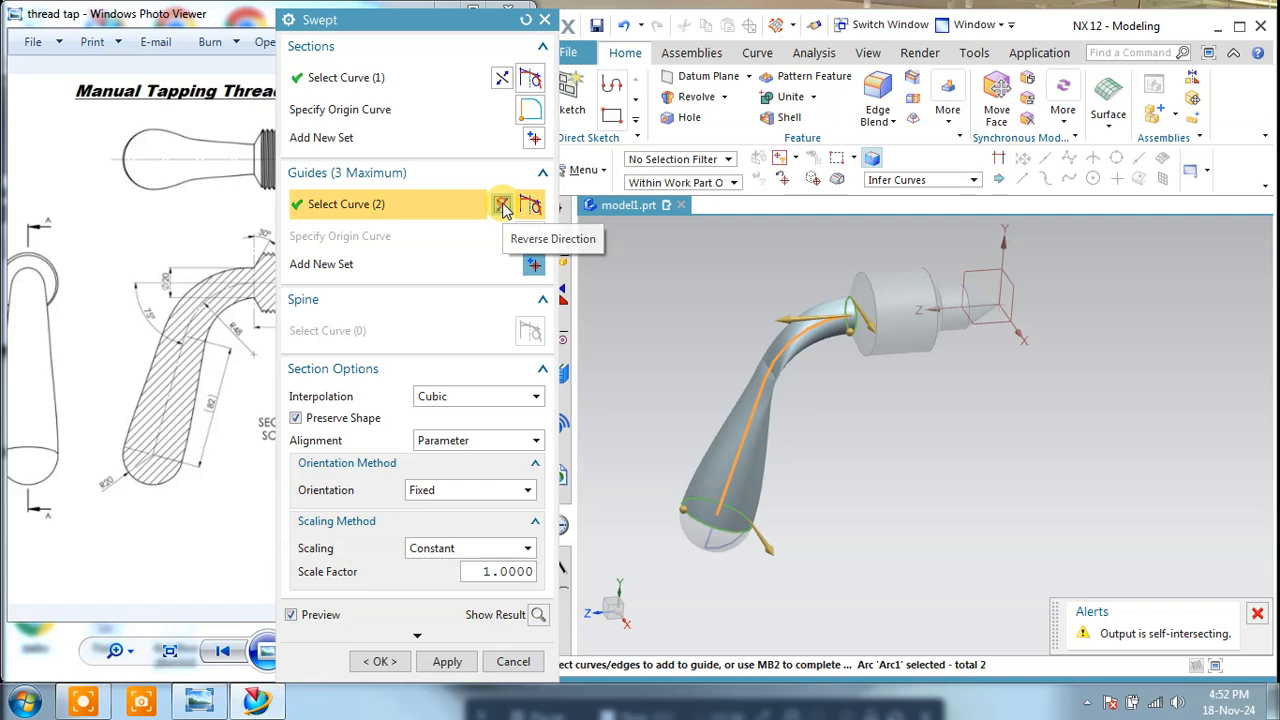
left_click(503, 85)
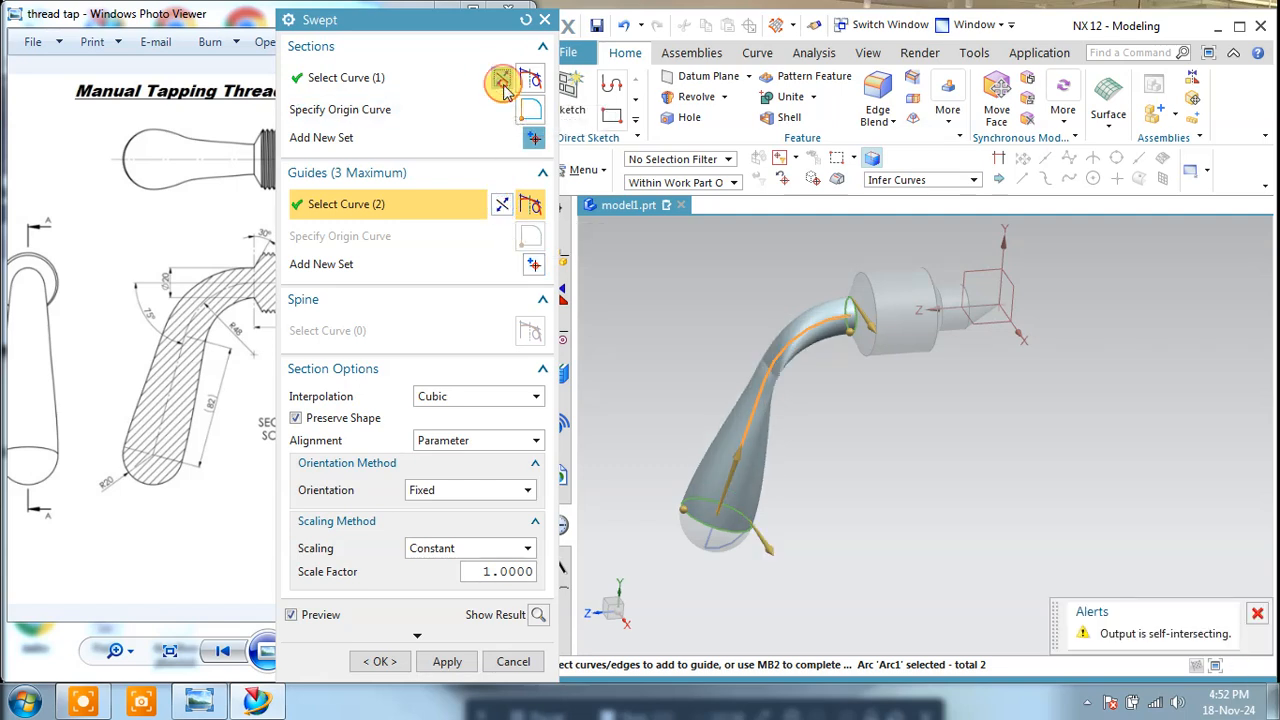
middle_click_drag(905, 480, 800, 433)
double_click(768, 596)
double_click(906, 313)
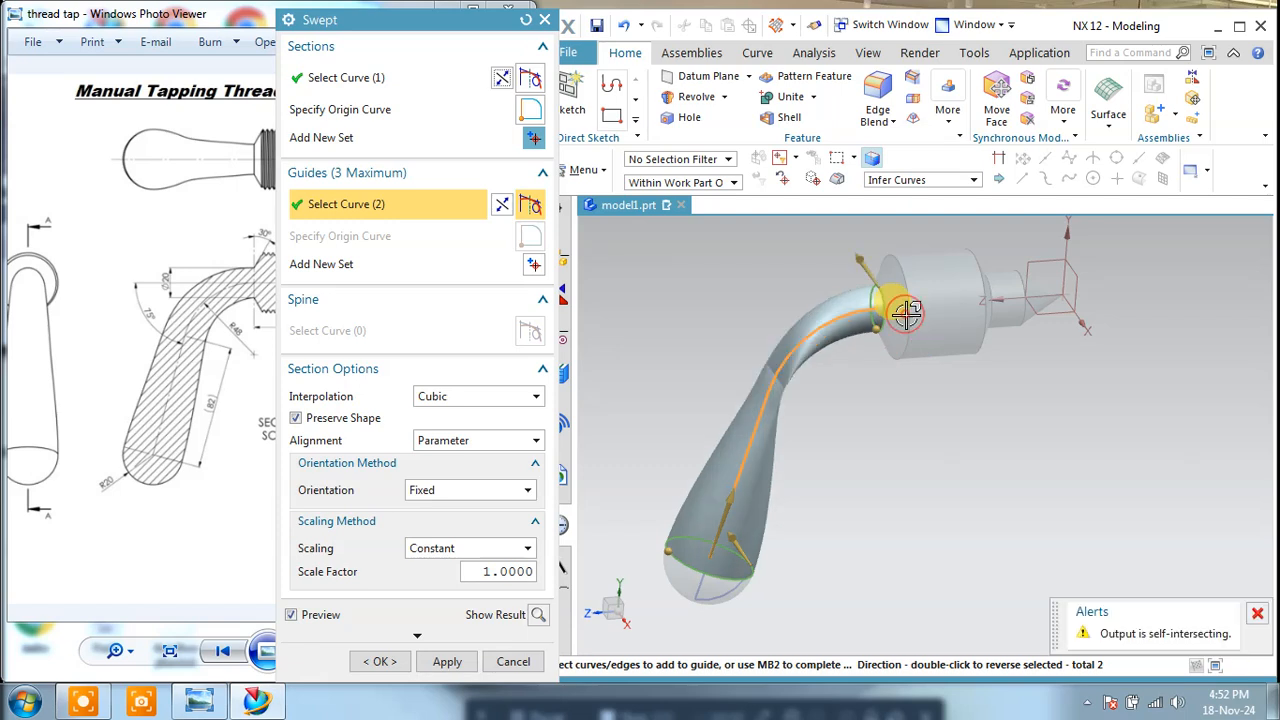
left_click(523, 22)
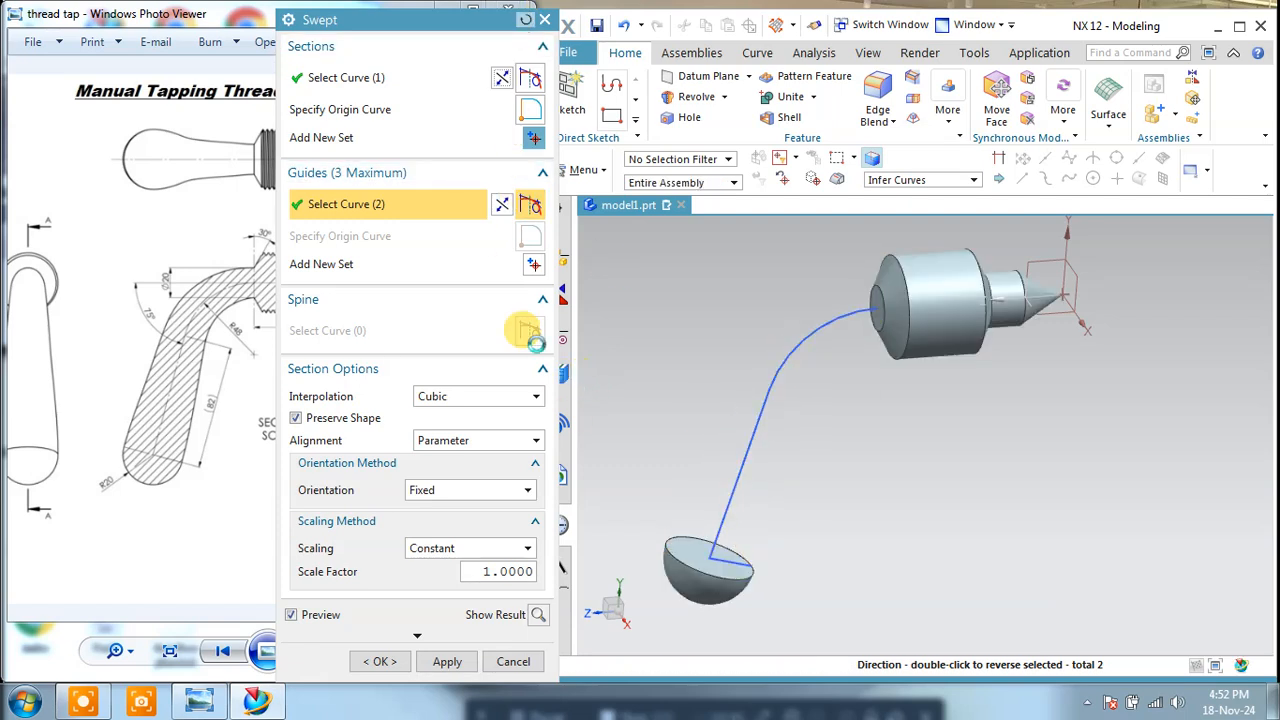
Step: Try to sweep from the hemisphere's rim to the edge of the head's small end face along the handle path
middle_click_drag(950, 565, 914, 563)
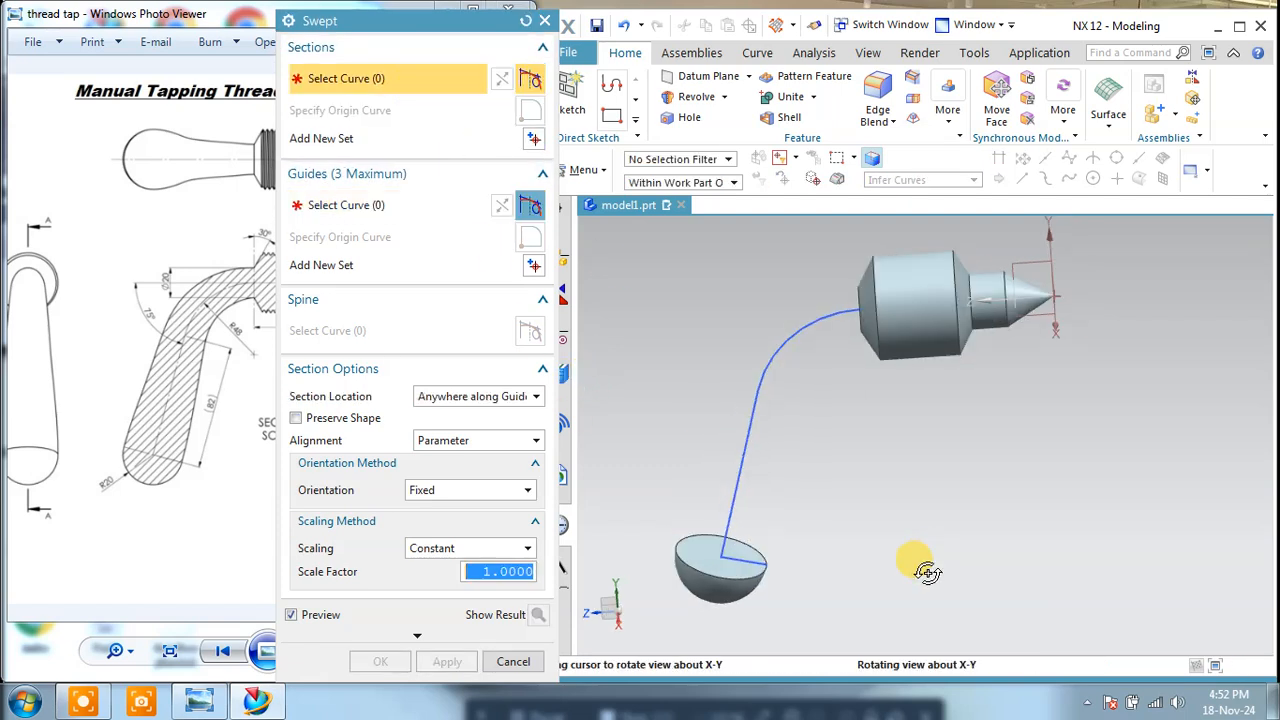
left_click(680, 545)
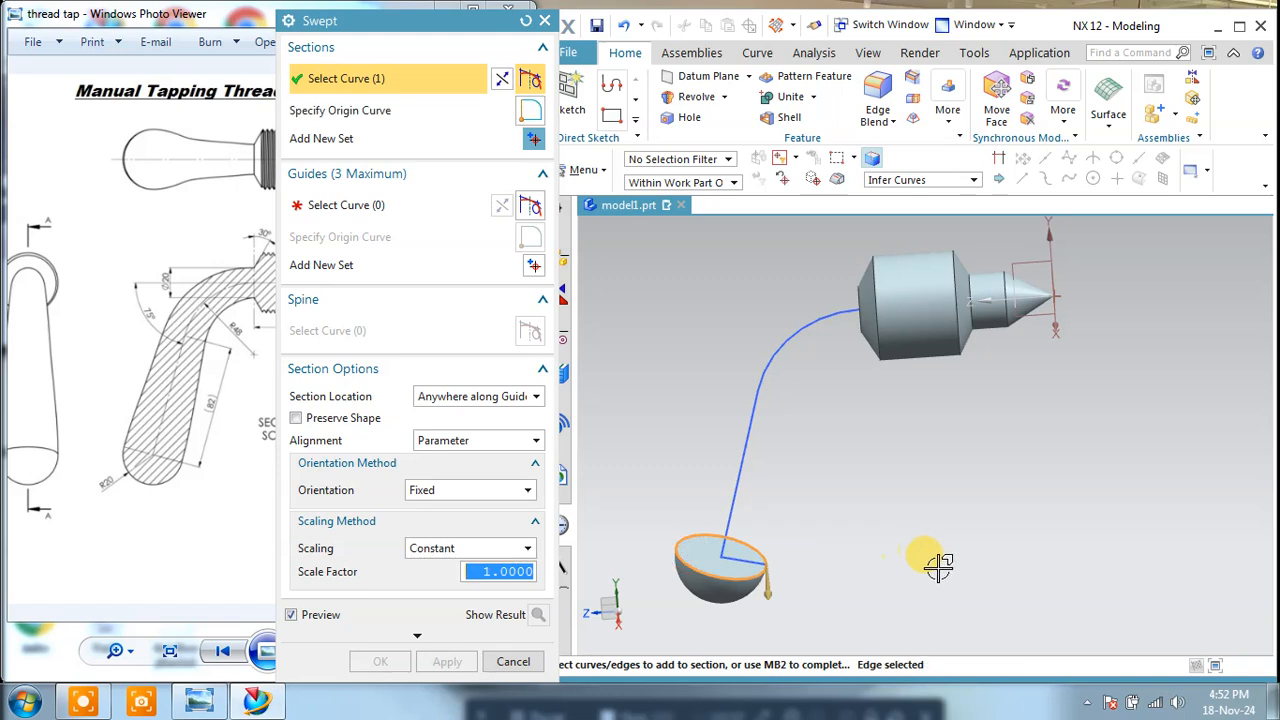
left_click(532, 140)
middle_click_drag(829, 337, 905, 323)
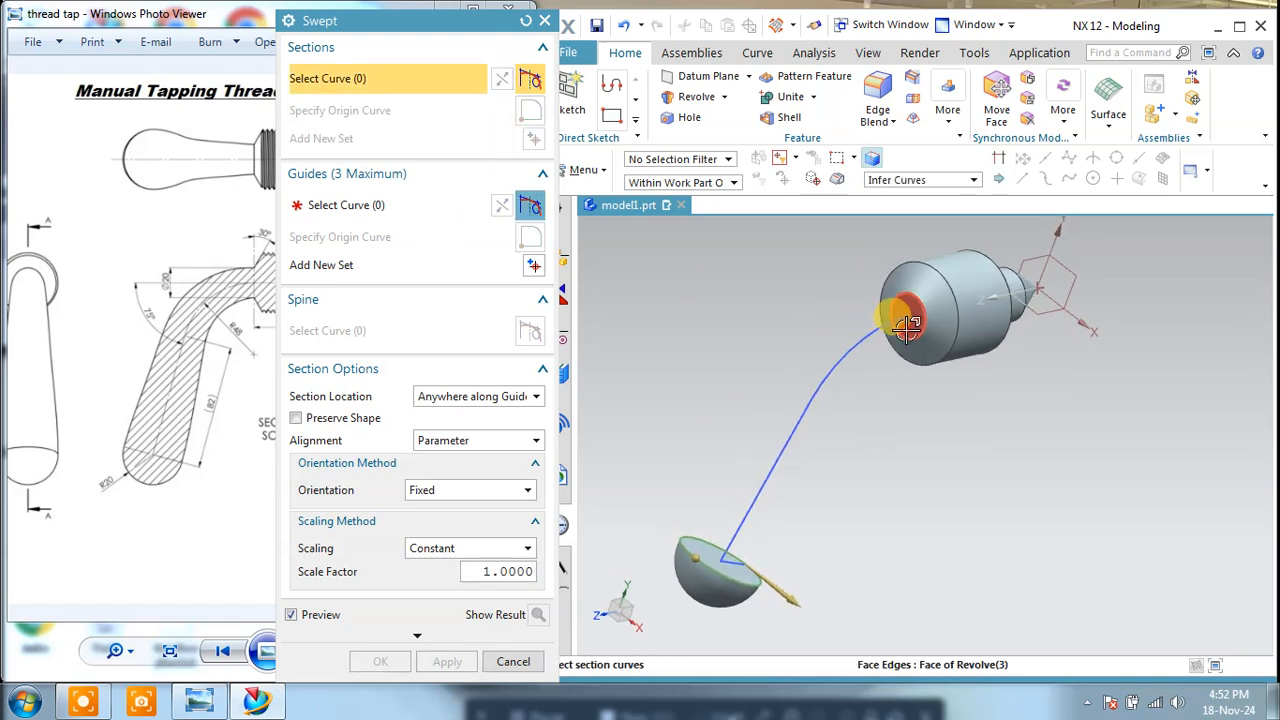
left_click(906, 326)
middle_click_drag(922, 480, 821, 454)
left_click(318, 208)
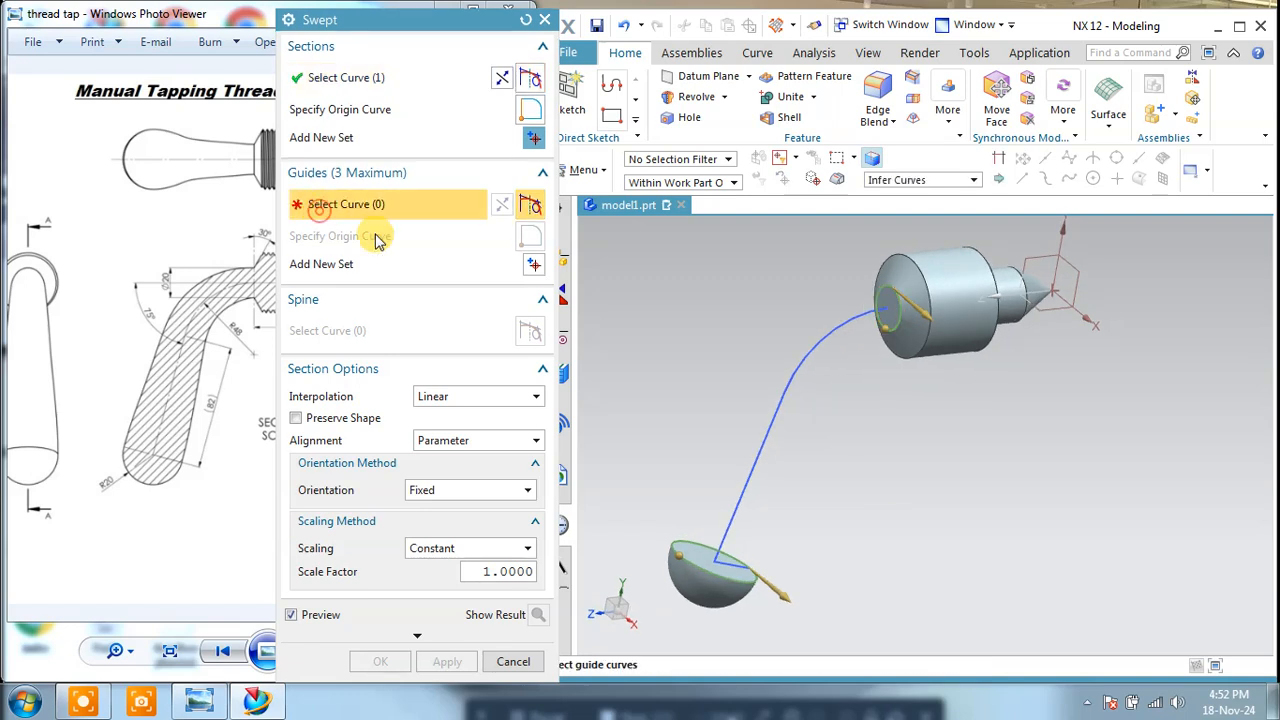
left_click(750, 456)
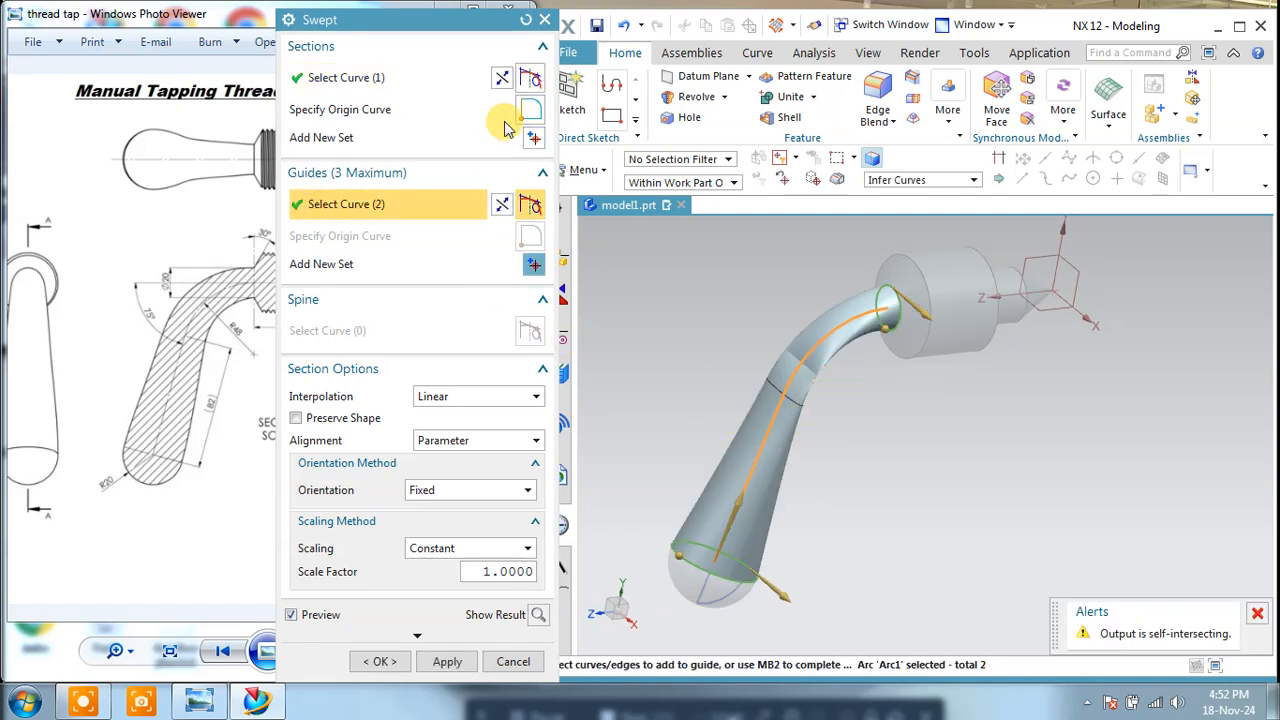
Step: Try reversing the section and guide directions of the handle sweep, and inspect the resulting preview
left_click(504, 78)
left_click(505, 80)
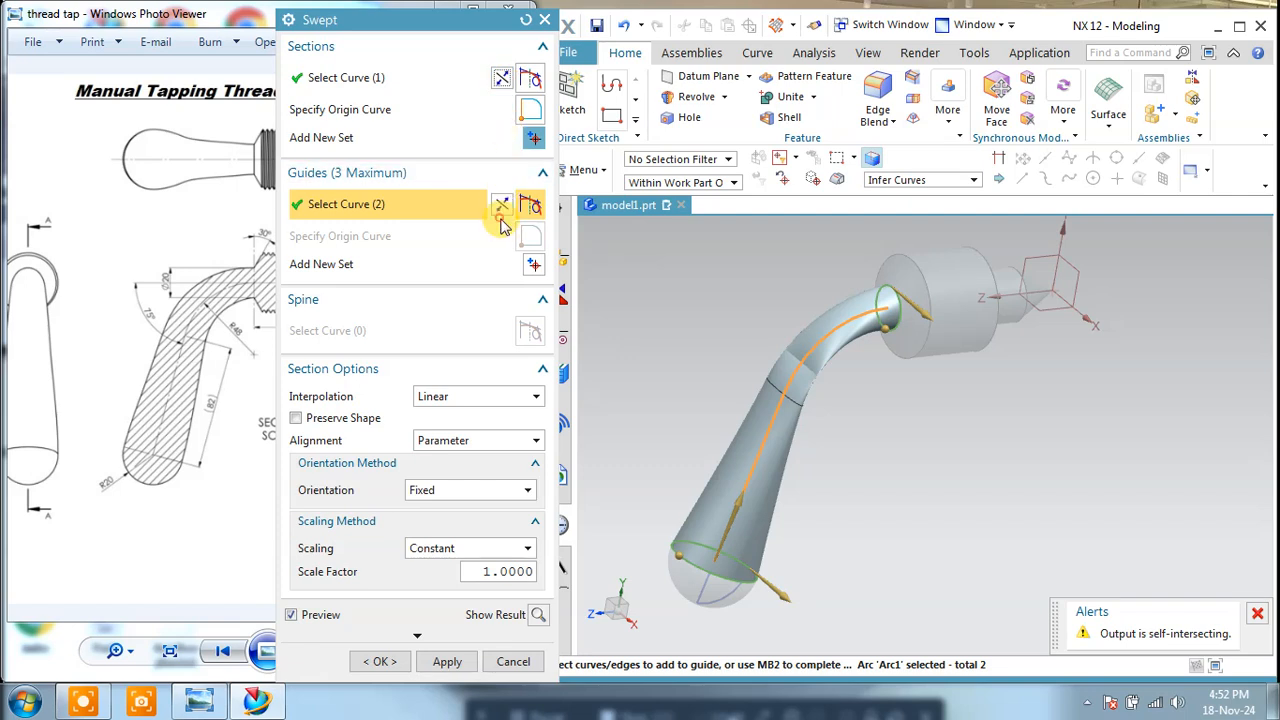
left_click(502, 78)
left_click(502, 203)
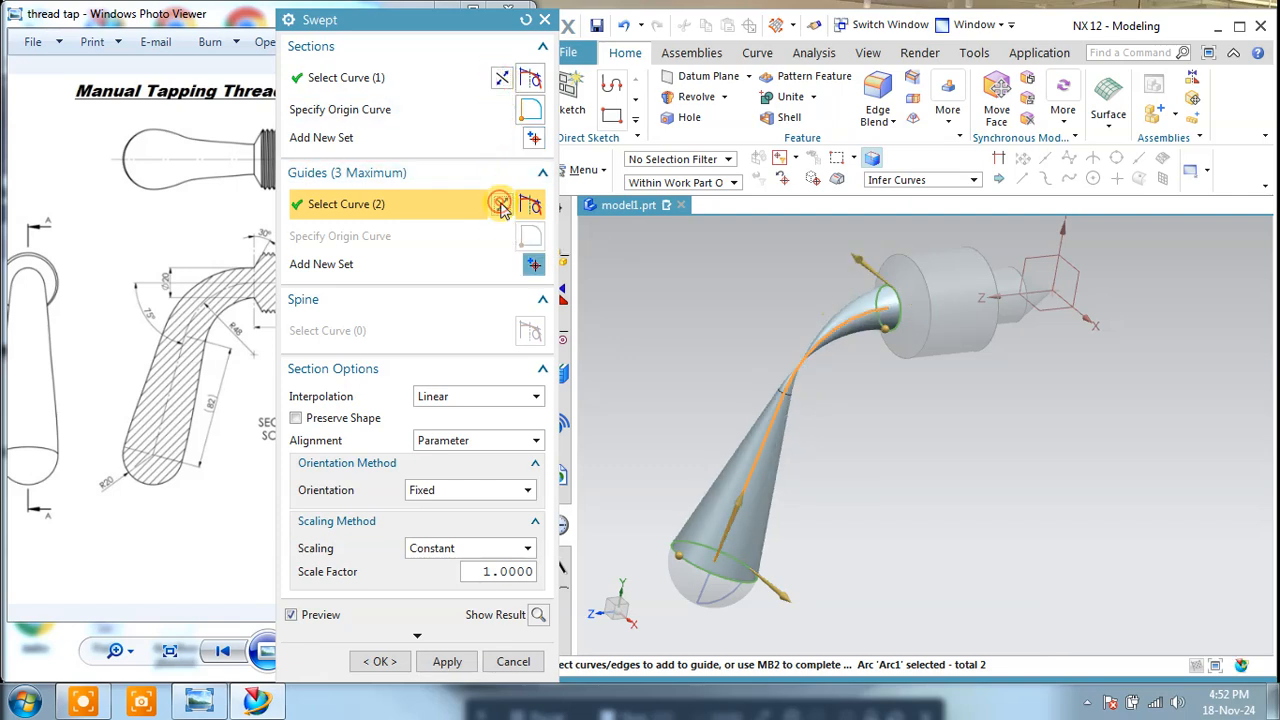
left_click(495, 80)
middle_click_drag(880, 424, 833, 422)
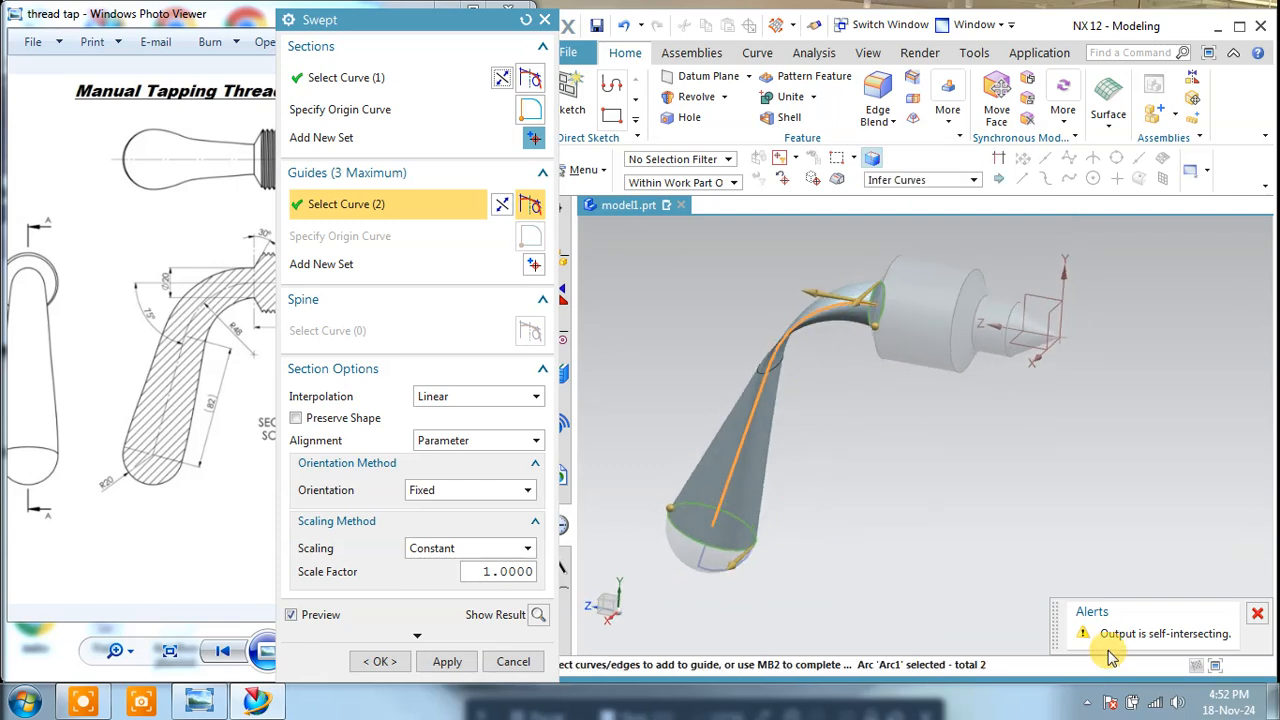
Step: Try the sweep with Preserve Shape on and By Points alignment, adjust an alignment point, and cancel the feature
left_click(295, 419)
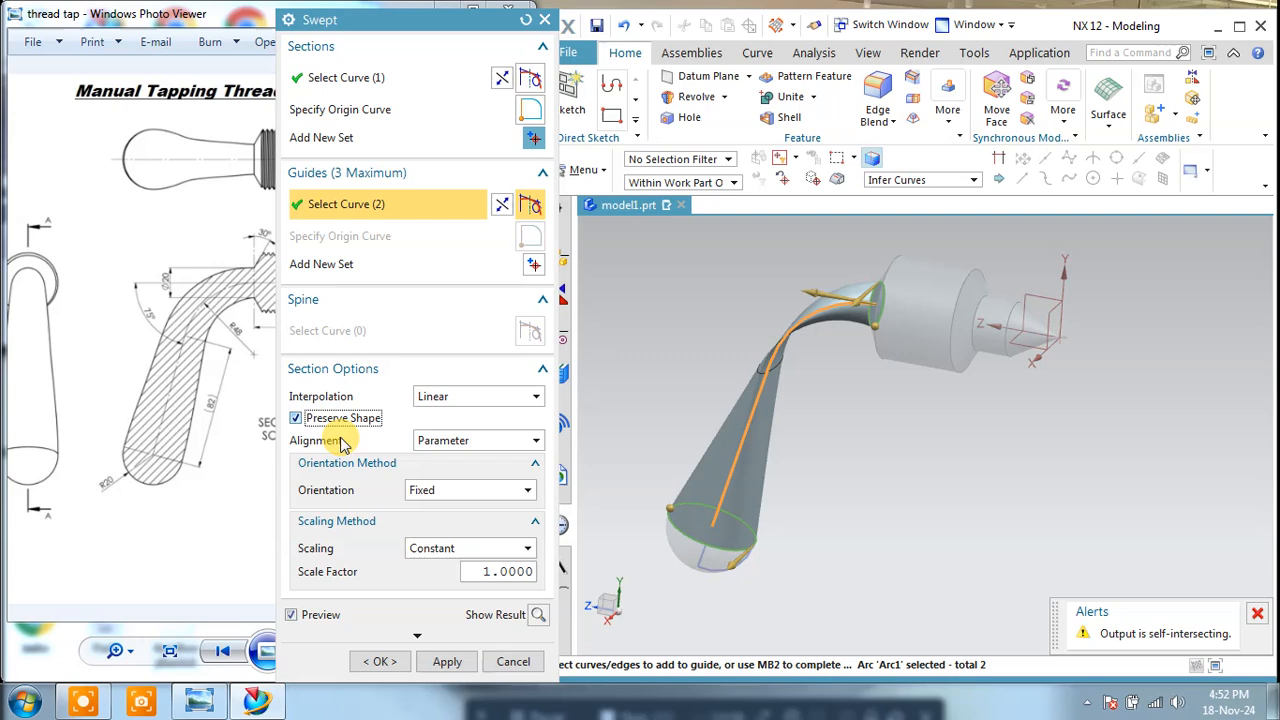
left_click(448, 440)
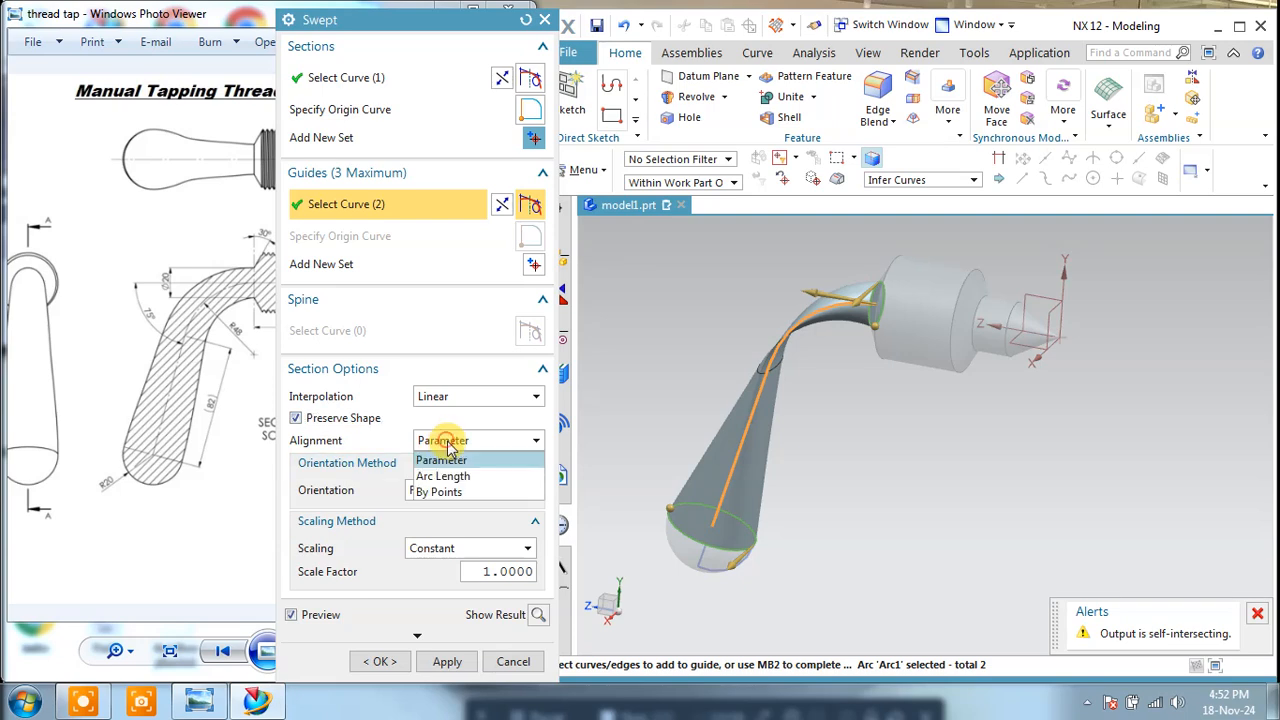
left_click(440, 492)
middle_click_drag(871, 394, 900, 420)
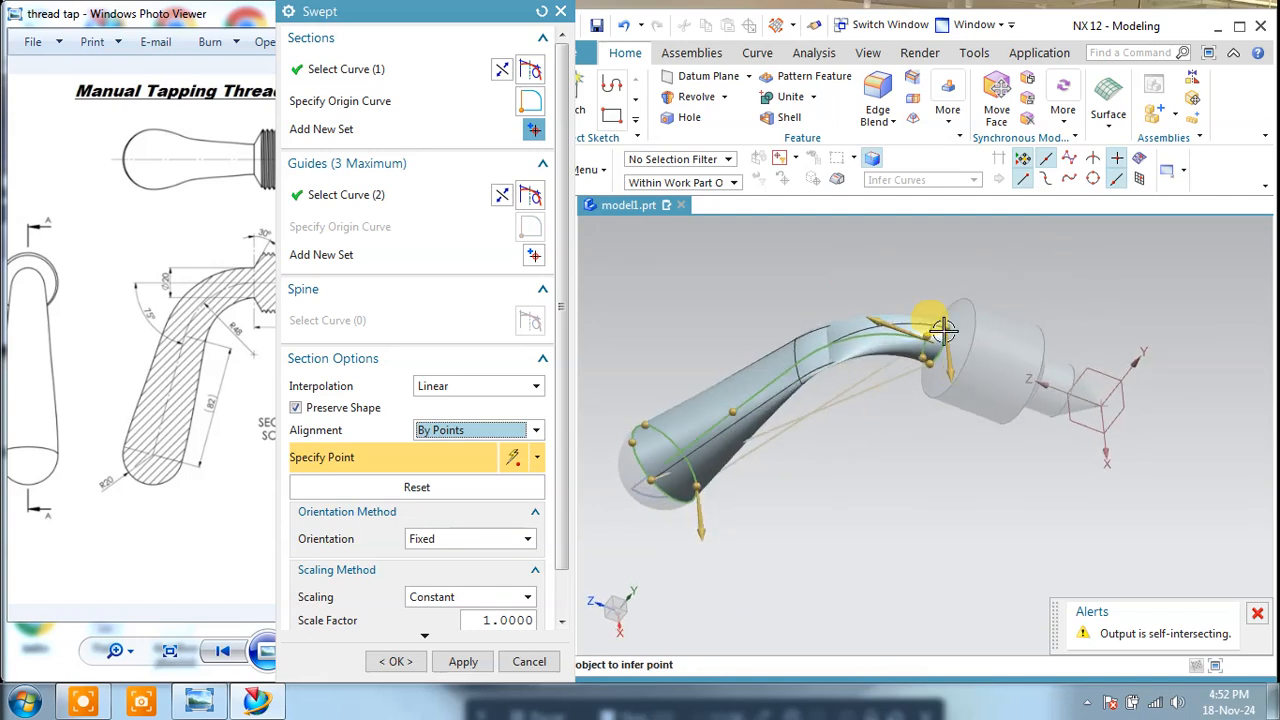
left_click_drag(935, 314, 905, 393)
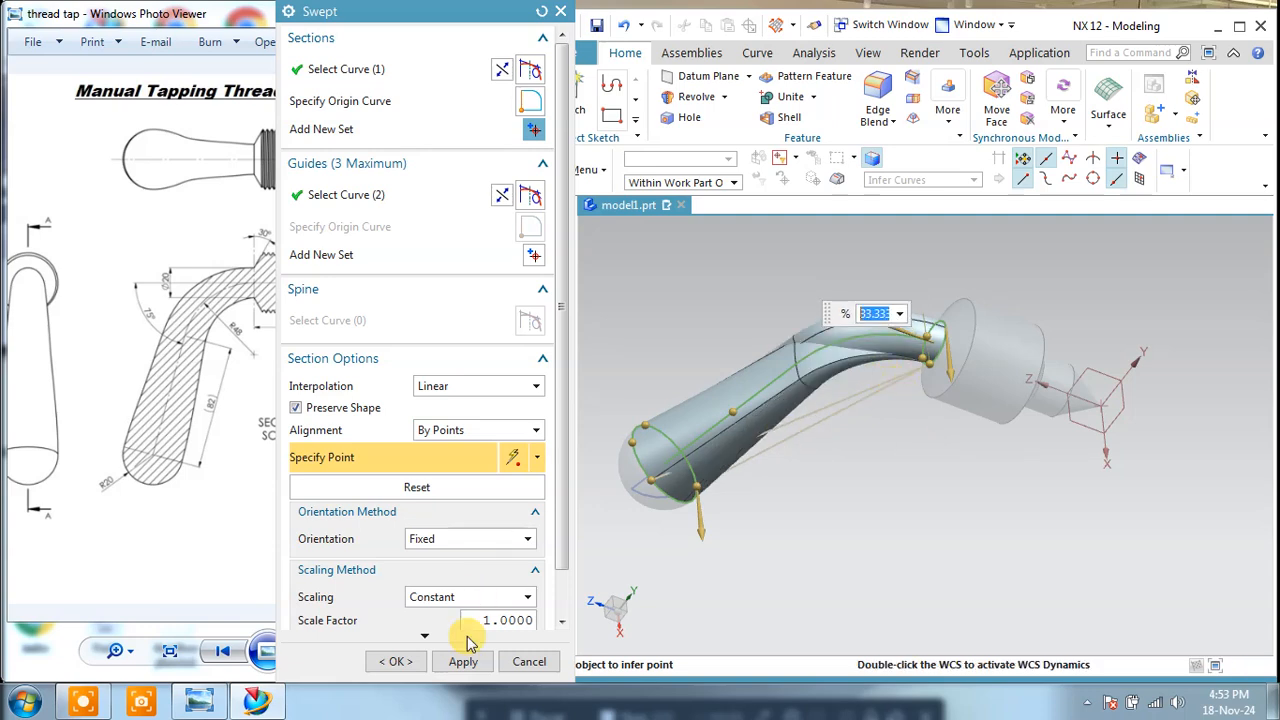
left_click(529, 661)
Step: Sketch on the head's small circular end face, project its edge into the sketch, and finish the sketch
middle_click_drag(677, 583, 828, 393)
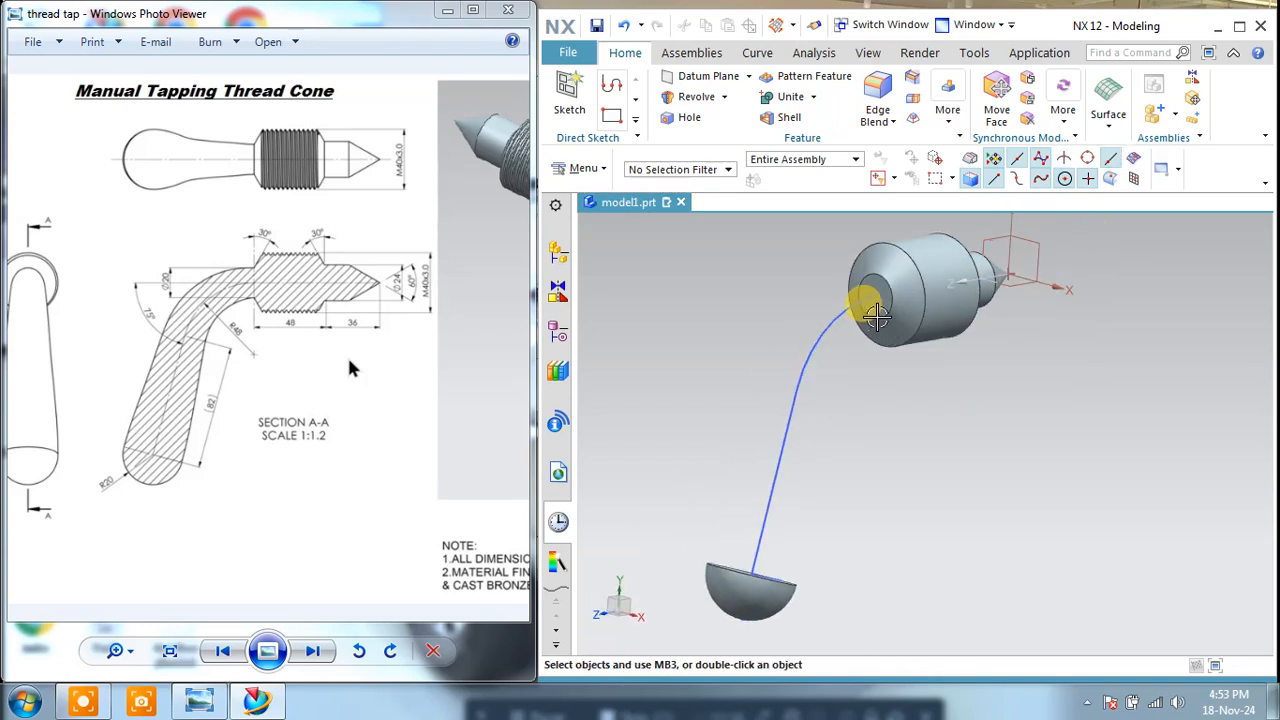
scroll(875, 315, "up", 3)
left_click(570, 92)
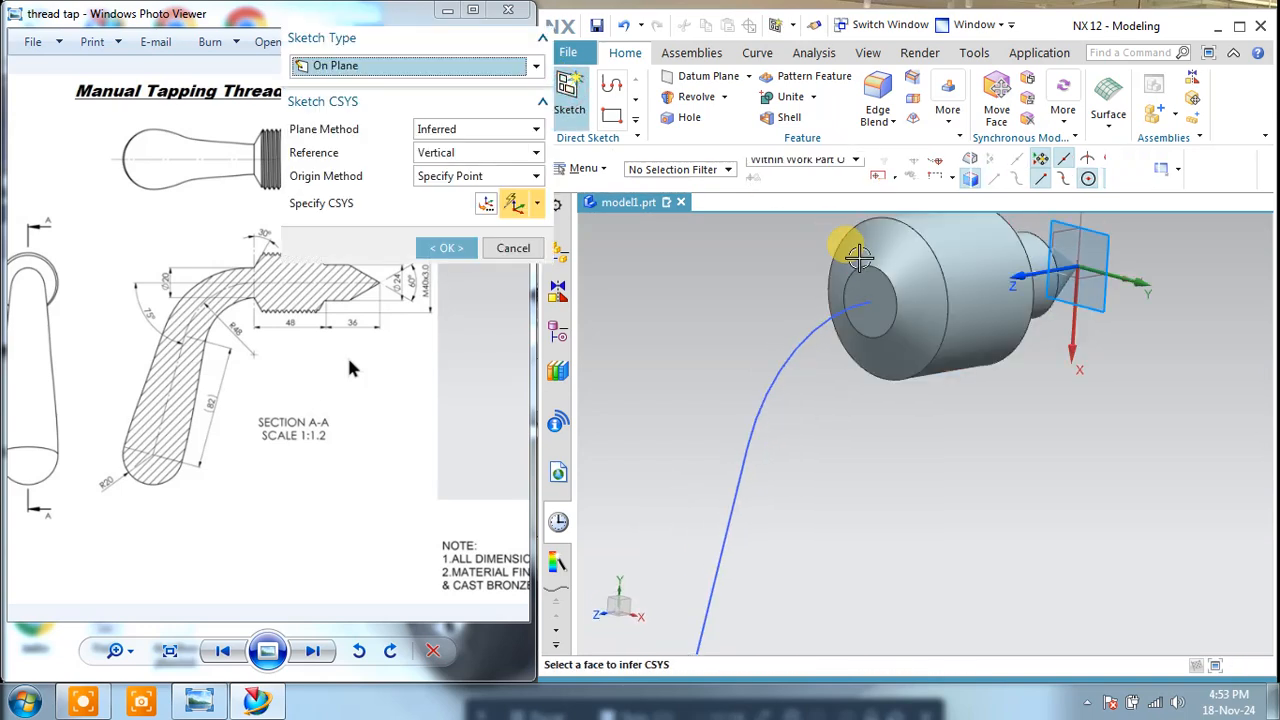
left_click(849, 271)
left_click(447, 247)
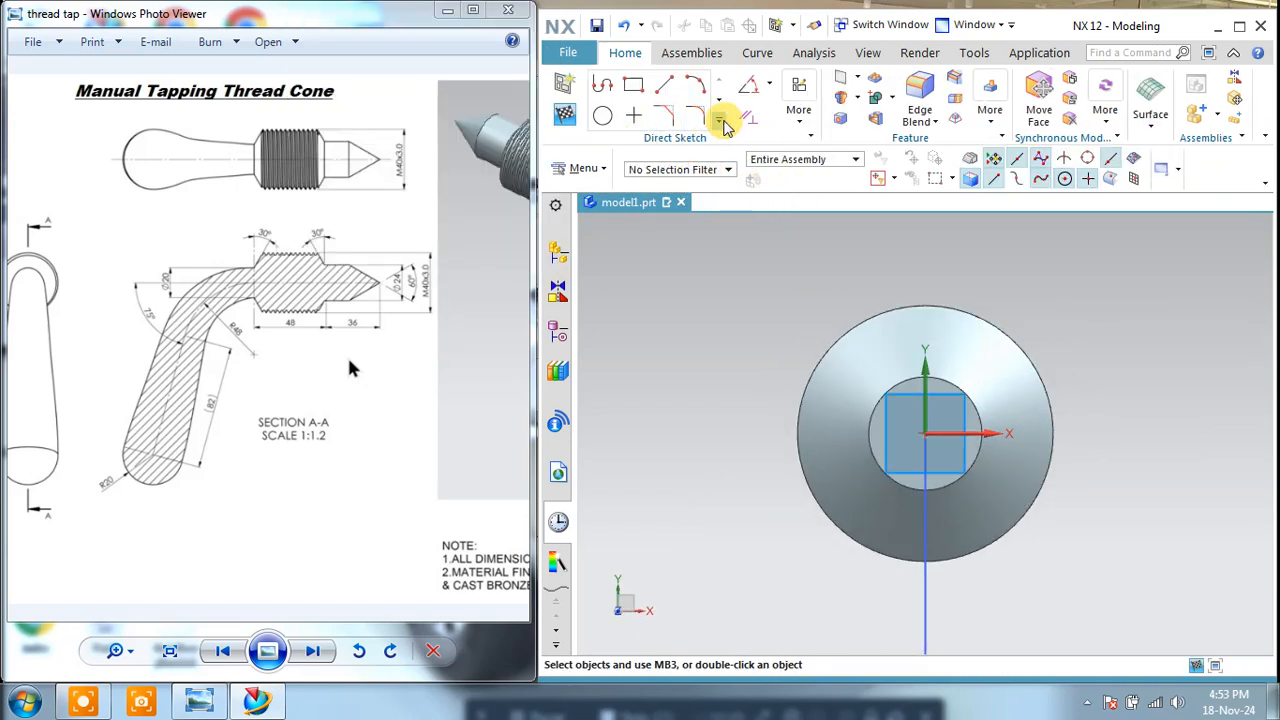
left_click(720, 121)
left_click(692, 268)
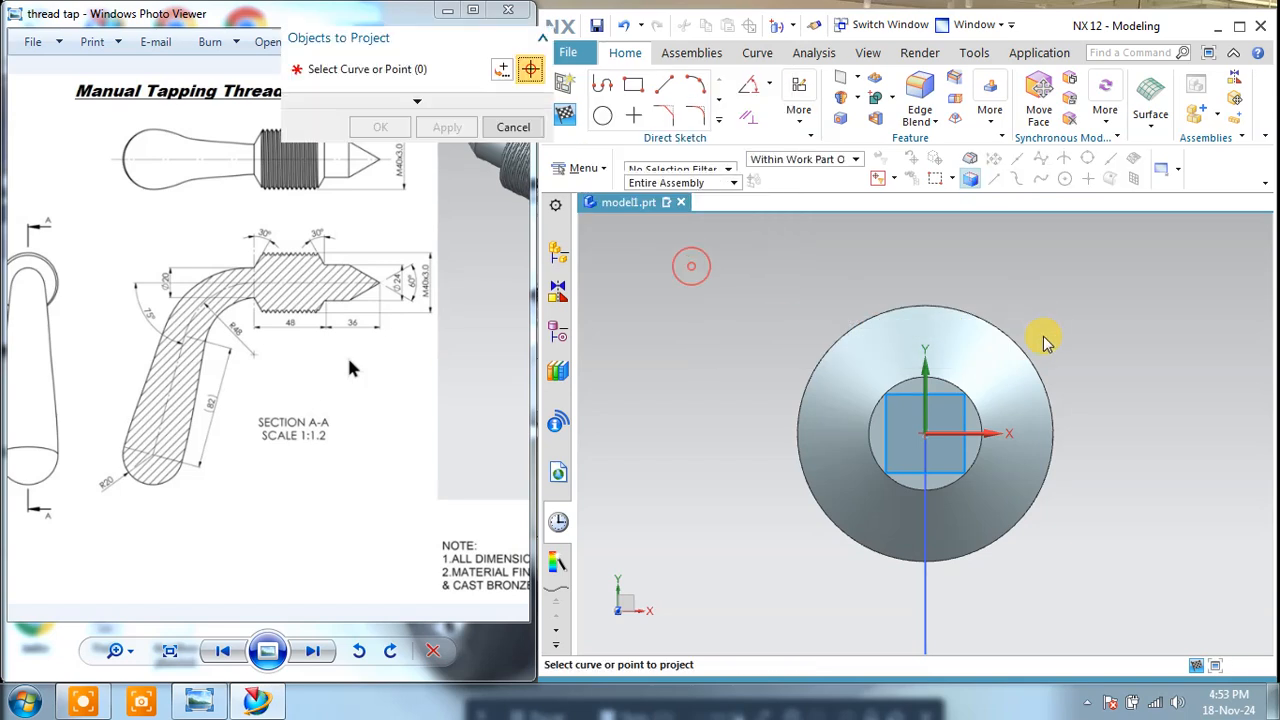
left_click(960, 390)
left_click(447, 127)
left_click(513, 127)
left_click(565, 118)
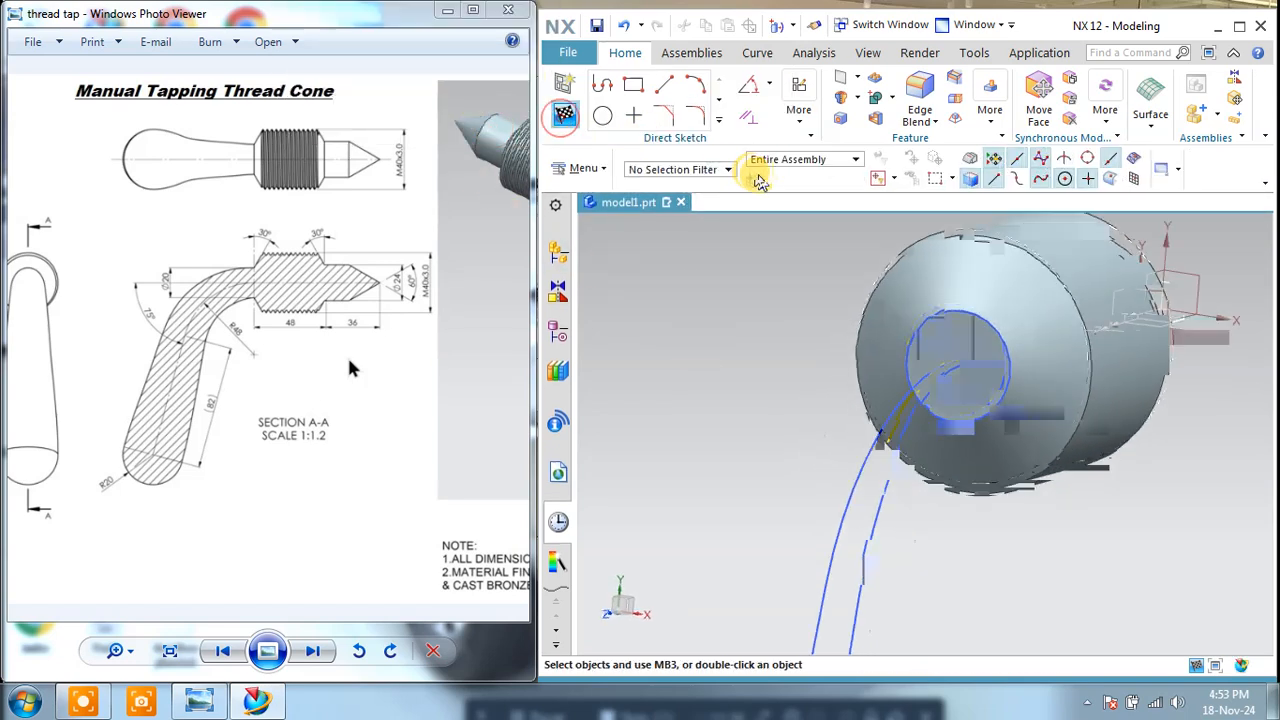
Step: Sketch on the hemisphere's flat face, project its circular rim into the sketch, and finish the sketch
scroll(773, 266, "down", 6)
mouse_move(787, 350)
middle_mouse_down()
mouse_move(794, 386)
mouse_move(775, 438)
middle_mouse_up()
scroll(691, 424, "up", 4)
left_click(561, 112)
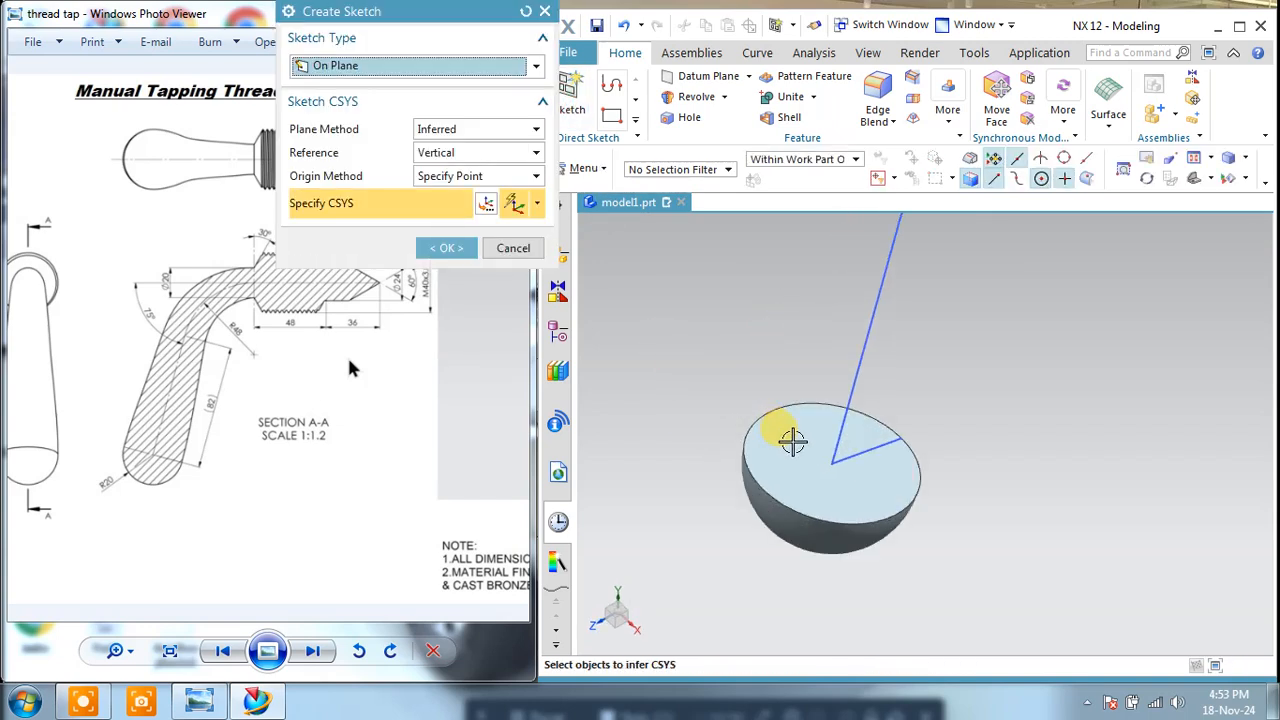
left_click(791, 437)
left_click(449, 256)
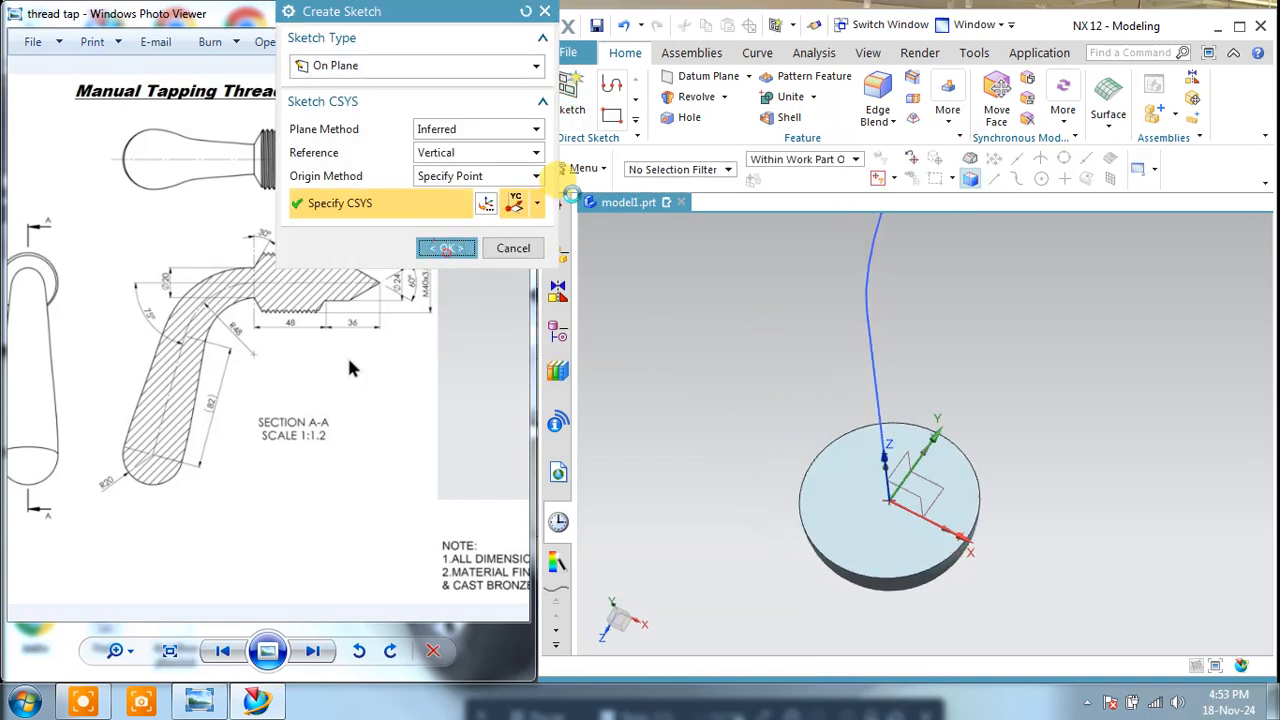
left_click(716, 125)
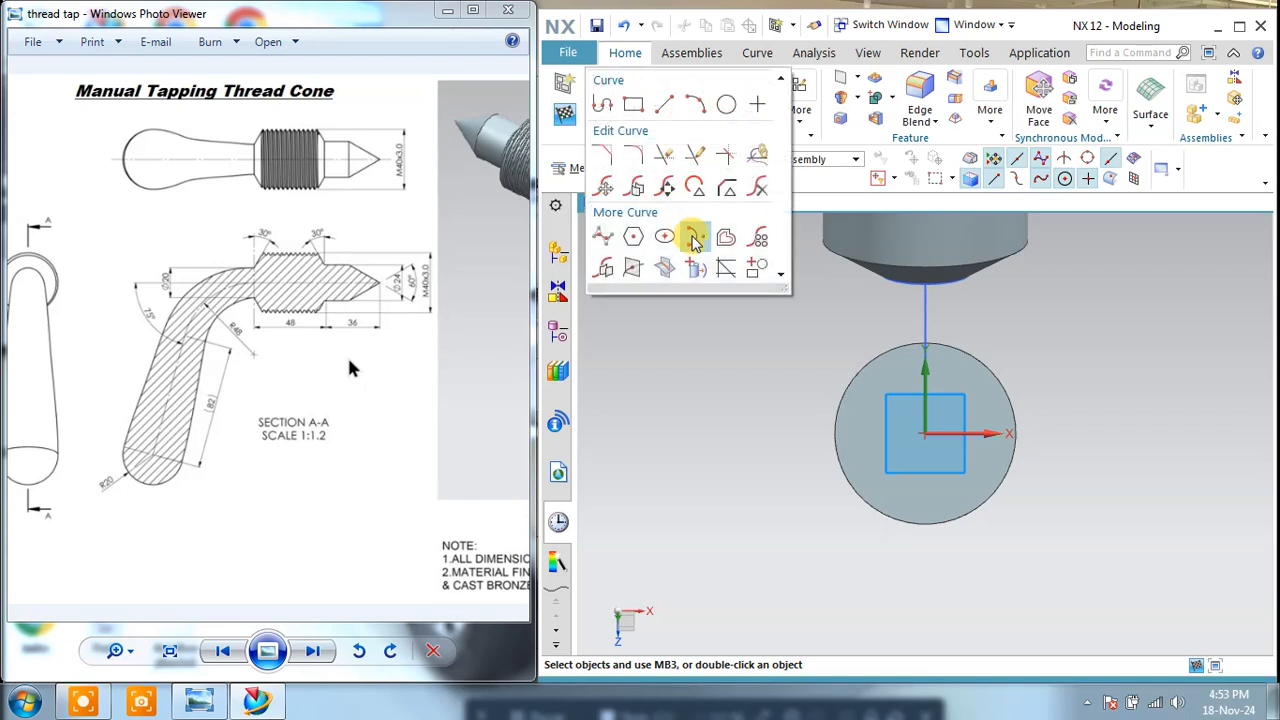
left_click(689, 266)
left_click(842, 379)
left_click(449, 127)
left_click(513, 127)
left_click(565, 114)
Step: Try sweeping the handle using the head's small circle and the hemisphere's rim as sections and the curved path as guide
middle_click_drag(969, 309, 842, 318)
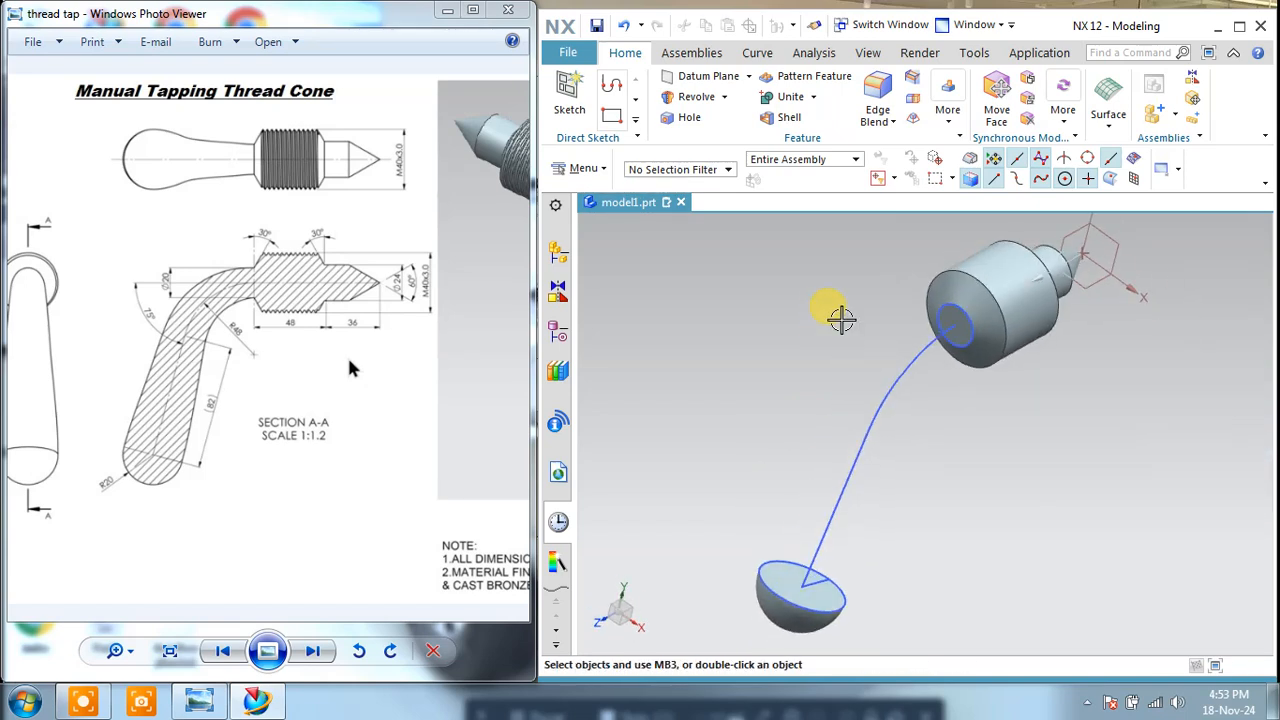
left_click(945, 112)
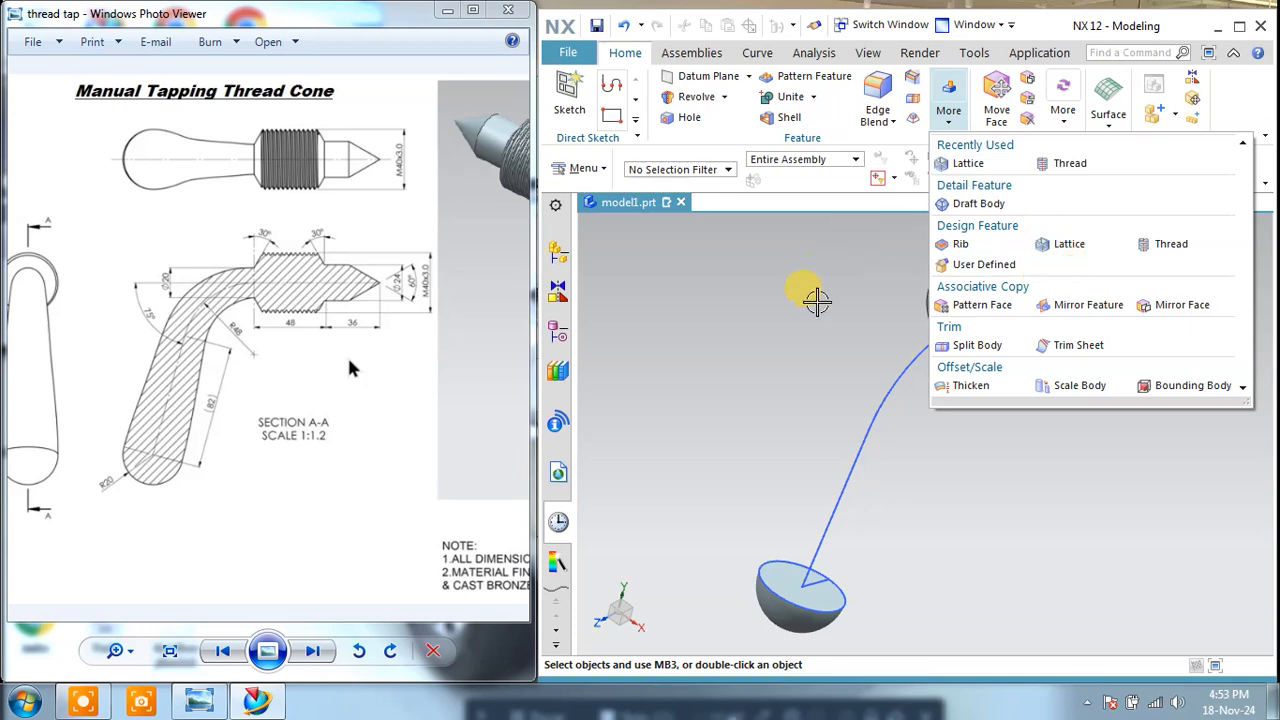
left_click(815, 300)
left_click(1108, 118)
left_click(1160, 178)
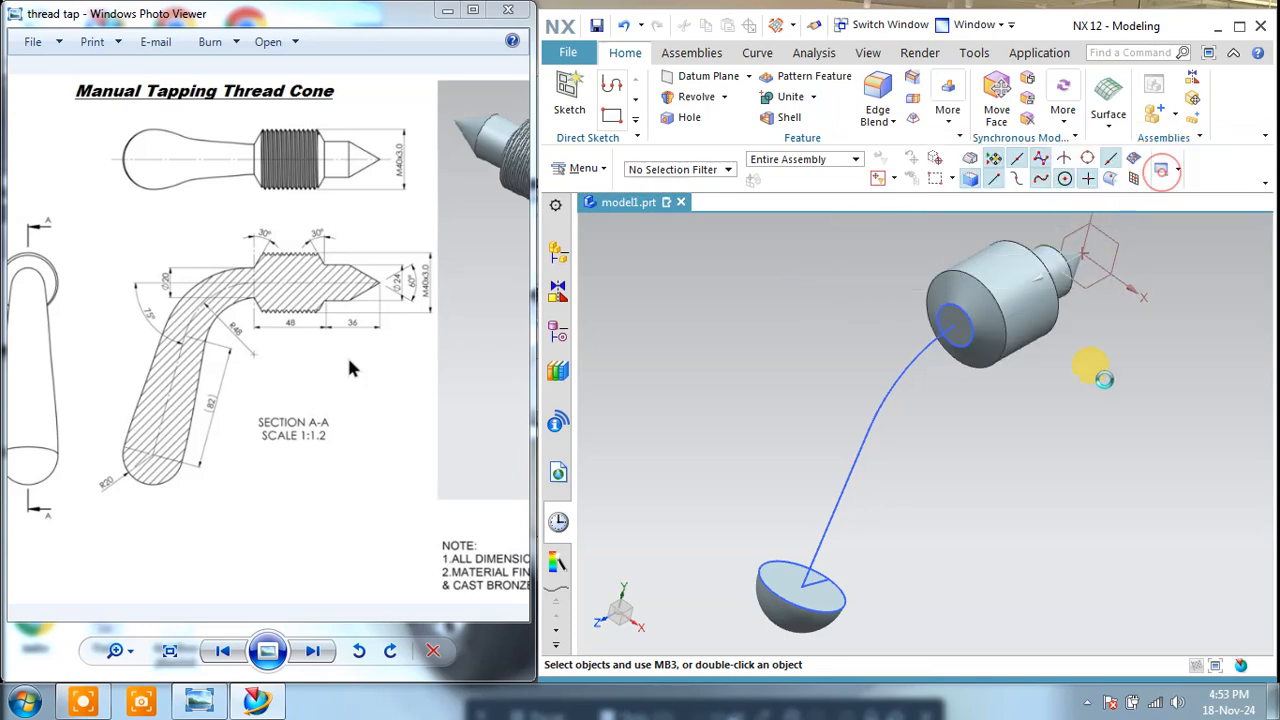
left_click(958, 338)
middle_click(973, 428)
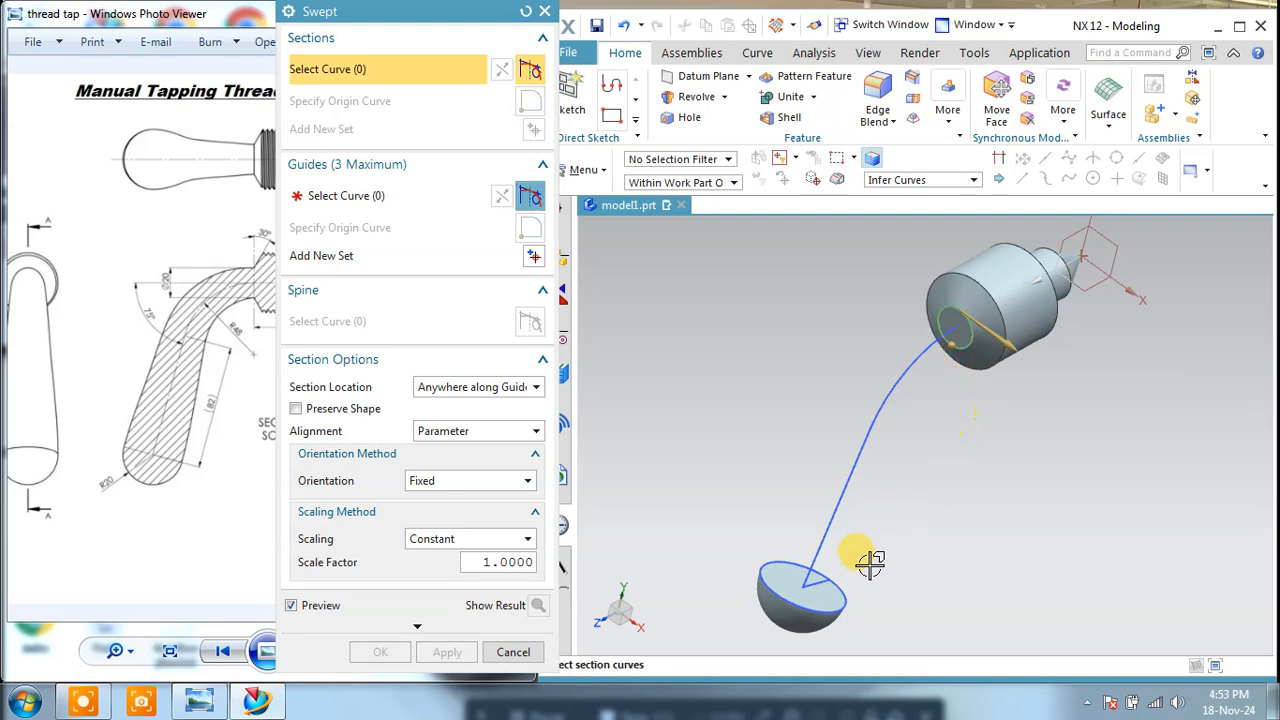
left_click(846, 586)
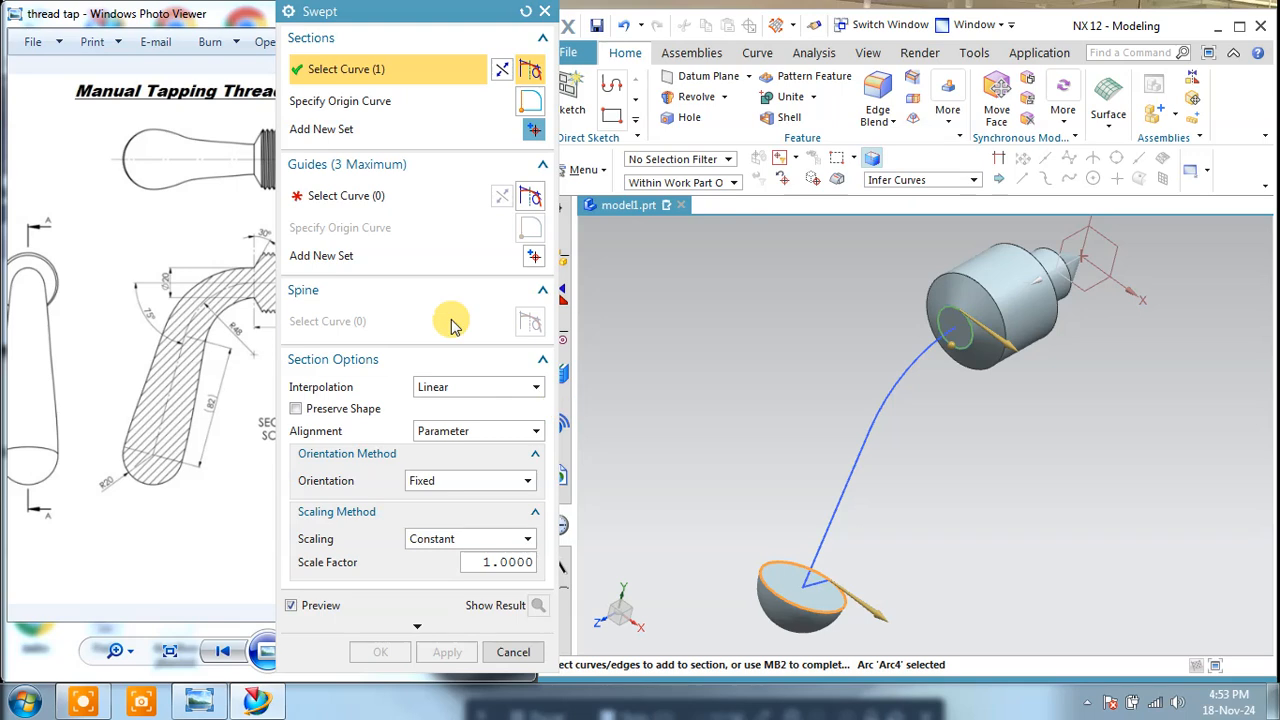
left_click(372, 192)
left_click(909, 365)
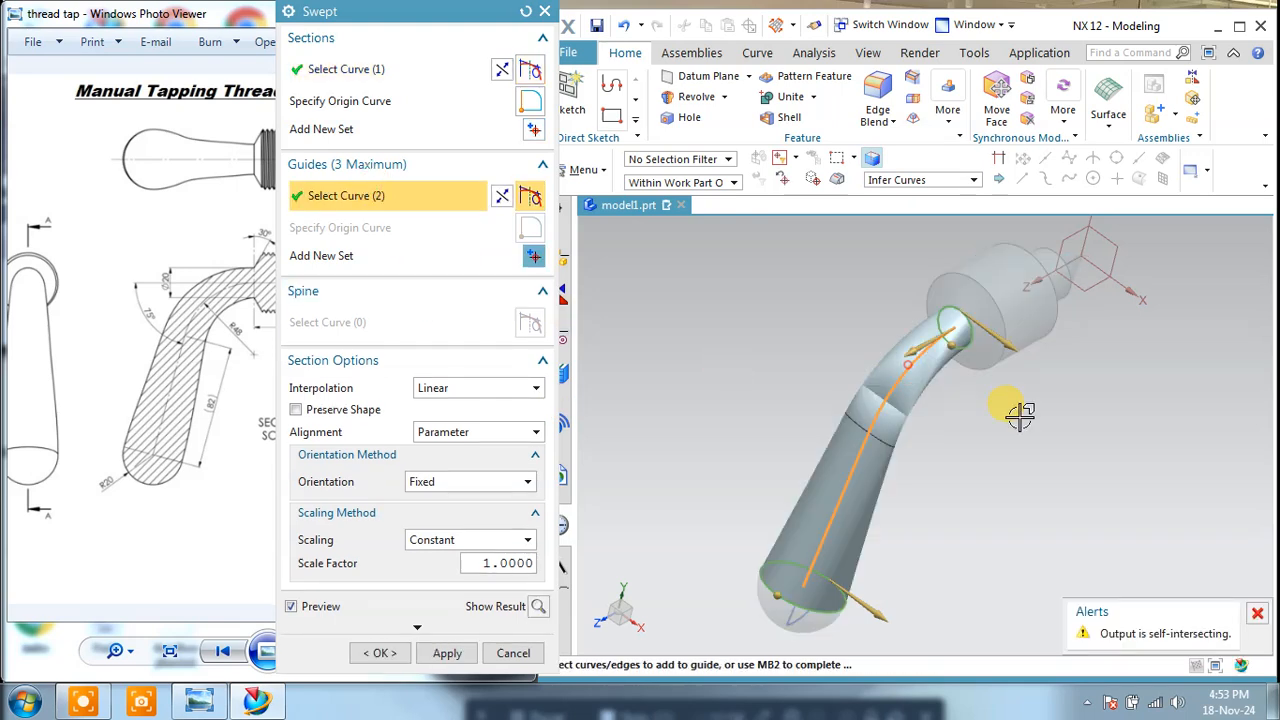
Step: Try reversing the section and guide directions of the sweep, and reset all its settings
left_click(502, 71)
left_click(502, 71)
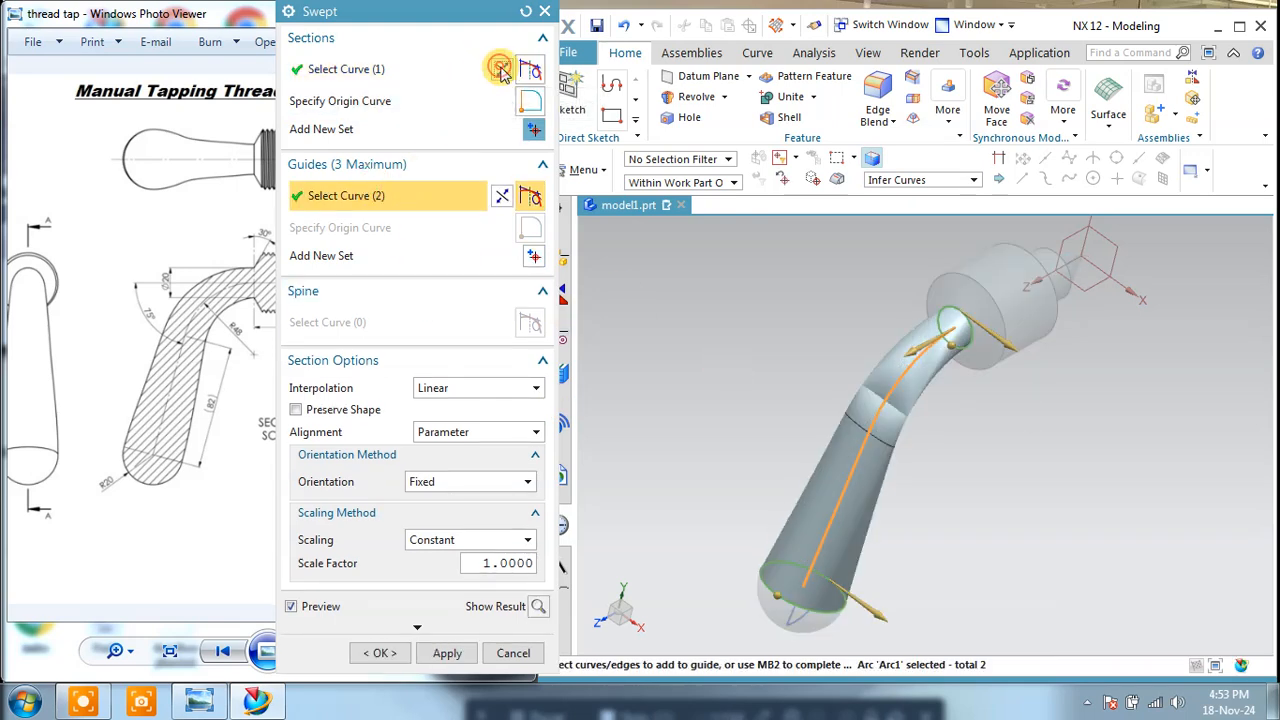
left_click(502, 195)
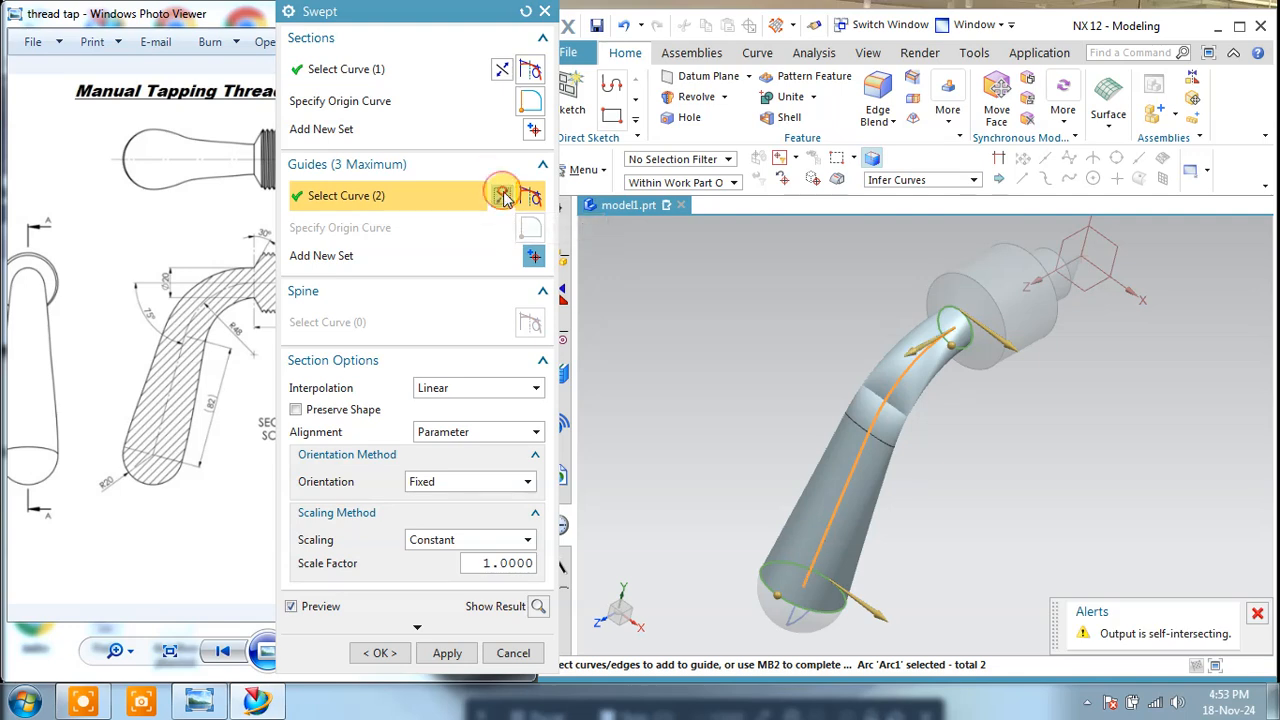
left_click(526, 12)
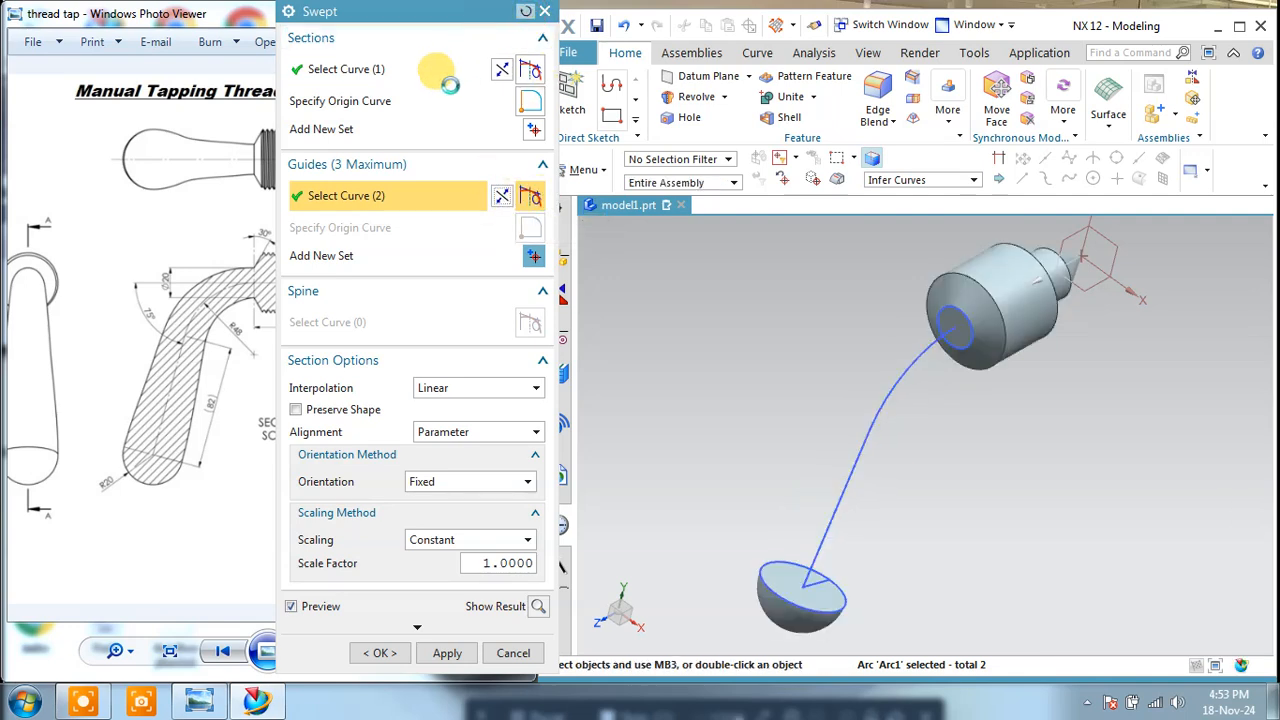
Step: Try the sweep in the opposite section order, from the hemisphere's rim to the head's circle, guided by the curved path
left_click(790, 553)
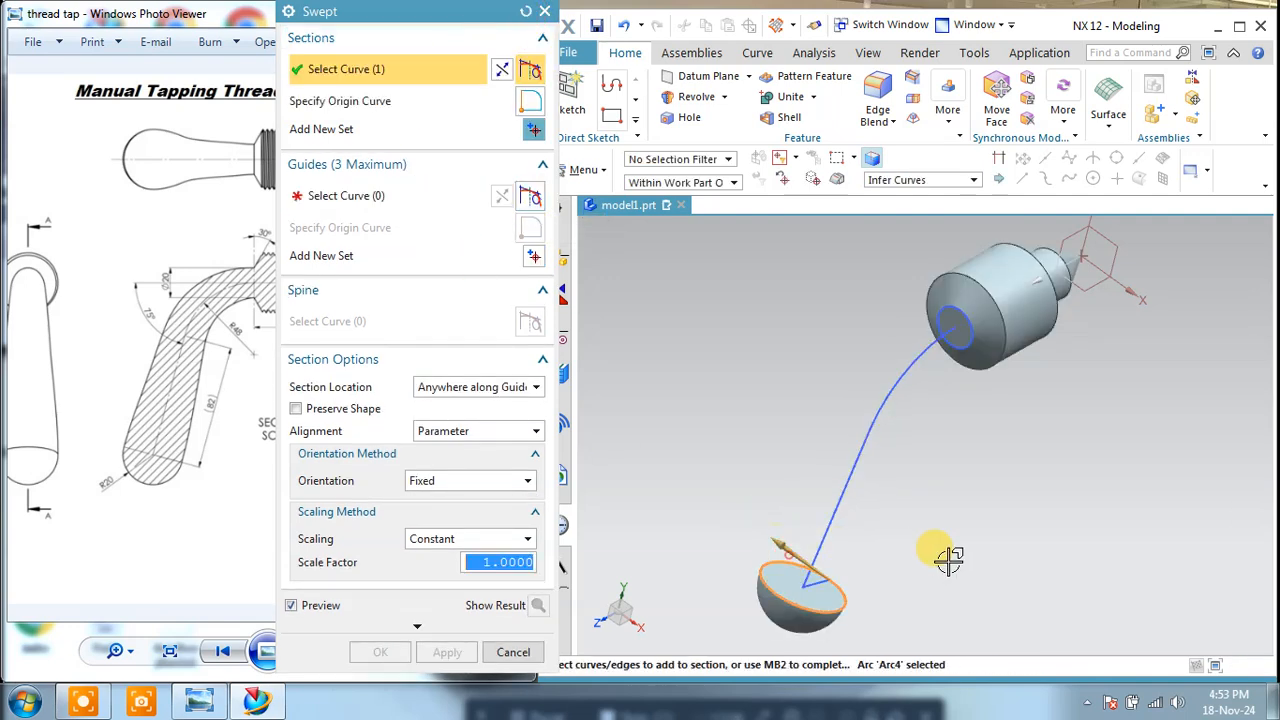
left_click(534, 131)
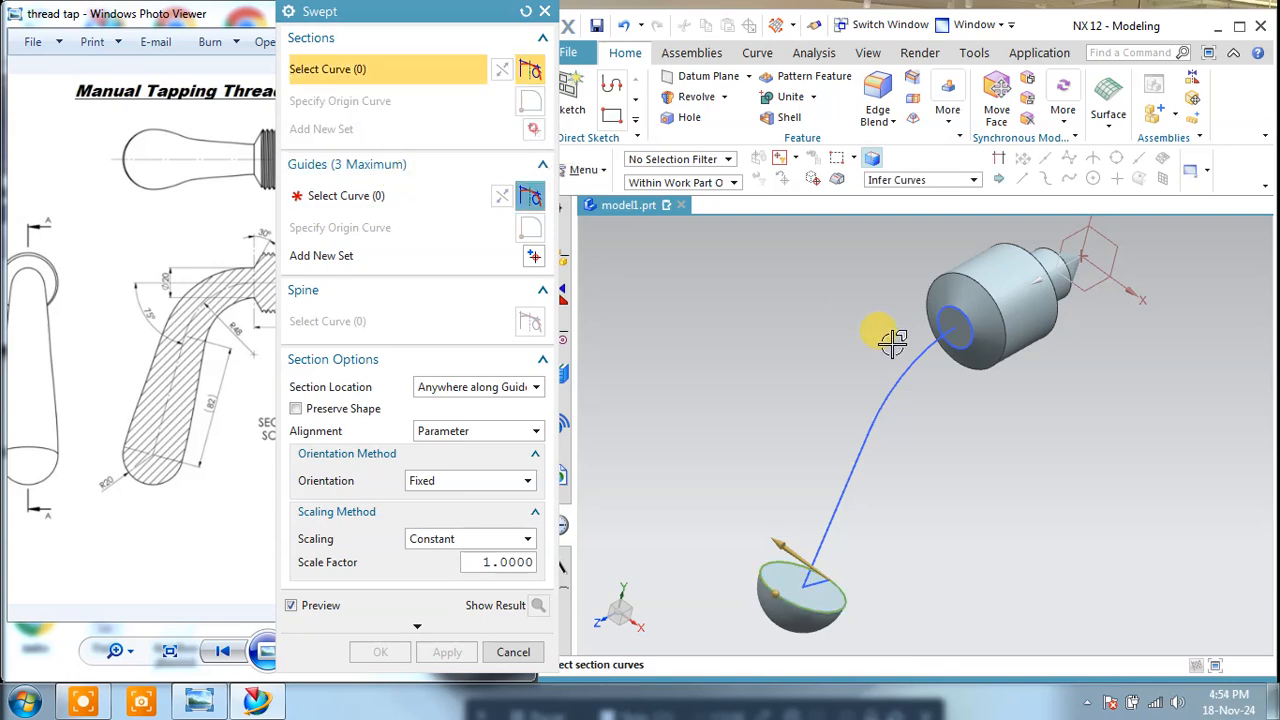
left_click(937, 325)
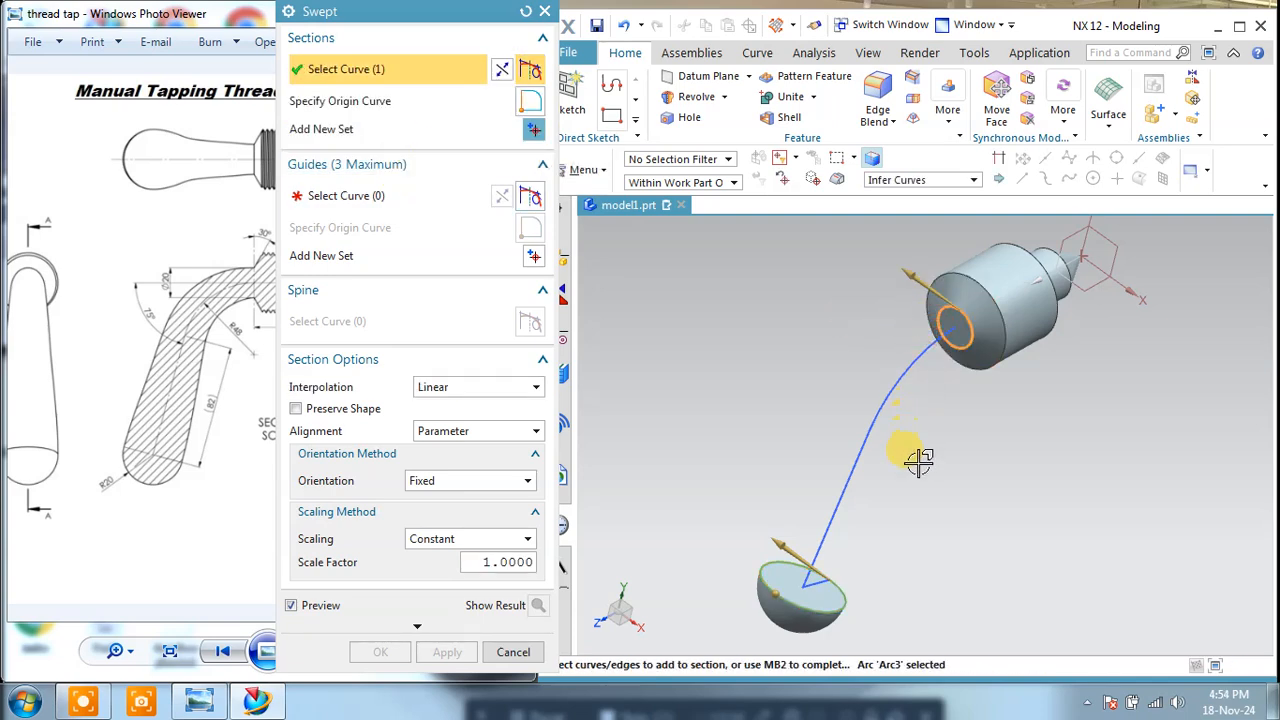
mouse_move(925, 448)
middle_mouse_down()
mouse_move(894, 443)
mouse_move(909, 434)
middle_mouse_up()
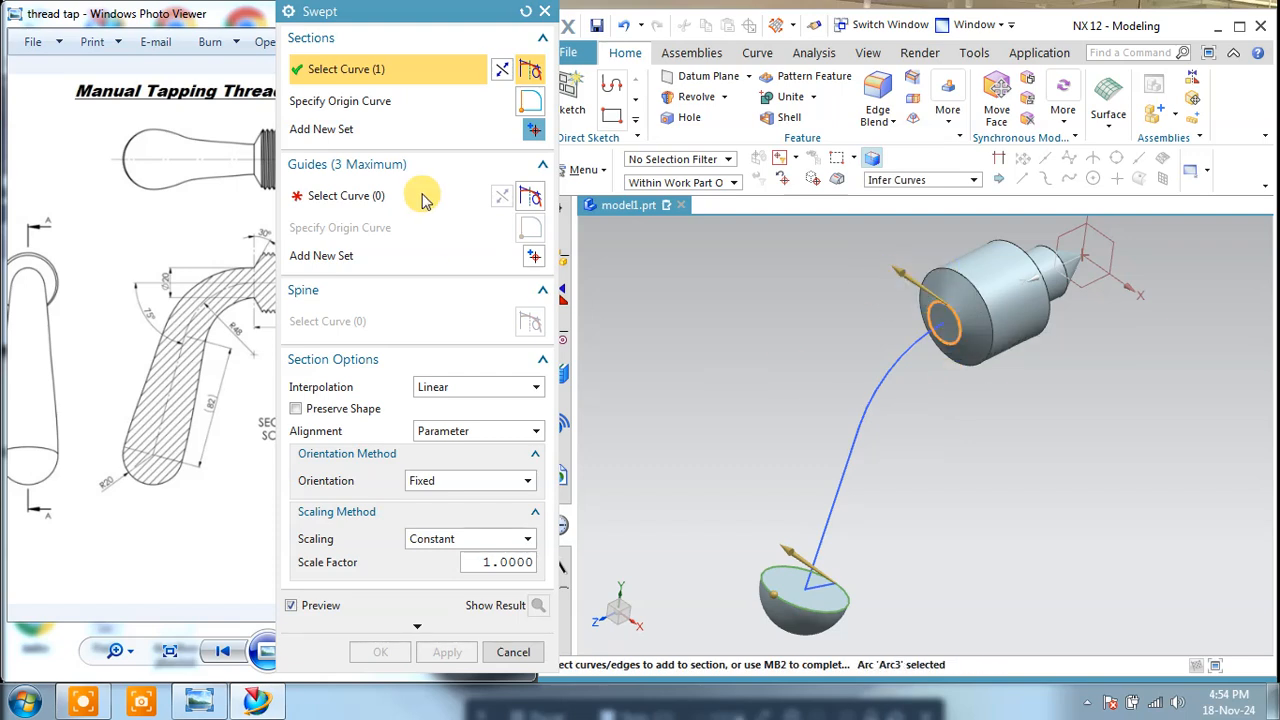
left_click(385, 195)
left_click(901, 356)
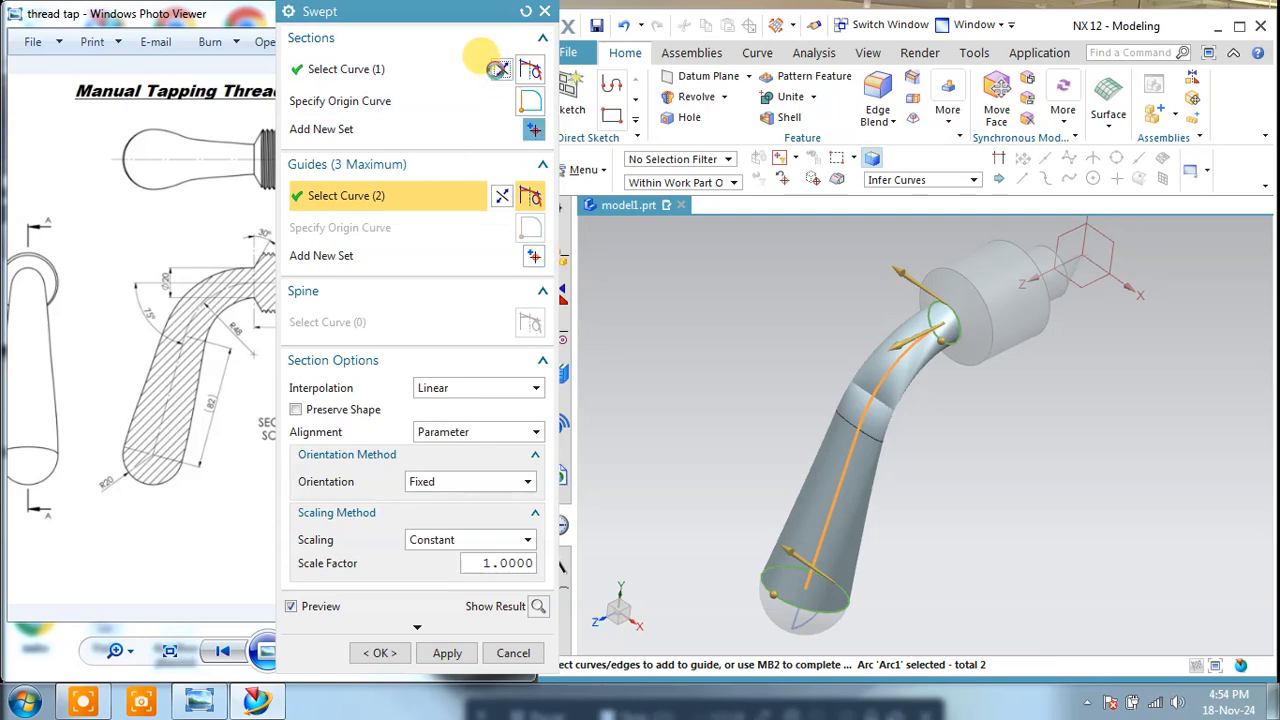
Step: Reverse the sweep's guide direction and toggle its section direction to test the preview
left_click(503, 194)
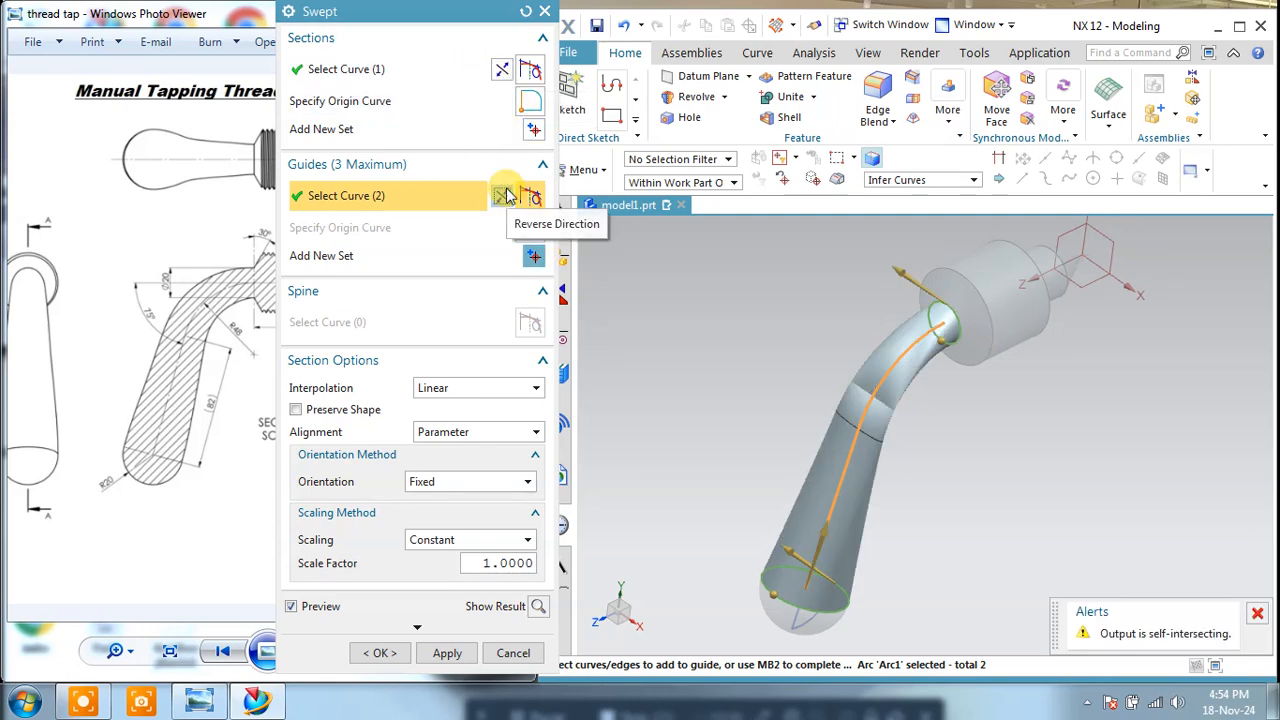
left_click(502, 74)
left_click(502, 74)
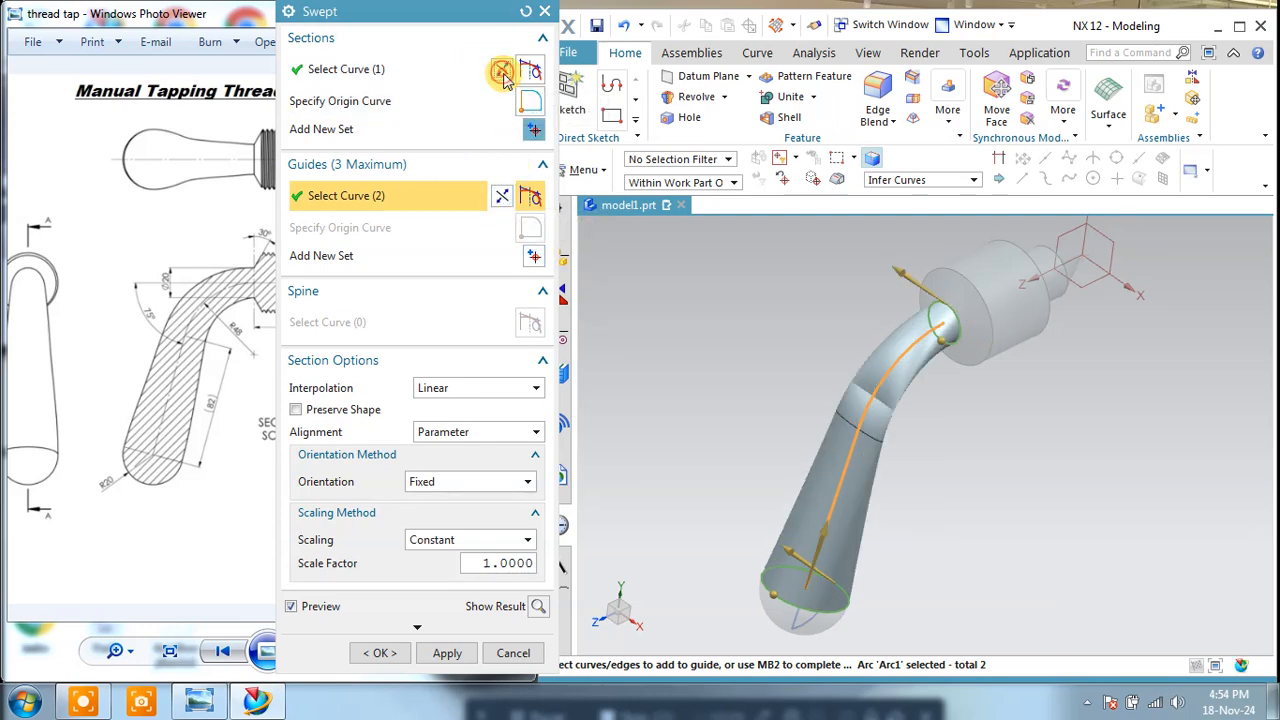
Step: Try the handle sweep with Cubic interpolation and Arc Length alignment, and inspect the preview at the bend
left_click(466, 388)
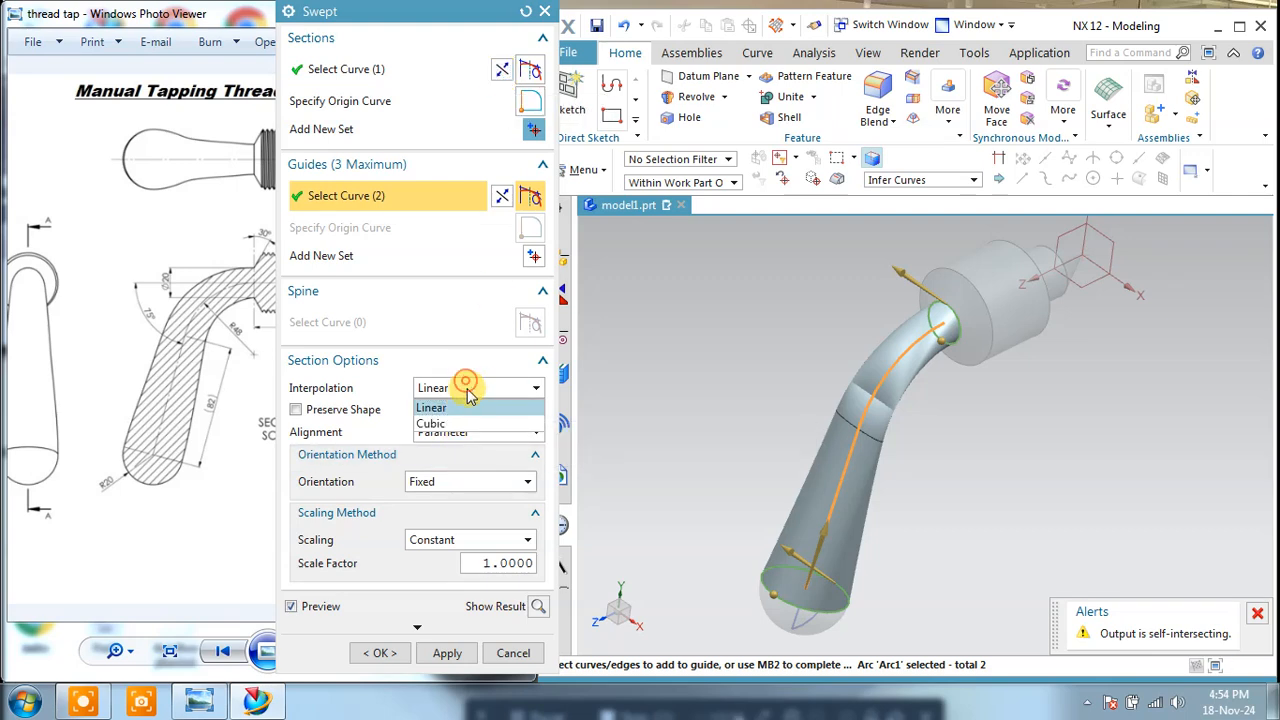
left_click(461, 424)
left_click(470, 432)
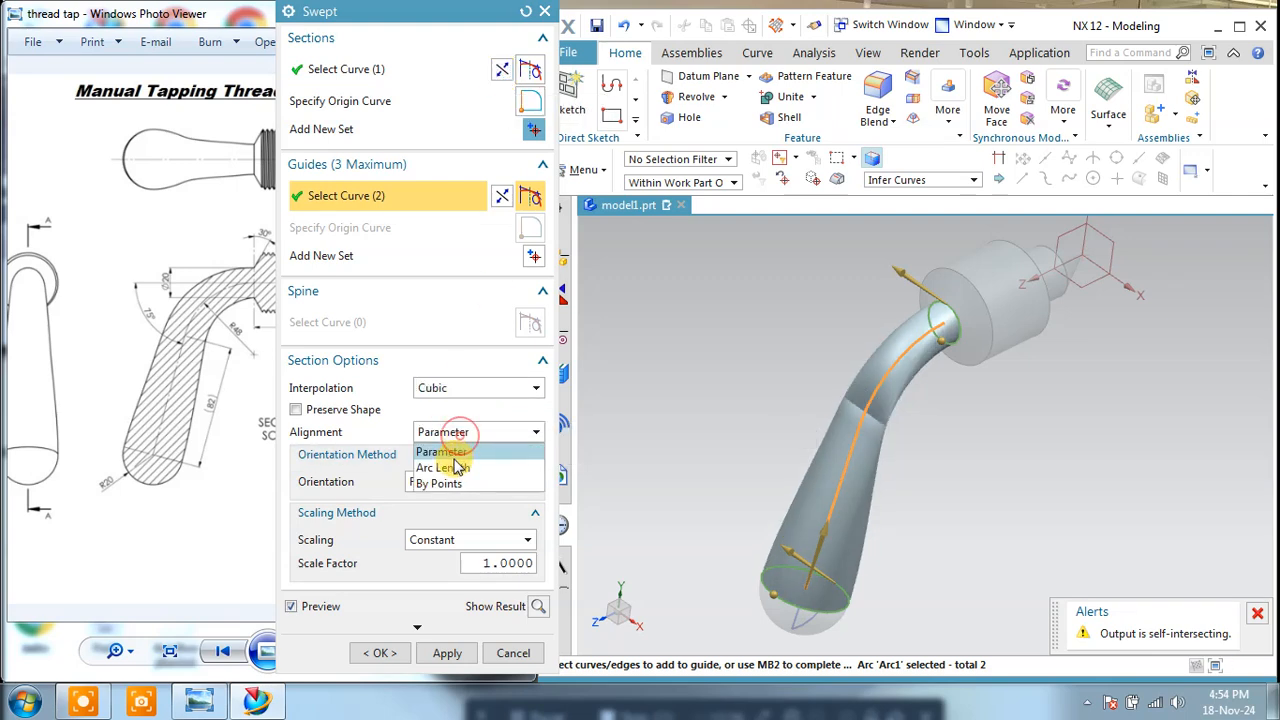
left_click(450, 467)
middle_click_drag(835, 478, 858, 478)
Step: Try orienting the sweep by Face Normals using the hemisphere's flat face
left_click(490, 484)
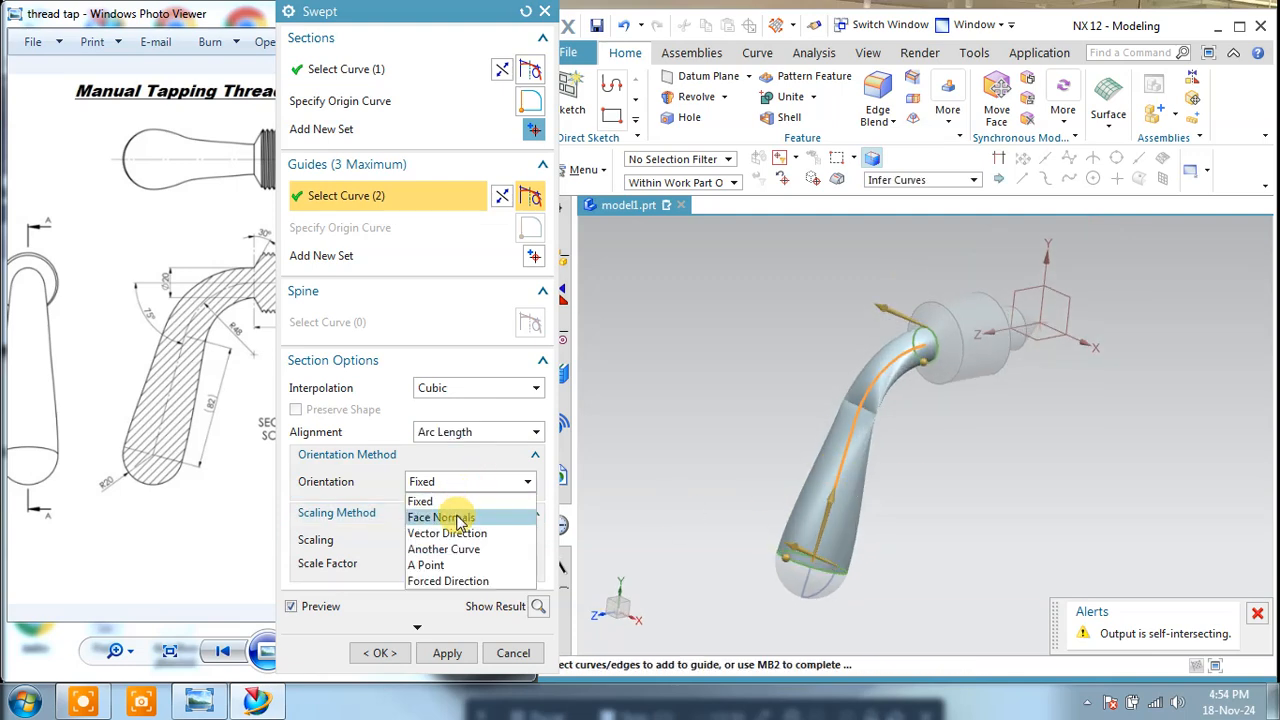
left_click(460, 518)
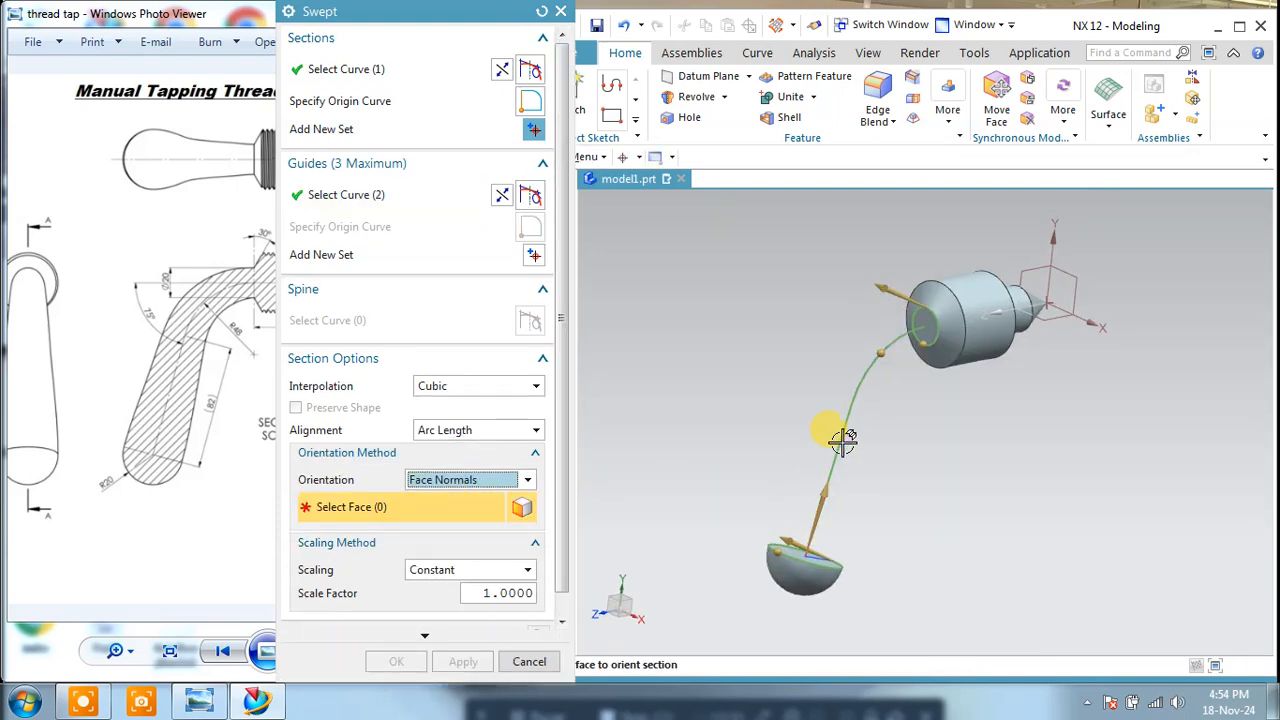
middle_click_drag(815, 533, 808, 540)
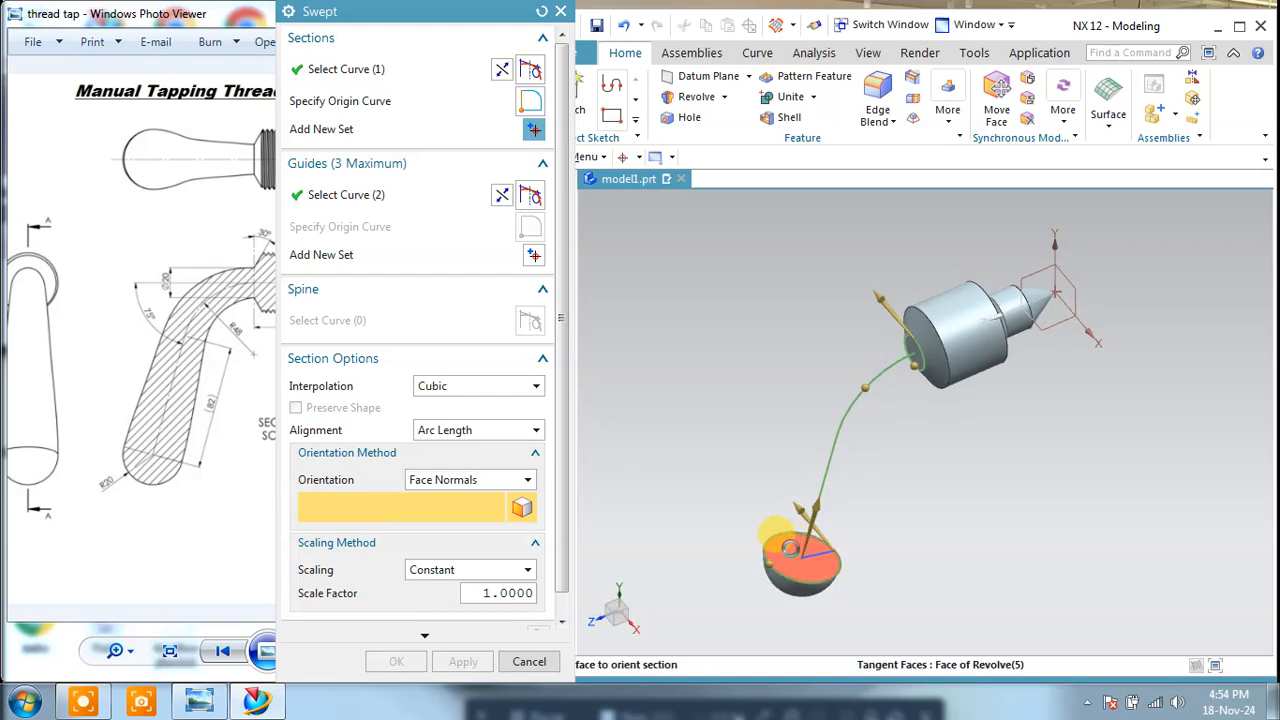
left_click(800, 555)
Step: Try orienting the sweep by Forced Direction along the straight part of the handle path, and inspect the preview
left_click(470, 480)
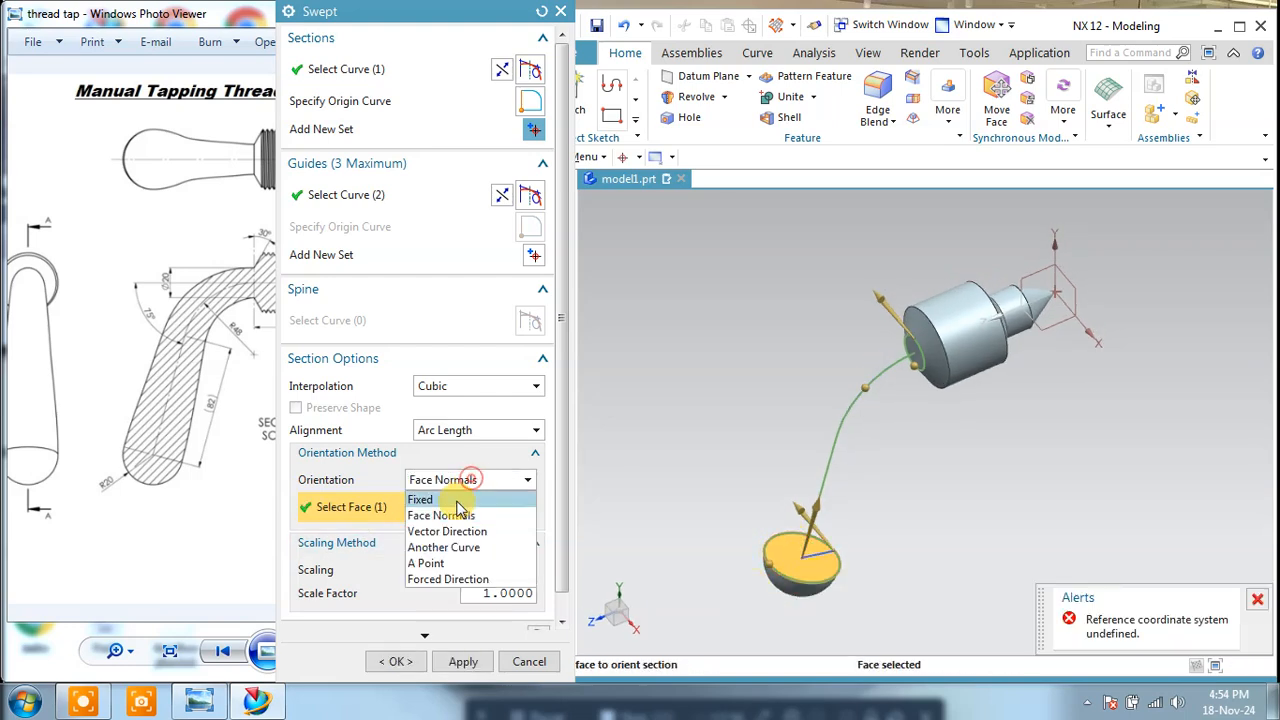
left_click(448, 580)
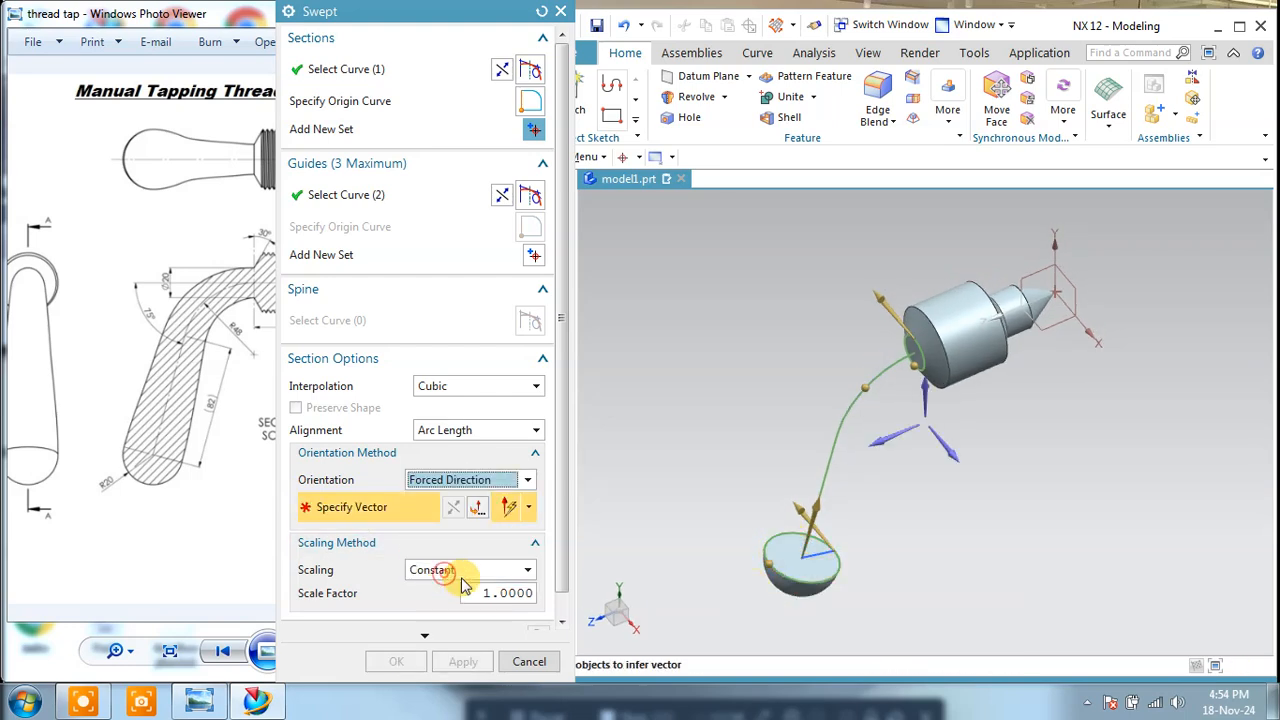
left_click(822, 463)
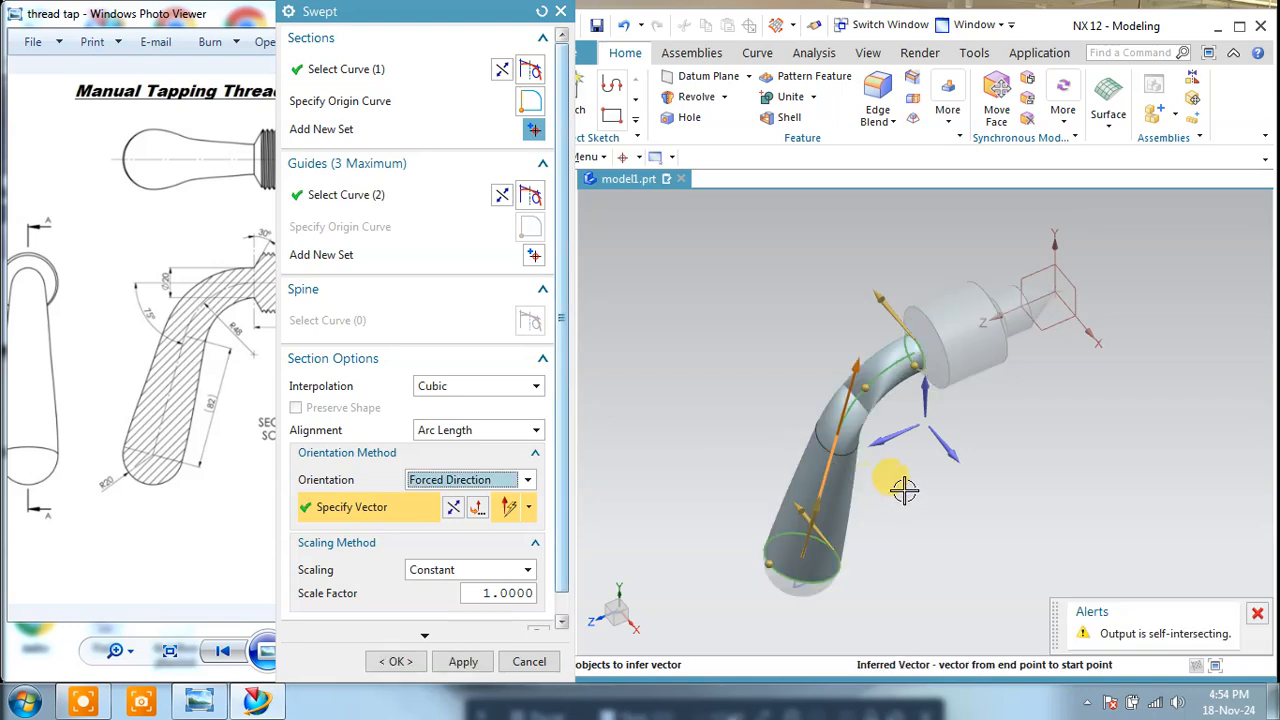
middle_click_drag(904, 489, 869, 357)
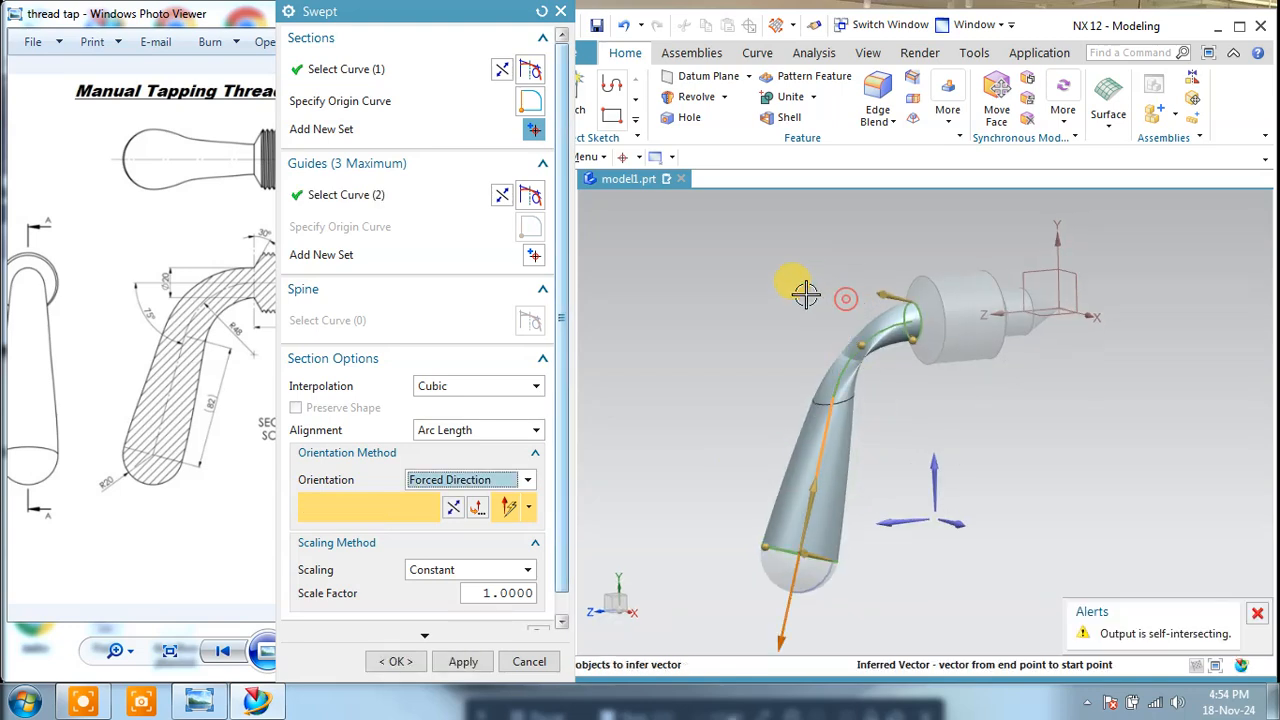
Step: Try reversing the section and guide directions under the forced orientation, and cancel the sweep
left_click(502, 69)
left_click(503, 196)
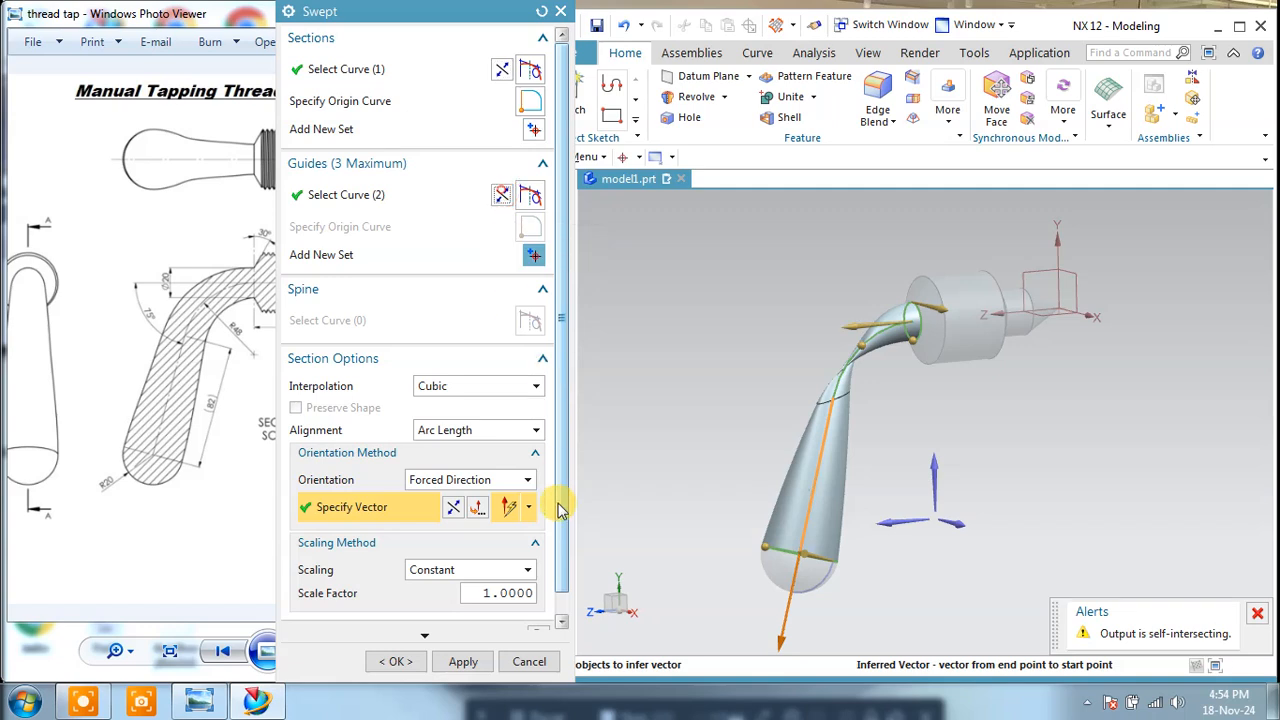
left_click(528, 662)
Step: Start a new Swept feature with the circle on the head's end face as the first section
middle_click_drag(938, 400, 911, 414)
scroll(913, 402, "up", 2)
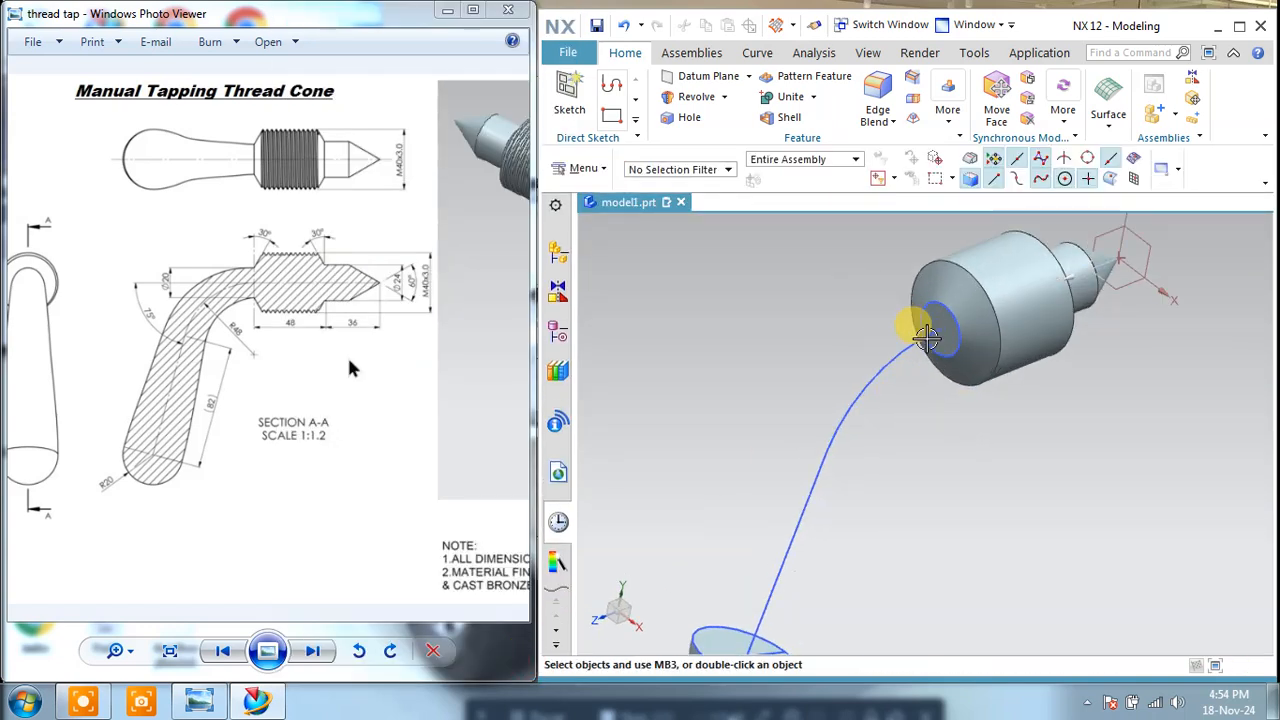
scroll(927, 338, "down", 2)
left_click(1108, 100)
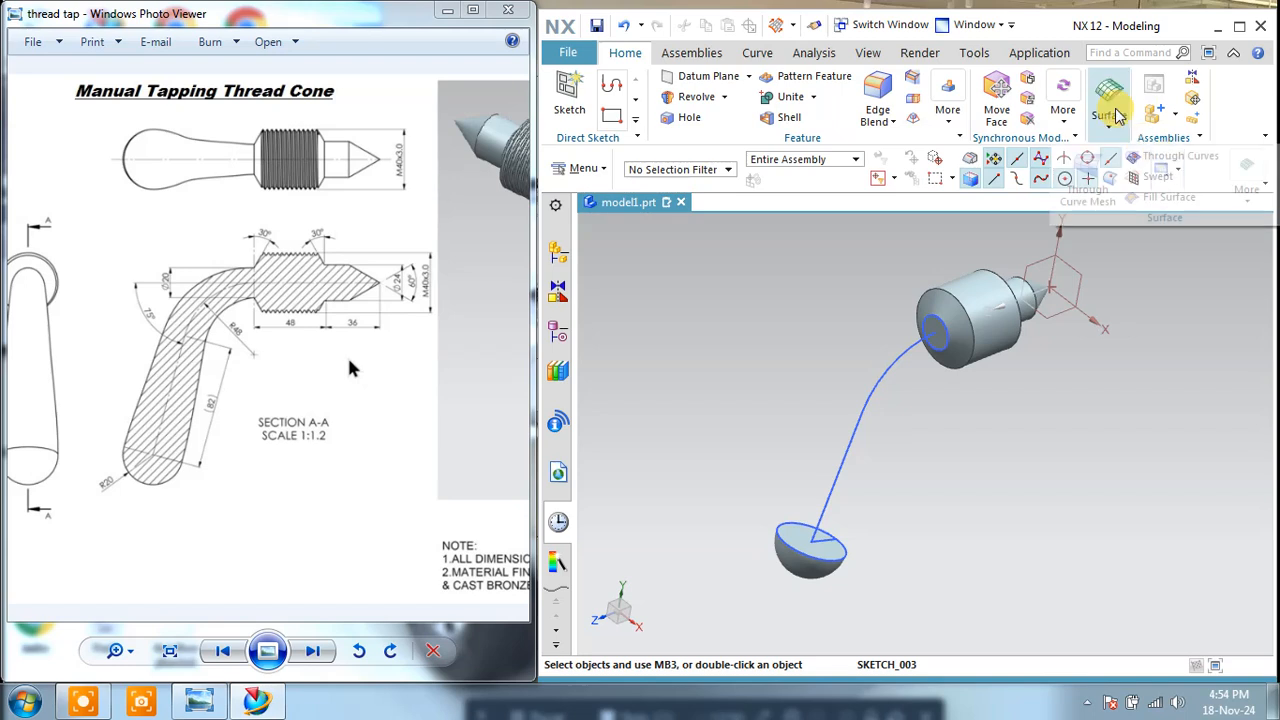
left_click(1156, 176)
scroll(931, 341, "up", 2)
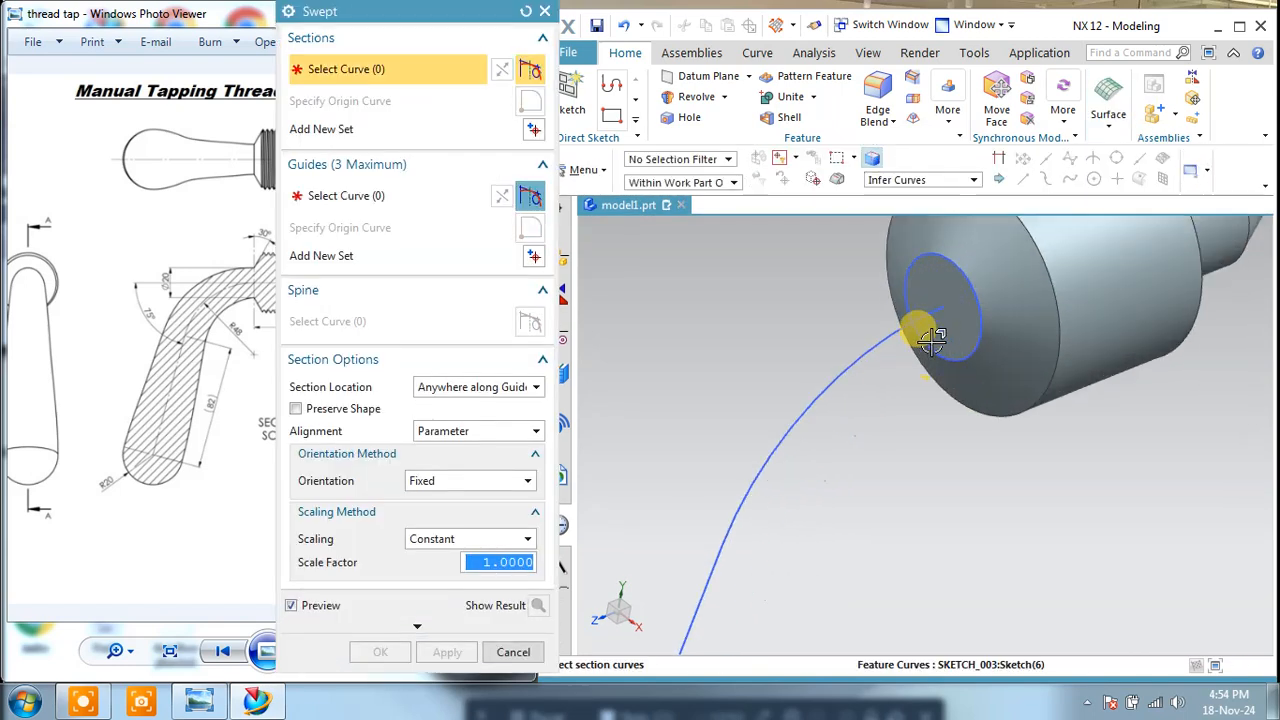
left_click(931, 344)
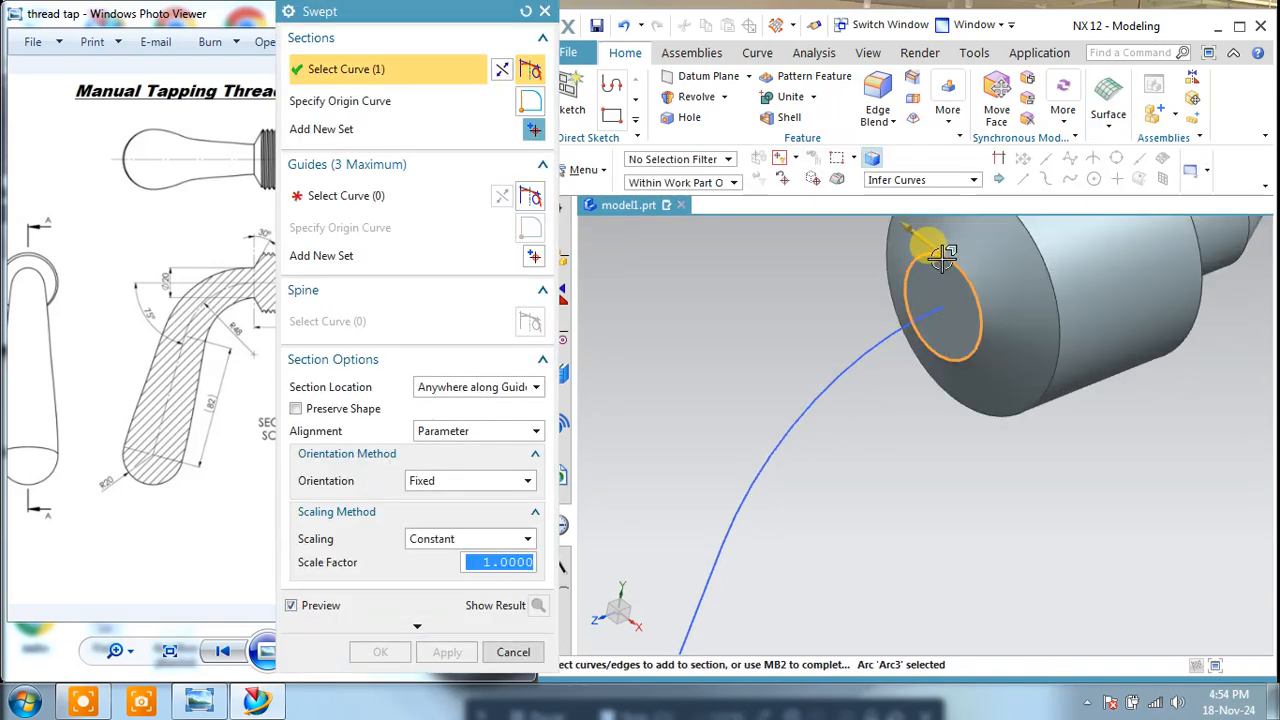
Step: Add the hemisphere's circular rim as a second section of the sweep, and compare the direction arrows of both sections
scroll(934, 316, "down", 2)
middle_click_drag(925, 335, 829, 510)
scroll(820, 538, "up", 2)
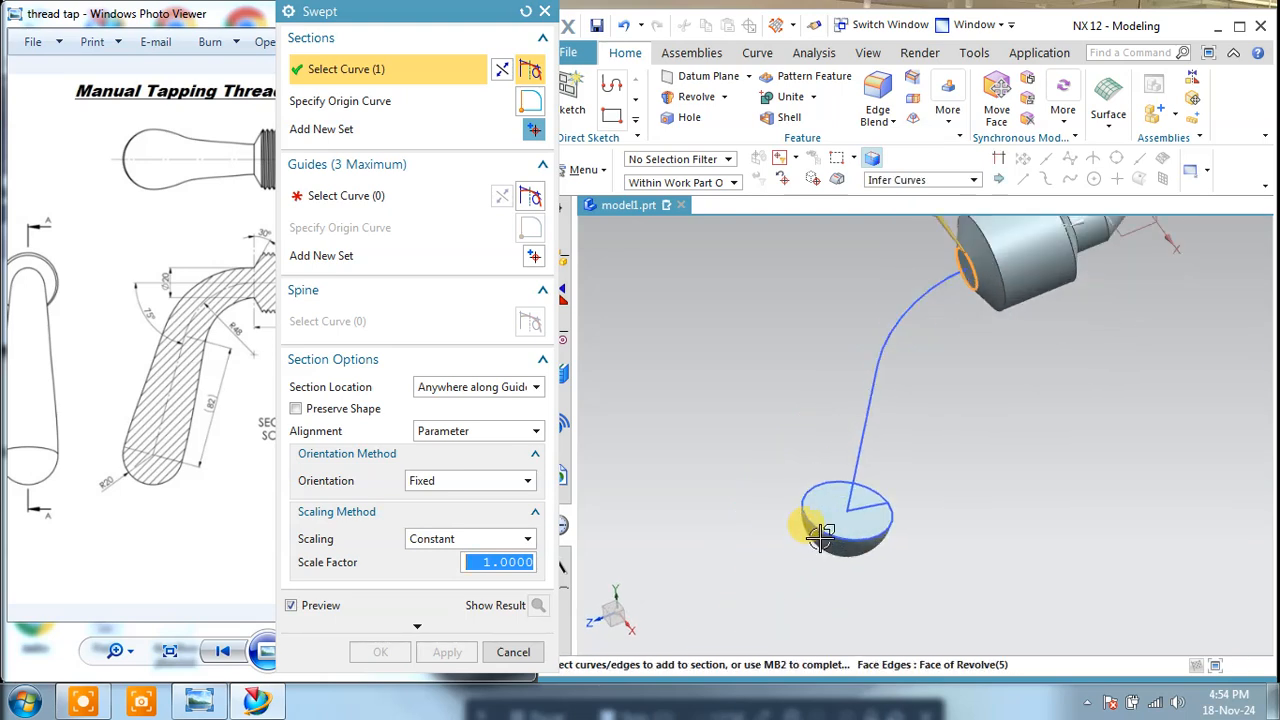
left_click(534, 130)
scroll(790, 538, "up", 2)
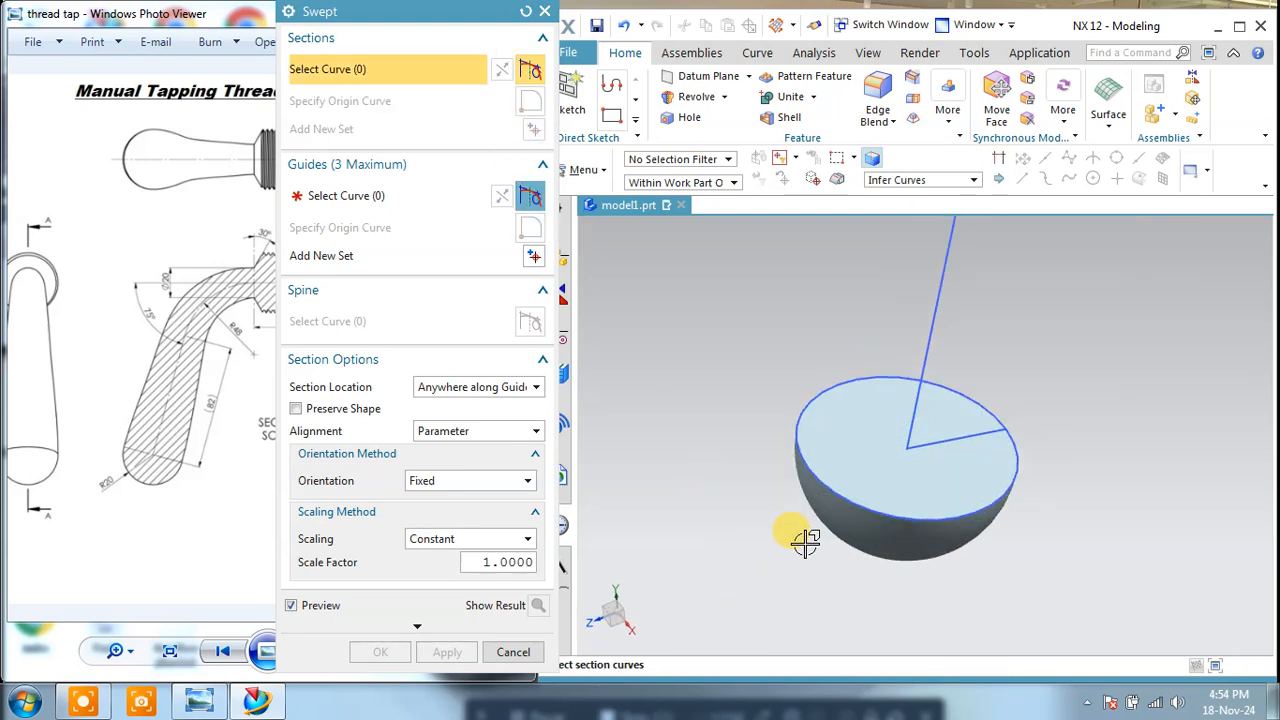
left_click(831, 487)
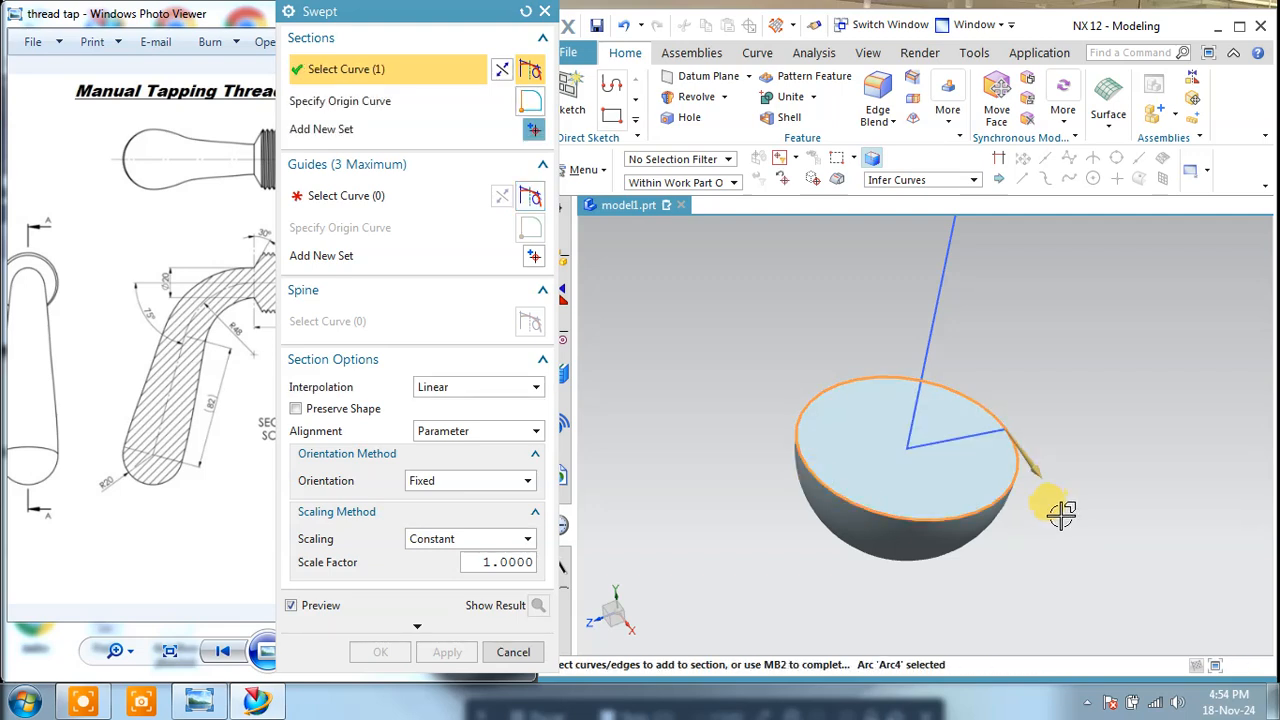
scroll(1050, 549, "down", 5)
scroll(1085, 535, "up", 5)
scroll(1083, 535, "down", 5)
middle_click_drag(1138, 454, 898, 513, "shift")
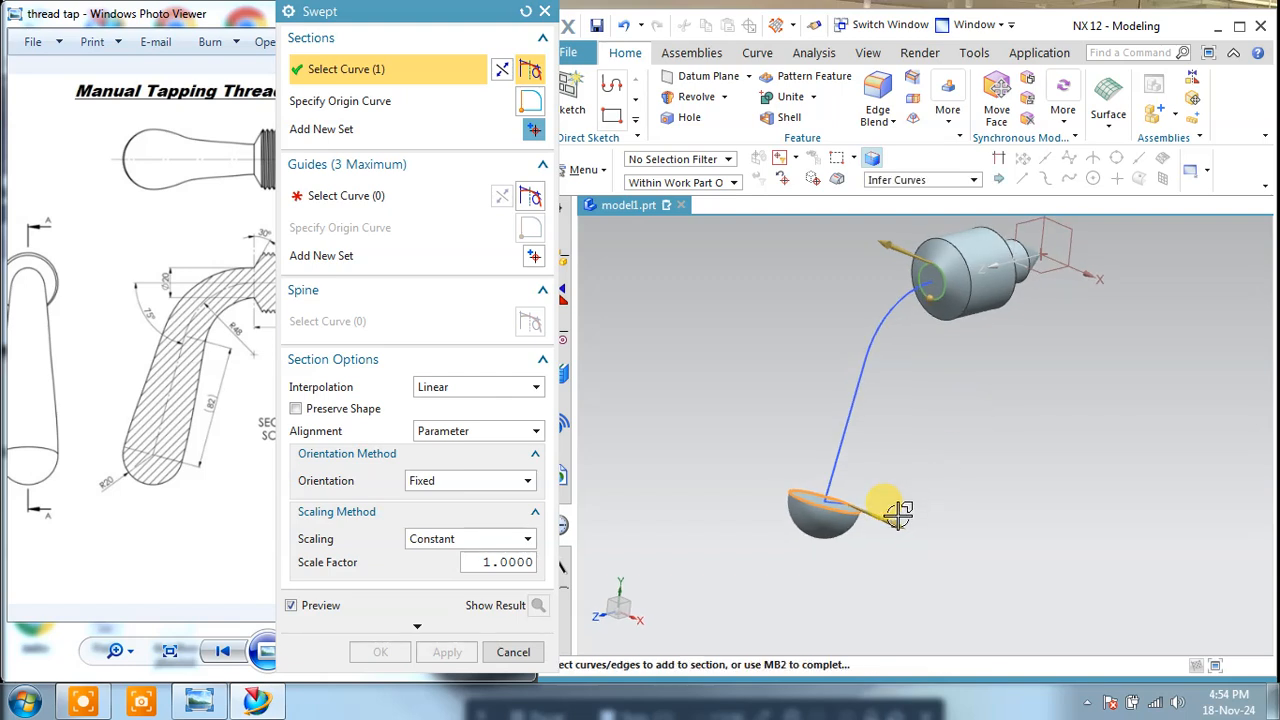
middle_click_drag(900, 440, 917, 312)
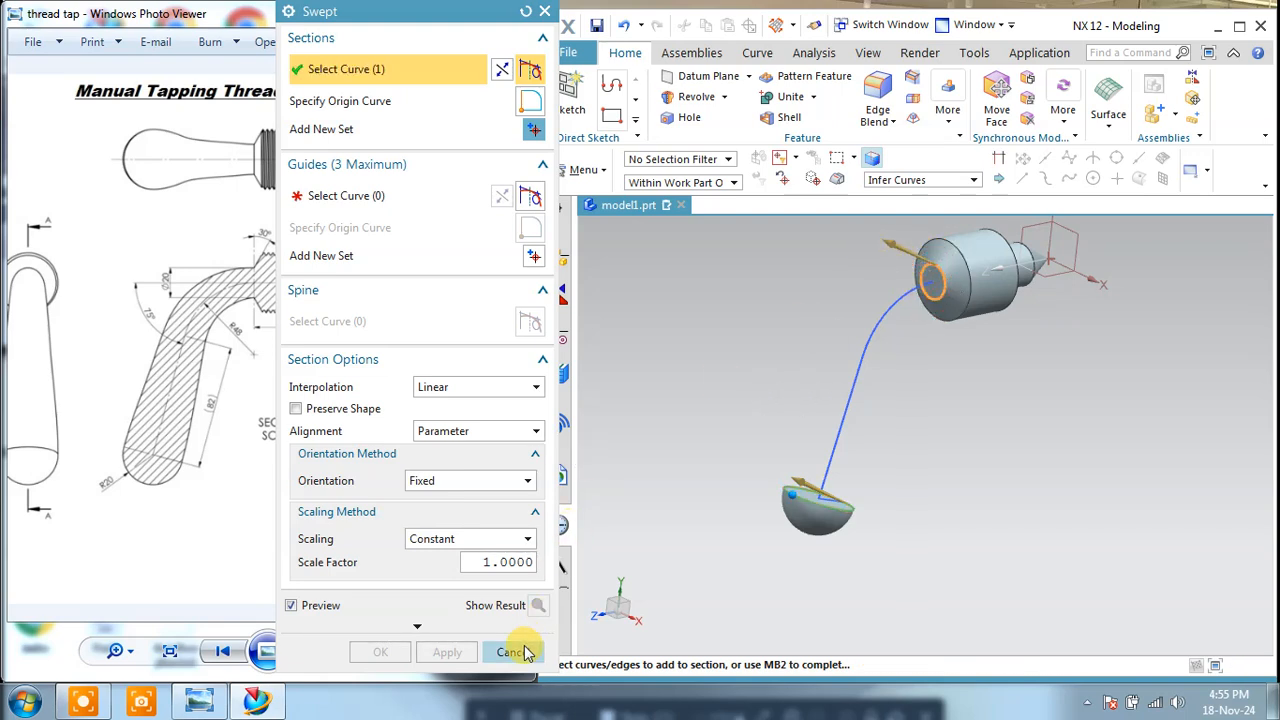
Step: Try sweeping both sections along the handle path with the section direction reversed, inspect the preview, and cancel the sweep
left_click(376, 195)
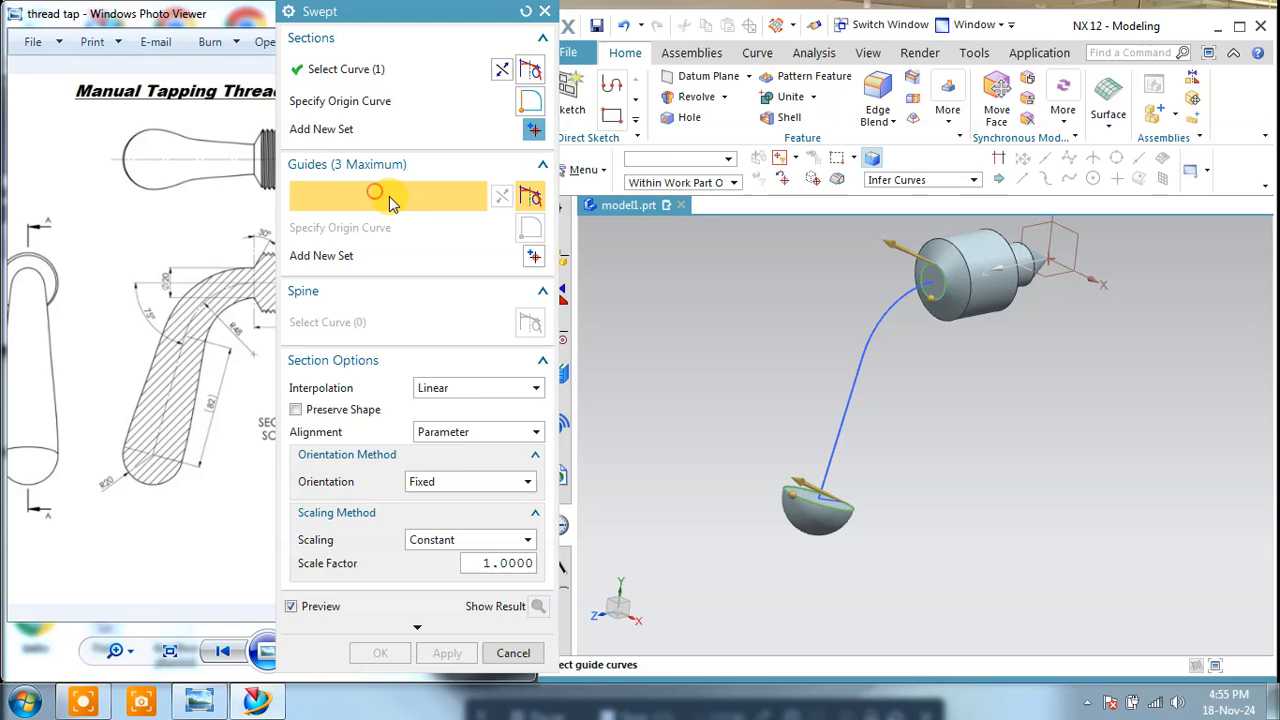
left_click(866, 338)
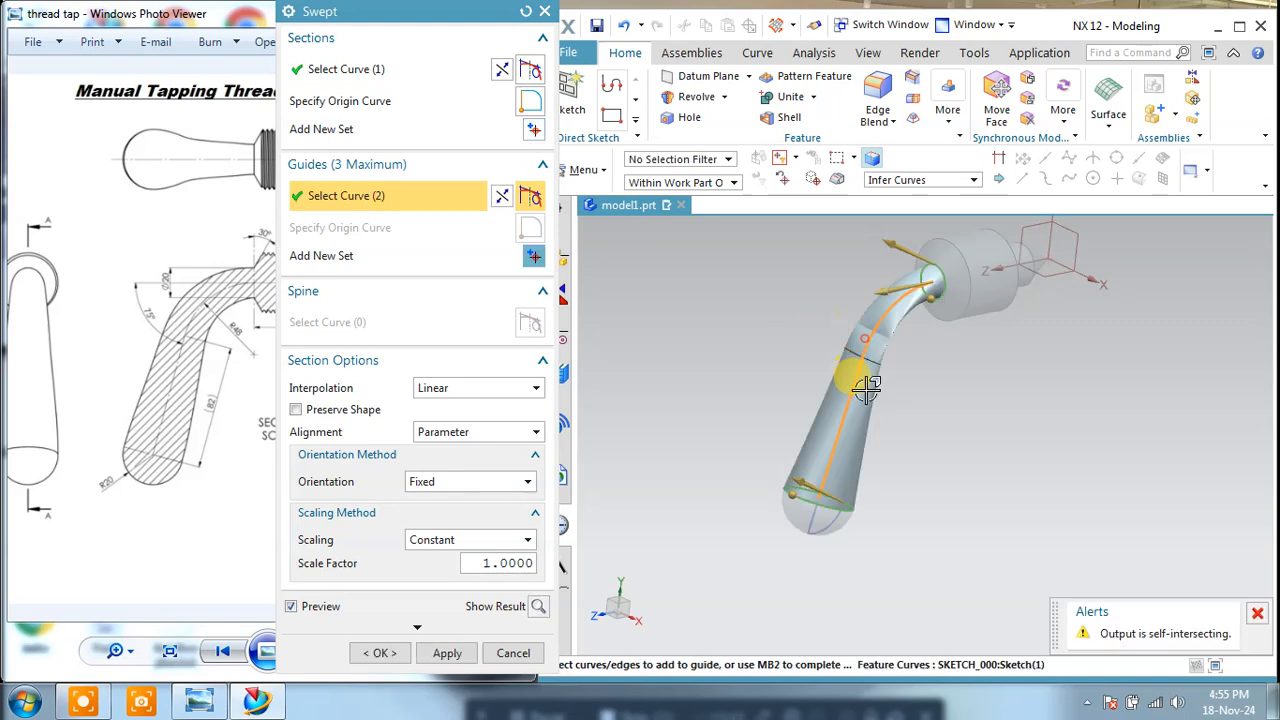
left_click(501, 71)
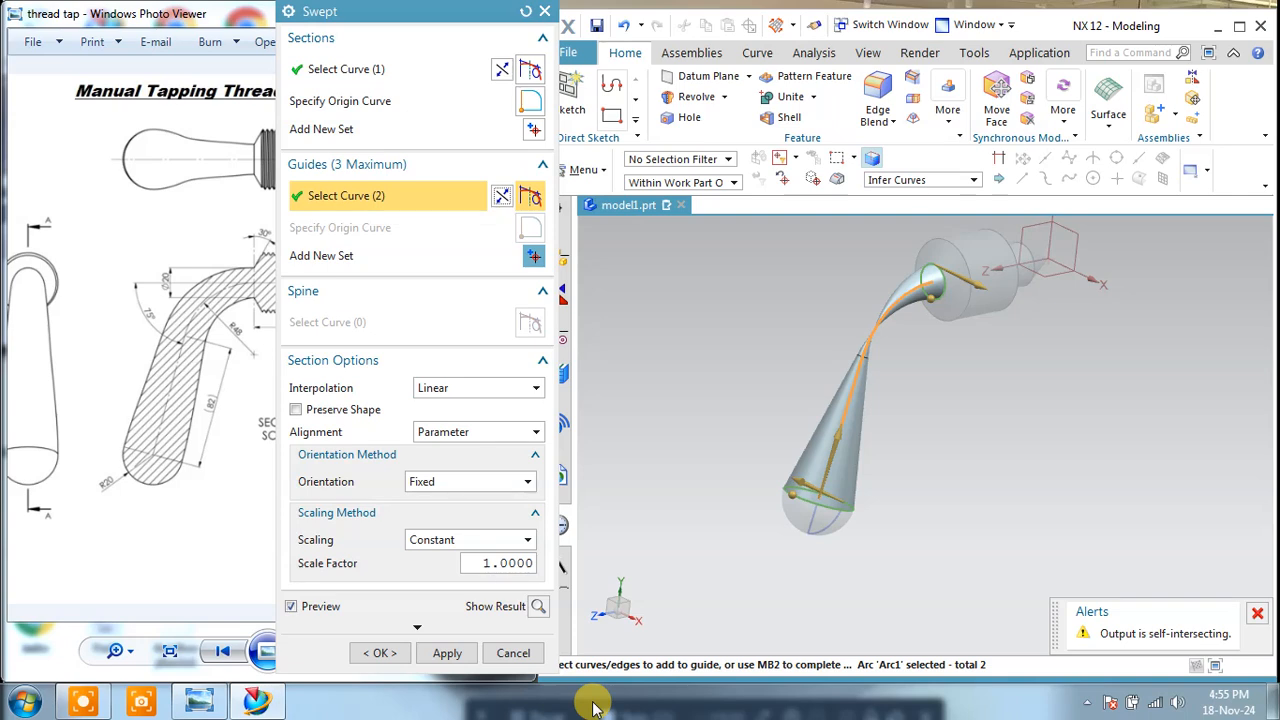
key("F7")
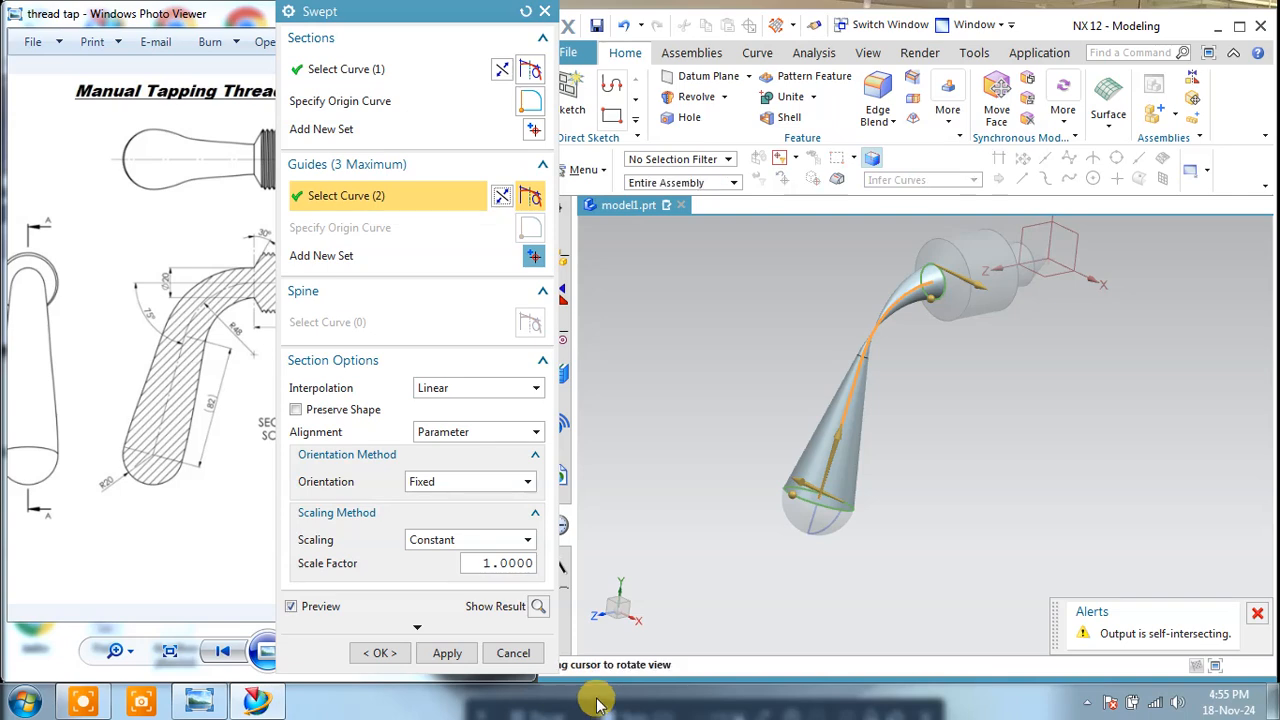
left_click(92, 702)
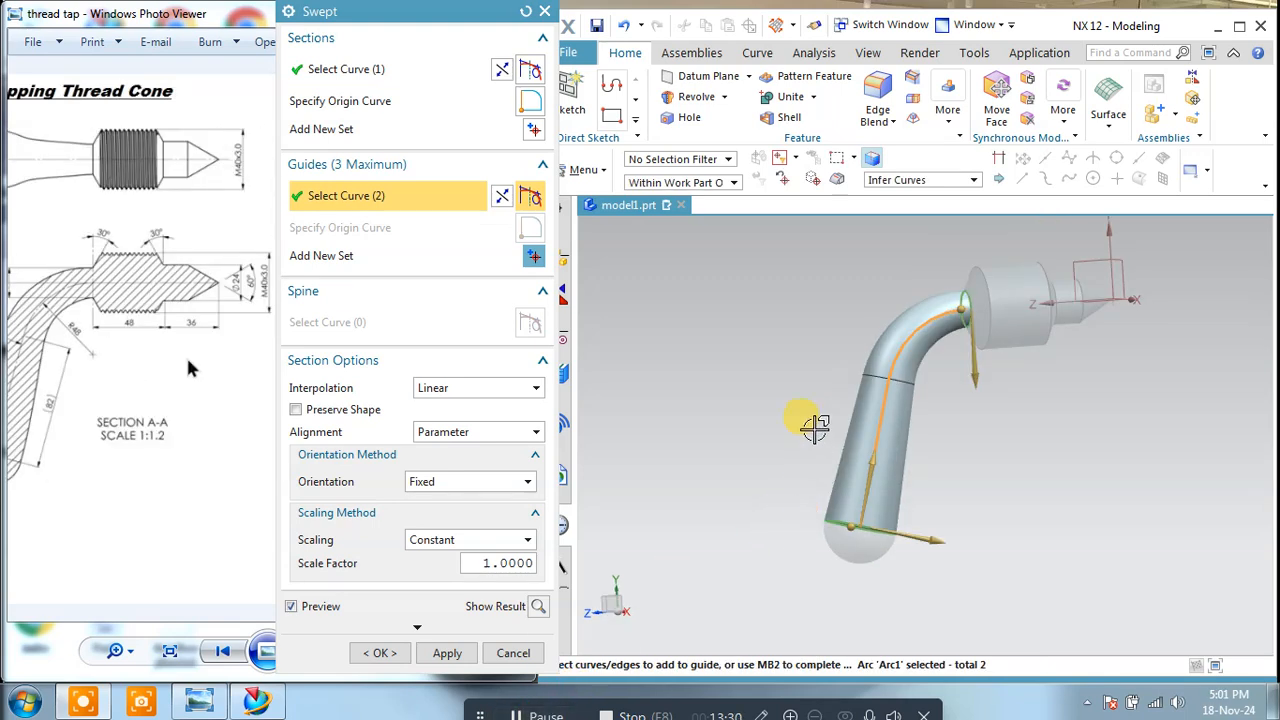
middle_click_drag(884, 432, 870, 428)
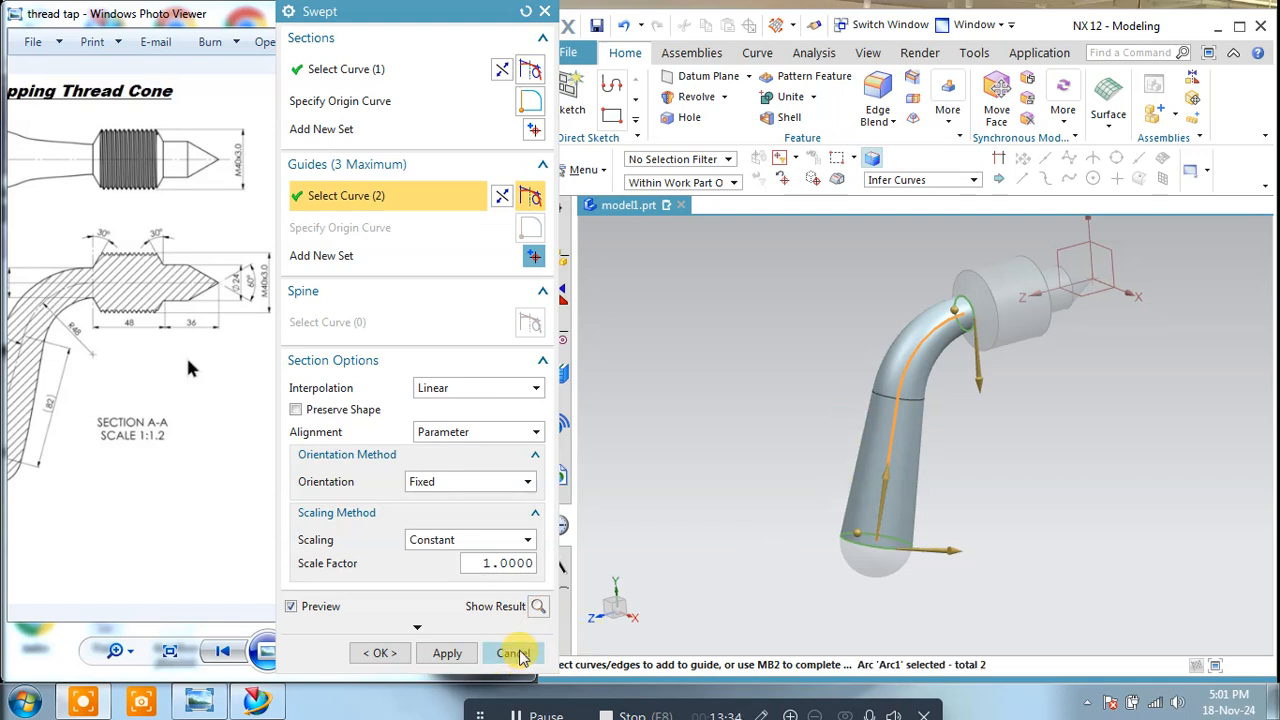
left_click(513, 653)
Step: Start a new Swept feature with the hemisphere's circular rim as the first section
middle_click_drag(834, 386, 966, 286)
scroll(1005, 280, "up", 2)
scroll(1005, 280, "up", 2)
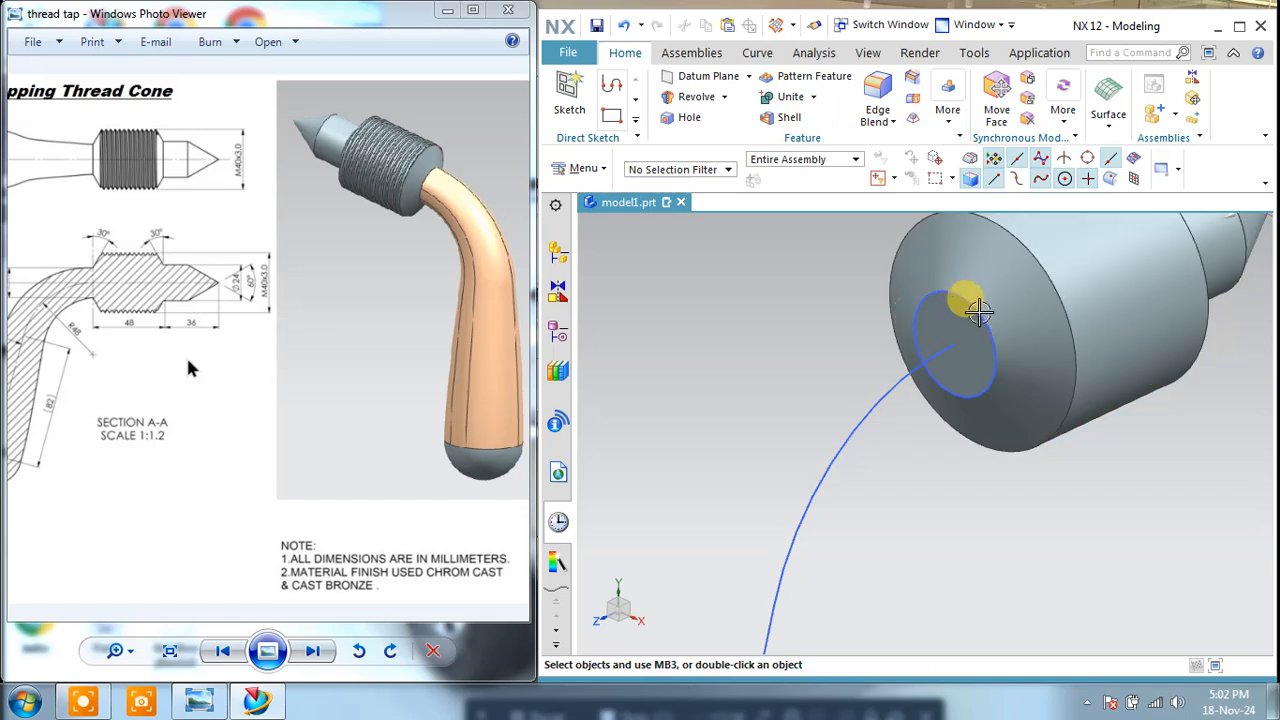
scroll(970, 318, "down", 3)
scroll(935, 420, "up", 4)
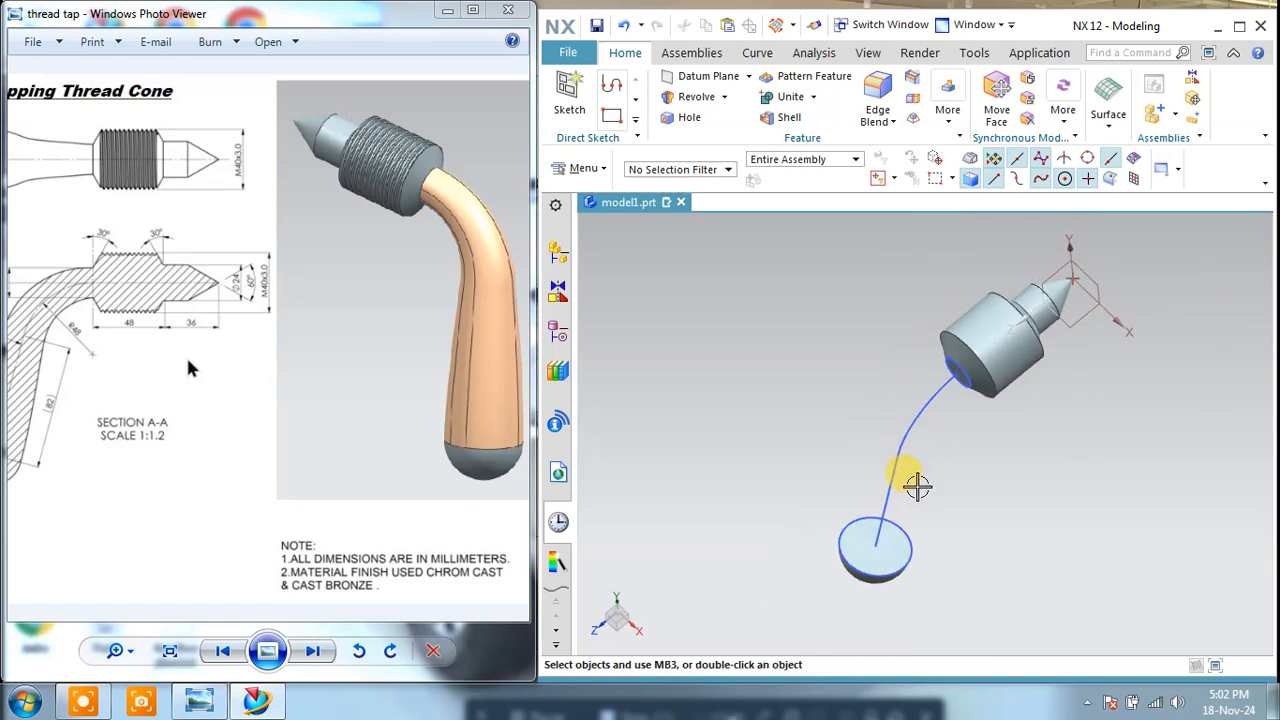
scroll(1020, 457, "down", 3)
middle_click_drag(1020, 457, 983, 370)
left_click(1108, 128)
left_click(1108, 128)
left_click(1114, 108)
left_click(1152, 176)
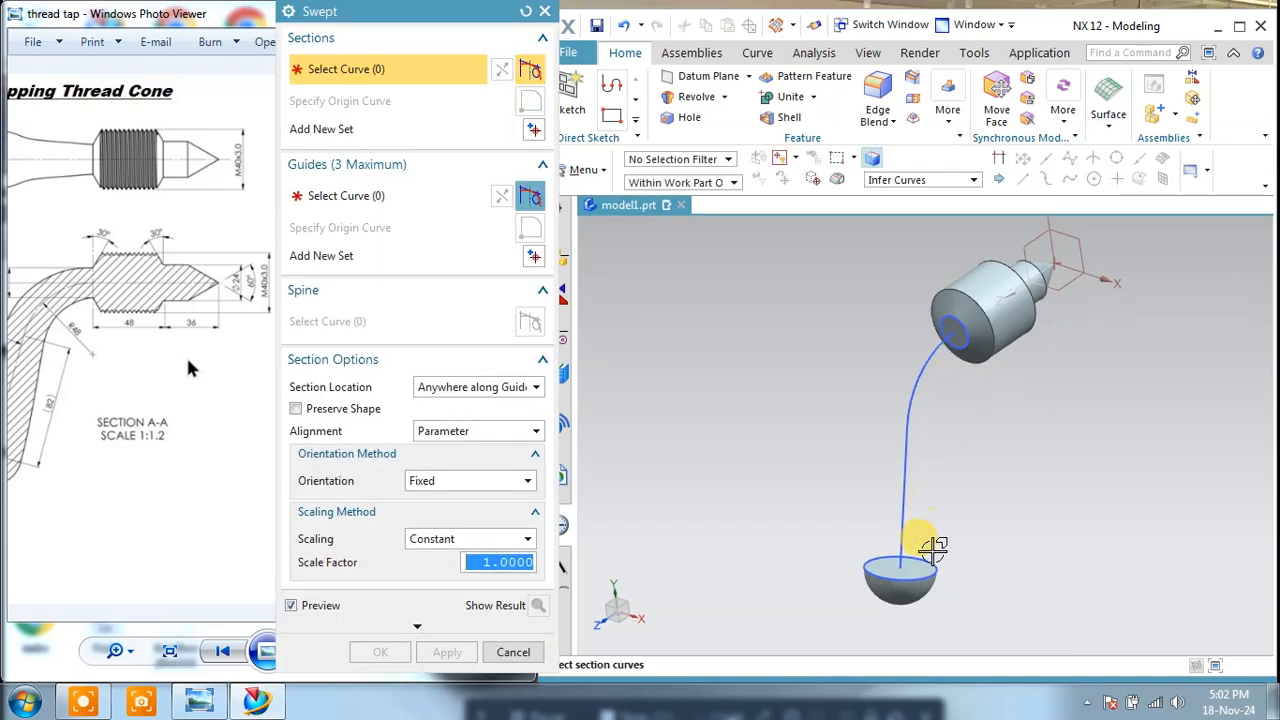
left_click(921, 560)
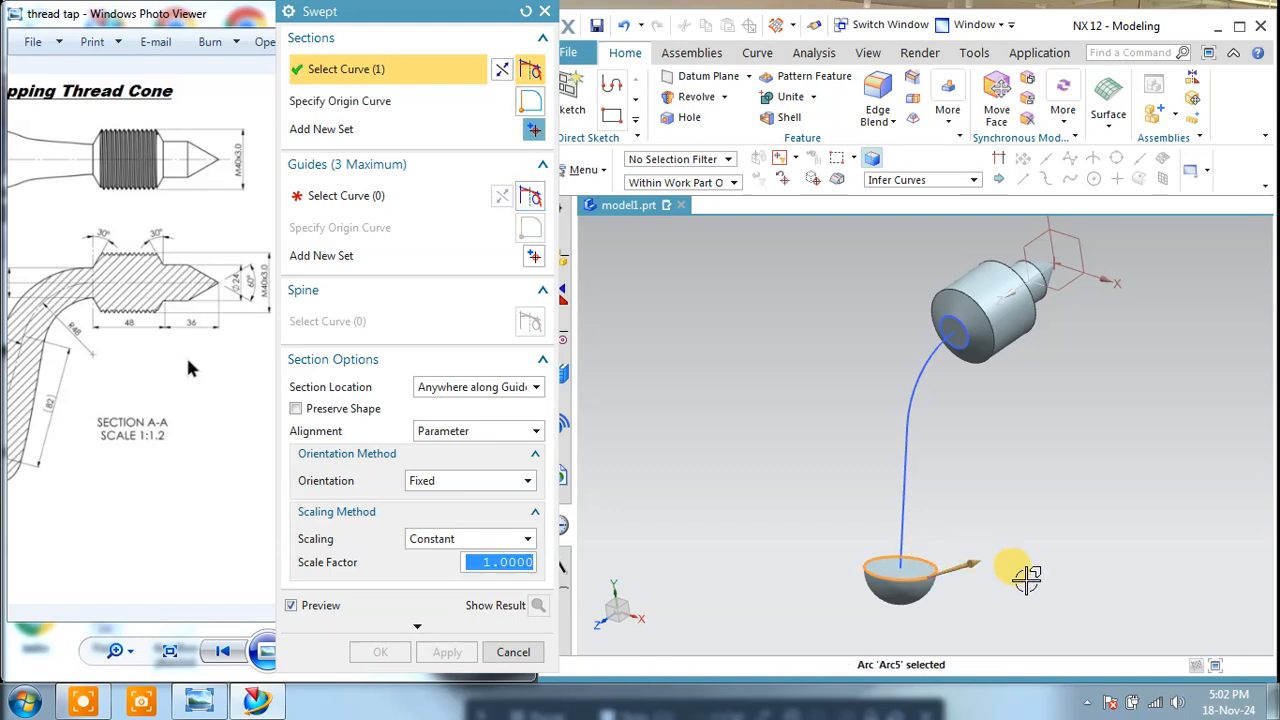
Step: Add the circle on the head's end face as the second section and use the curved handle path as the guide
left_click(536, 131)
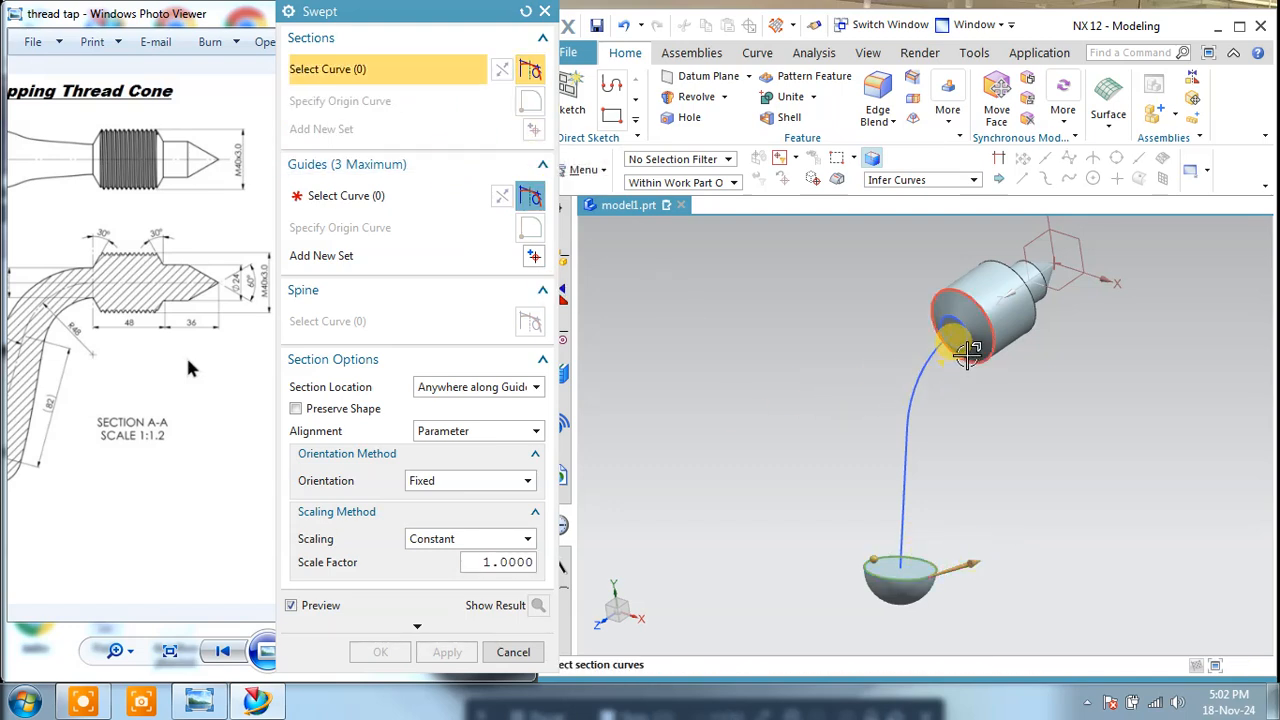
left_click(962, 348)
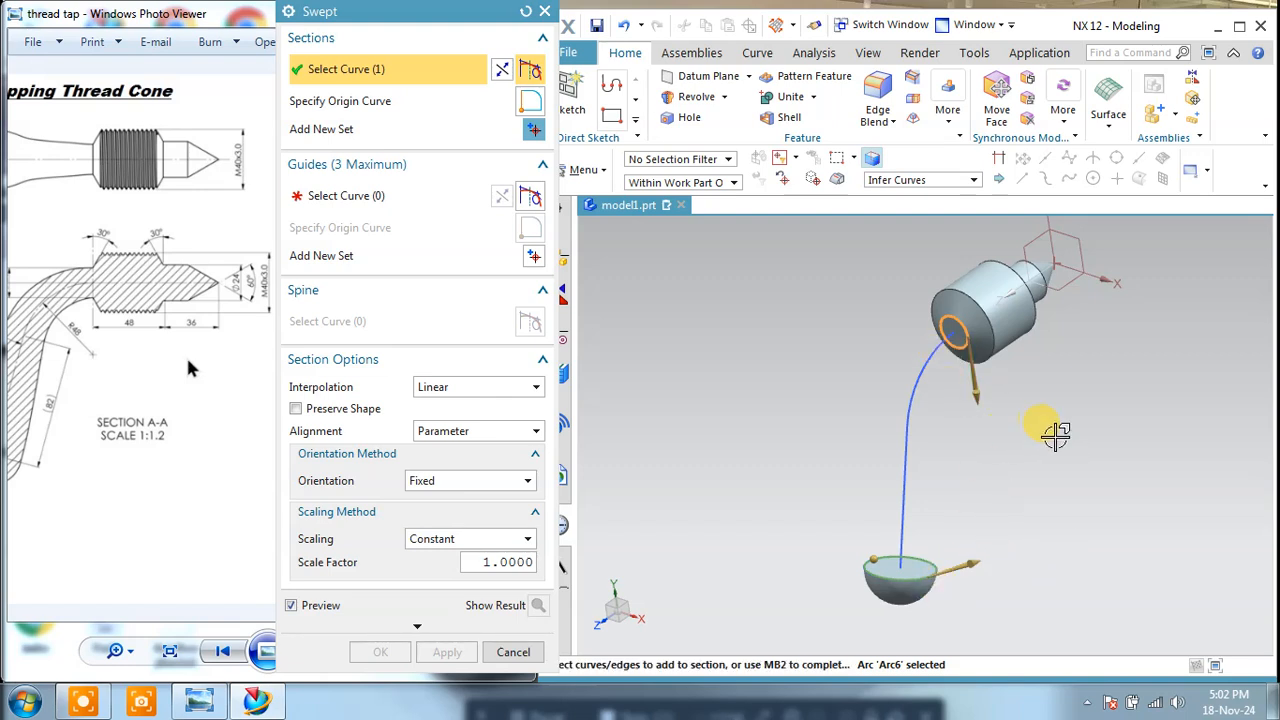
left_click(340, 195)
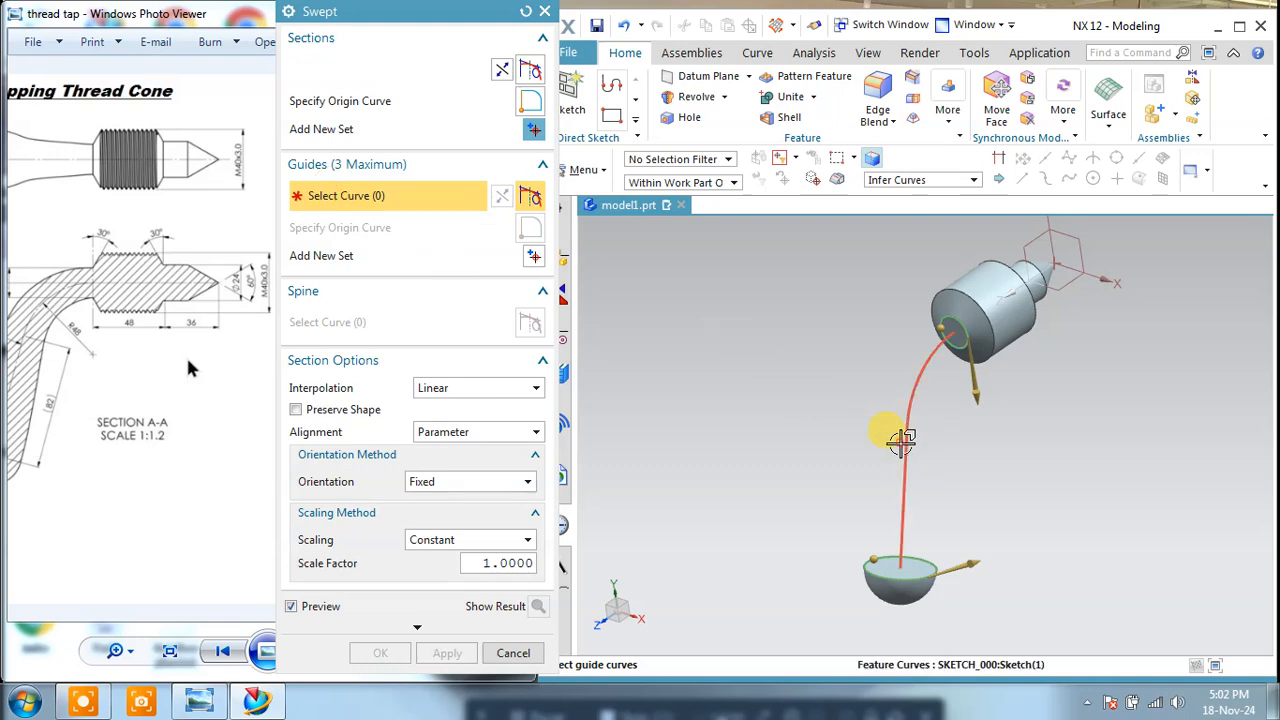
left_click(903, 438)
middle_click_drag(992, 441, 909, 529)
scroll(926, 570, "up", 2)
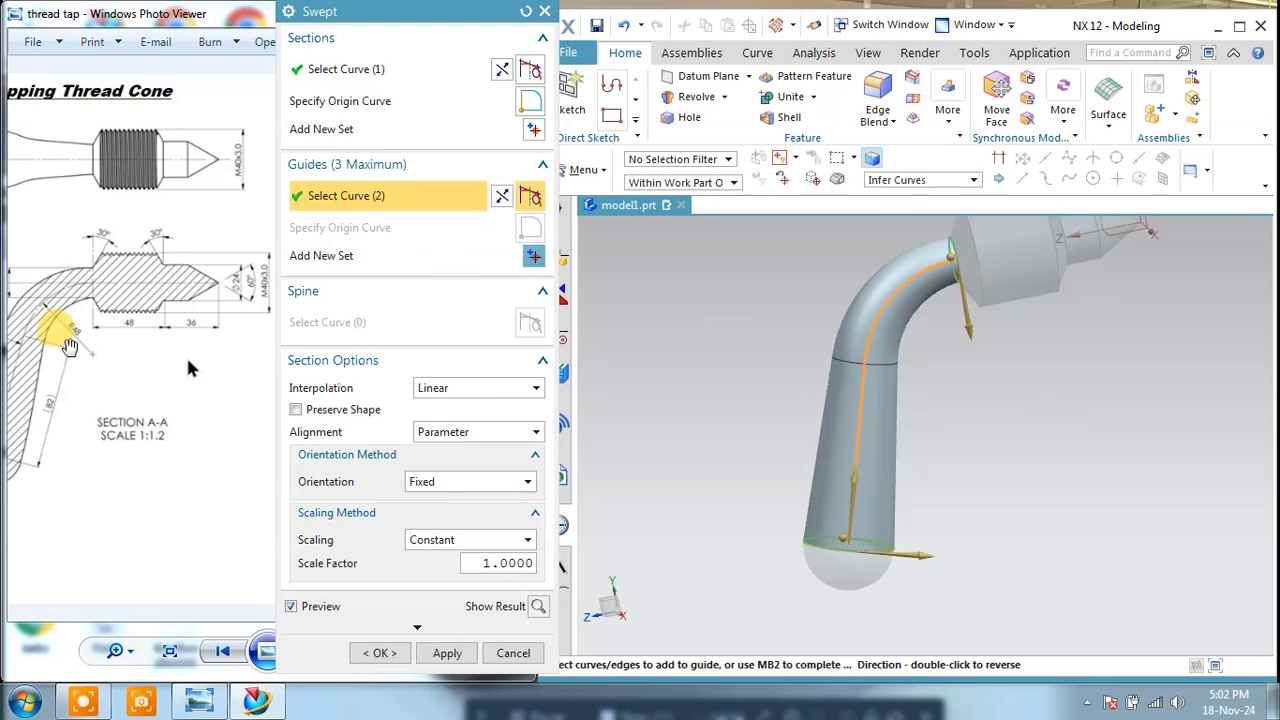
Step: Set the section interpolation to Cubic and reselect the curved handle path as the guide
left_click_drag(69, 338, 125, 340)
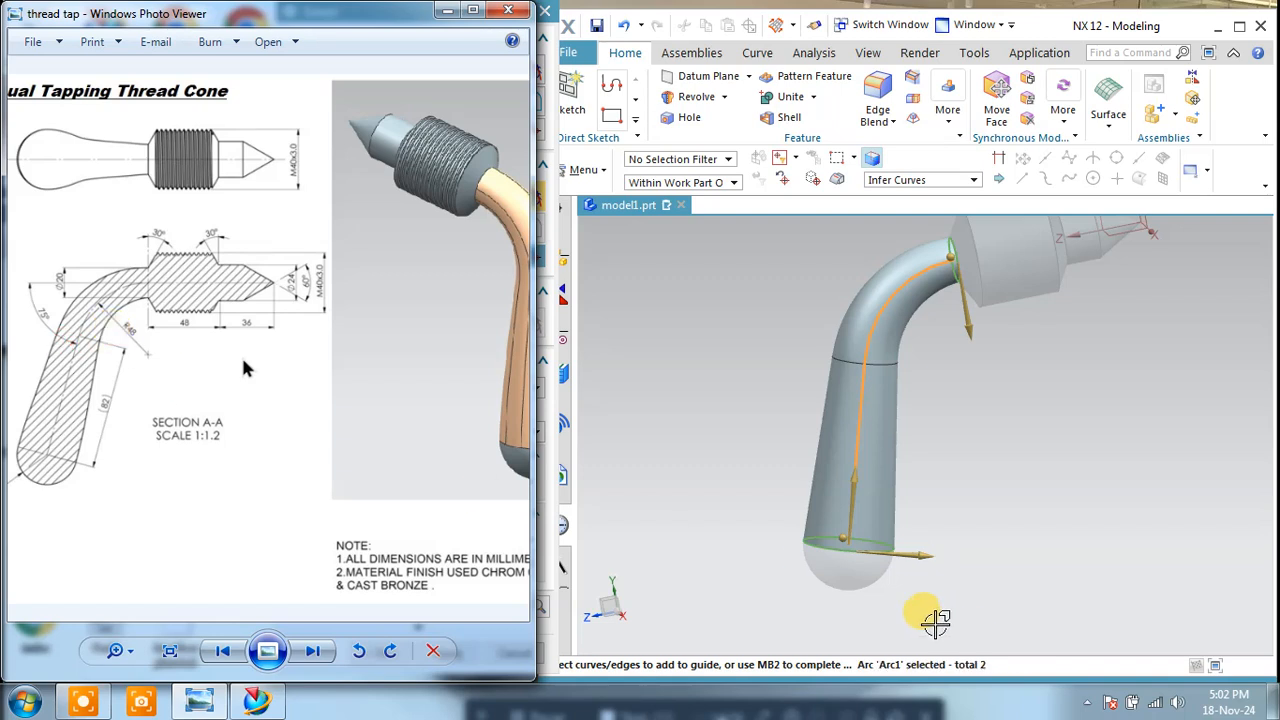
left_click(703, 386)
left_click(483, 393)
left_click(468, 424)
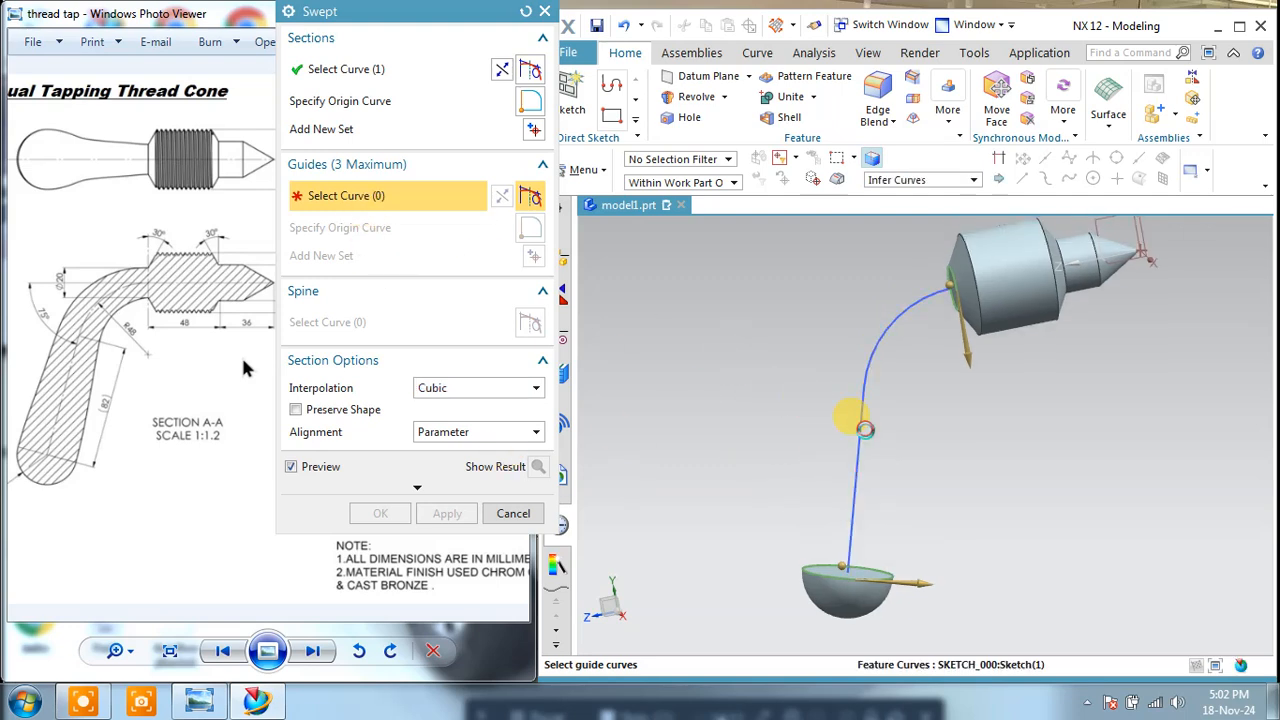
left_click(856, 423)
middle_click_drag(926, 431, 928, 371)
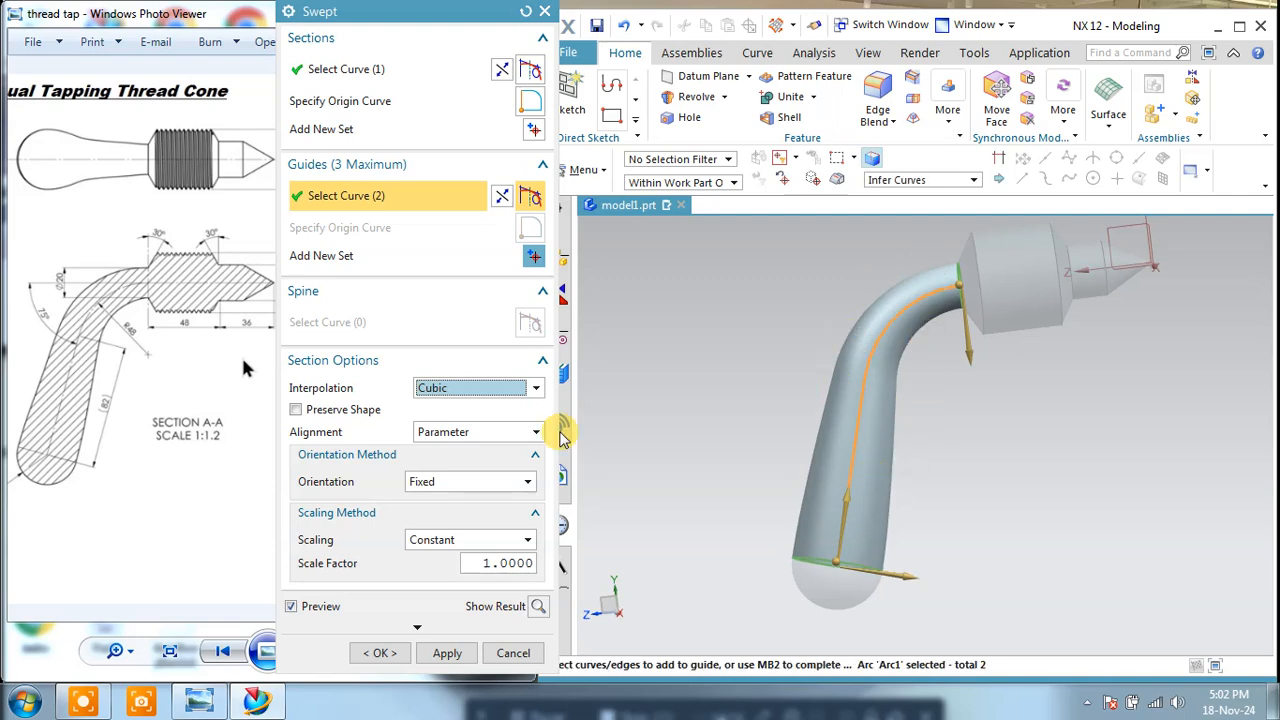
Step: Turn on Preserve Shape and set the section alignment to By Points
left_click(325, 413)
left_click(508, 431)
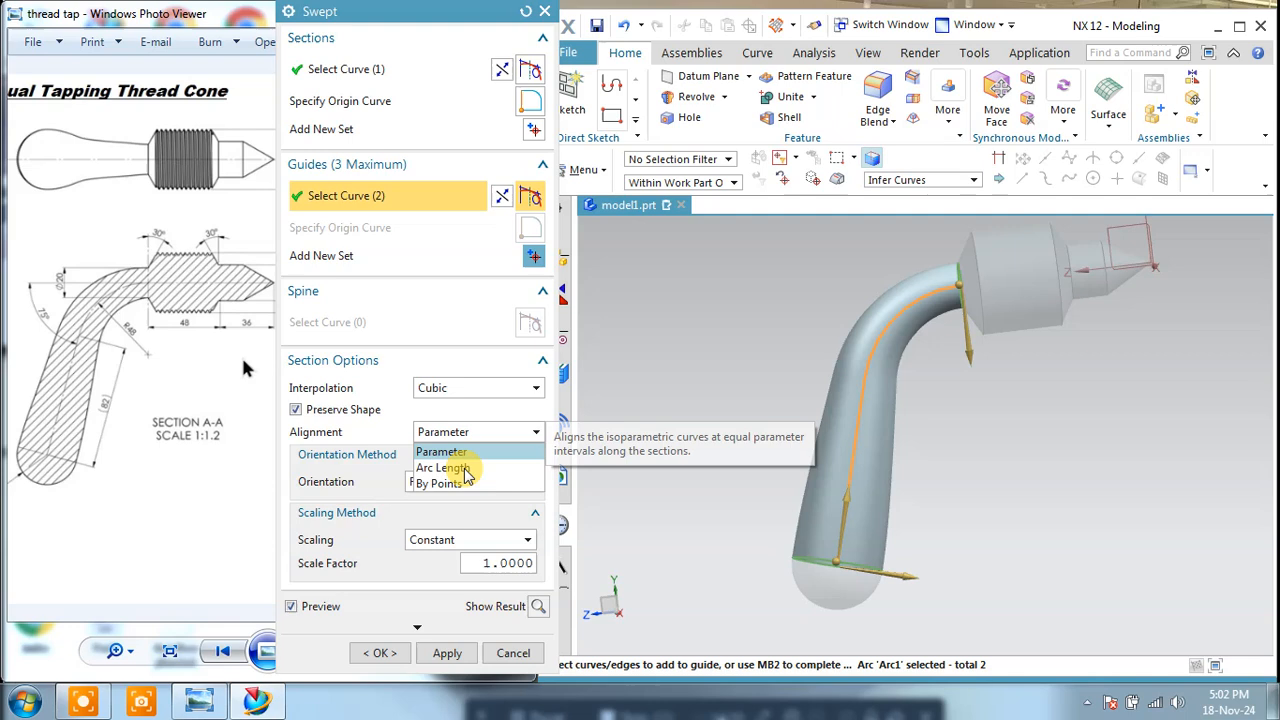
left_click(440, 483)
Step: Move the first alignment point on the head-end circle to 39 percent along the curve
middle_click_drag(932, 445, 958, 404)
middle_click_drag(972, 343, 958, 317)
scroll(975, 287, "up", 3)
left_click_drag(985, 260, 928, 334)
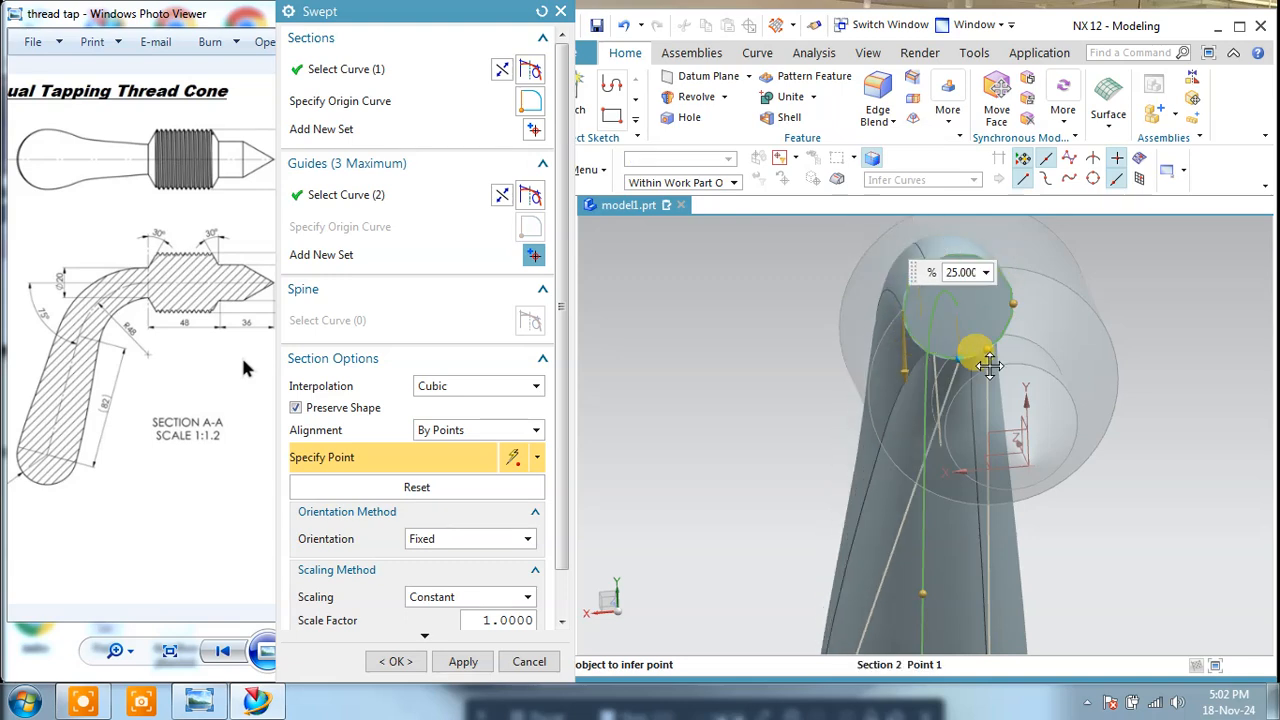
mouse_move(1051, 346)
middle_mouse_down()
mouse_move(1020, 320)
mouse_move(1040, 322)
mouse_move(1044, 338)
middle_mouse_up()
left_click_drag(951, 345, 1021, 300)
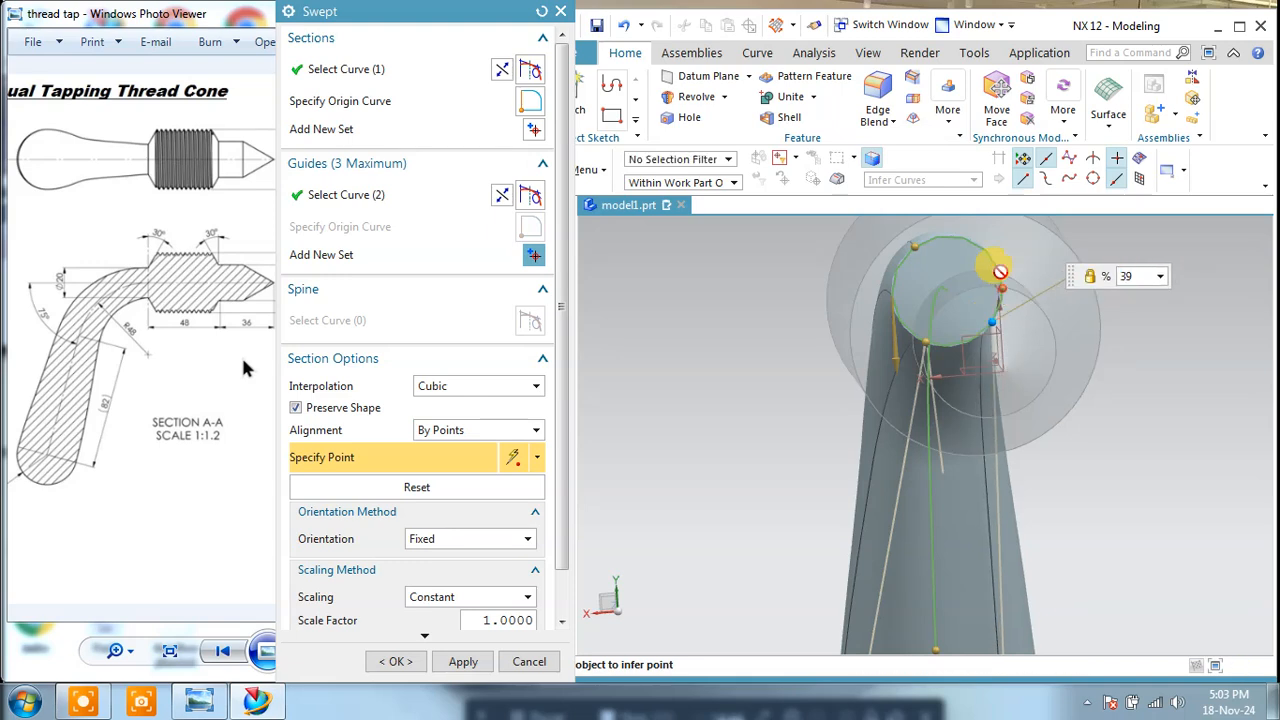
Step: Move the third alignment point on the head-end circle to about 66.6 percent along the curve
middle_click_drag(1043, 408, 1023, 366)
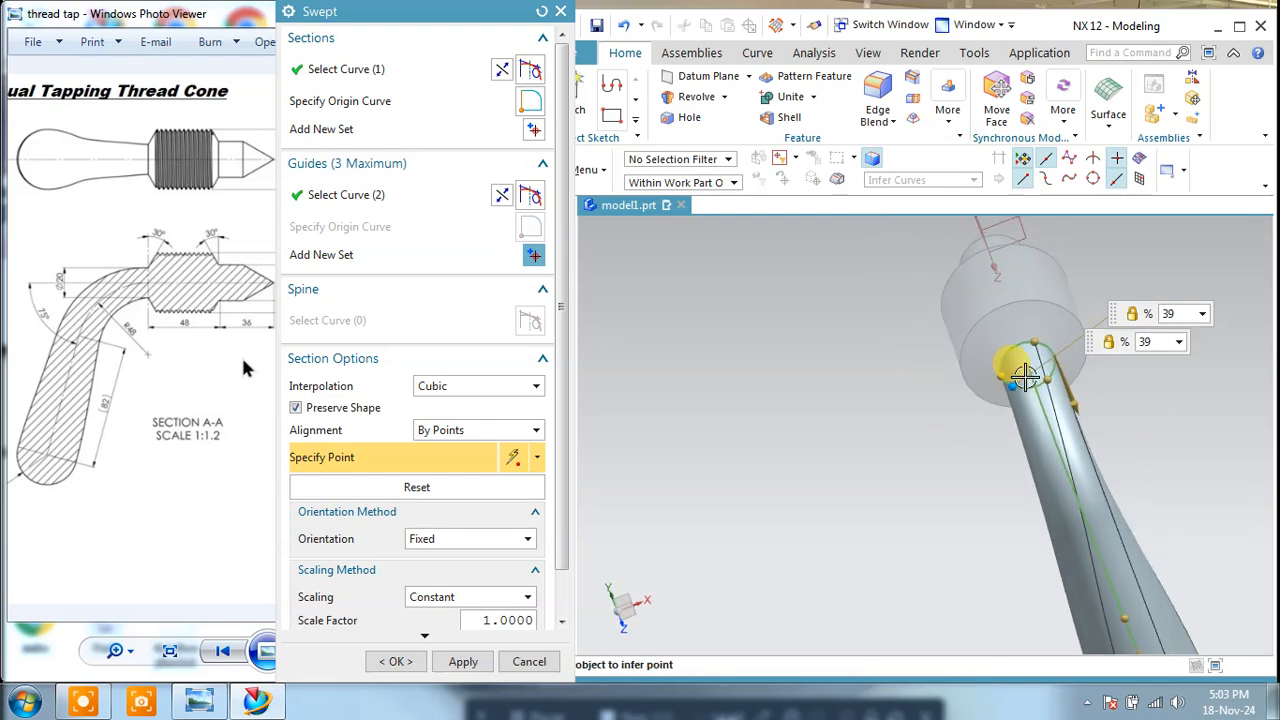
left_click_drag(1035, 348, 1016, 353)
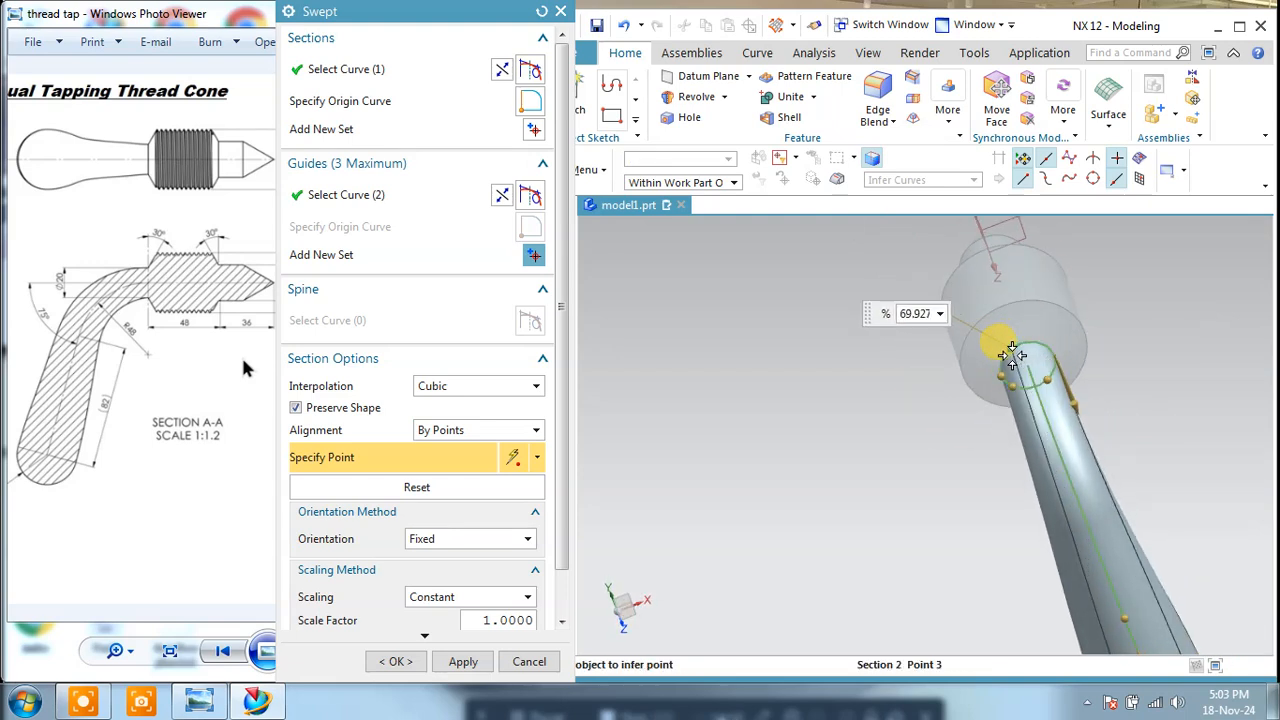
middle_click_drag(946, 374, 865, 356)
scroll(965, 357, "up", 4)
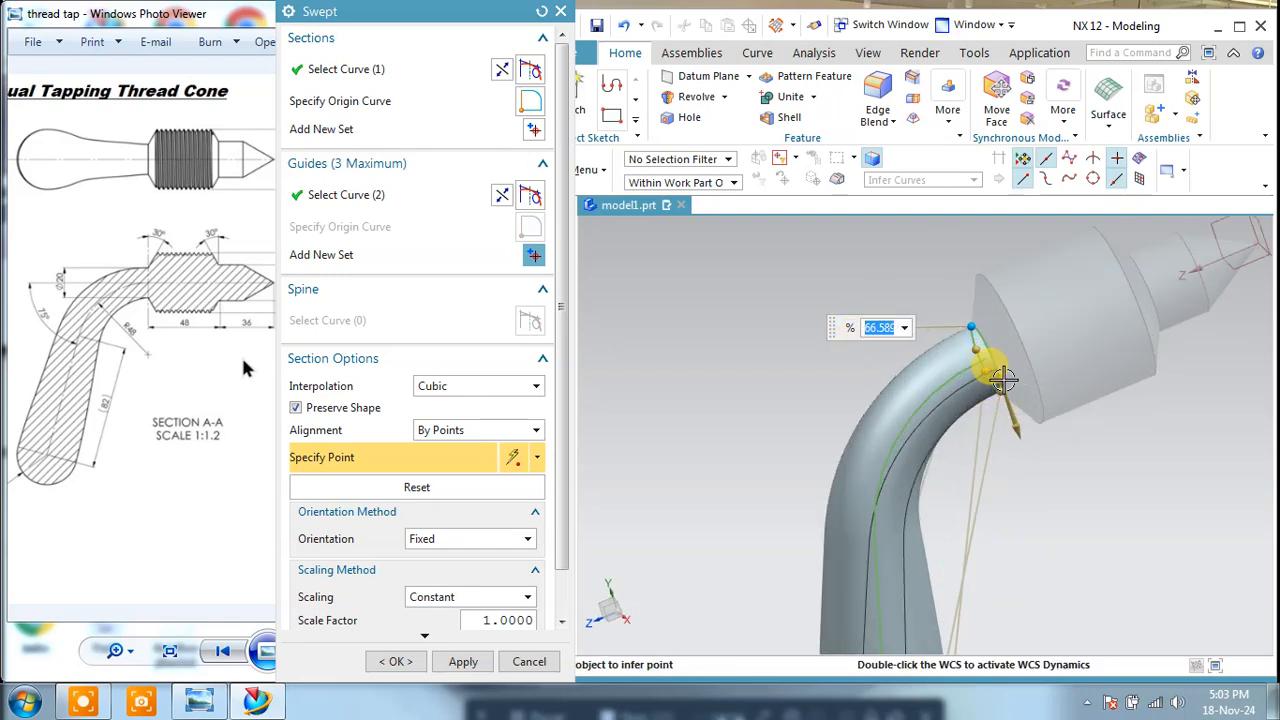
Step: Move another alignment point on the head-end circle to about 8.96 percent, and inspect the handle preview
middle_click_drag(1054, 361, 1152, 337)
scroll(1152, 337, "up", 4)
scroll(1120, 335, "down", 5)
middle_click_drag(1020, 325, 1046, 360)
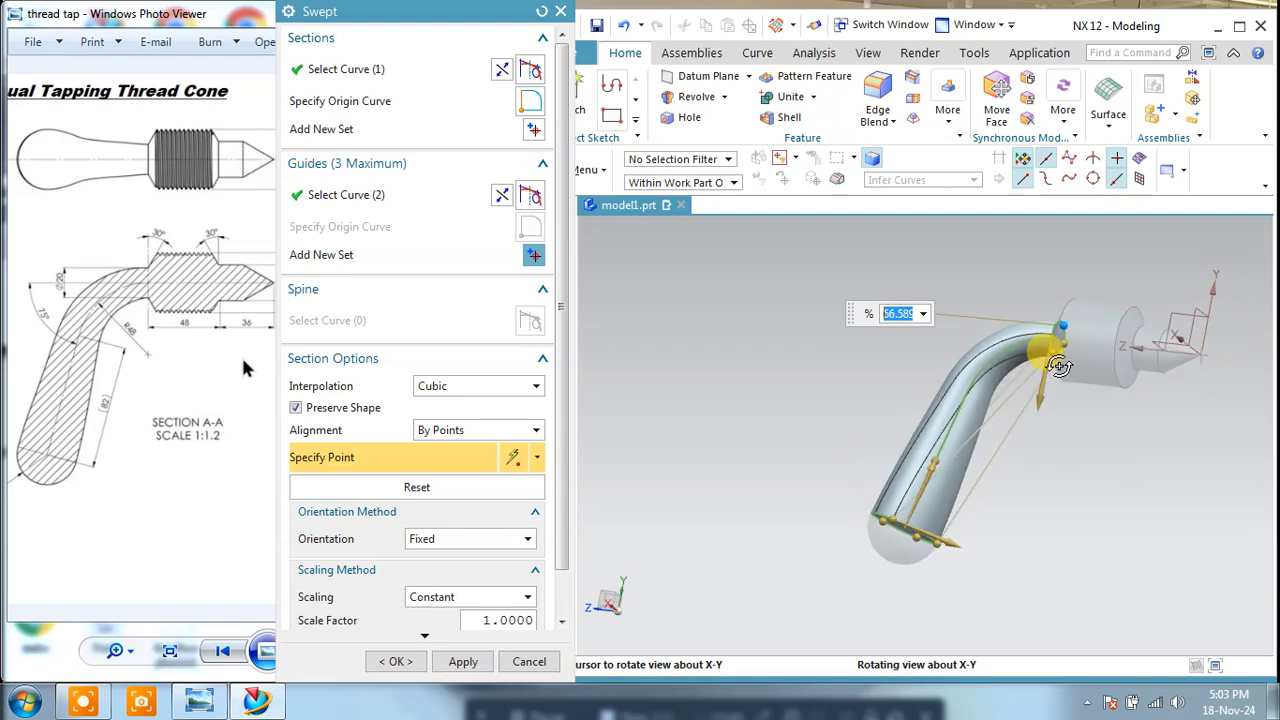
scroll(1046, 362, "up", 5)
left_click_drag(1043, 369, 1061, 332)
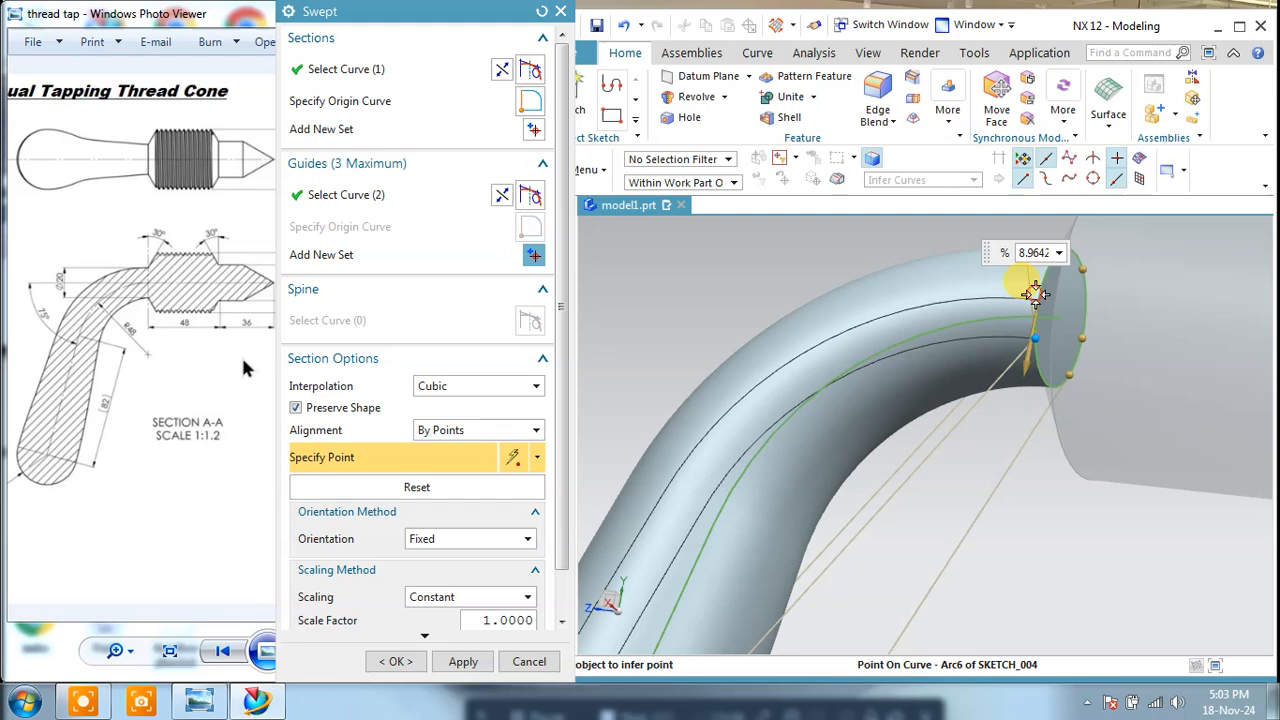
middle_click_drag(1042, 346, 1018, 365)
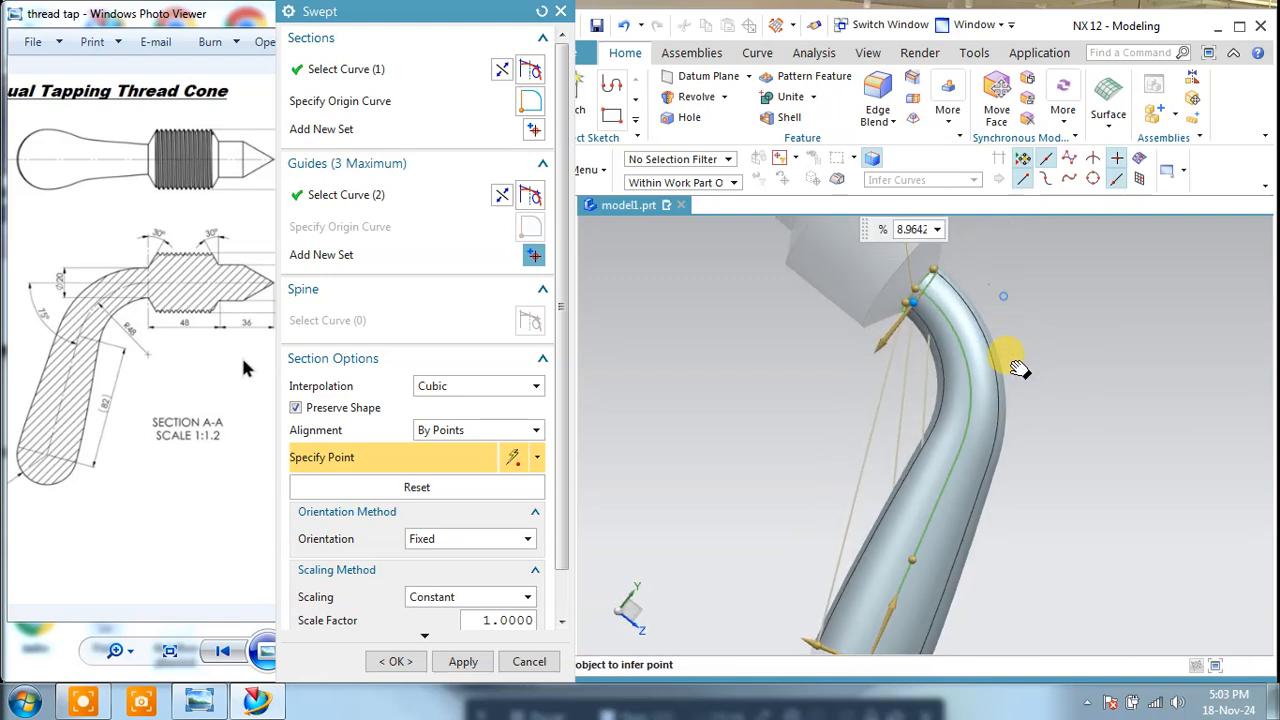
Step: Create the swept handle between the head and the hemisphere, and leave the Swept command
left_click(463, 661)
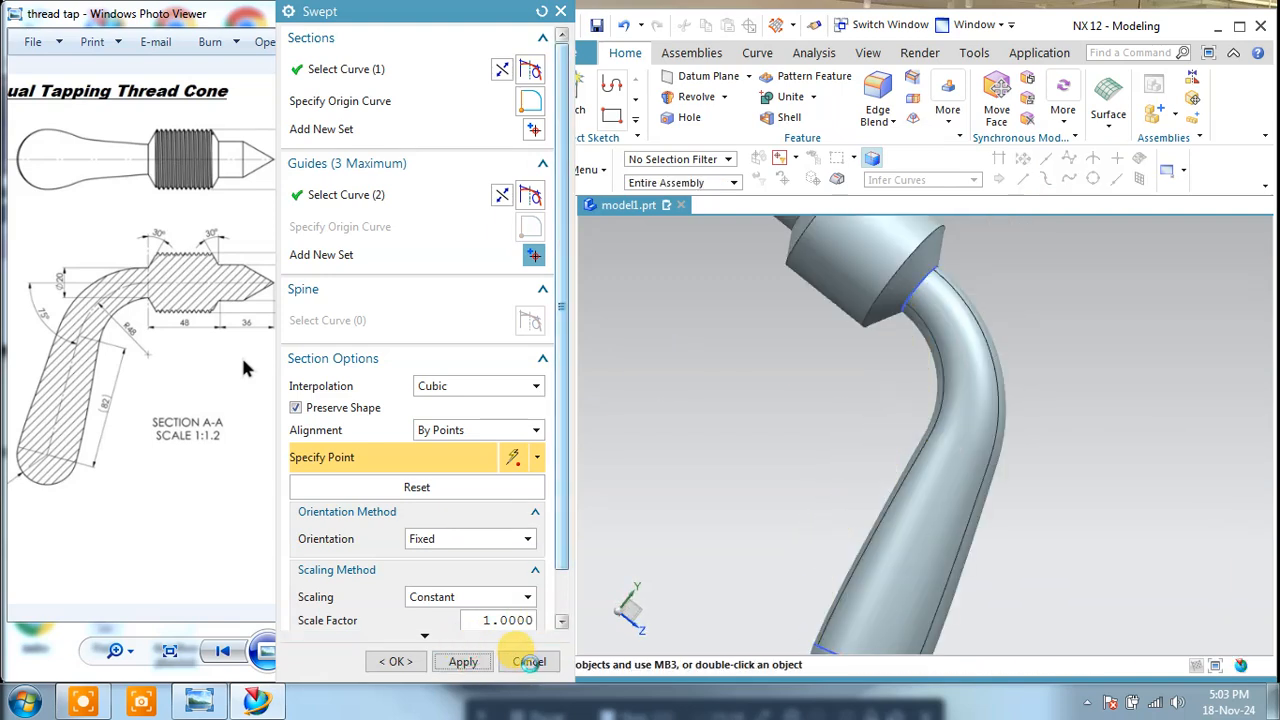
left_click(526, 662)
scroll(1018, 416, "down", 2)
middle_click_drag(1027, 411, 909, 350)
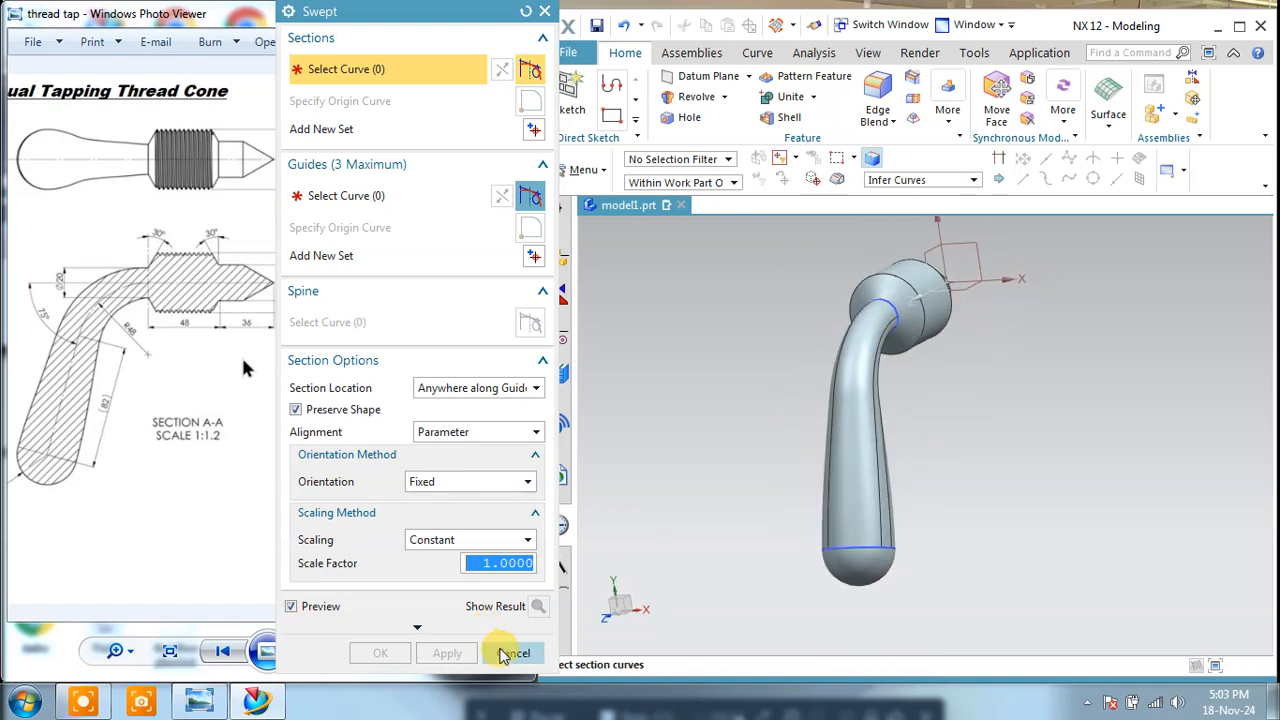
left_click(511, 652)
Step: Hide the circle sketches at the head end and the hemisphere end of the handle
left_click(896, 330)
left_click(917, 487)
left_click(898, 546)
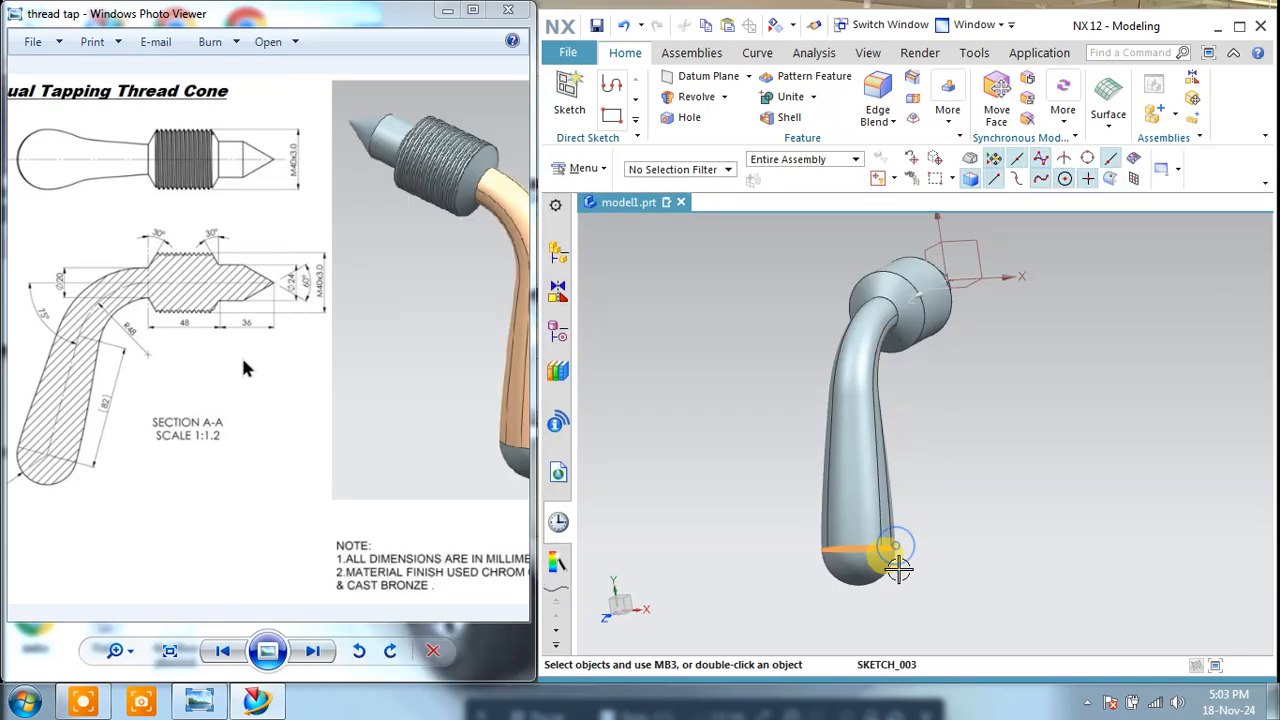
middle_click_drag(1070, 292, 1004, 342)
Step: Examine the modelled head and the thread callout in the drawing's section view
scroll(975, 293, "up", 2)
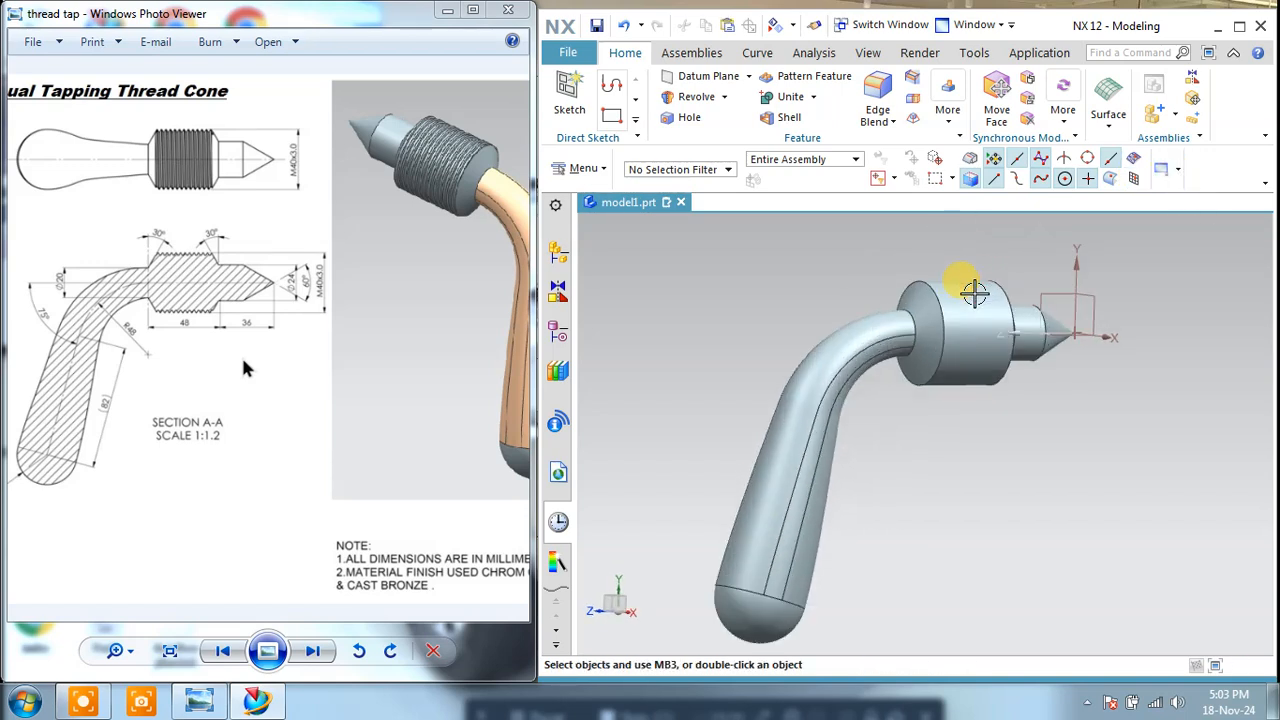
scroll(975, 293, "up", 1)
middle_click_drag(971, 291, 829, 300)
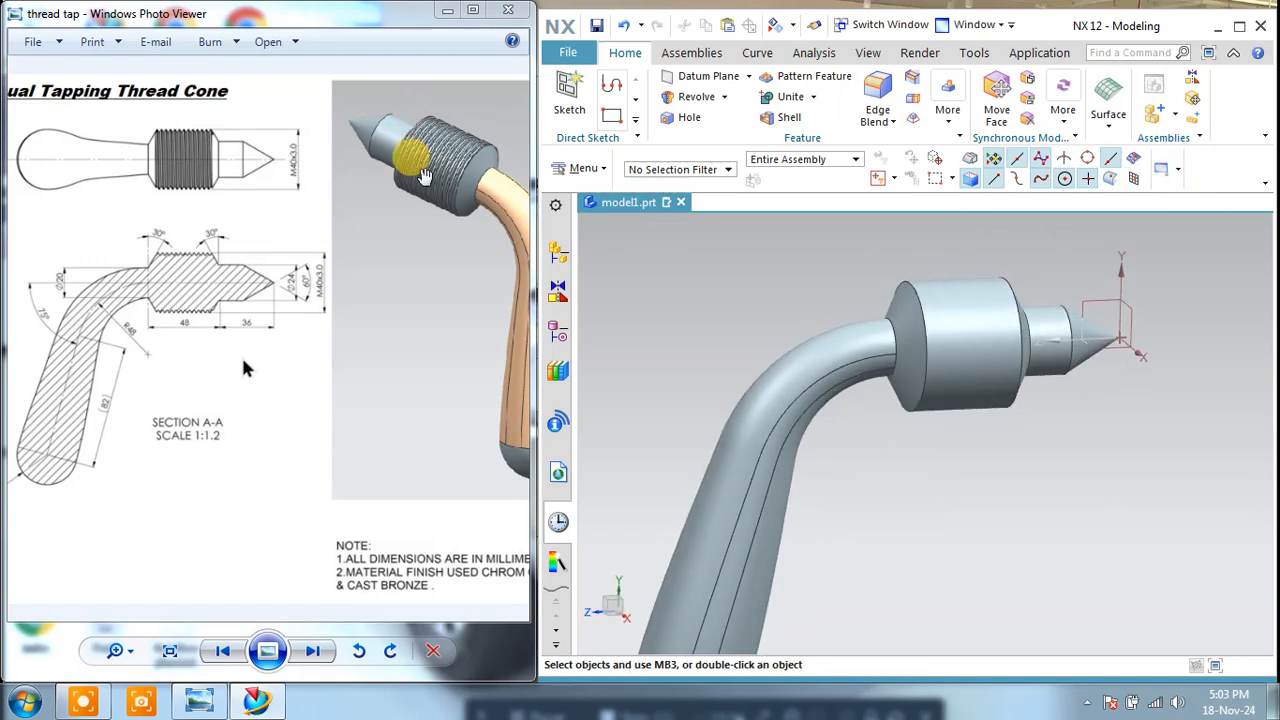
scroll(286, 286, "up", 3)
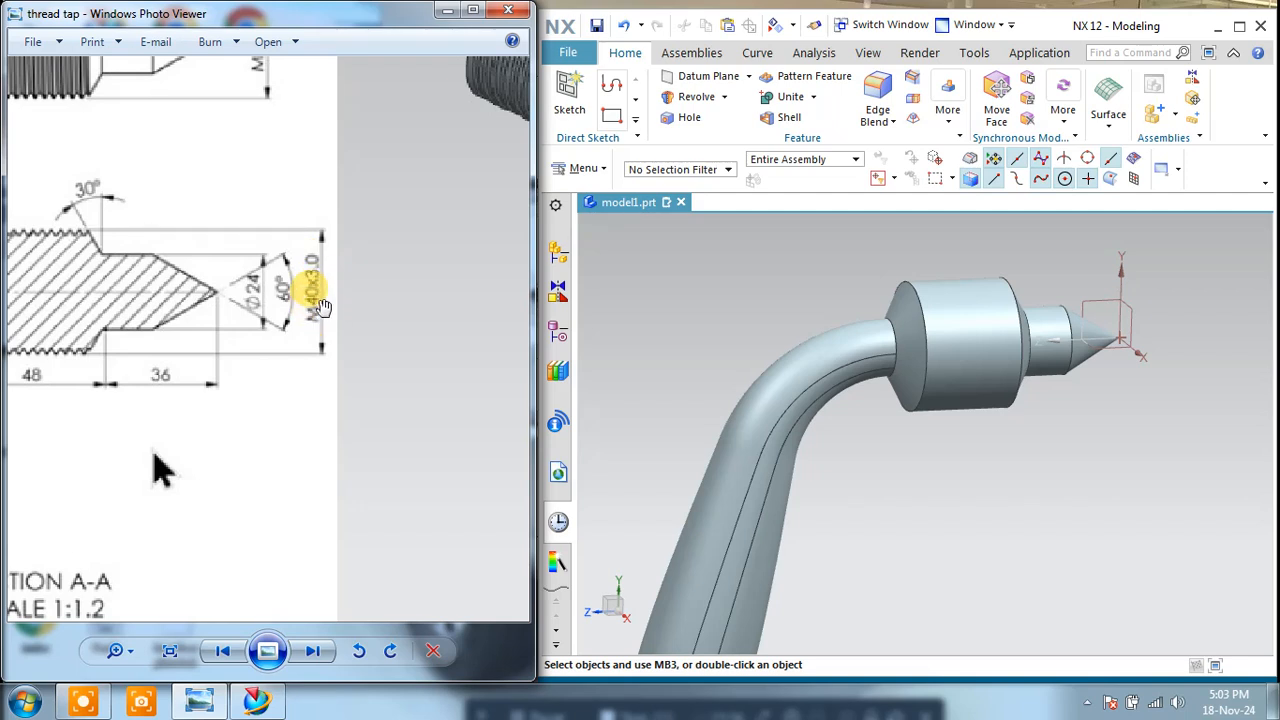
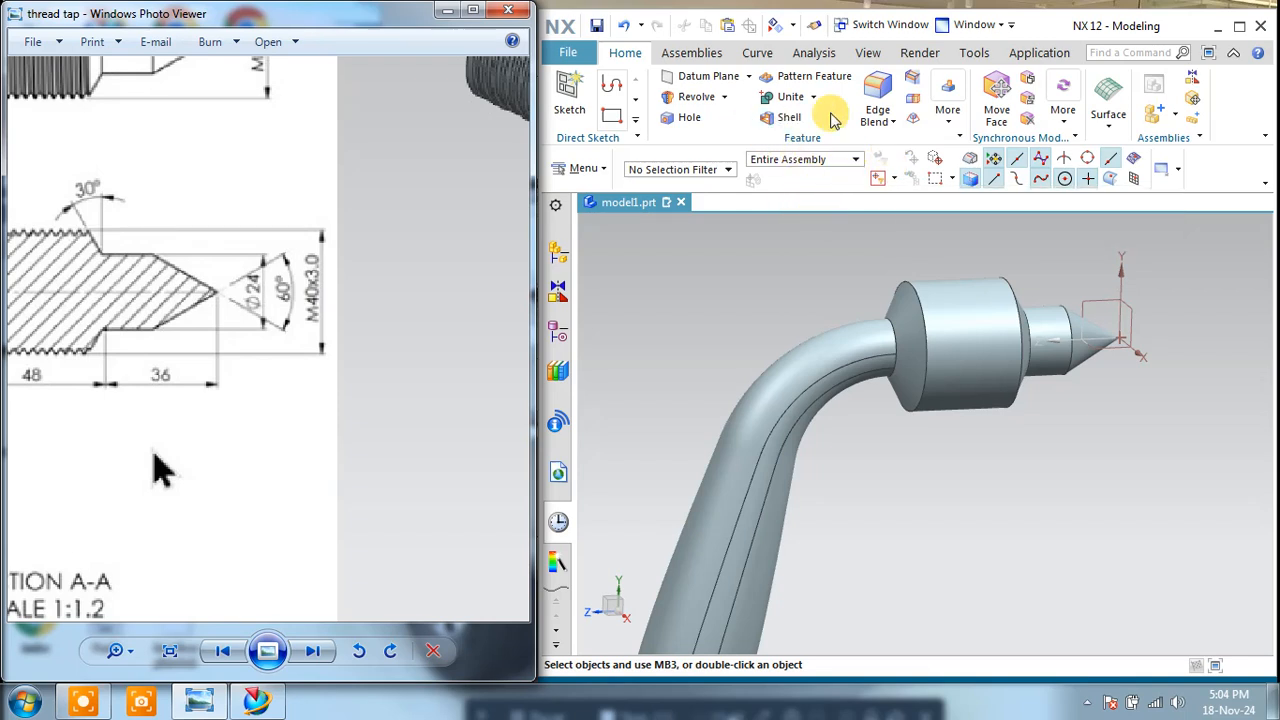
Step: Start a detailed right-hand thread on the cylindrical face of the head
left_click(947, 110)
left_click(1146, 241)
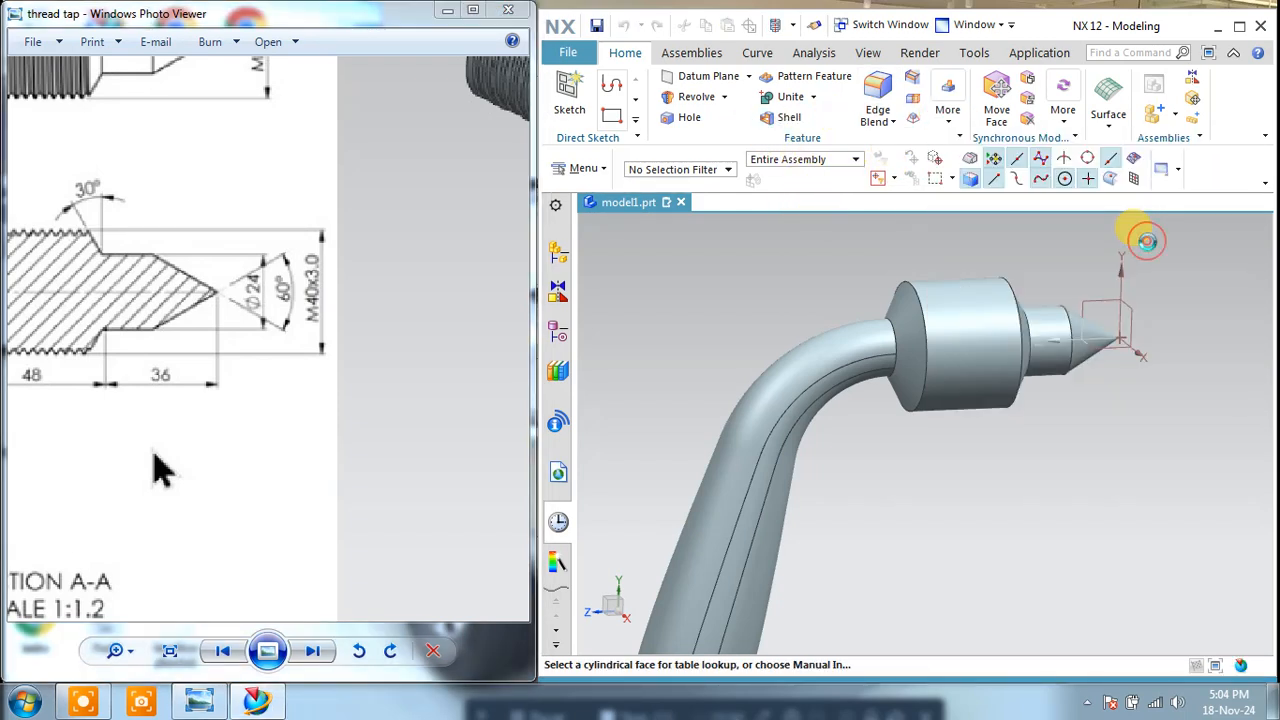
left_click(425, 59)
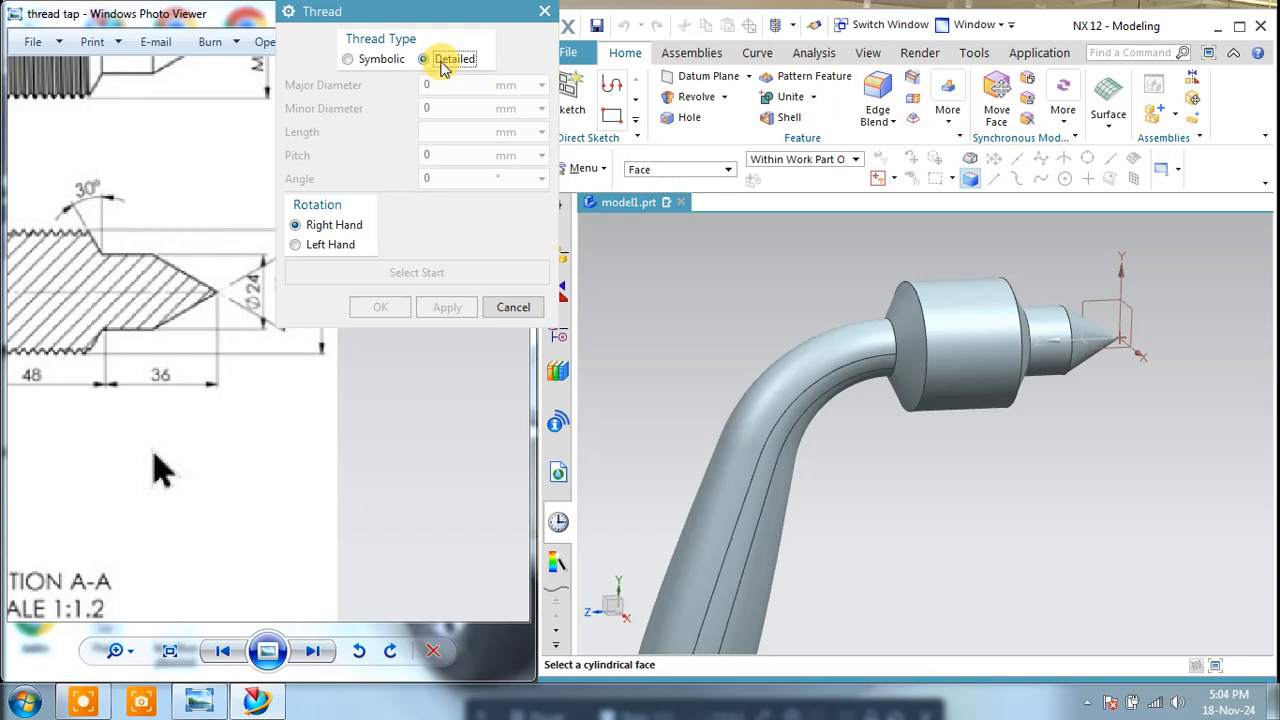
mouse_move(994, 271)
middle_mouse_down()
mouse_move(980, 263)
mouse_move(991, 263)
middle_mouse_up()
left_click(975, 287)
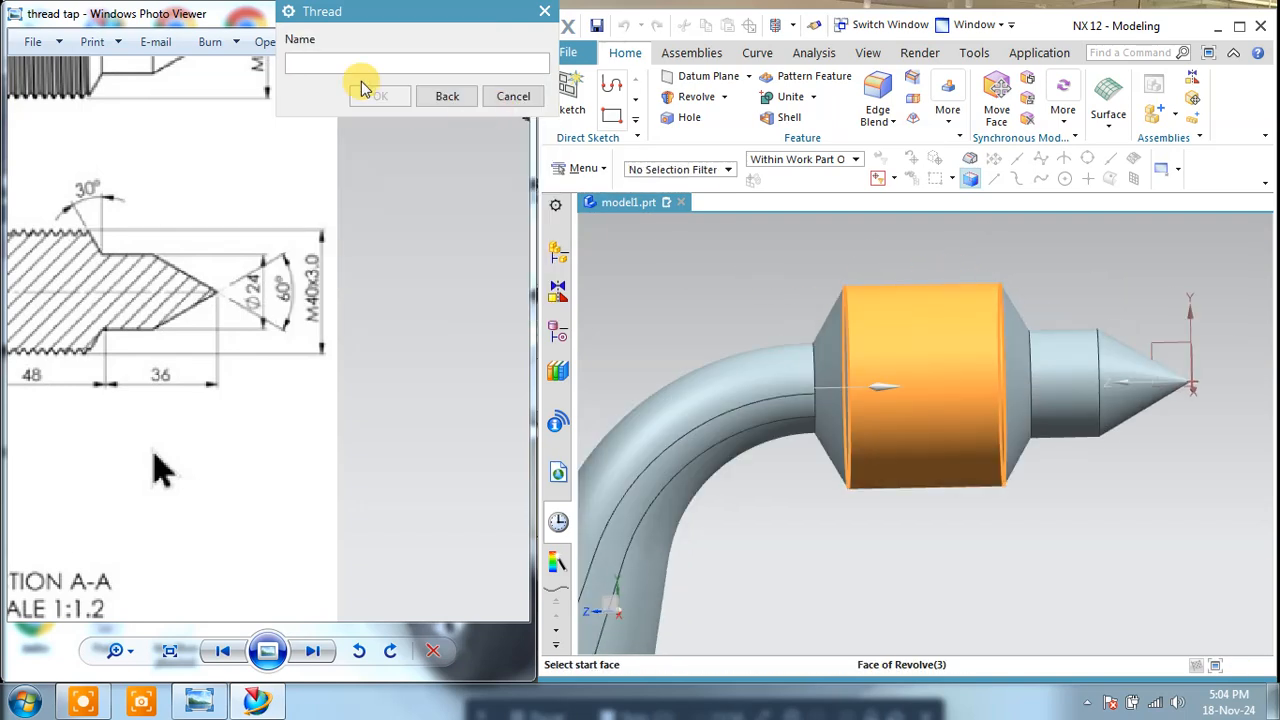
Step: Set the XY datum plane at the cone tip as the thread's start face, with Extend Through Start
middle_click_drag(1185, 353, 997, 391)
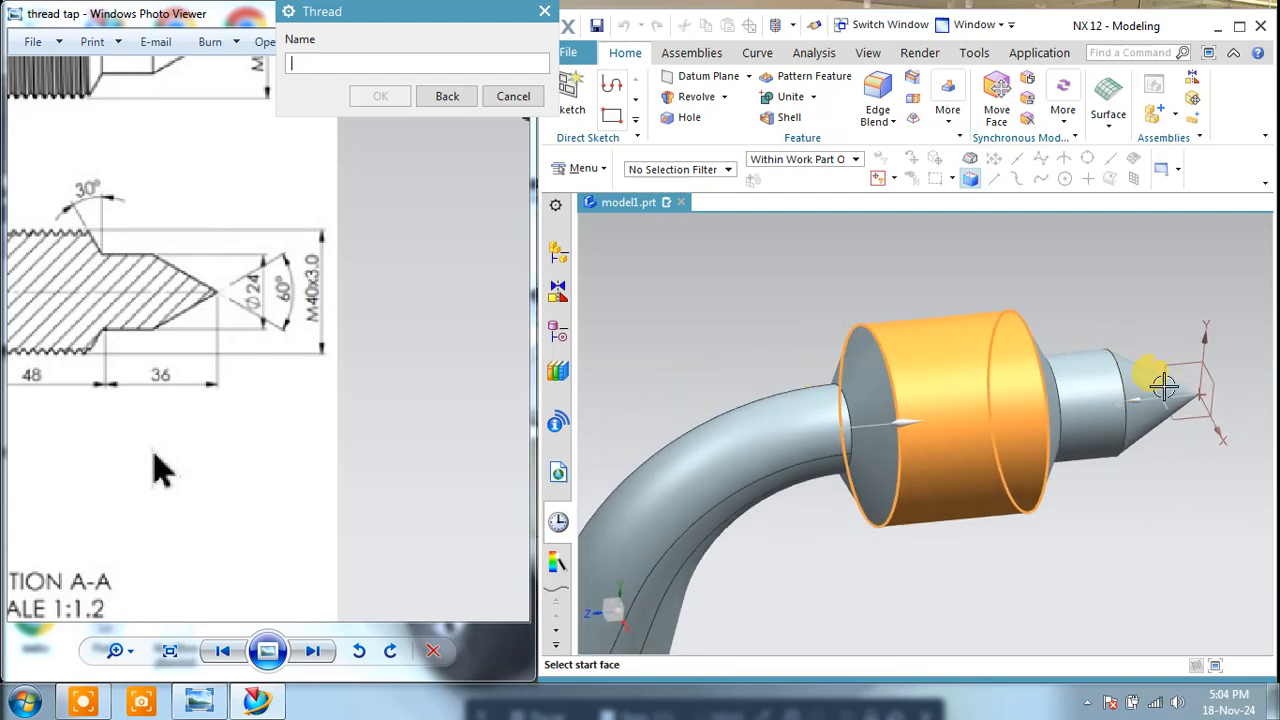
left_click(1217, 380)
middle_click_drag(1180, 462, 1157, 440)
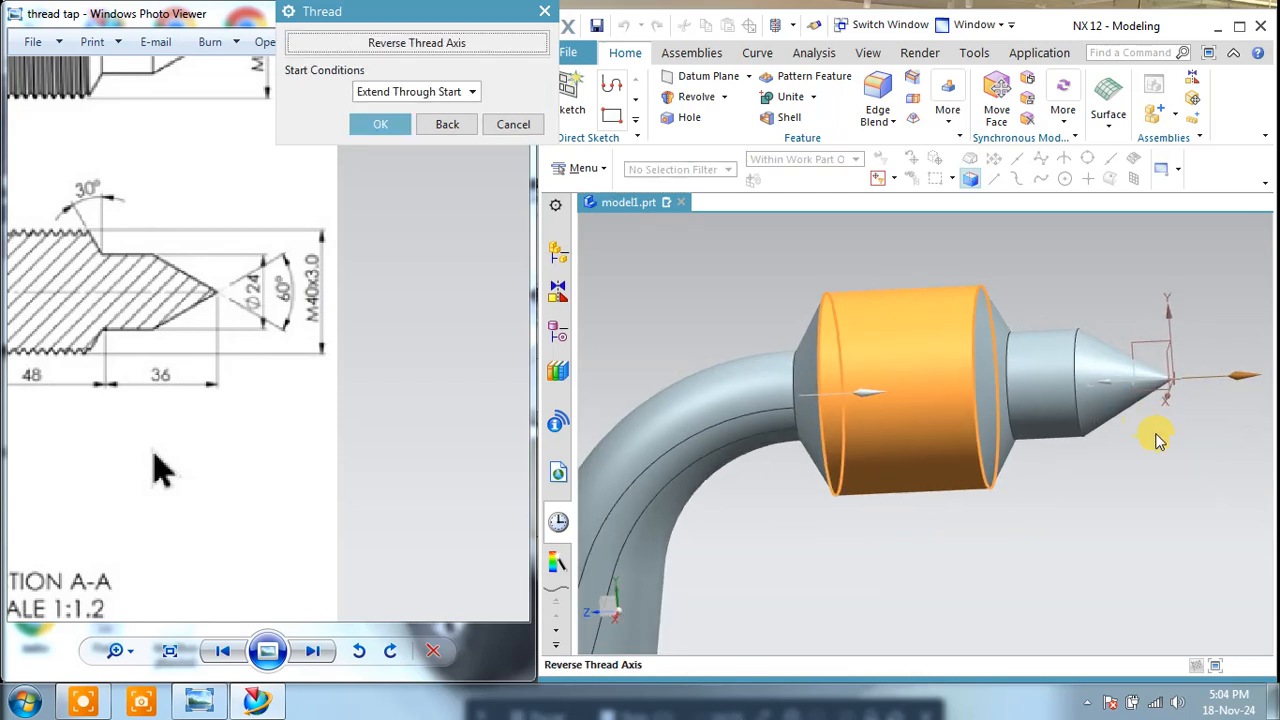
left_click(386, 126)
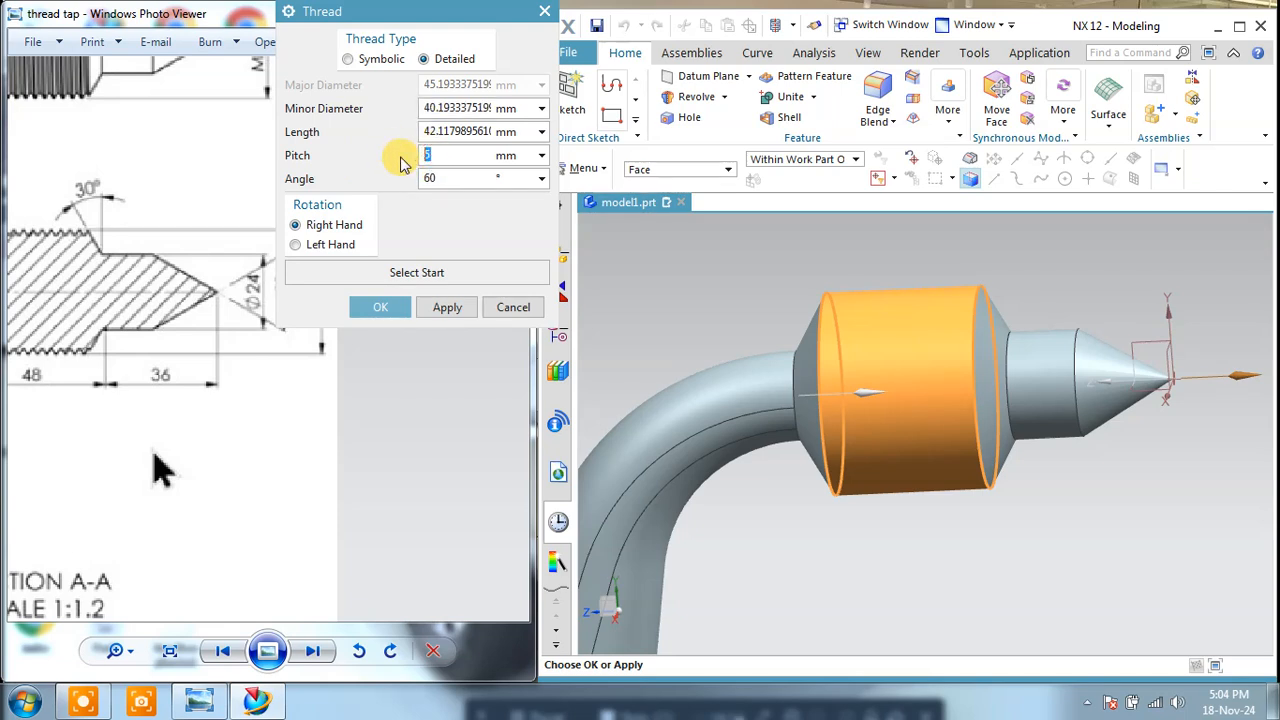
Step: Try to create the thread with a 3 mm pitch, leave the Thread command, and undo the attempt
left_click(452, 309)
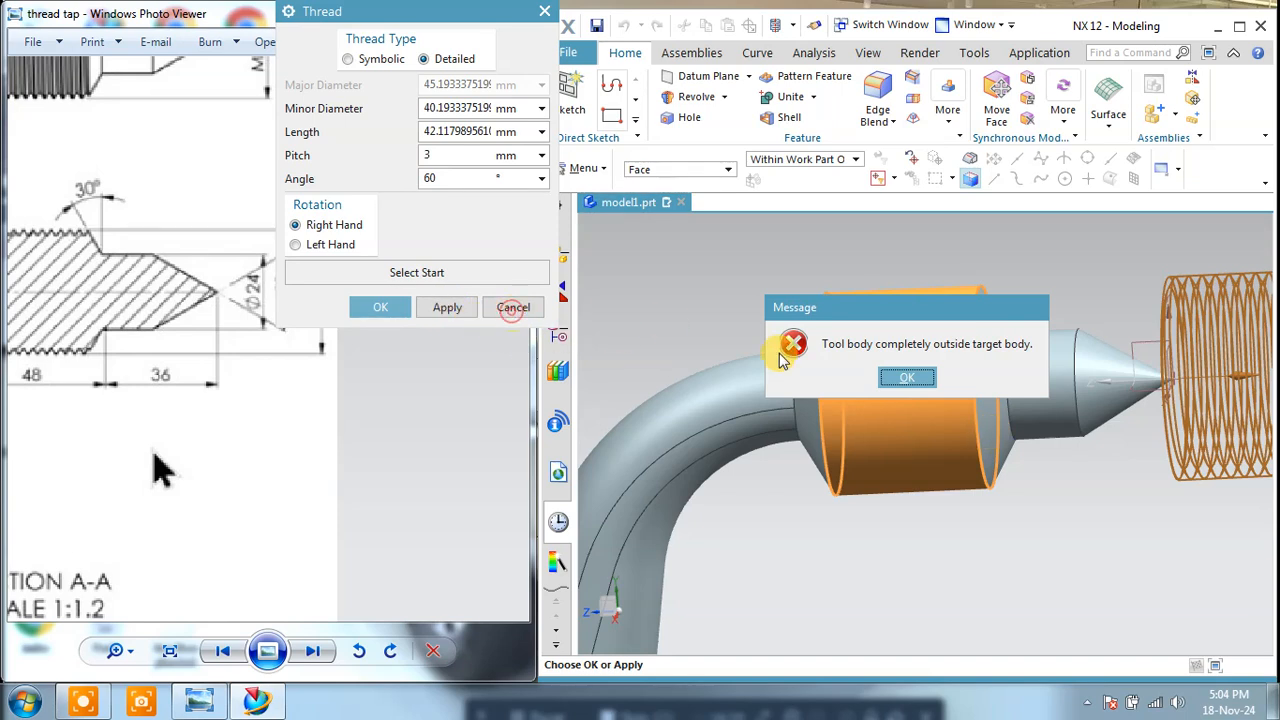
left_click(915, 378)
left_click(521, 312)
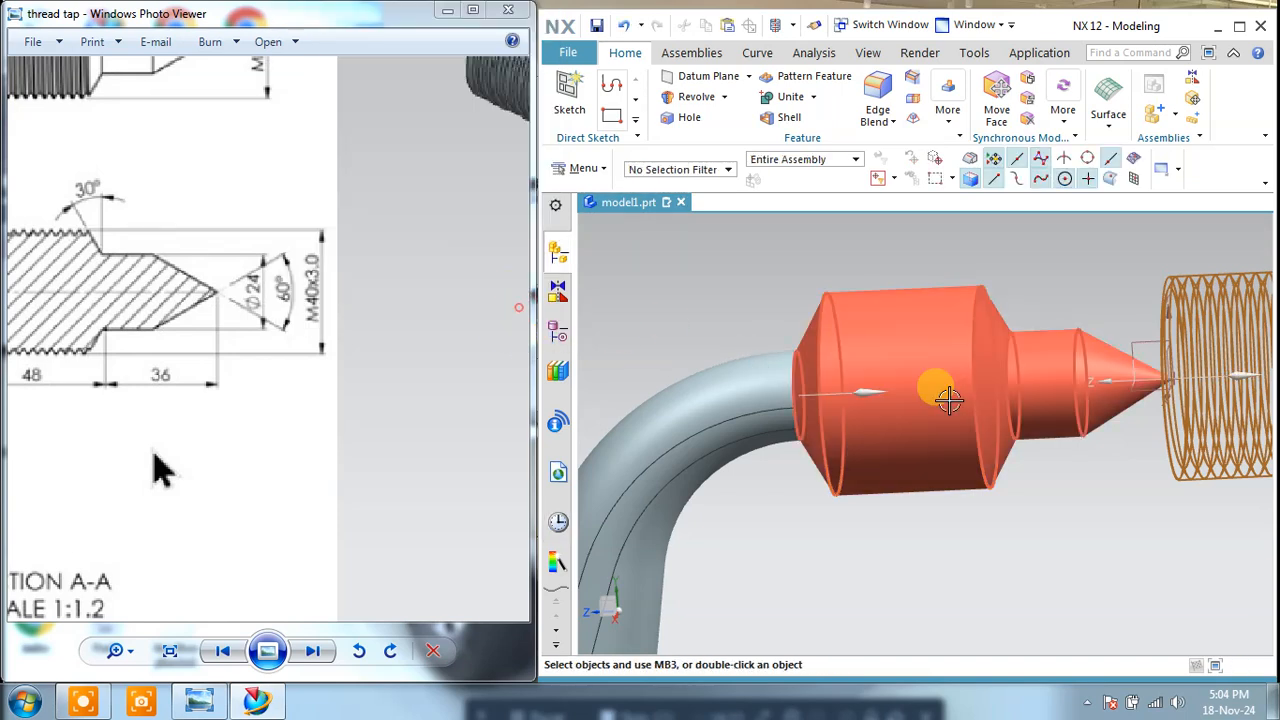
scroll(642, 280, "down", 1)
left_click(626, 22)
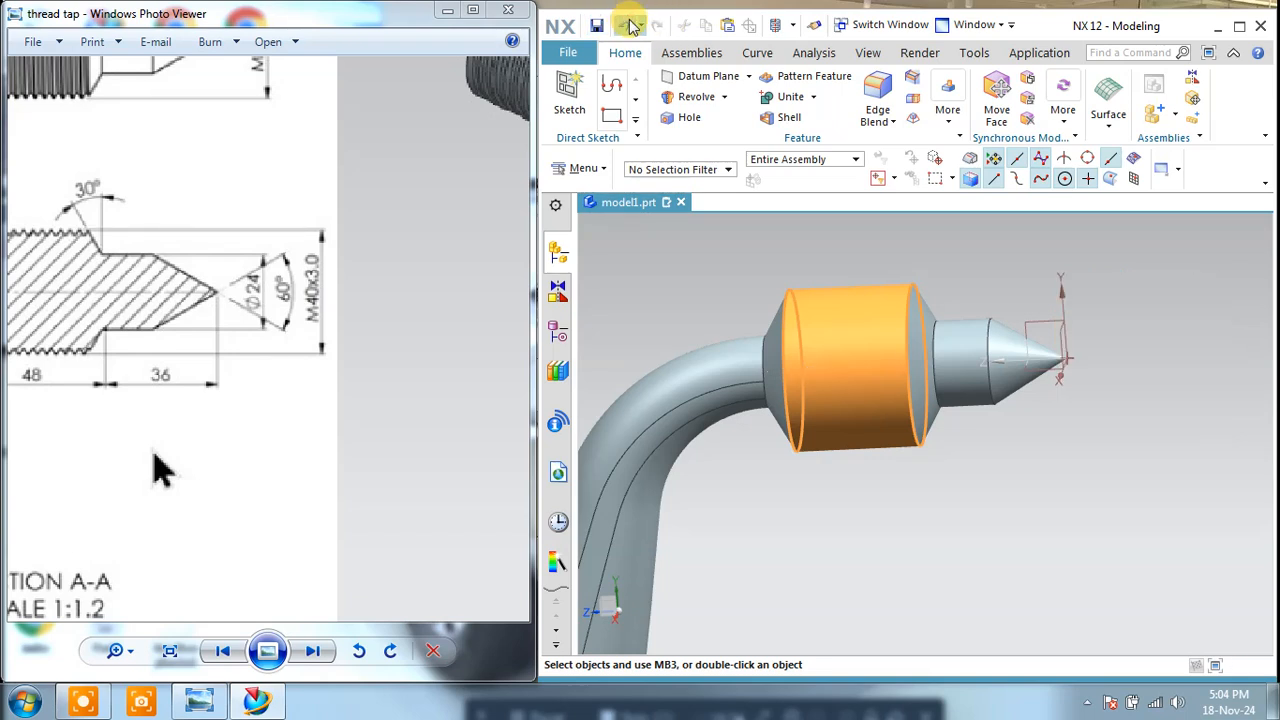
Step: Create a datum plane offset 36+48 mm from the XY plane, at the handle end of the head
mouse_move(1011, 449)
middle_mouse_down()
mouse_move(1006, 423)
mouse_move(1015, 440)
middle_mouse_up()
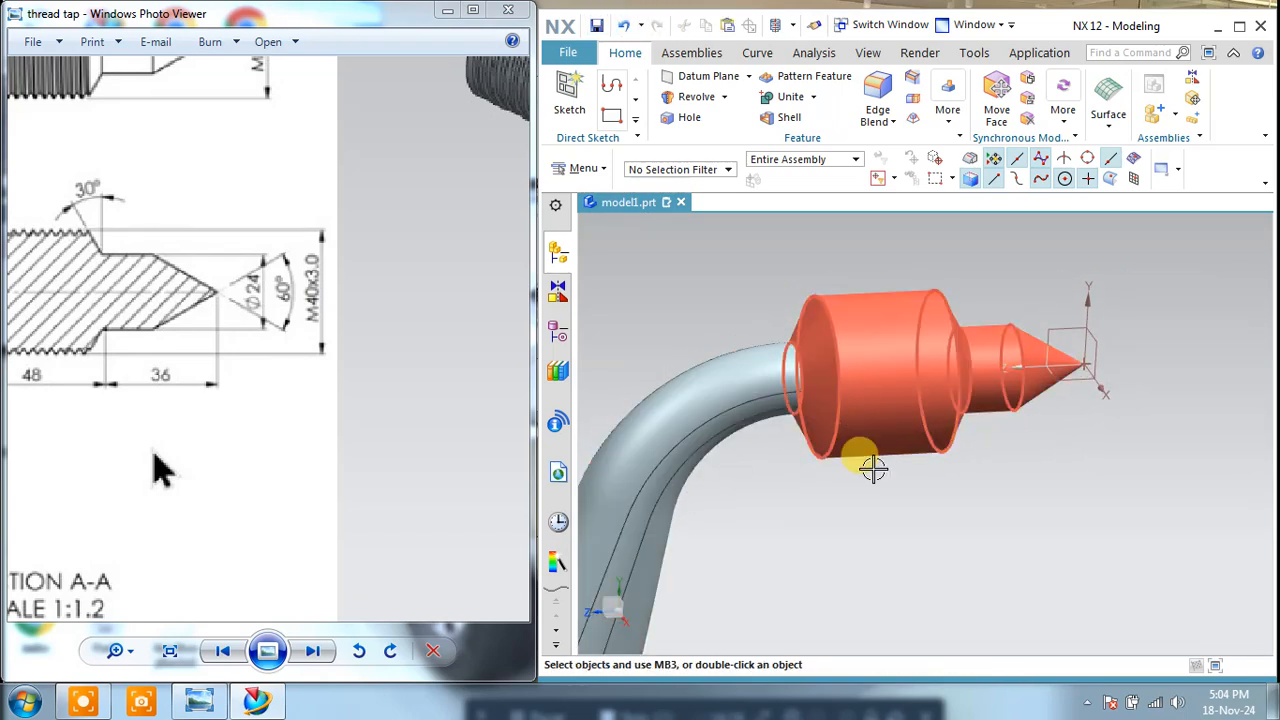
middle_click_drag(848, 514, 837, 491)
mouse_move(224, 392)
left_mouse_down()
mouse_move(297, 391)
mouse_move(336, 407)
left_mouse_up()
left_click(702, 77)
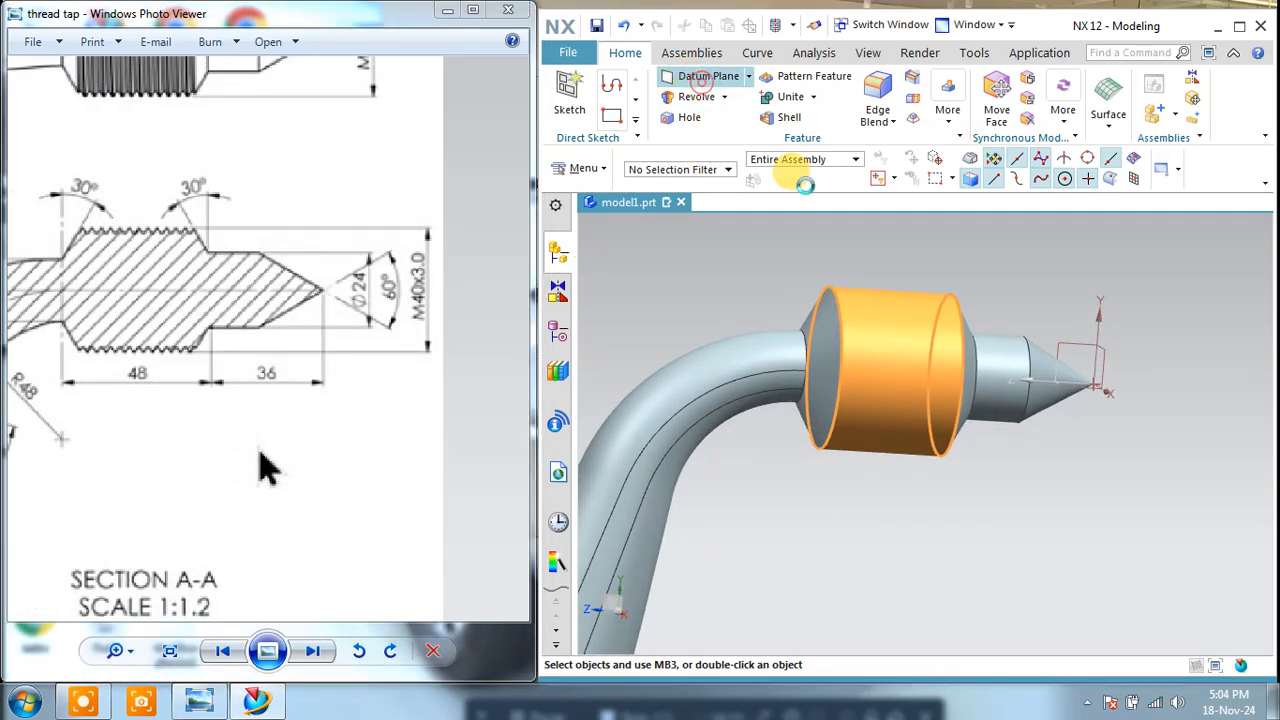
middle_click_drag(1140, 371, 1111, 370)
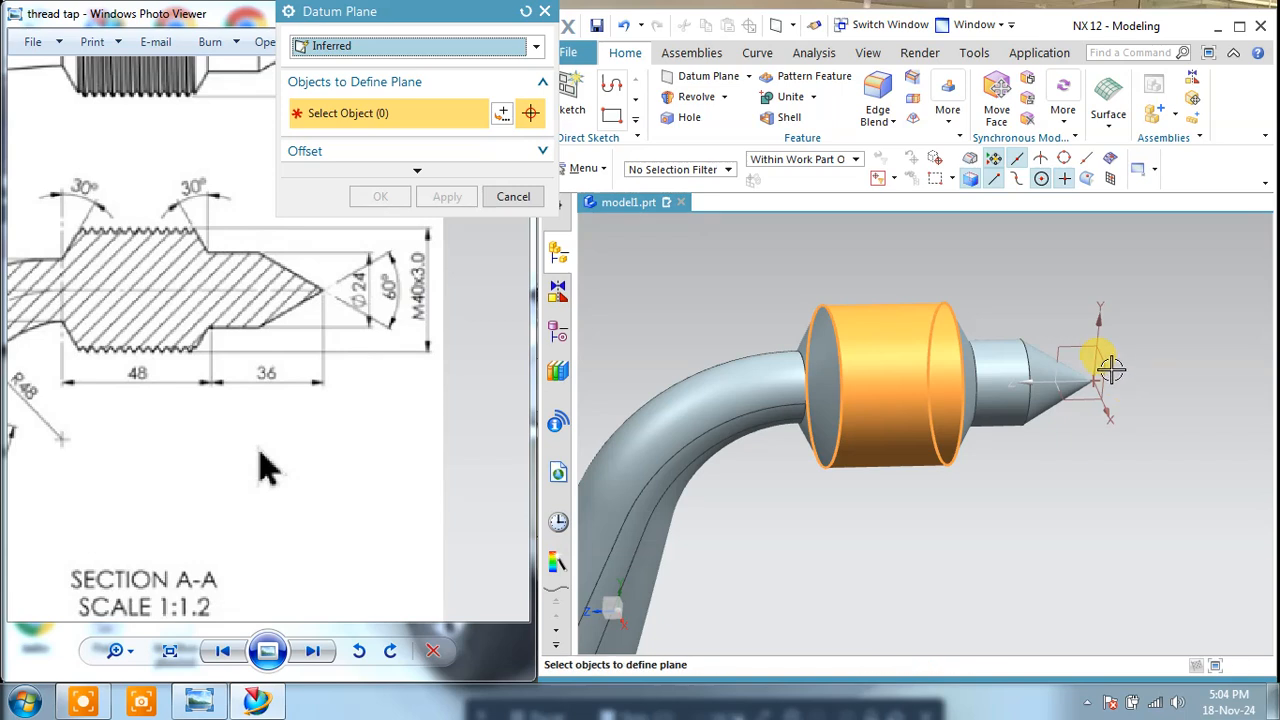
left_click(1105, 366)
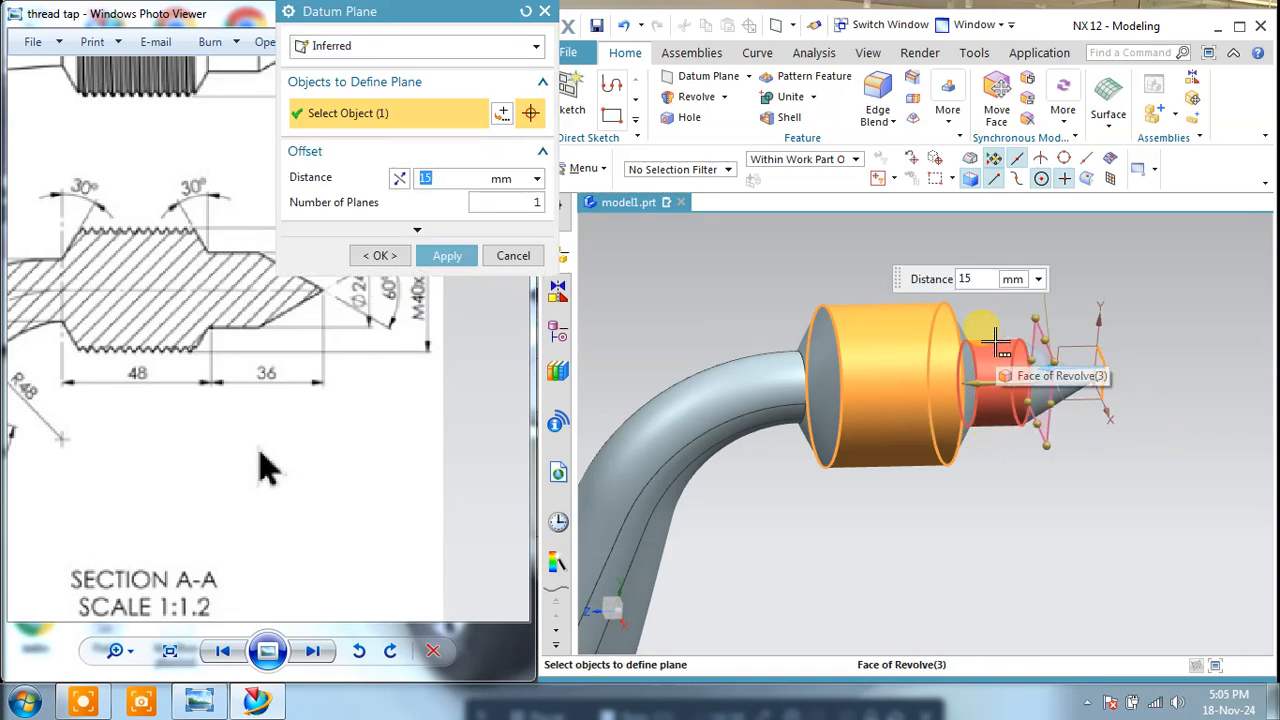
type("36+48")
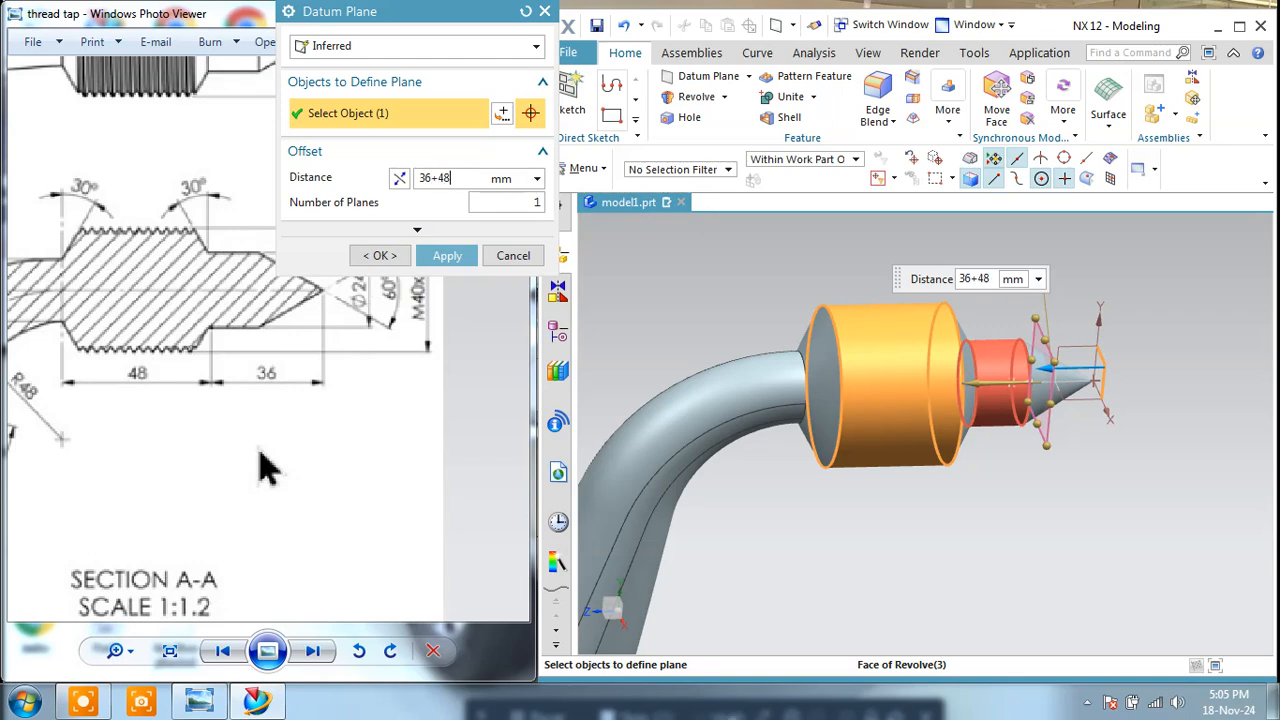
key("Return")
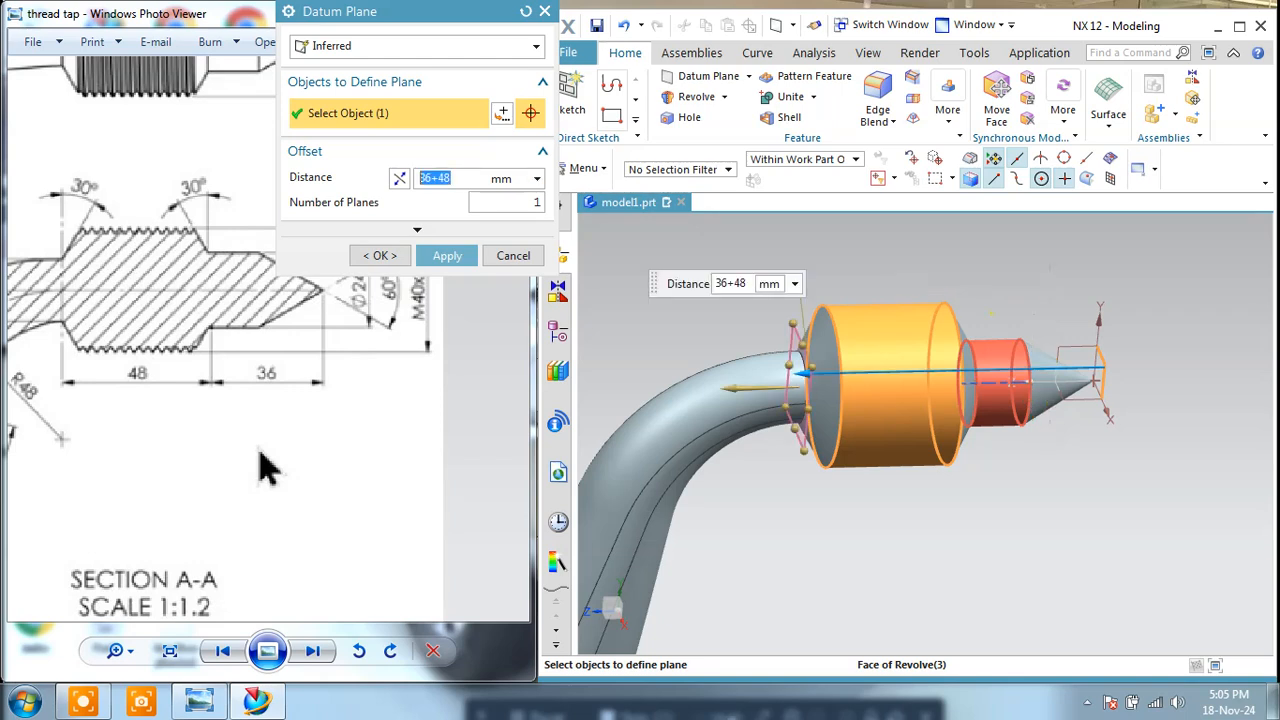
left_click(450, 257)
left_click(507, 256)
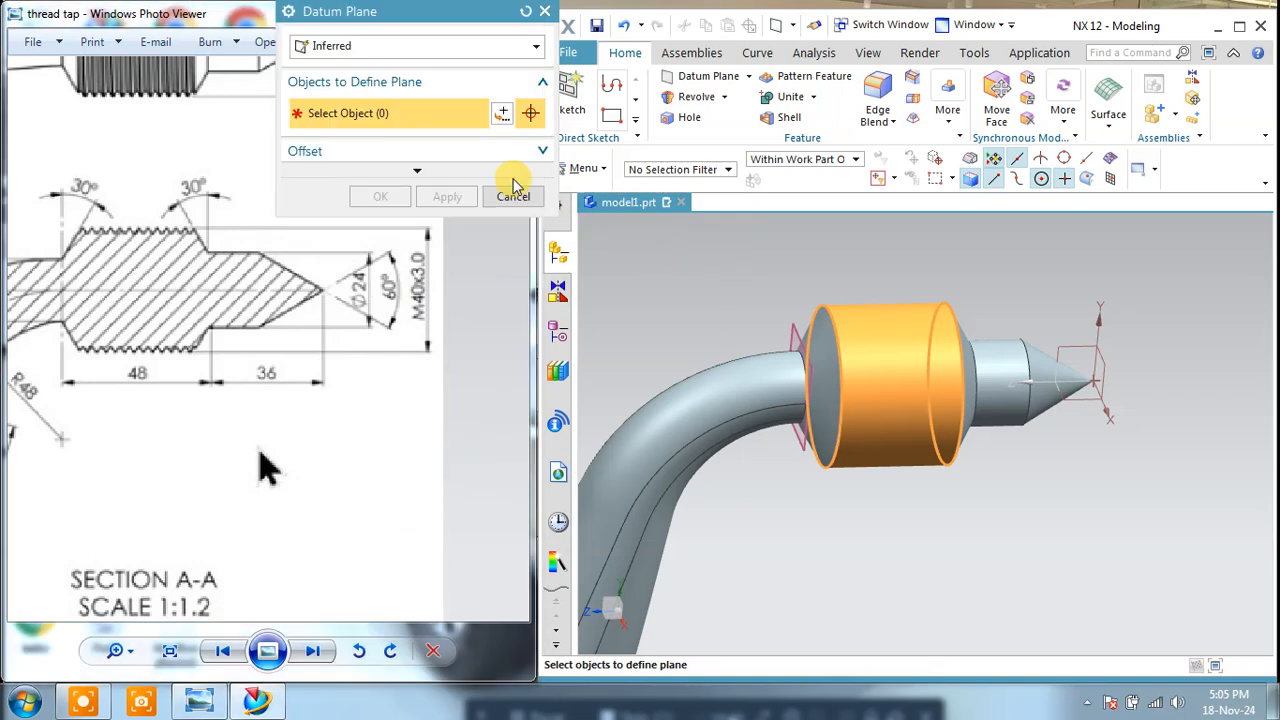
left_click(505, 190)
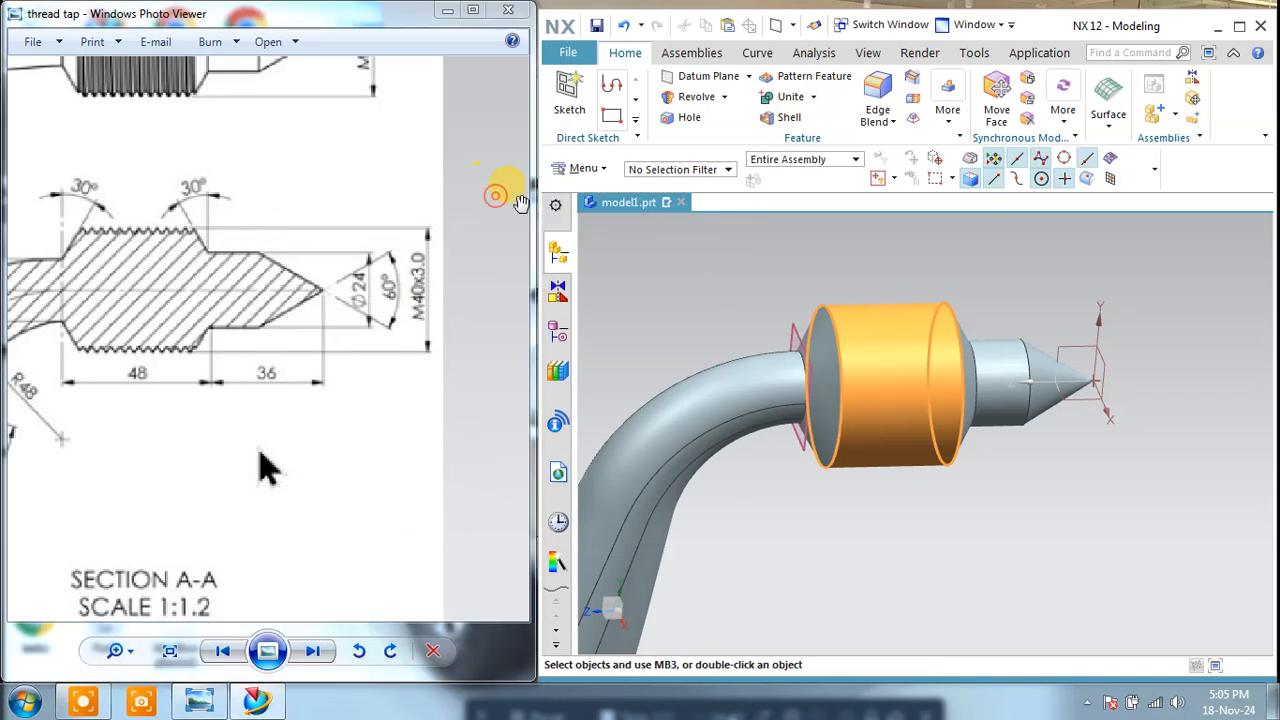
Step: Start a detailed thread on the head's cylindrical face from the offset datum plane, with Extend Through Start
right_click(970, 260)
left_click(1018, 275)
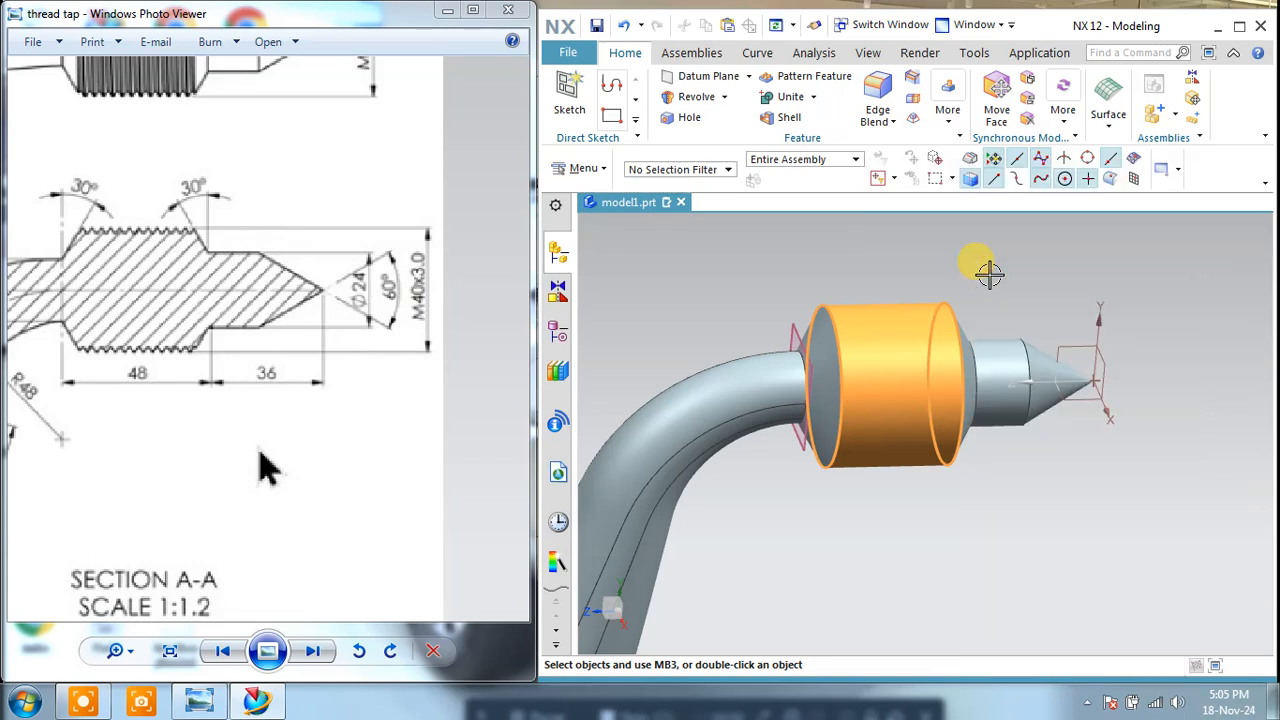
middle_click_drag(985, 265, 962, 238)
left_click(945, 118)
left_click(1149, 243)
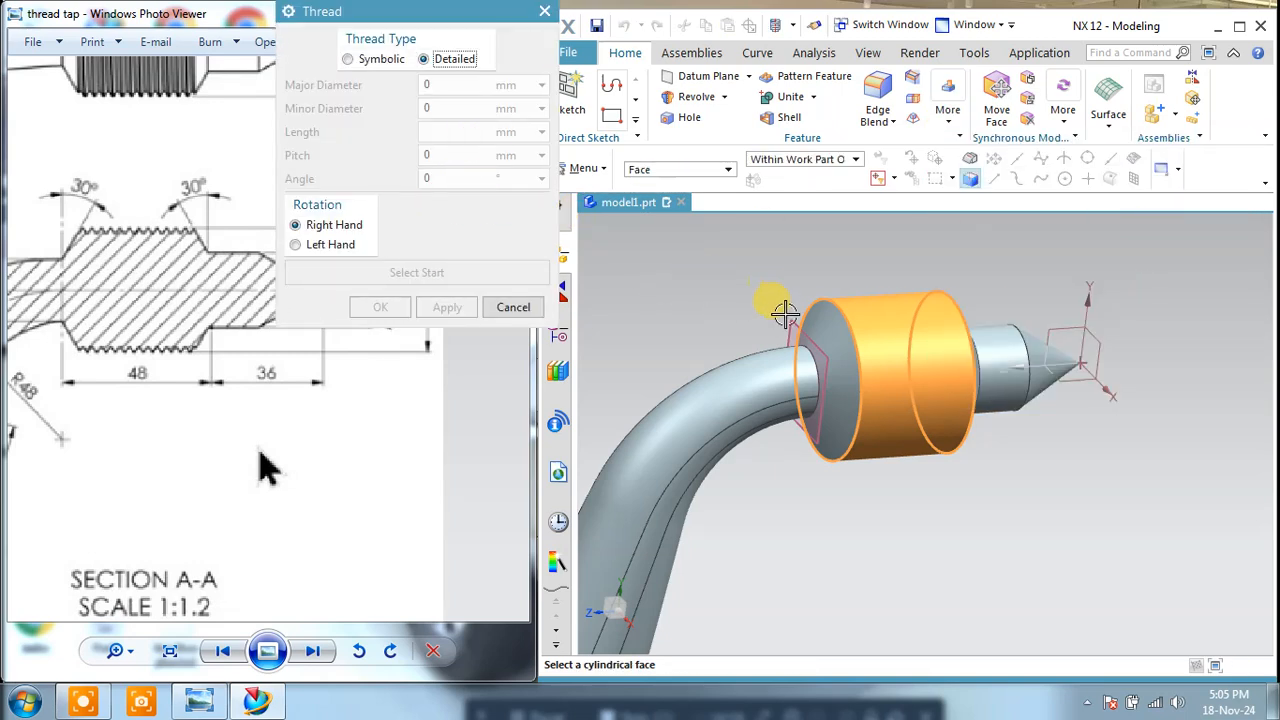
left_click(822, 316)
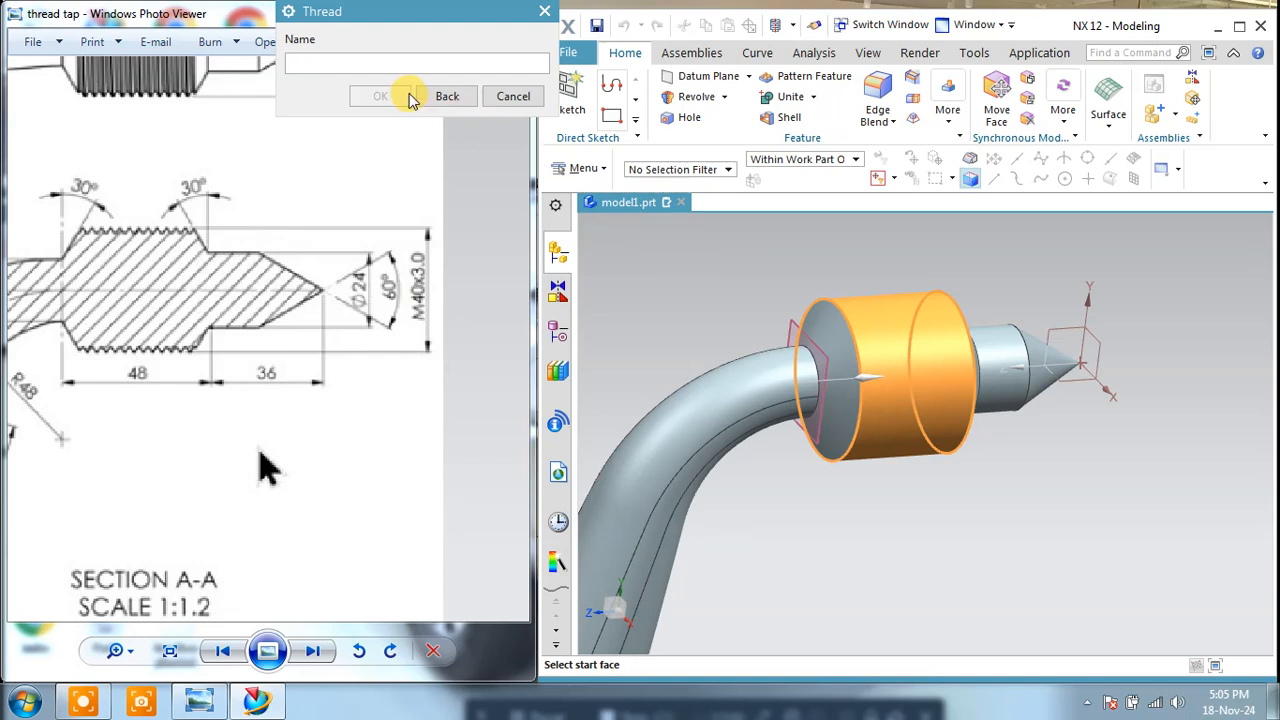
left_click(790, 318)
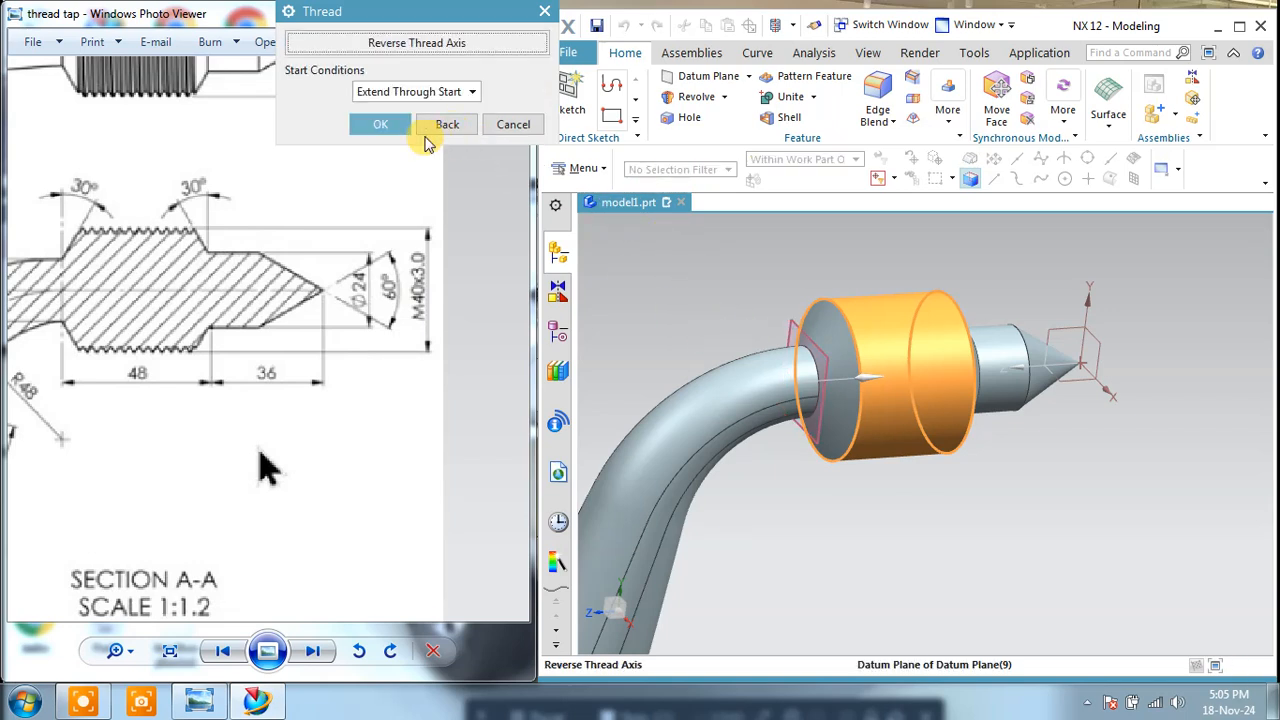
left_click(384, 123)
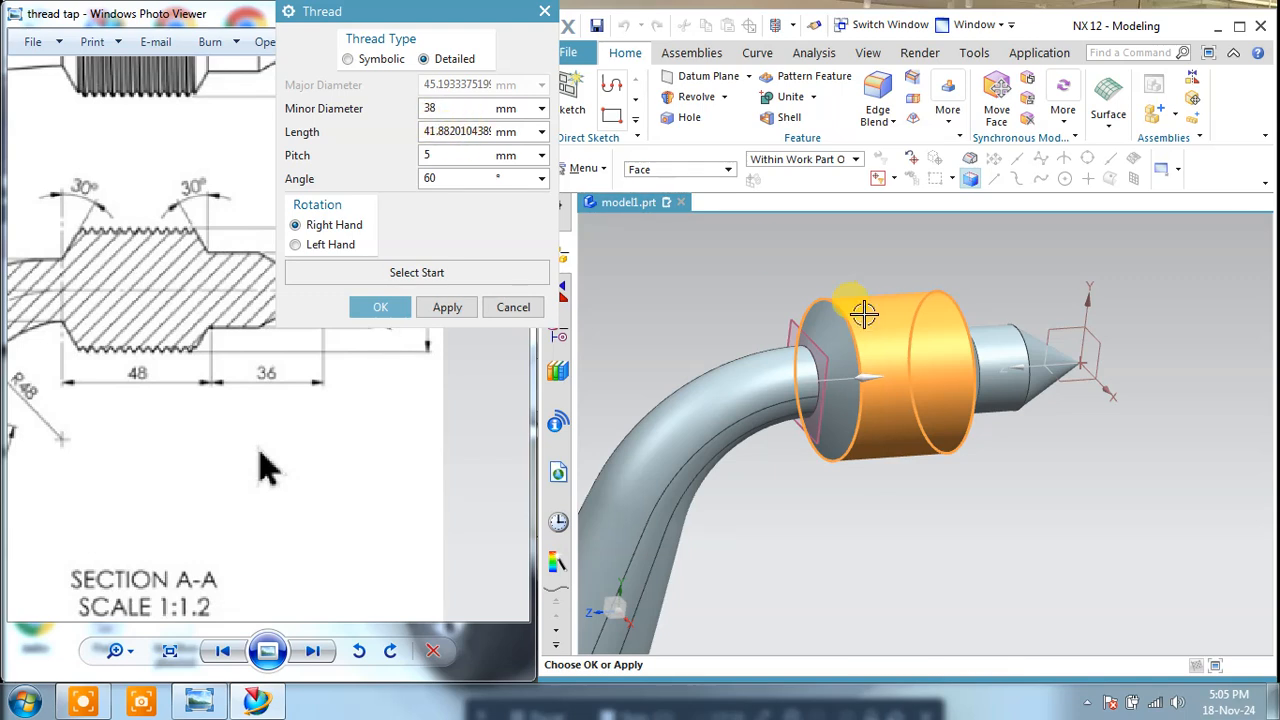
Step: Try to create the thread with a 38 mm minor diameter and a 3 mm pitch, and leave the Thread command
left_click_drag(444, 157, 412, 162)
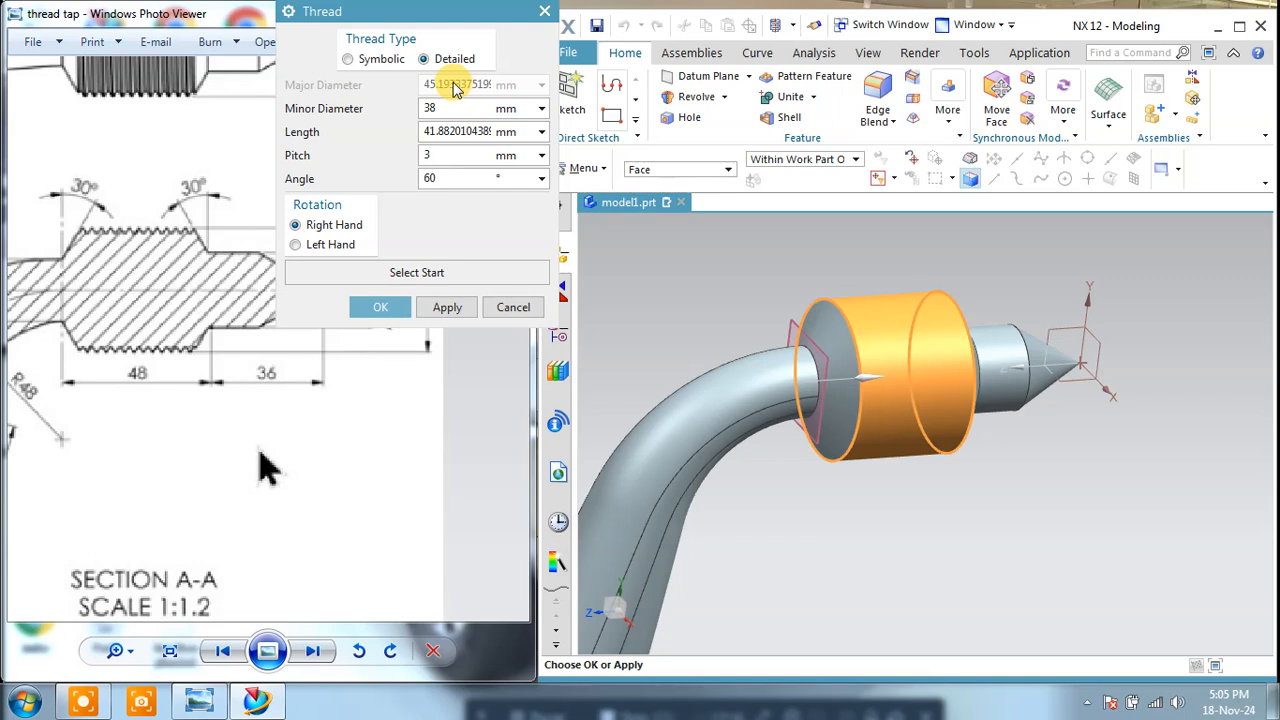
left_click(395, 303)
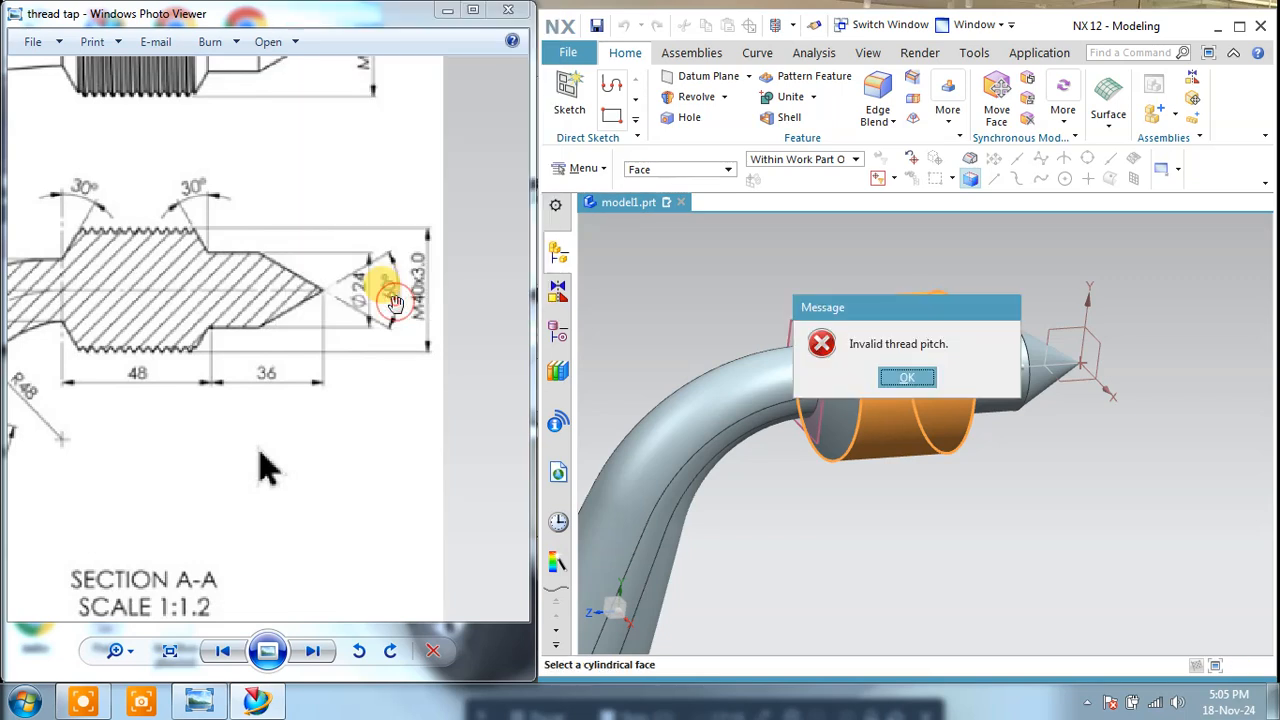
left_click(902, 380)
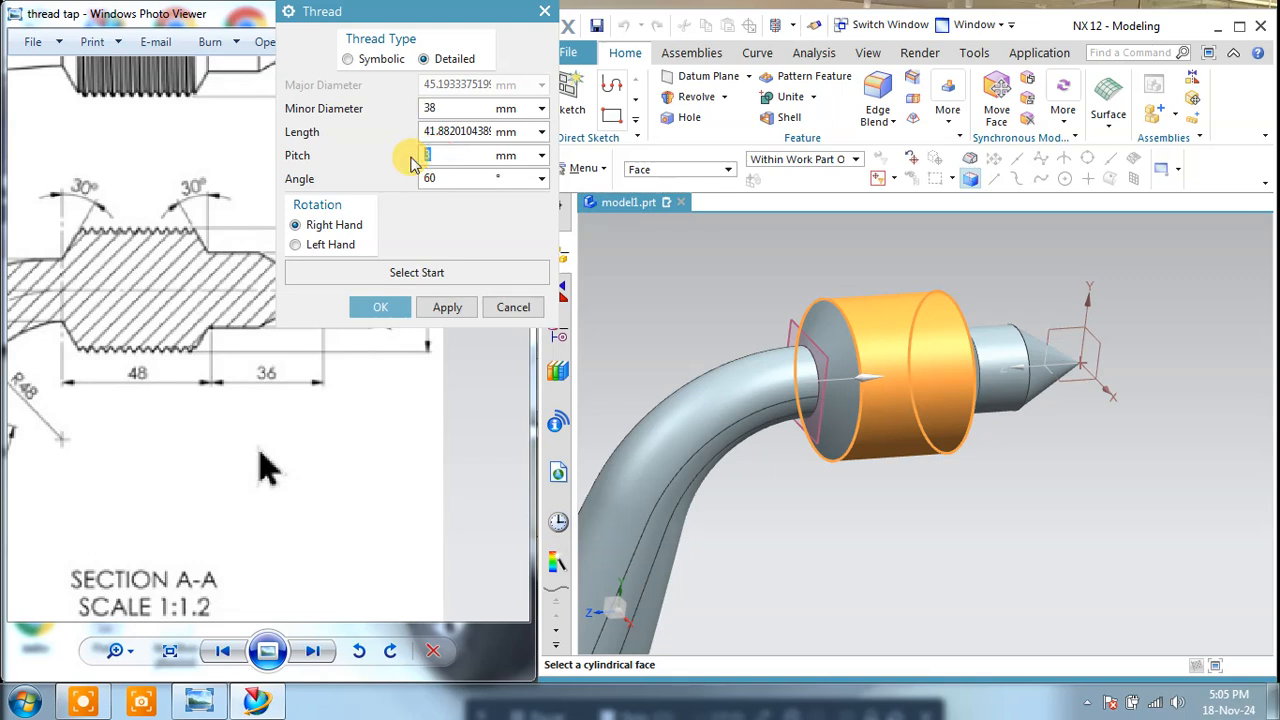
mouse_move(214, 361)
left_mouse_down()
mouse_move(154, 398)
mouse_move(284, 396)
left_mouse_up()
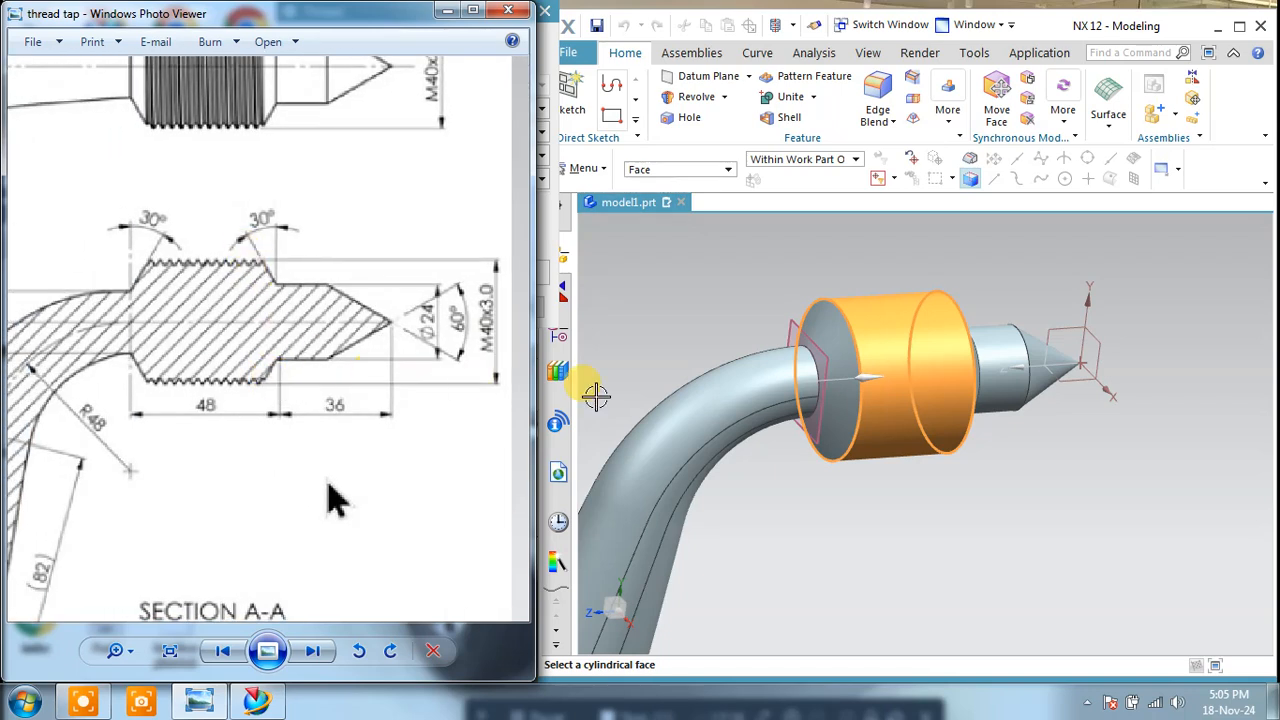
left_click(702, 274)
left_click(515, 306)
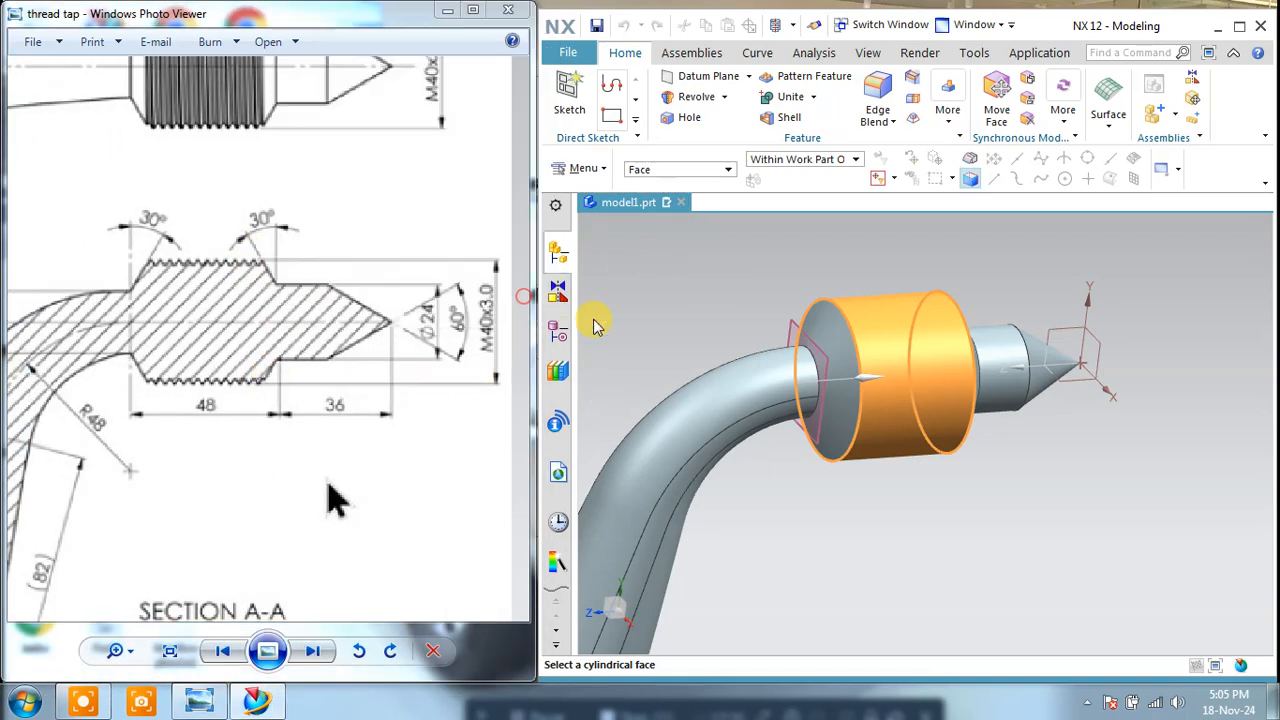
Step: Open the head's revolve profile, Sketch (2), for editing
scroll(977, 342, "down", 4)
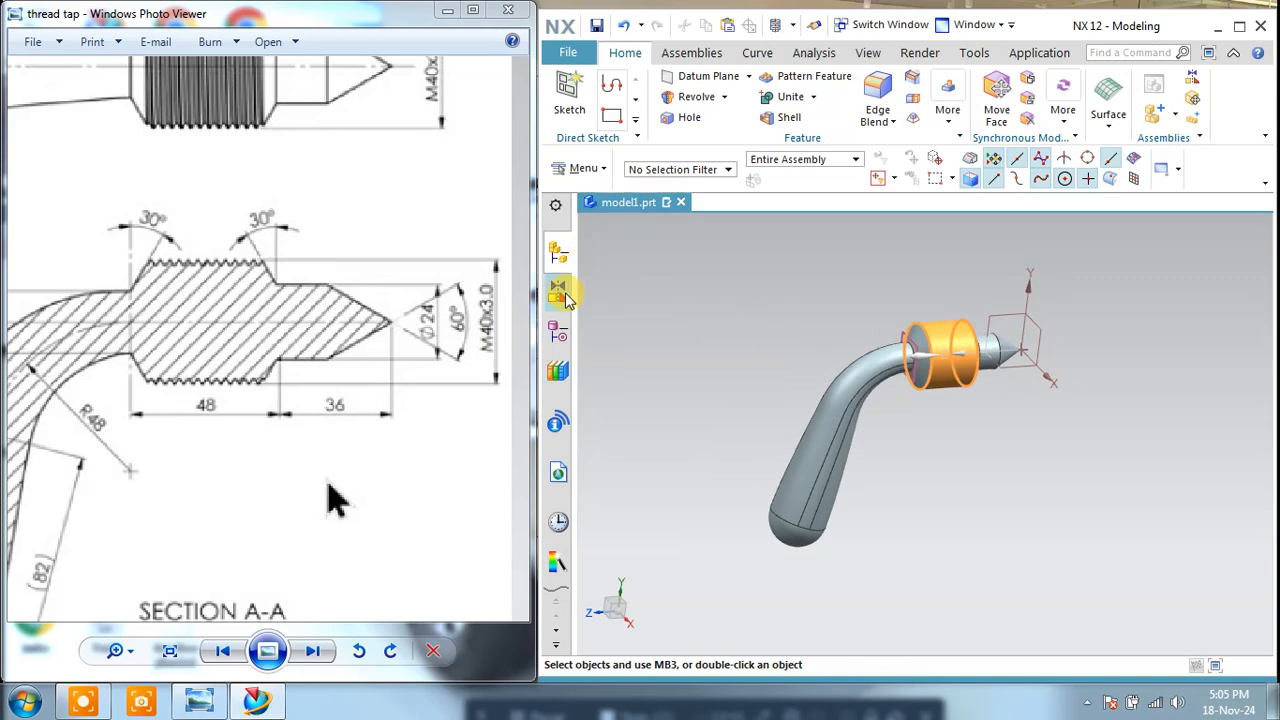
left_click(558, 332)
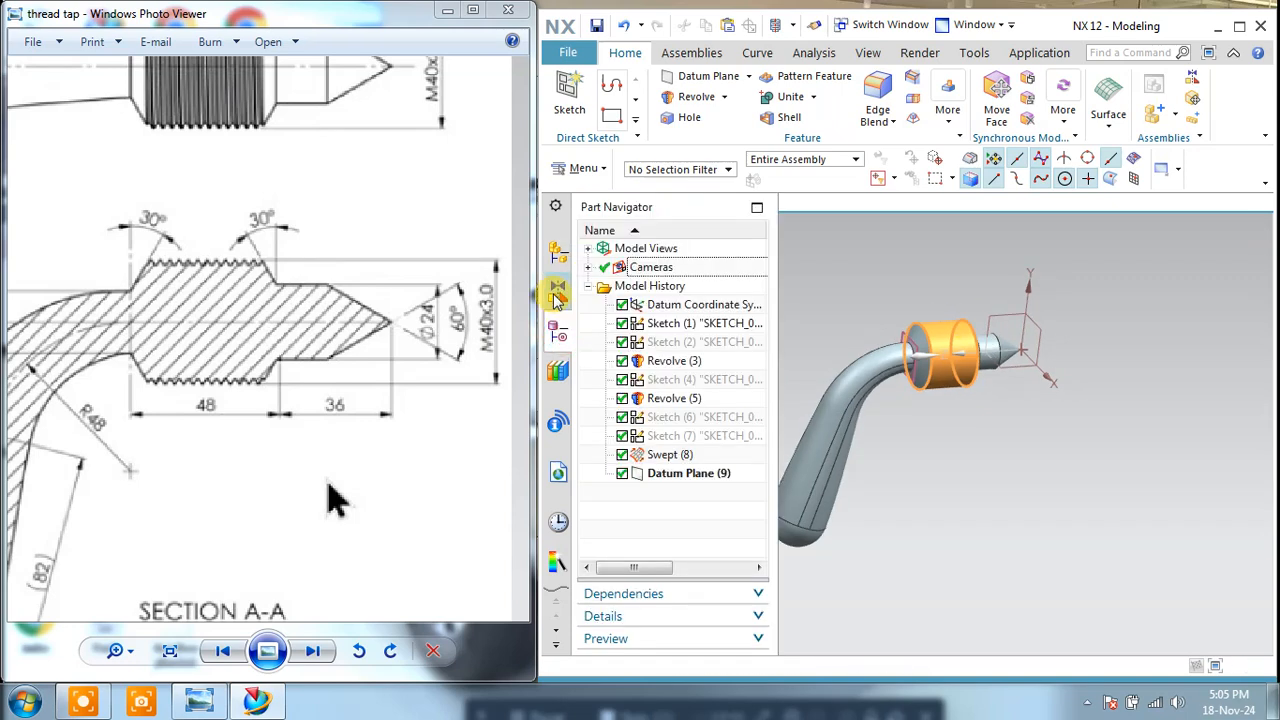
right_click(663, 343)
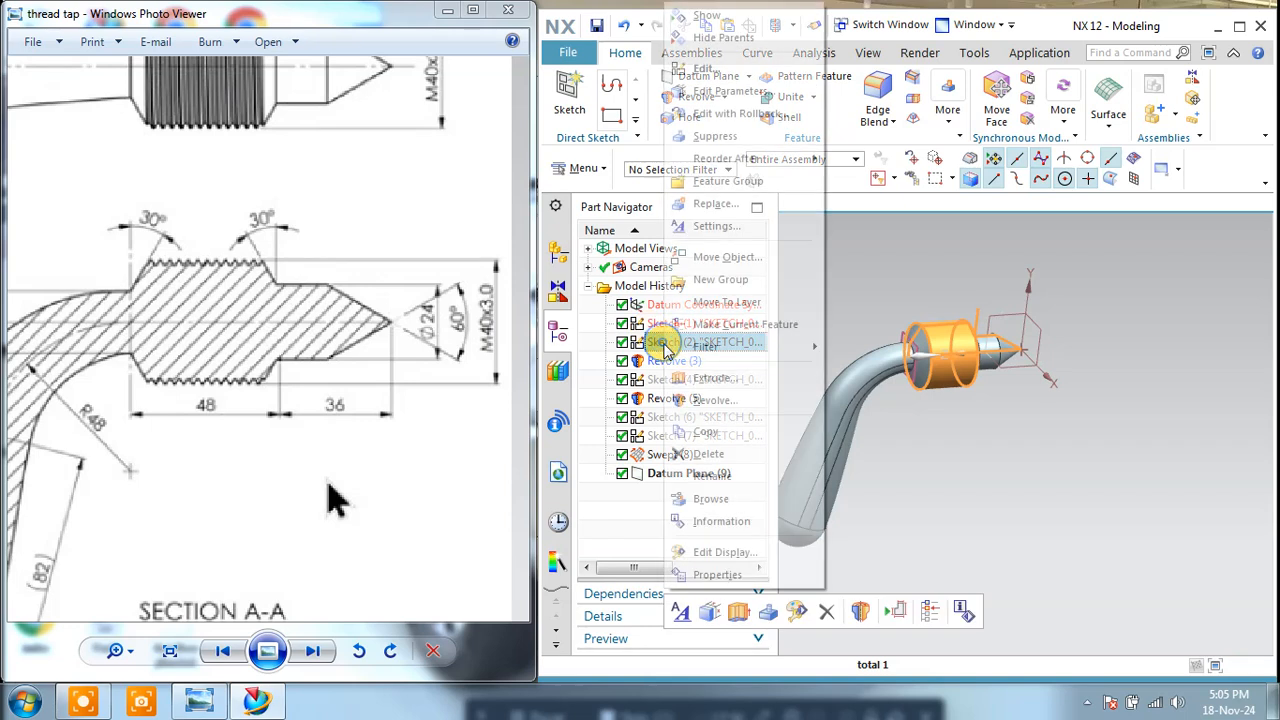
left_click(702, 69)
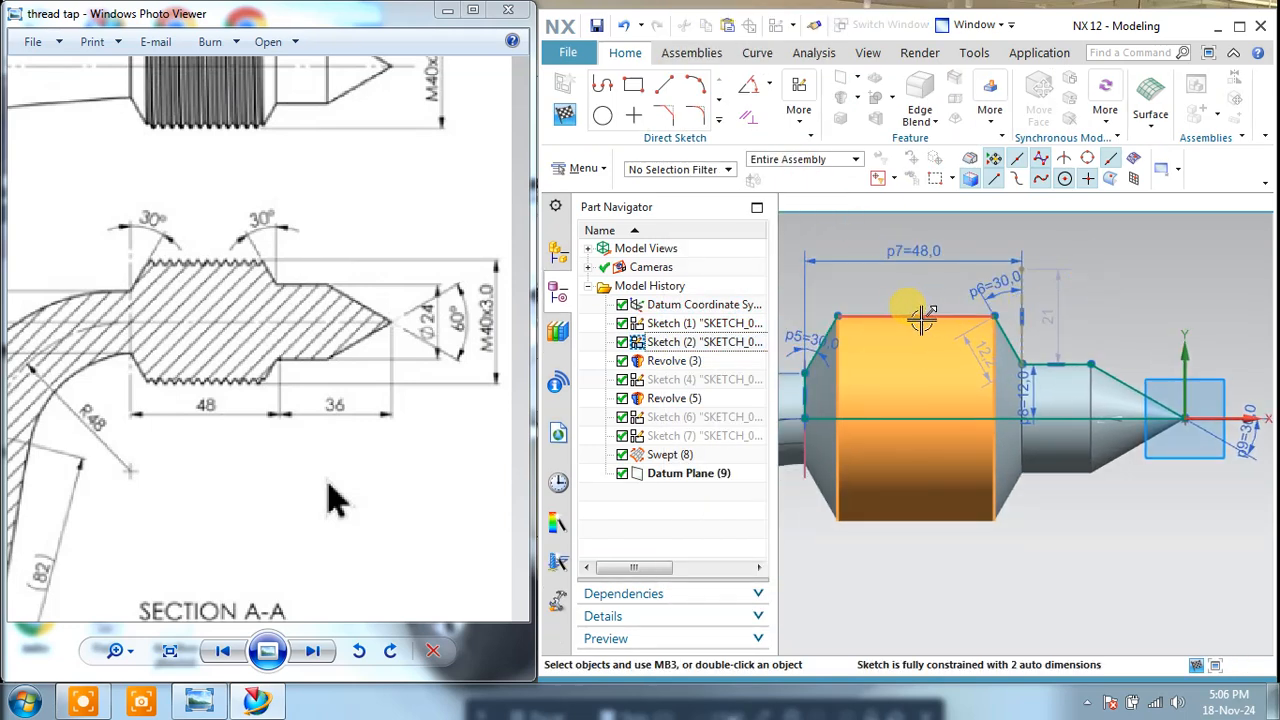
Step: Add a 20 mm linear dimension between the head profile's outer horizontal line and the centreline
left_click_drag(920, 318, 927, 309)
left_click(767, 87)
left_click(785, 130)
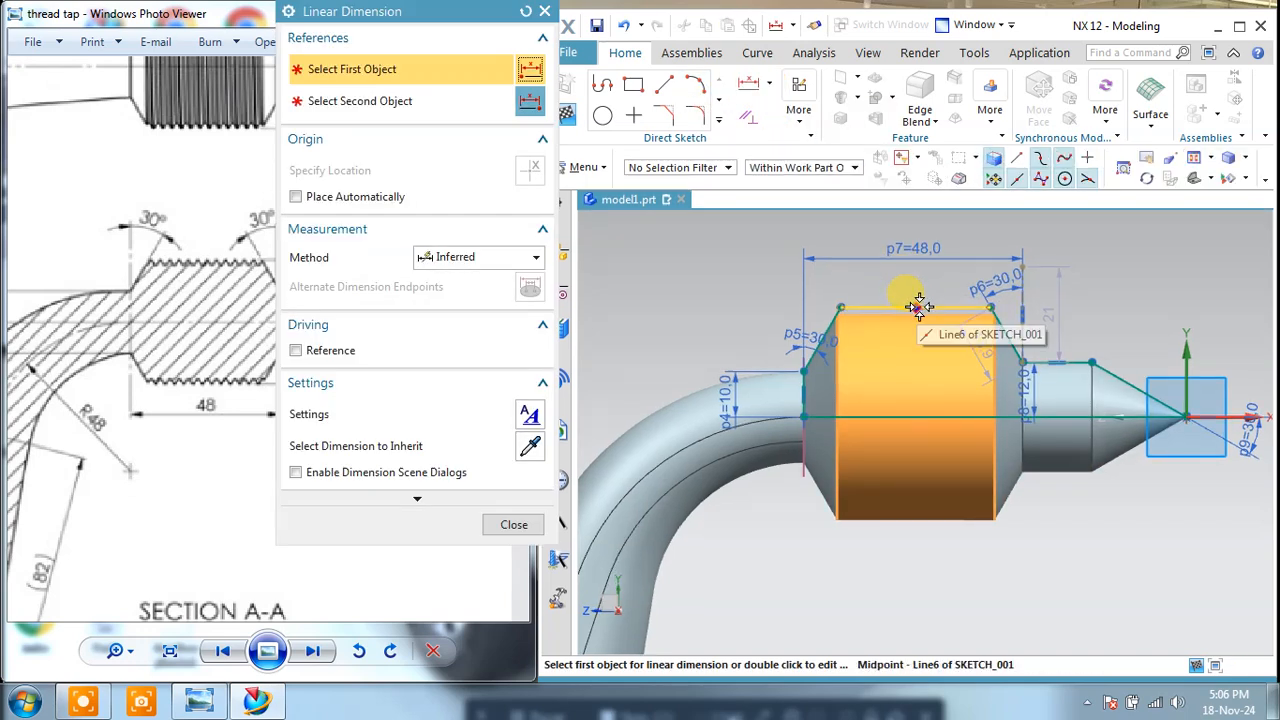
left_click(919, 307)
left_click(1086, 413)
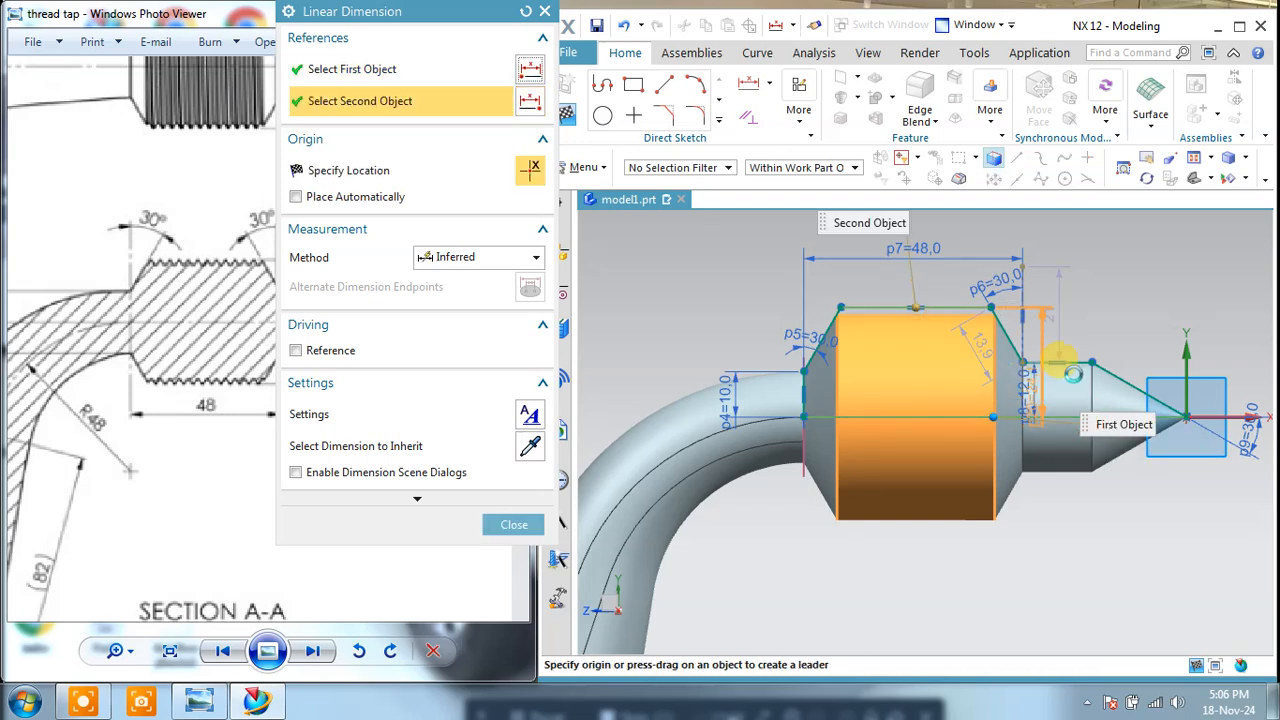
left_click(1181, 346)
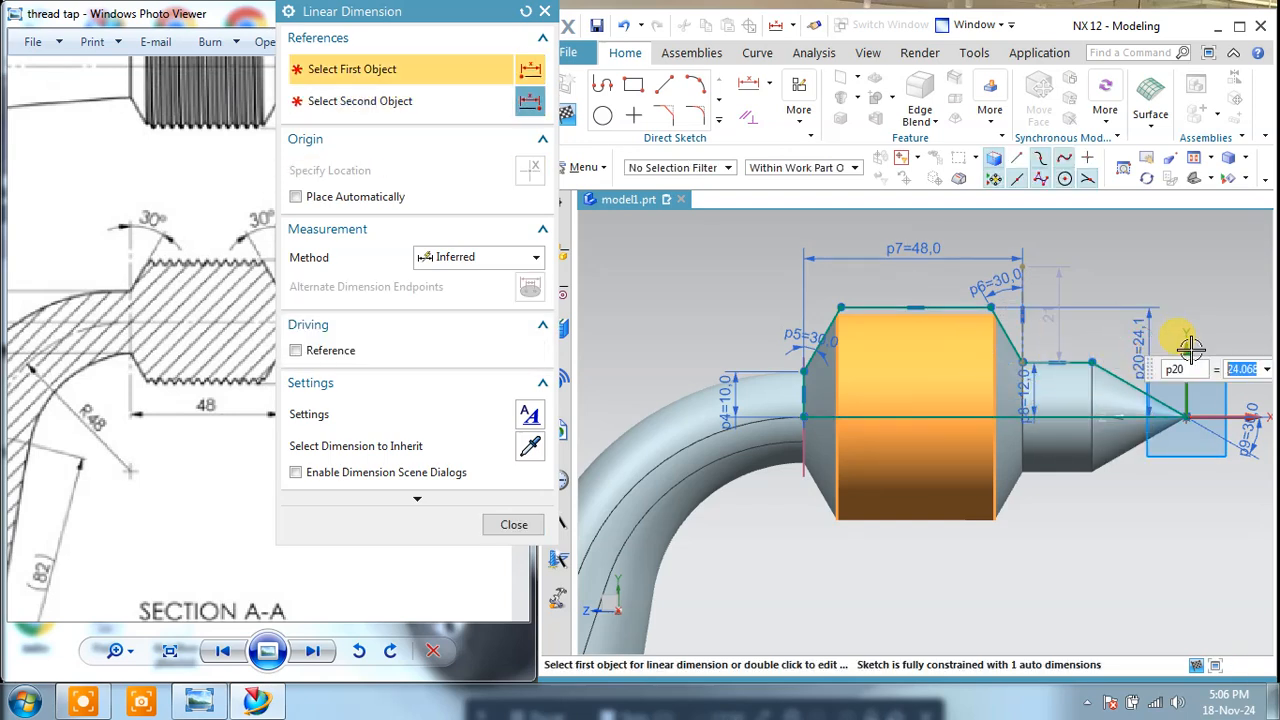
type("20")
key("Return")
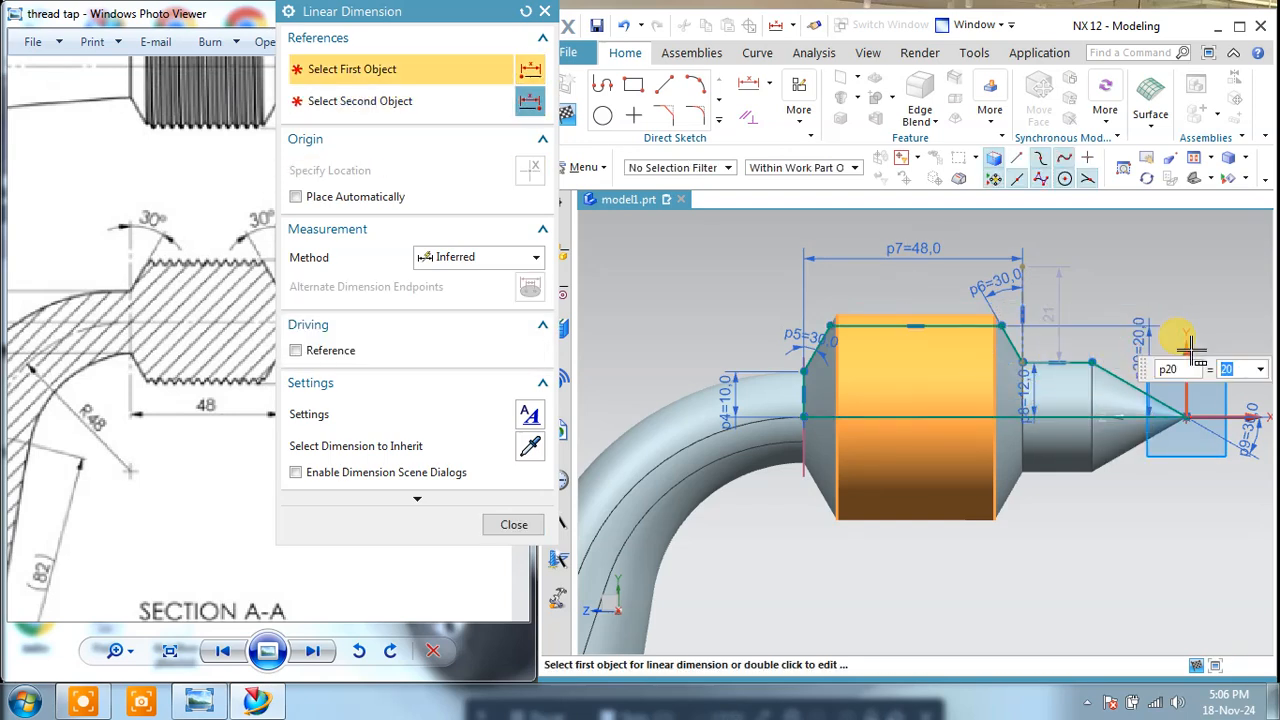
Step: Leave the Linear Dimension command and finish the head profile sketch
left_click(507, 524)
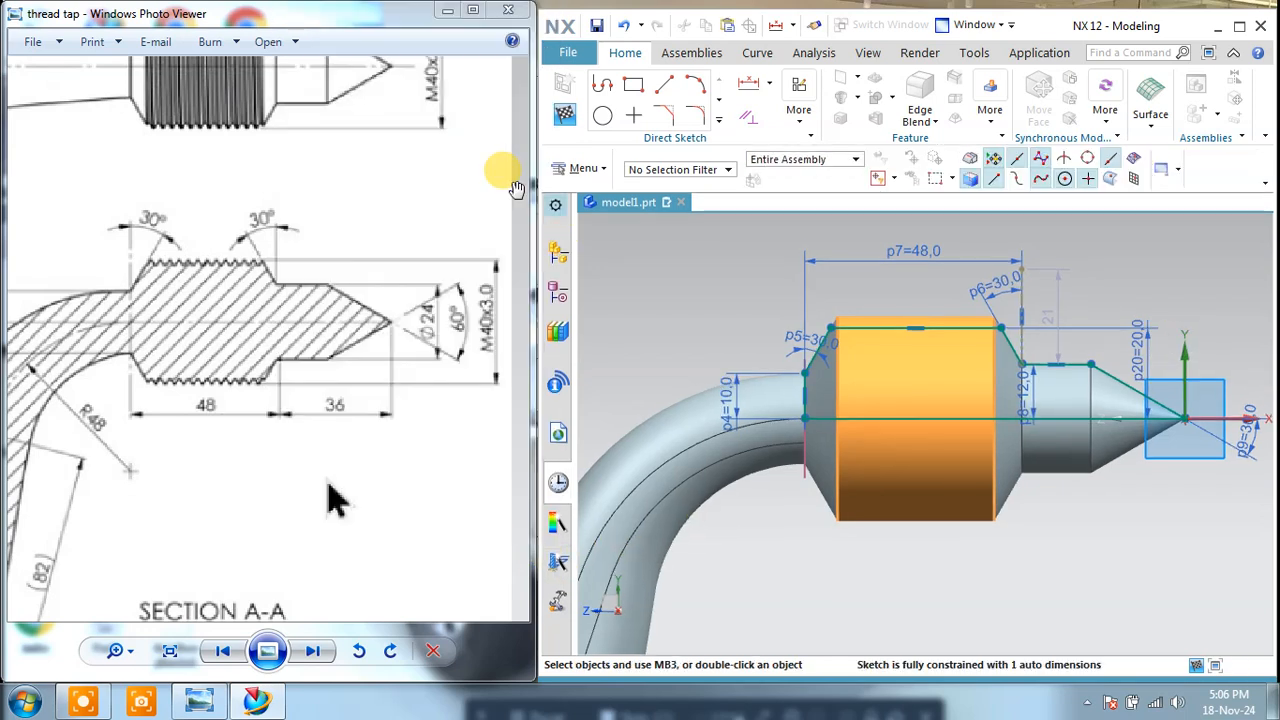
left_click(567, 115)
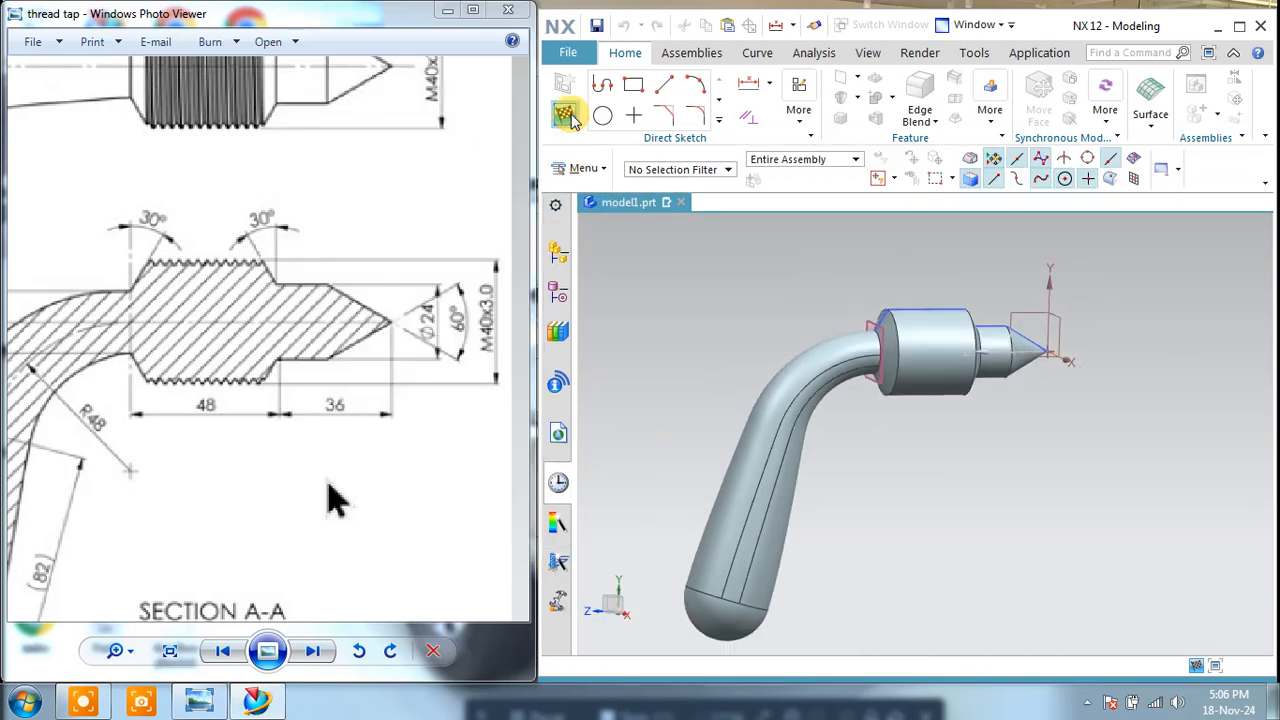
Step: Start a detailed thread on the resized head's cylindrical face, using the offset datum plane as start face with Extend Through Start
scroll(962, 378, "up", 3)
right_click_drag(1020, 283, 1019, 315)
middle_click_drag(938, 292, 900, 251)
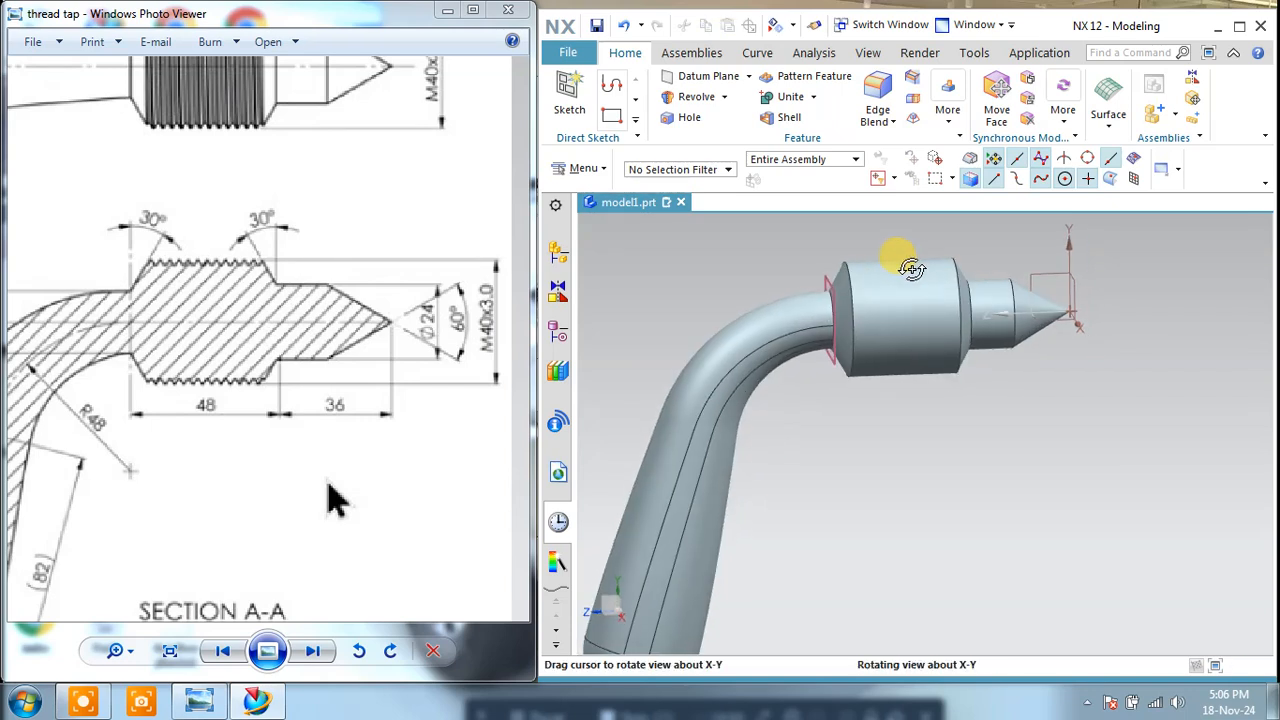
left_click(940, 112)
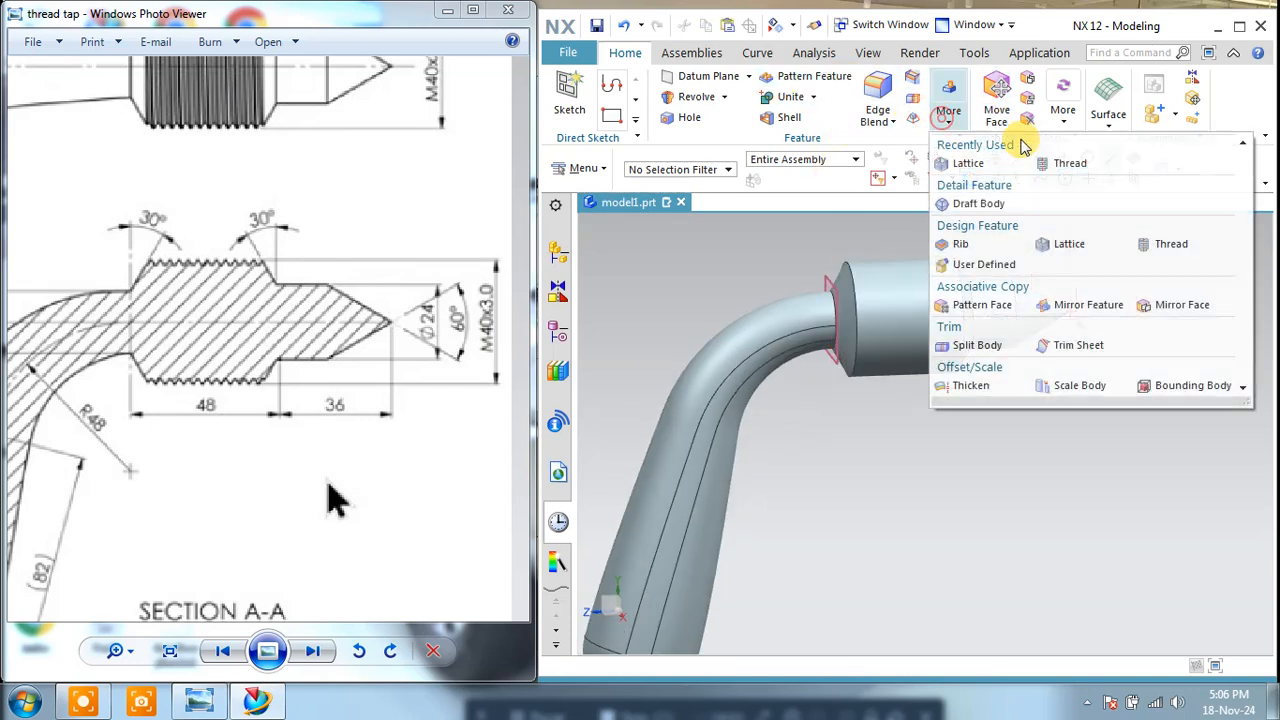
left_click(1063, 163)
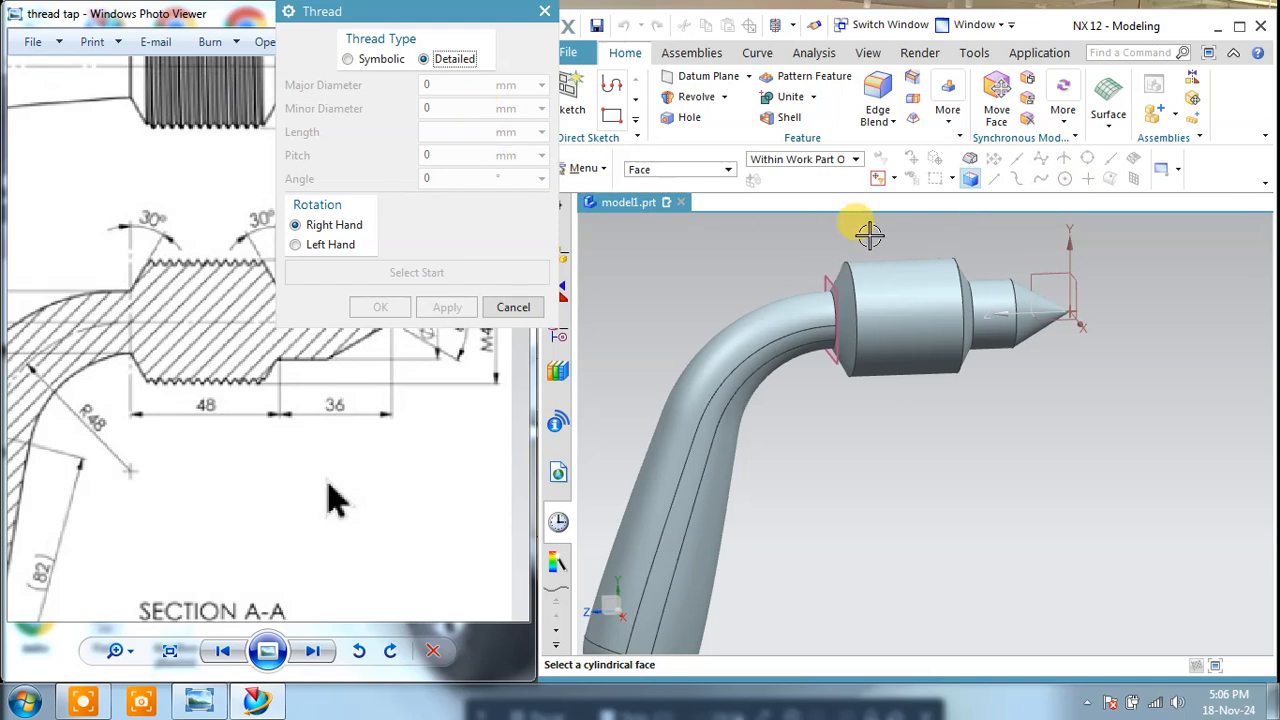
left_click(874, 266)
scroll(826, 251, "up", 4)
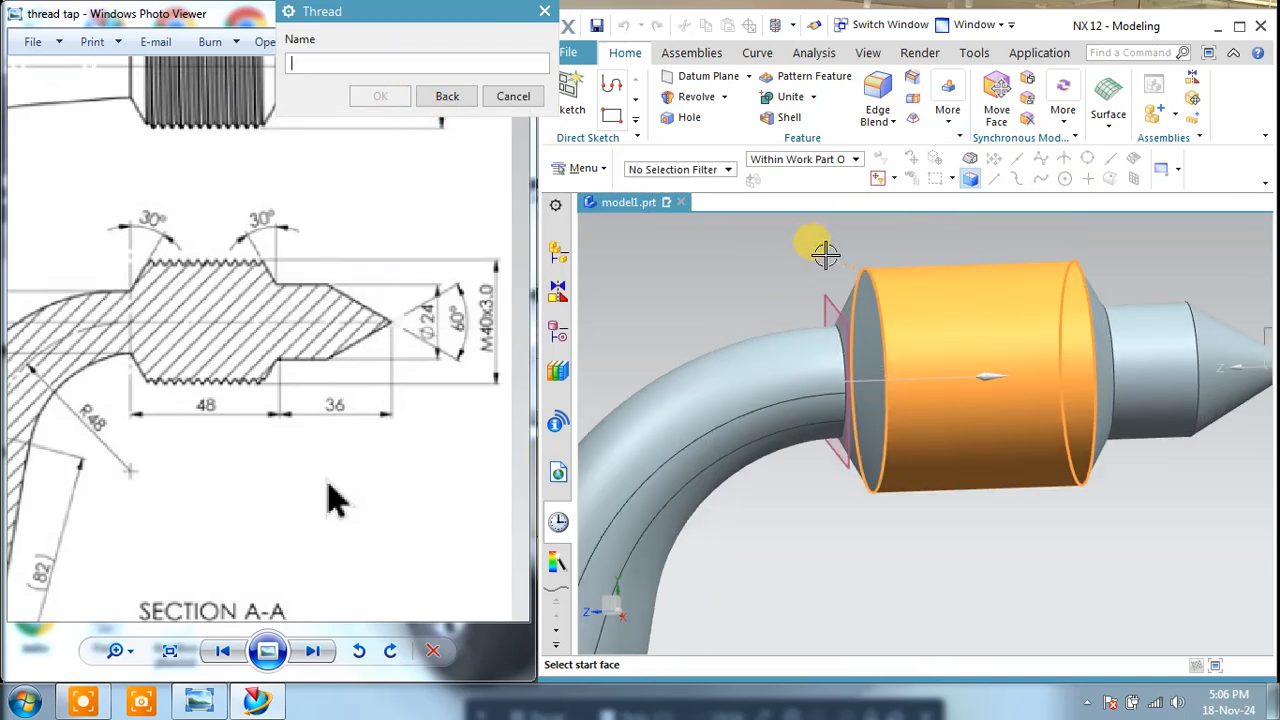
left_click(818, 303)
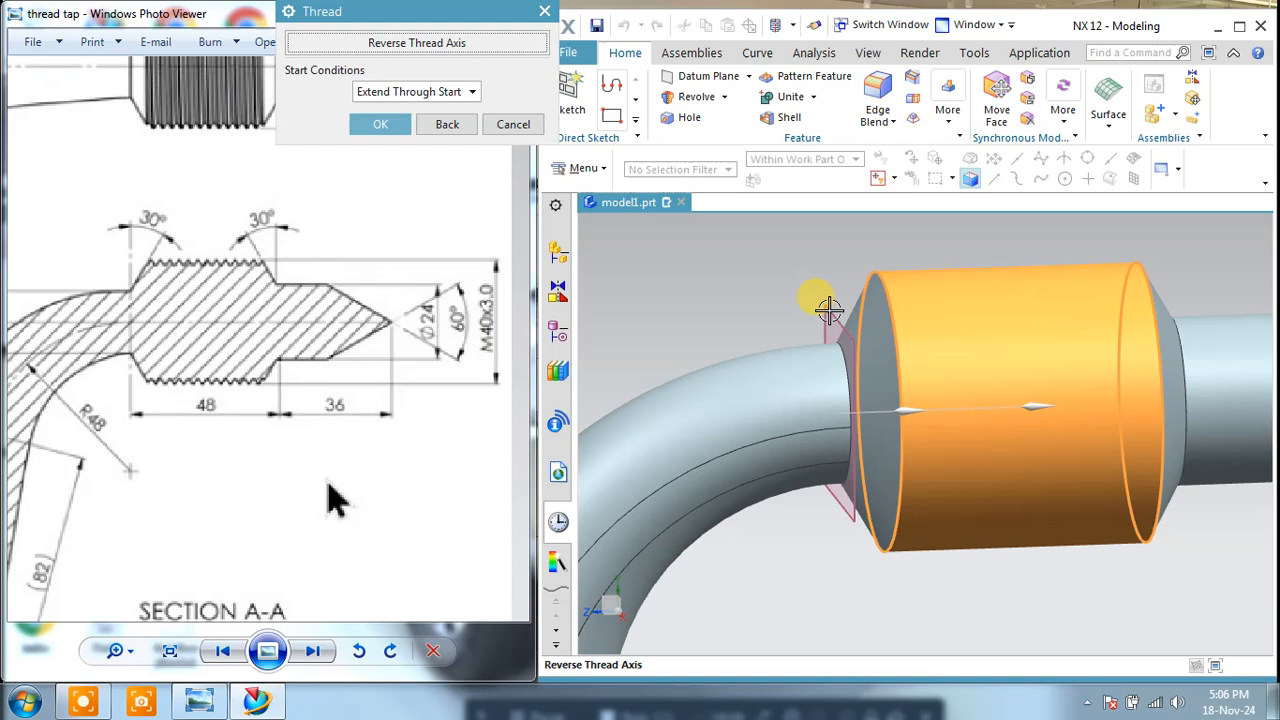
left_click(390, 92)
left_click(386, 106)
left_click(384, 123)
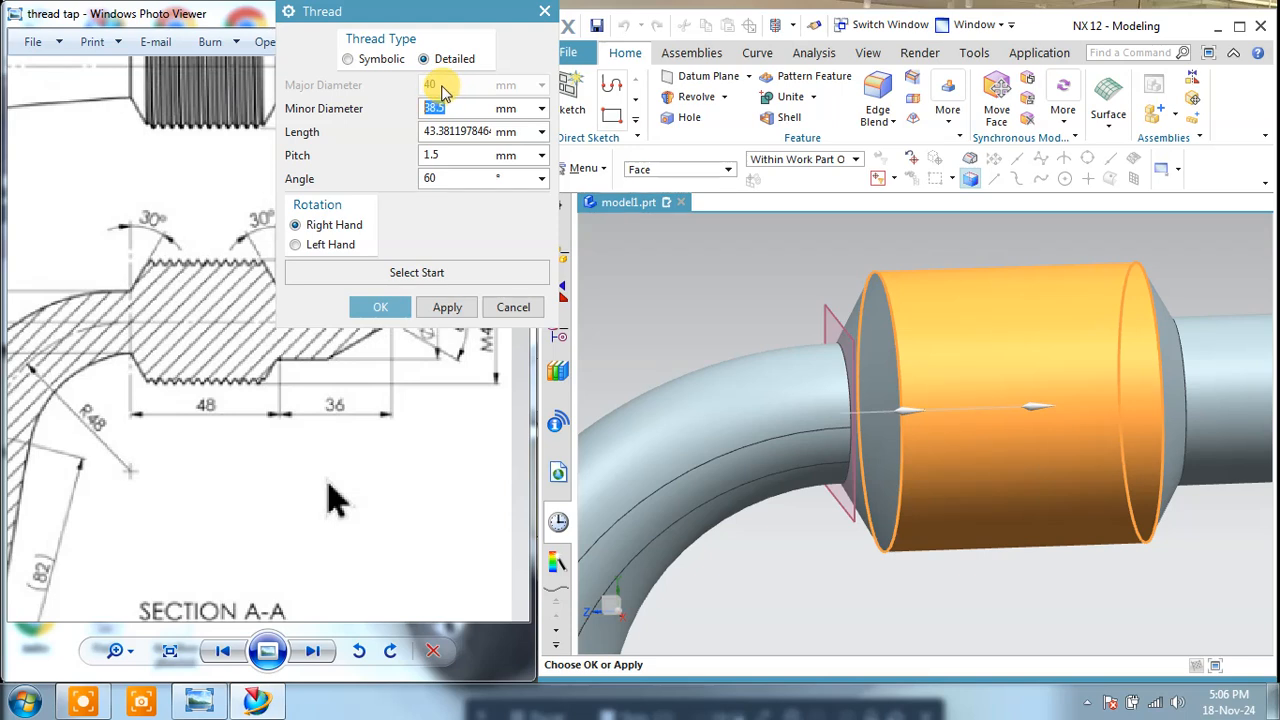
Step: Create the right-hand detailed thread with a 38 mm minor diameter, 3 mm pitch and 60° angle, and close the Thread command
left_click_drag(457, 12, 723, 23)
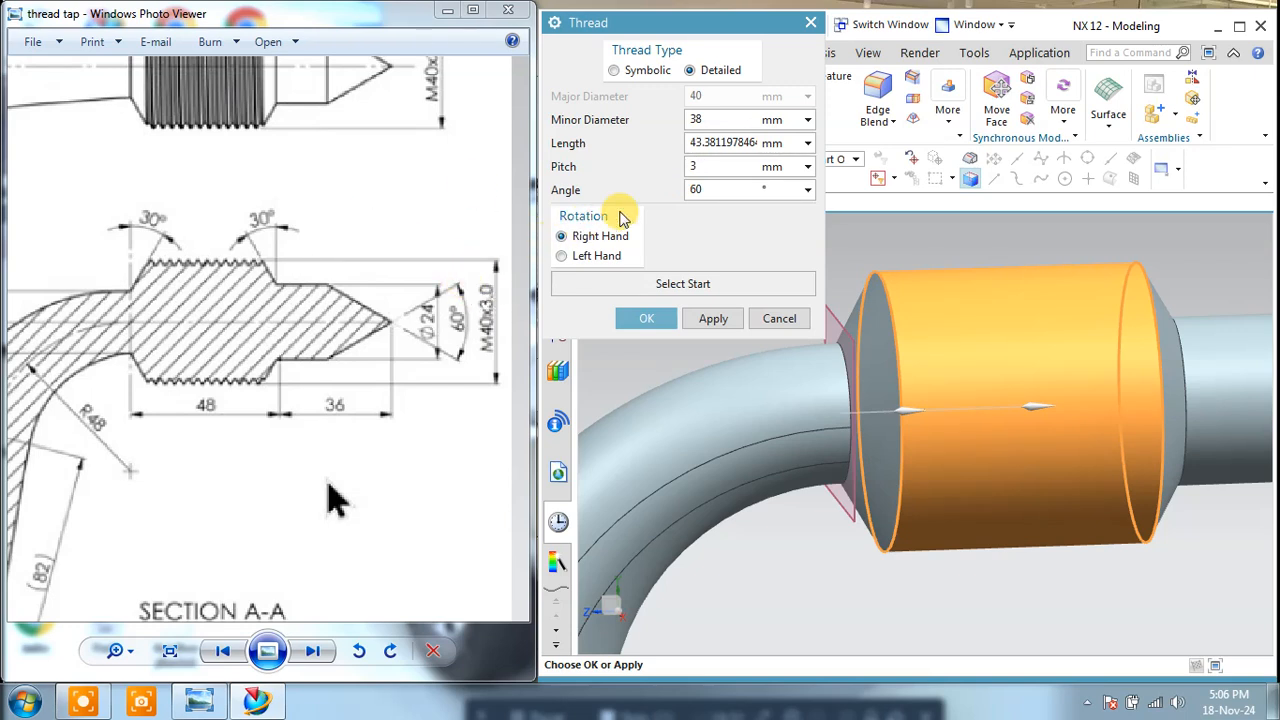
left_click(707, 318)
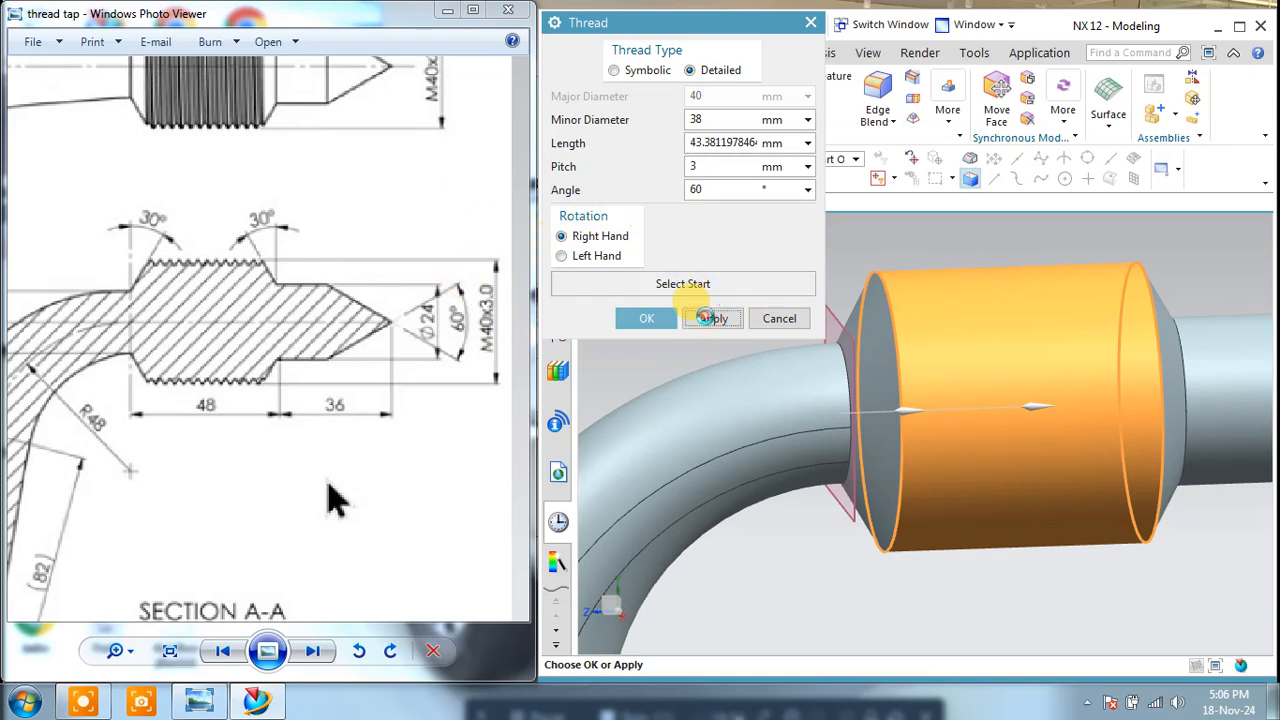
middle_click_drag(963, 371, 818, 330)
left_click(798, 319)
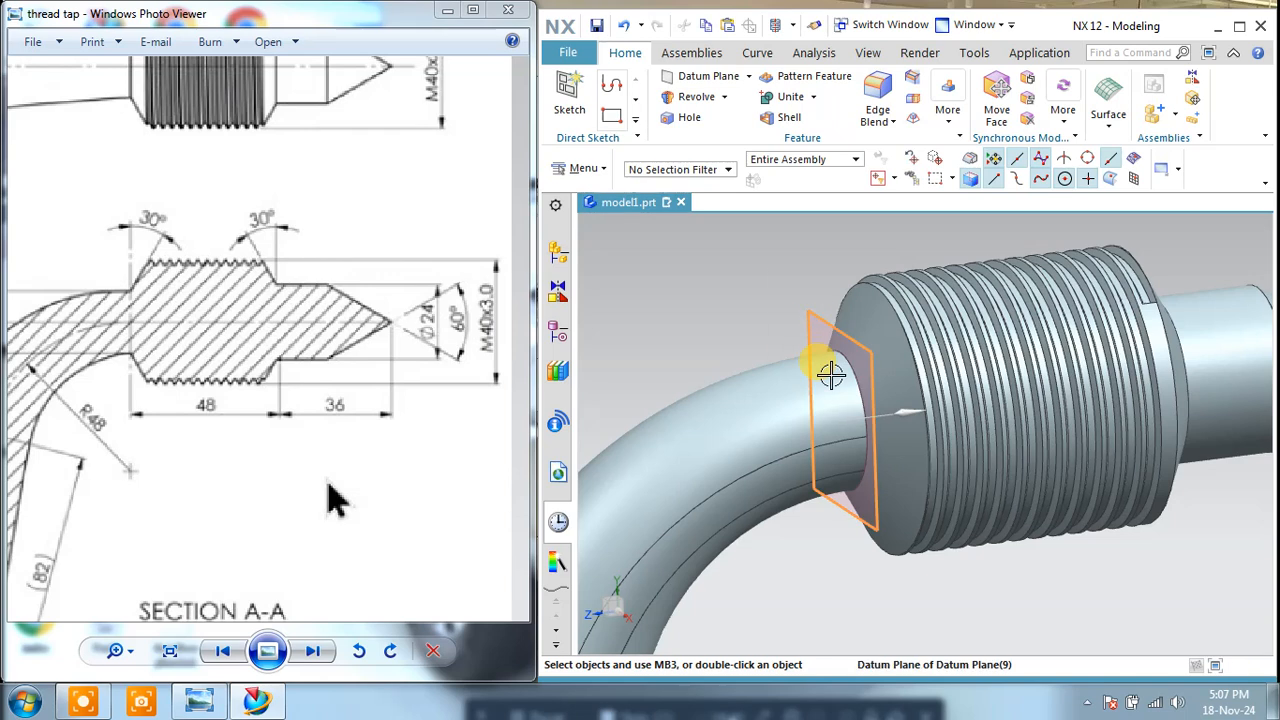
Step: Examine the threaded head and handle from several sides and compare them with the full reference drawing
scroll(815, 330, "down", 4)
middle_click_drag(787, 296, 934, 380)
scroll(786, 298, "down", 2)
mouse_move(829, 429)
middle_mouse_down()
mouse_move(789, 478)
mouse_move(734, 500)
mouse_move(609, 509)
middle_mouse_up()
left_click(186, 323)
scroll(207, 250, "down", 3)
left_click_drag(217, 252, 247, 262)
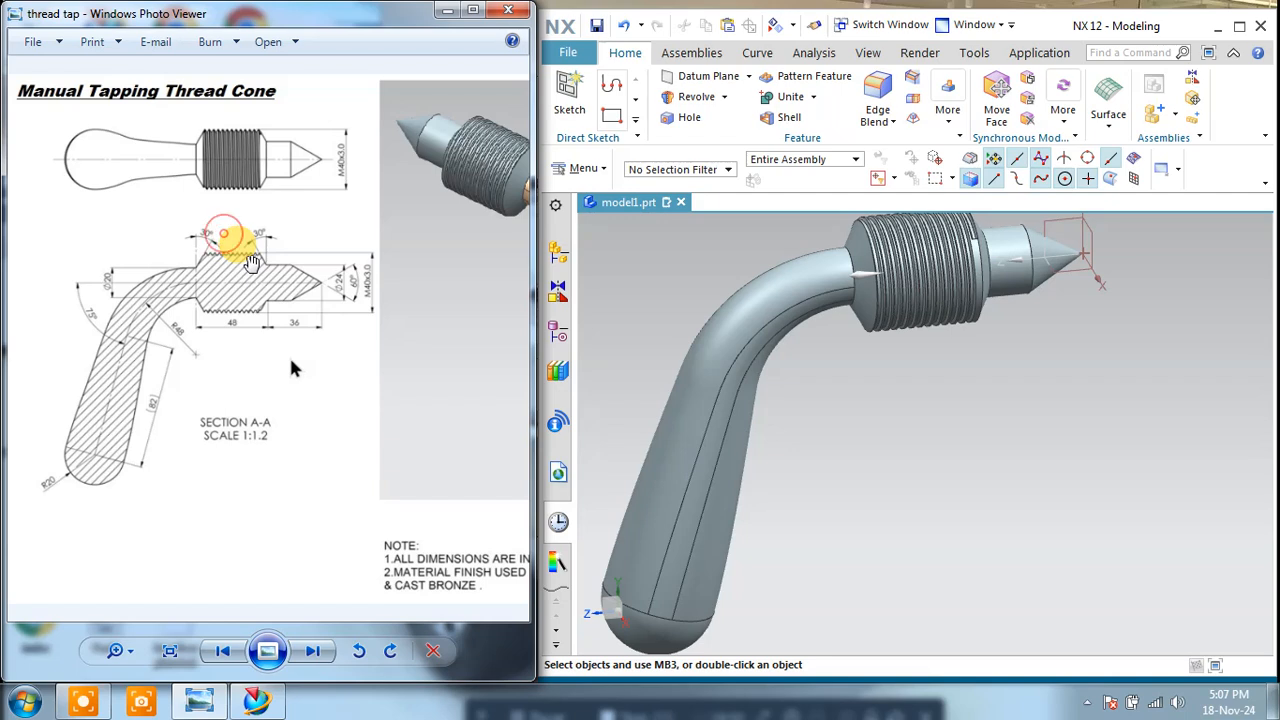
scroll(252, 269, "down", 3)
mouse_move(908, 352)
middle_mouse_down("shift")
mouse_move(1000, 375)
mouse_move(909, 383)
middle_mouse_up("shift")
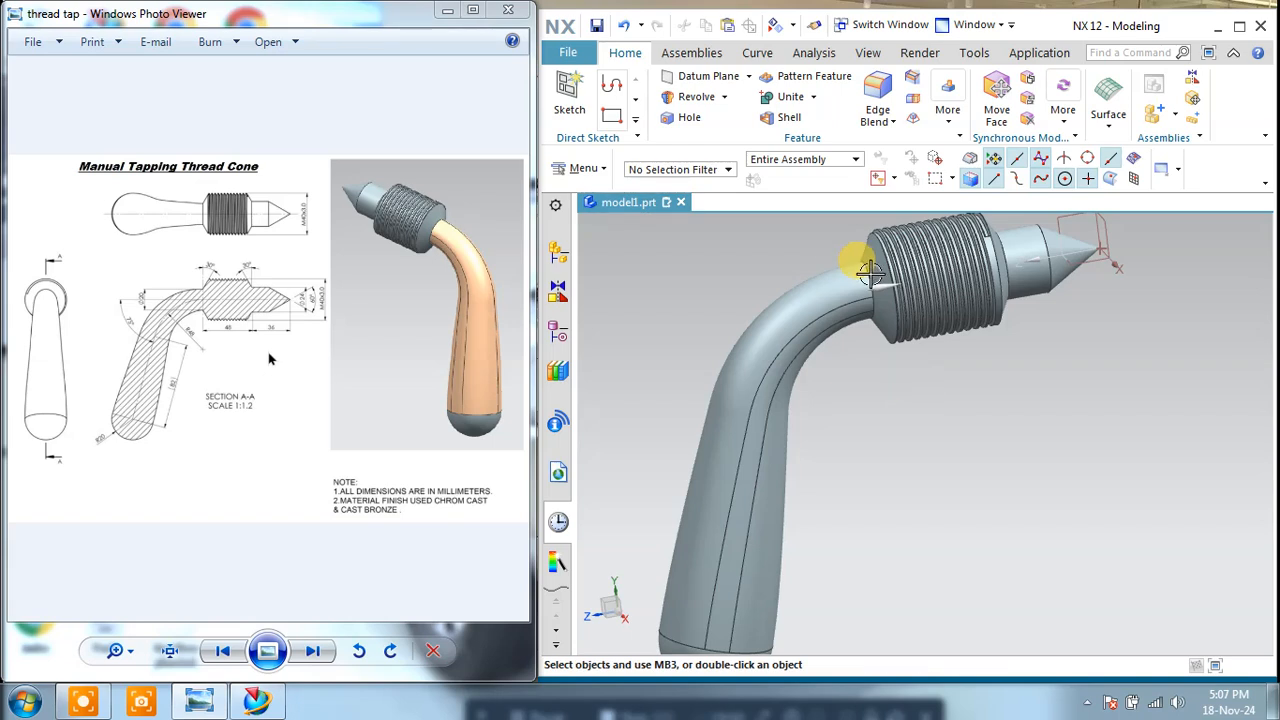
mouse_move(928, 386)
middle_mouse_down()
mouse_move(903, 343)
mouse_move(882, 392)
middle_mouse_up()
left_click(128, 190)
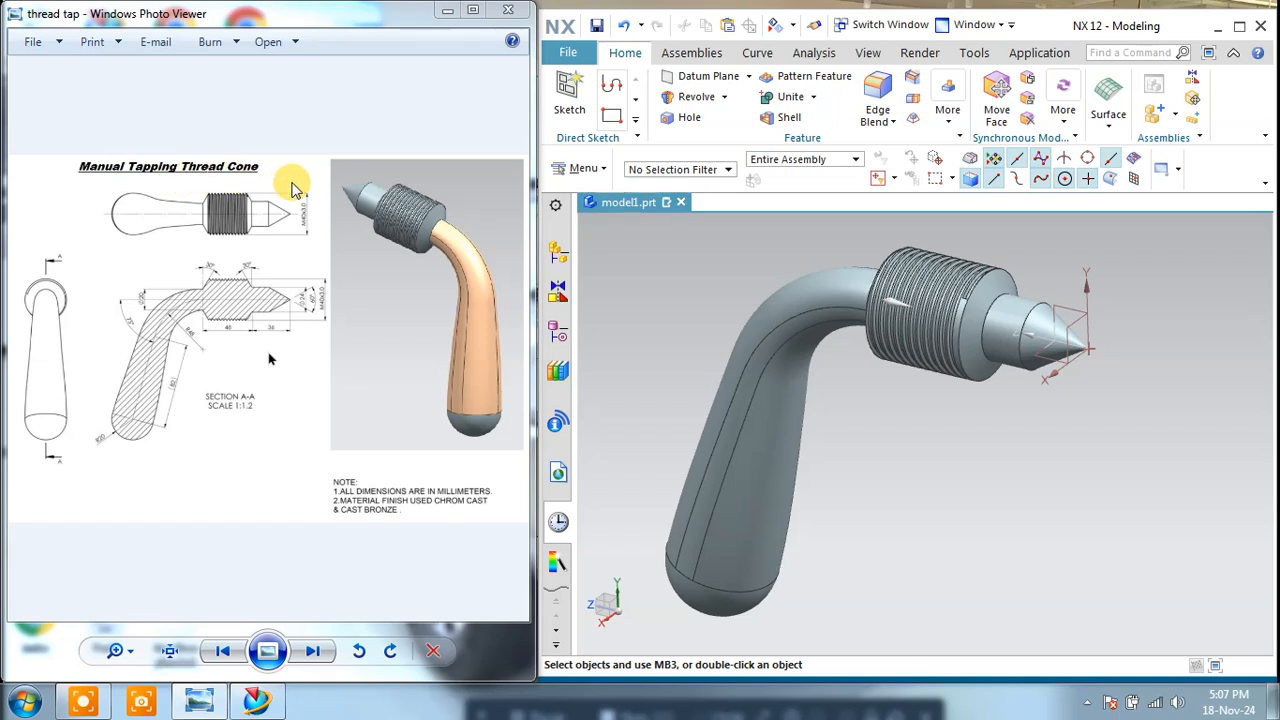
mouse_move(994, 429)
middle_mouse_down()
mouse_move(968, 432)
mouse_move(1050, 415)
mouse_move(1140, 421)
middle_mouse_up()
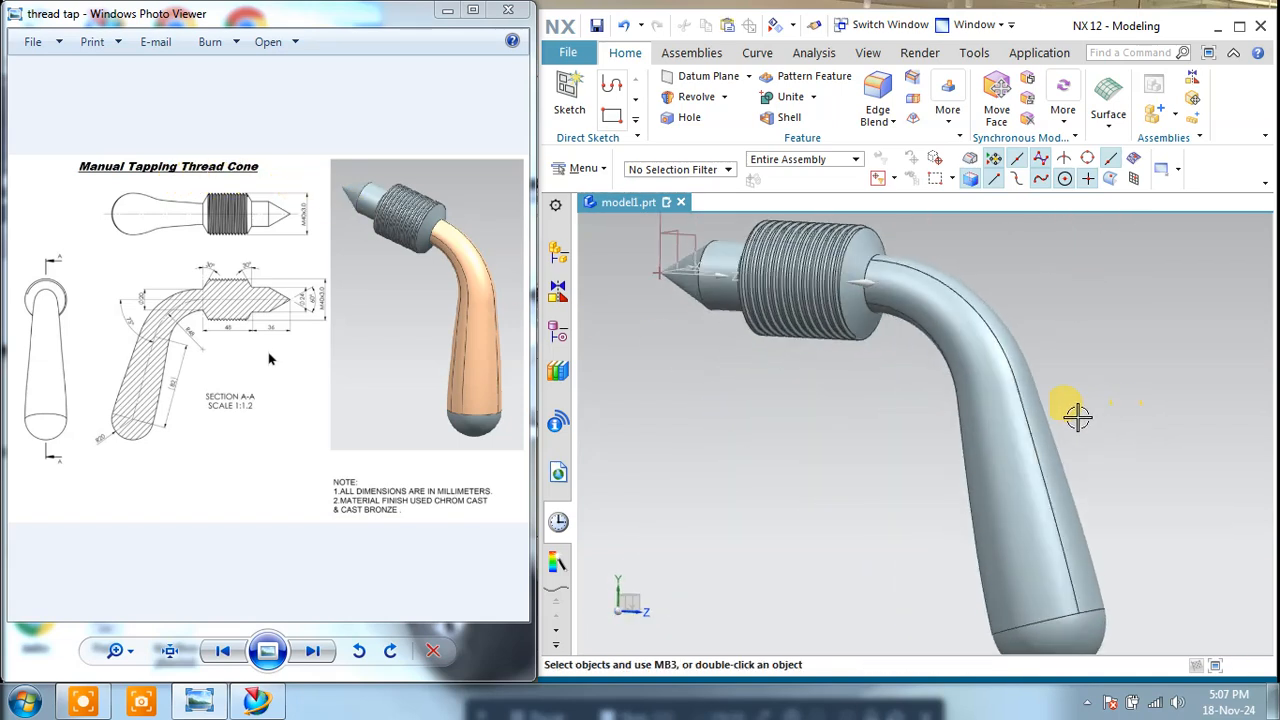
middle_click_drag(1045, 365, 1066, 373)
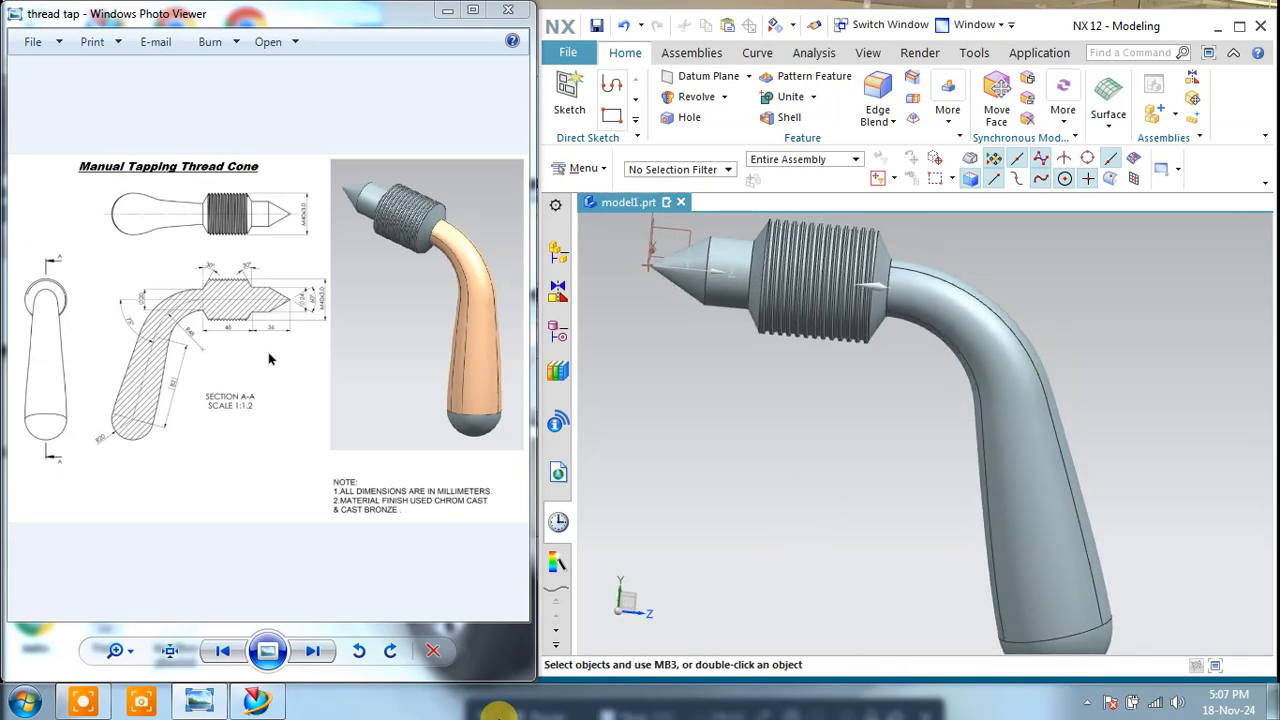